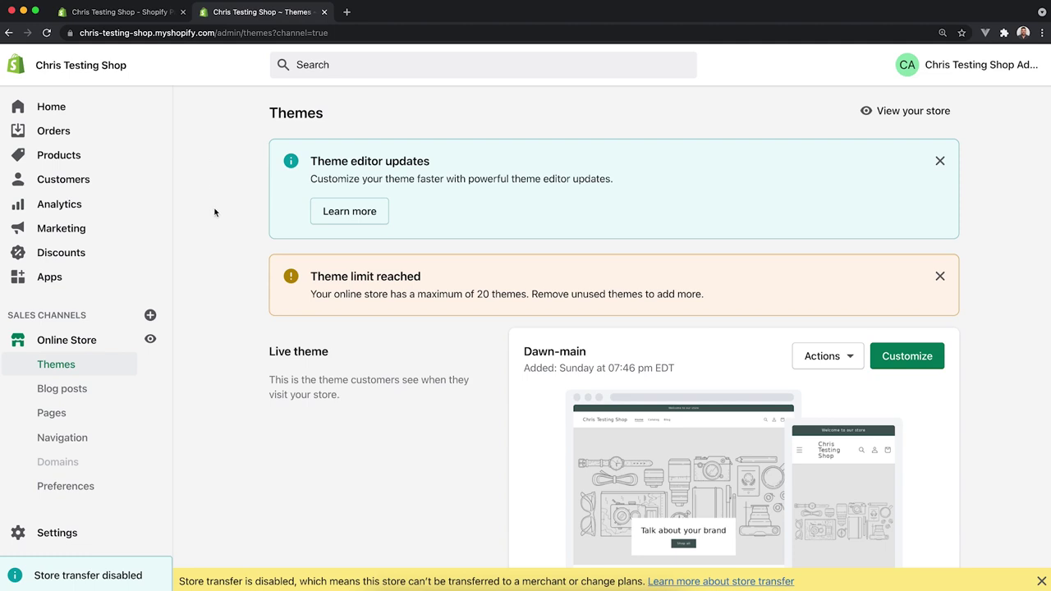
# Look at the options for adding a theme to the theme library.
pyautogui.scroll(-10, 214, 212)
pyautogui.click(316, 375)
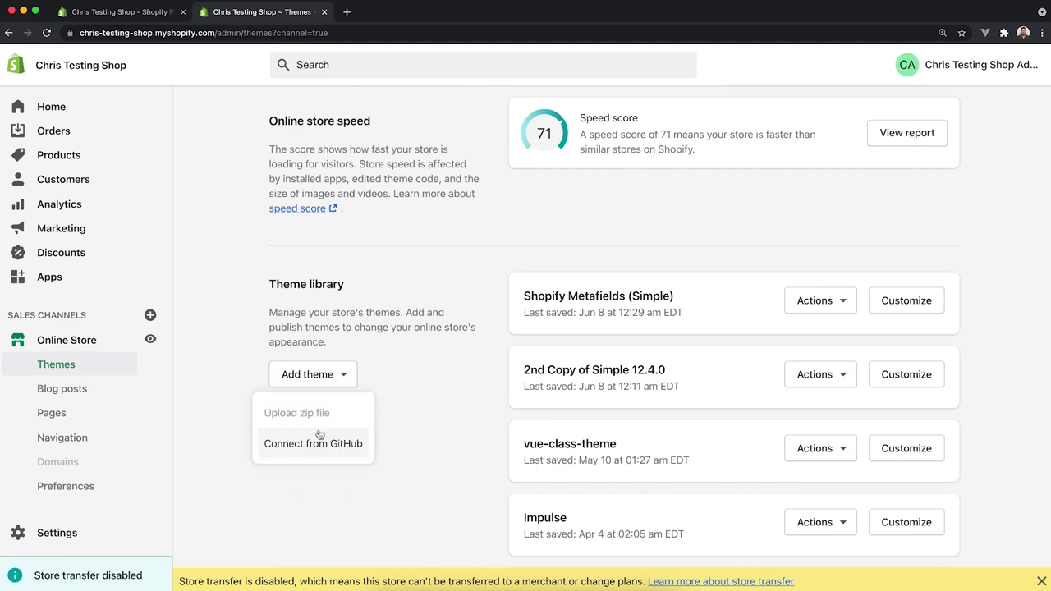
pyautogui.click(465, 316)
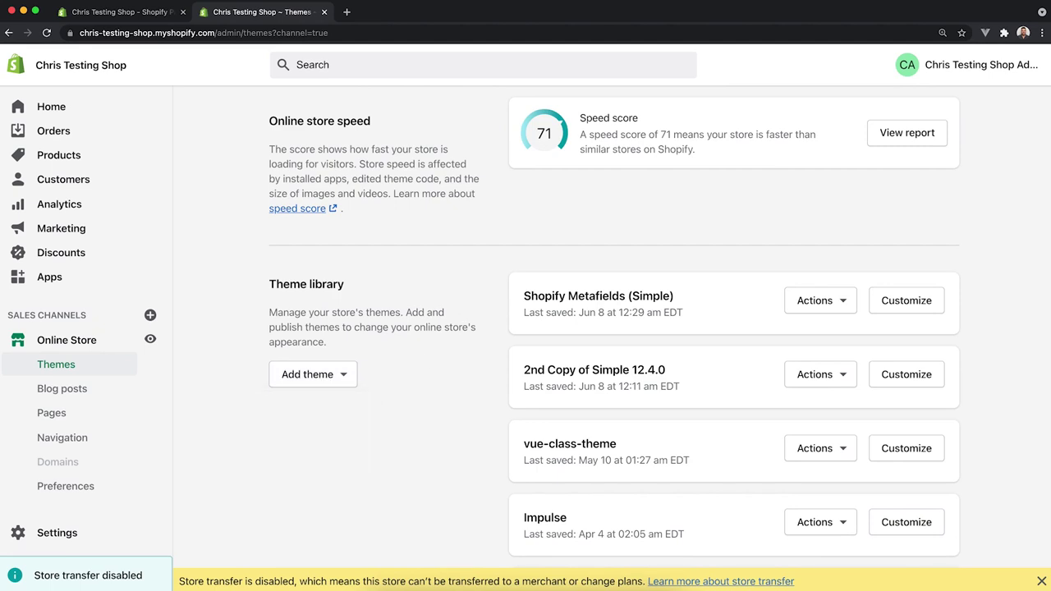
# View the Metafields page in the store settings.
pyautogui.click(53, 542)
pyautogui.click(784, 421)
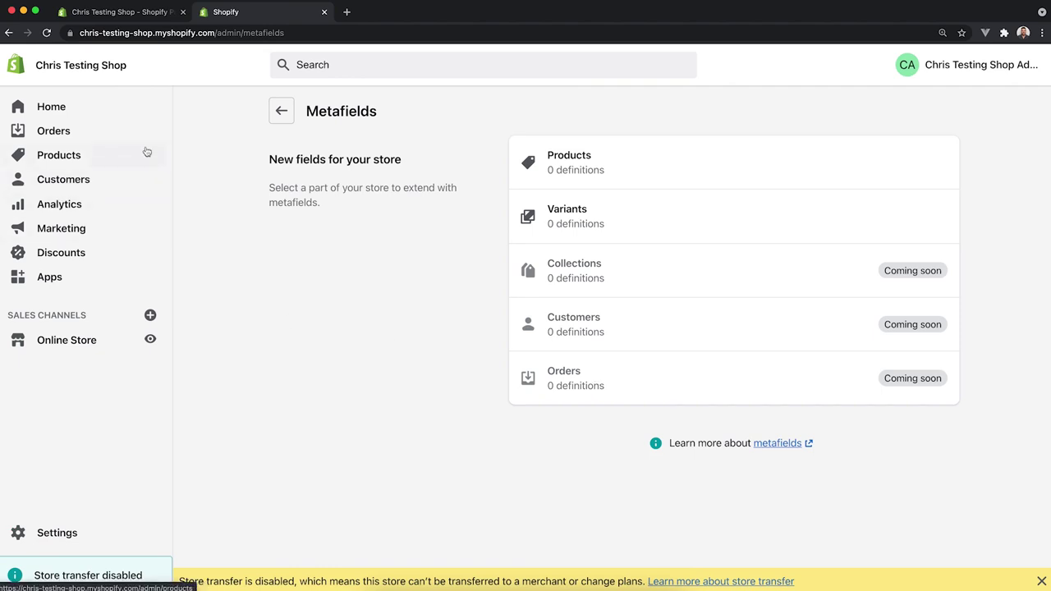
pyautogui.click(282, 111)
# Open the live Dawn-main theme for customization and load its Default product template.
pyautogui.click(115, 339)
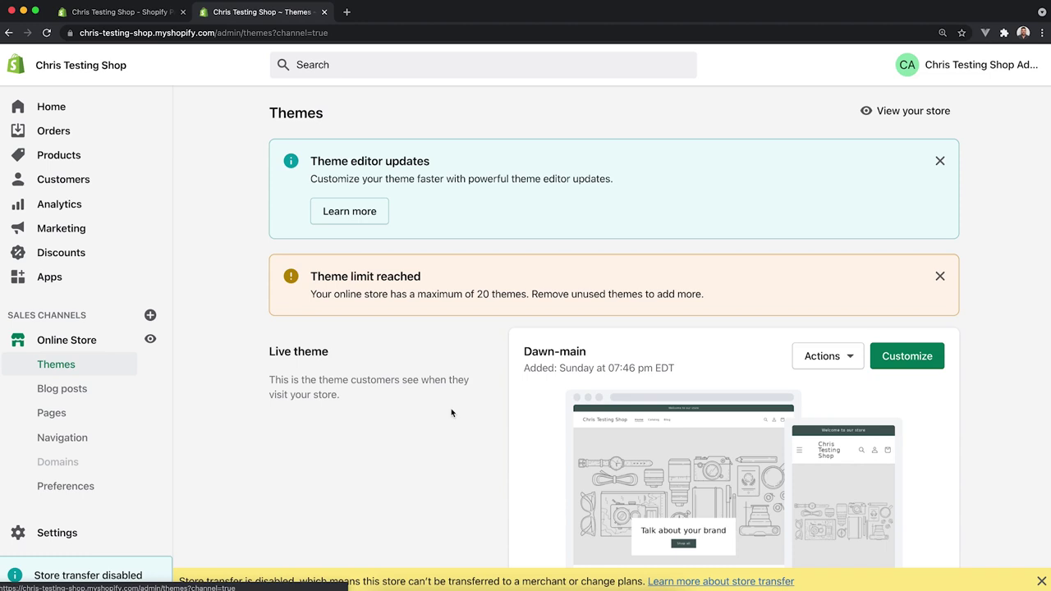
pyautogui.click(908, 362)
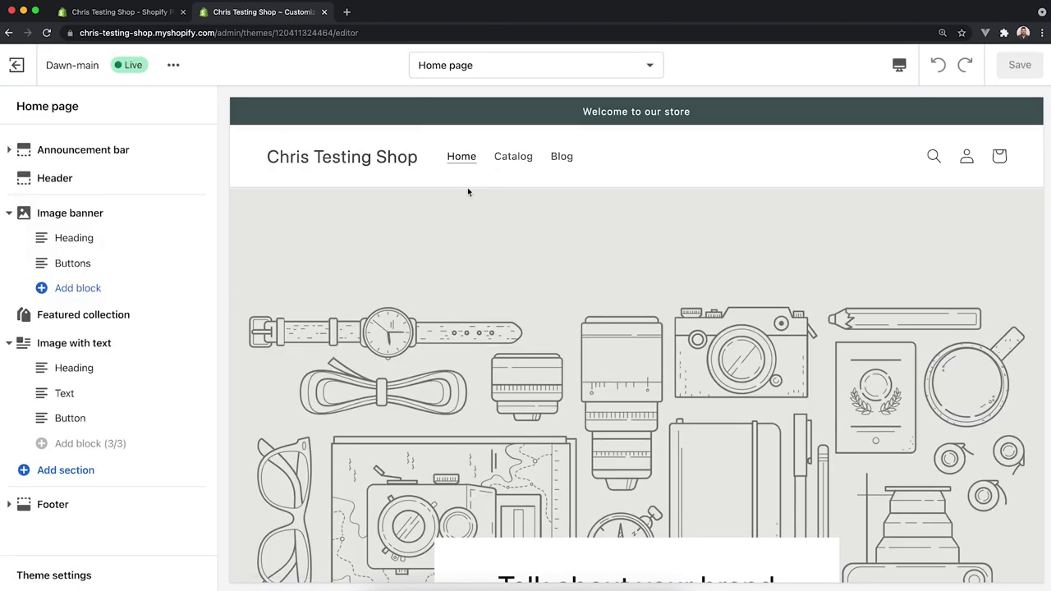
pyautogui.click(542, 71)
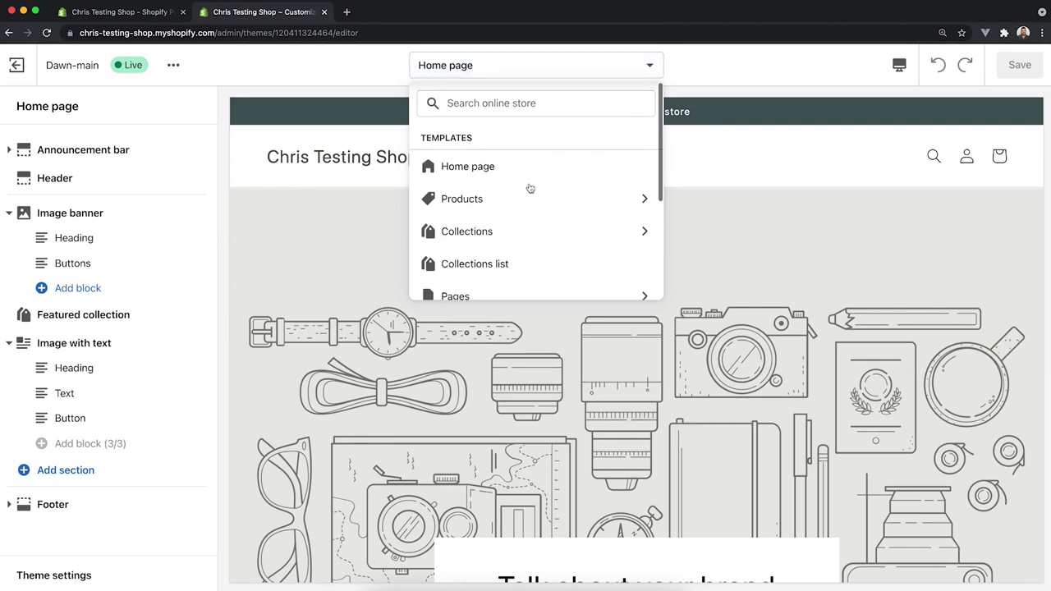
pyautogui.click(648, 206)
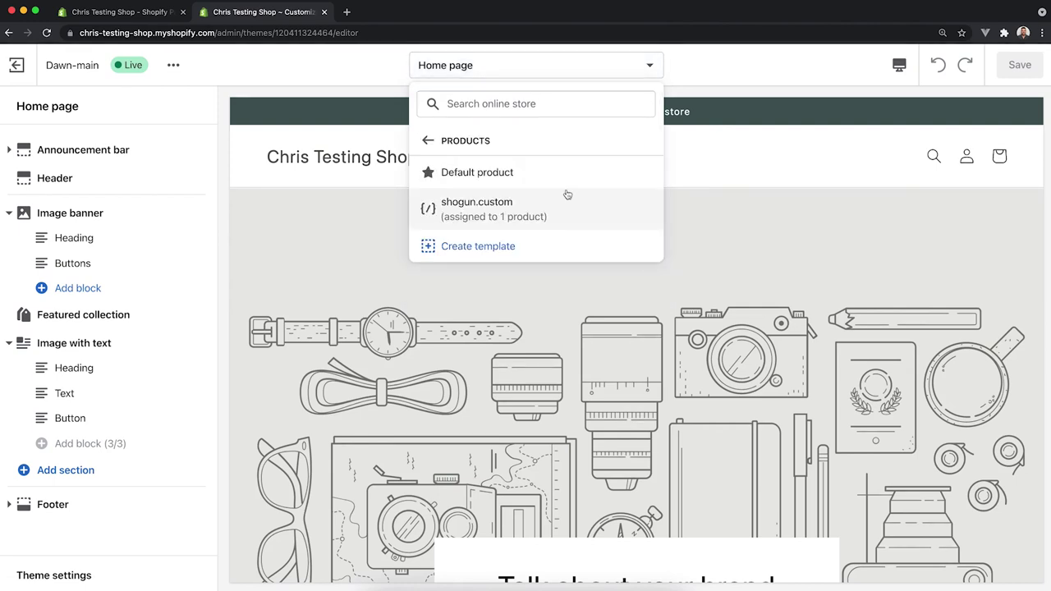
pyautogui.click(515, 178)
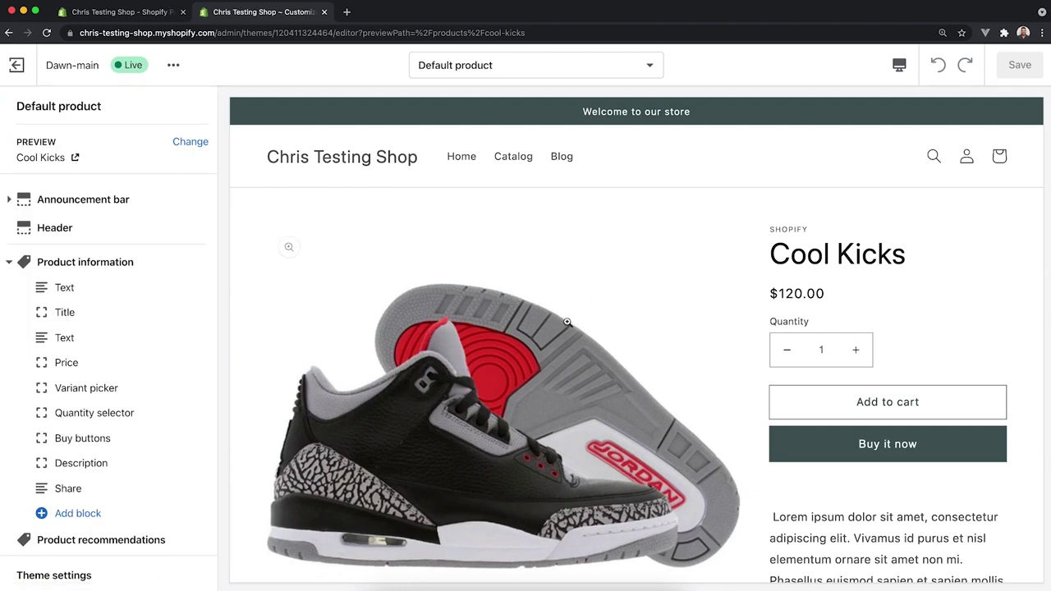
# Inspect the Product information section and its first text block, which shows the vendor.
pyautogui.click(84, 261)
pyautogui.click(15, 104)
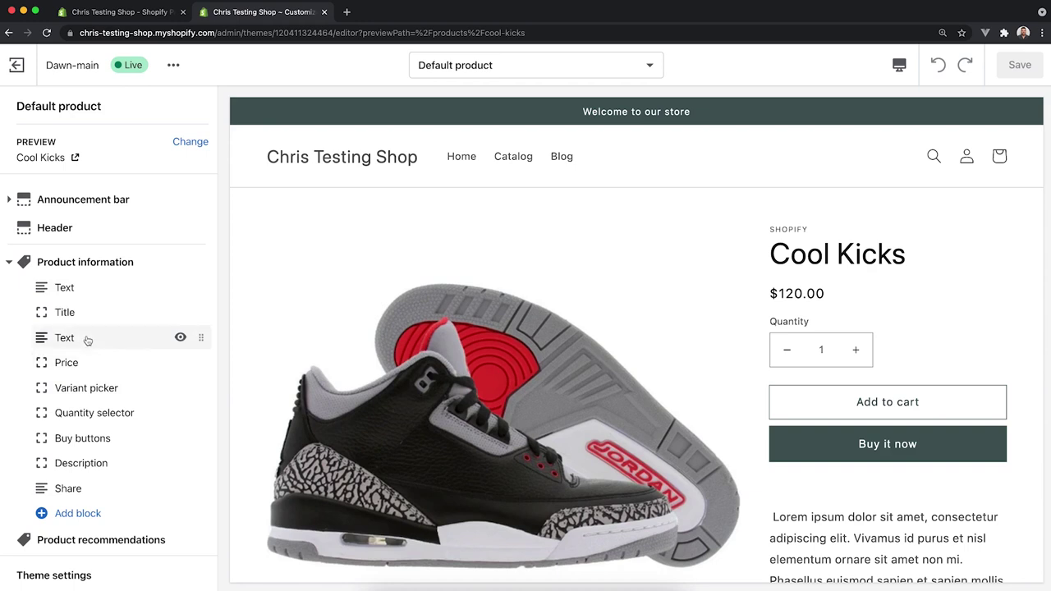
pyautogui.click(88, 295)
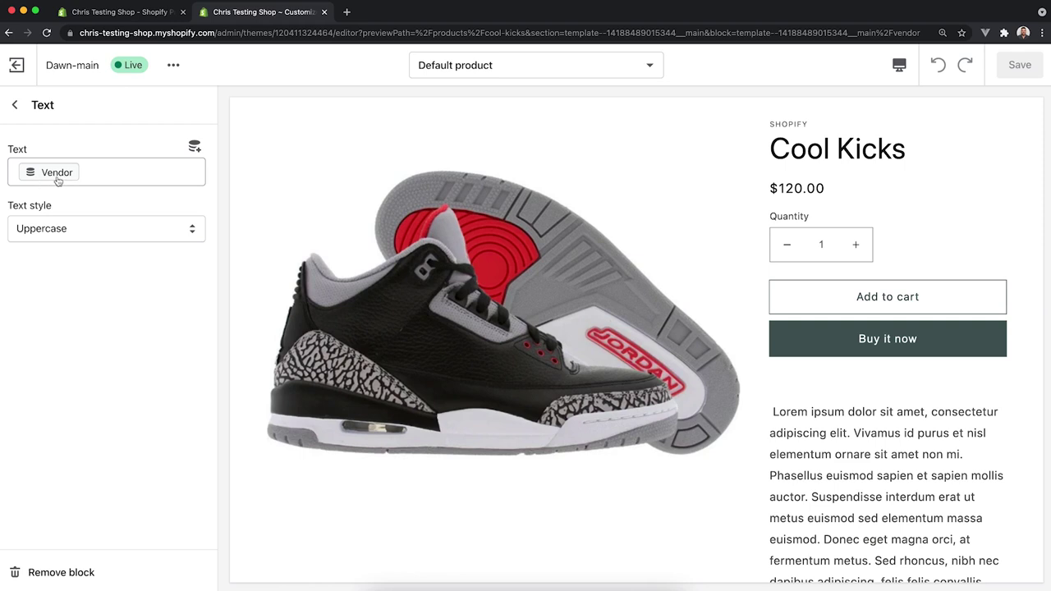
pyautogui.moveTo(809, 125); pyautogui.dragTo(769, 125)
pyautogui.click(797, 124)
# Replace the Vendor source in the first text block with the text "Product Title below" and check it in the preview.
pyautogui.click(113, 176)
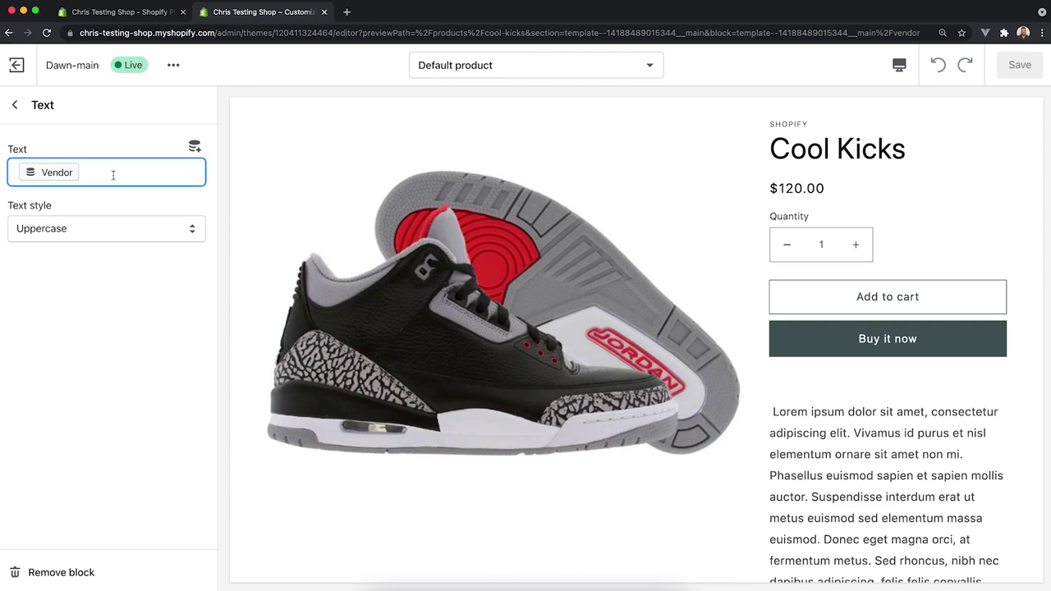
pyautogui.press('BackSpace')
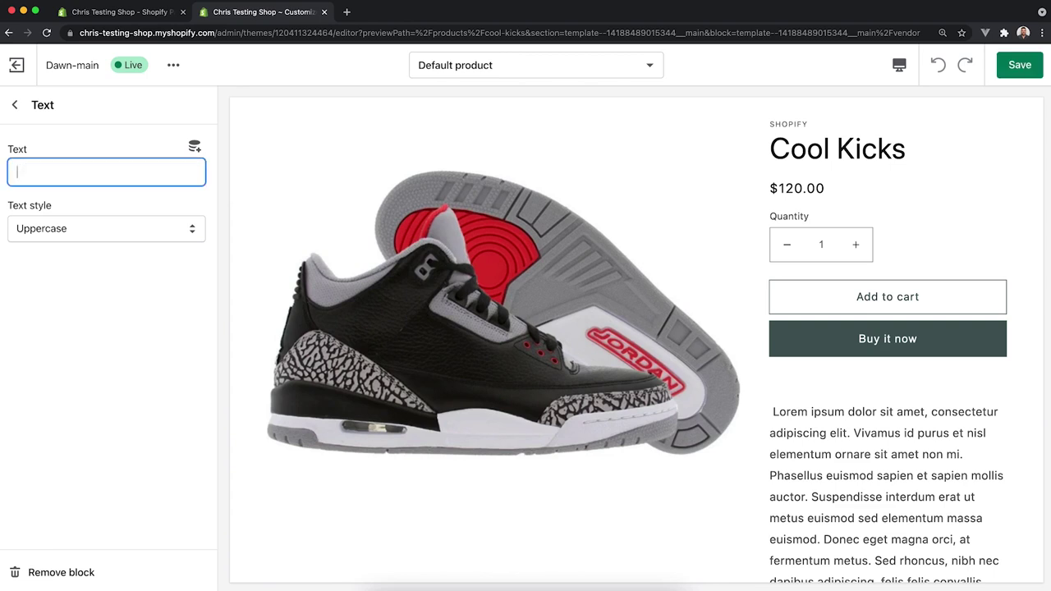
pyautogui.write('Product Title below')
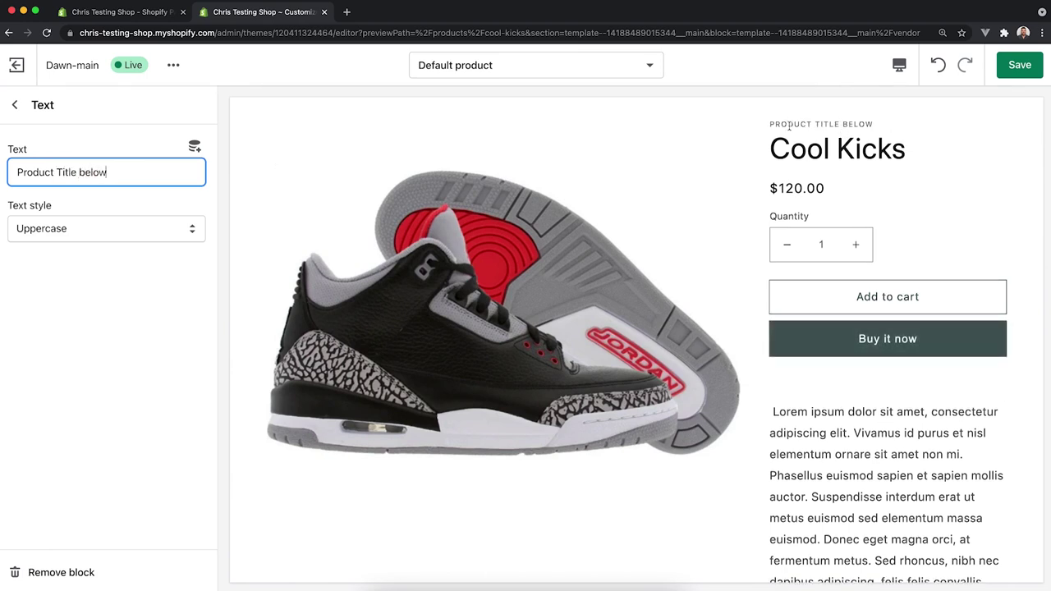
pyautogui.moveTo(770, 125); pyautogui.dragTo(877, 125)
pyautogui.click(876, 125)
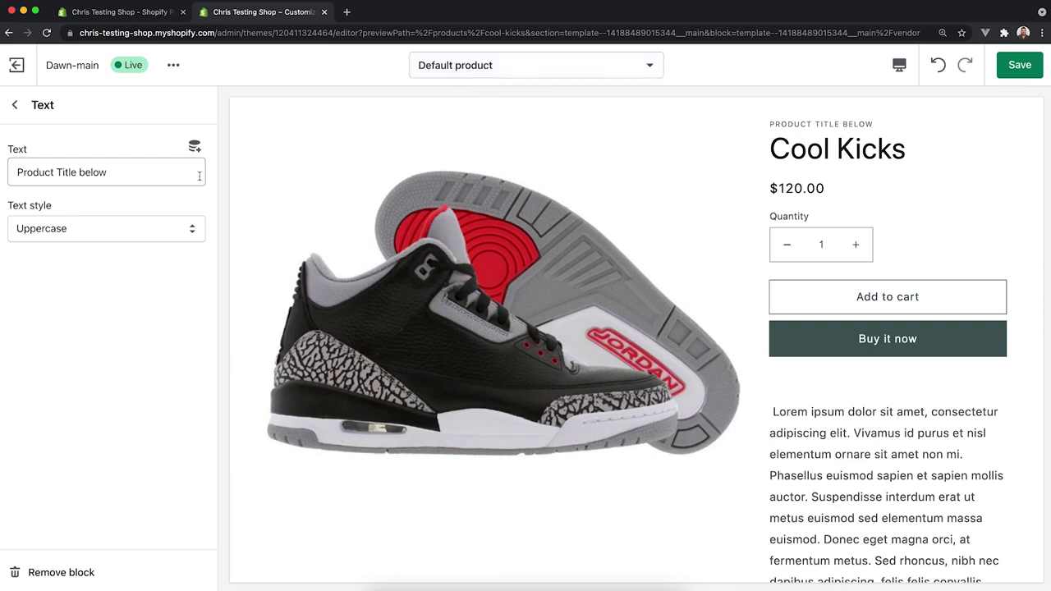
# Clear the custom text in the first text block and insert Vendor as its dynamic source again.
pyautogui.tripleClick(165, 173)
pyautogui.press('BackSpace')
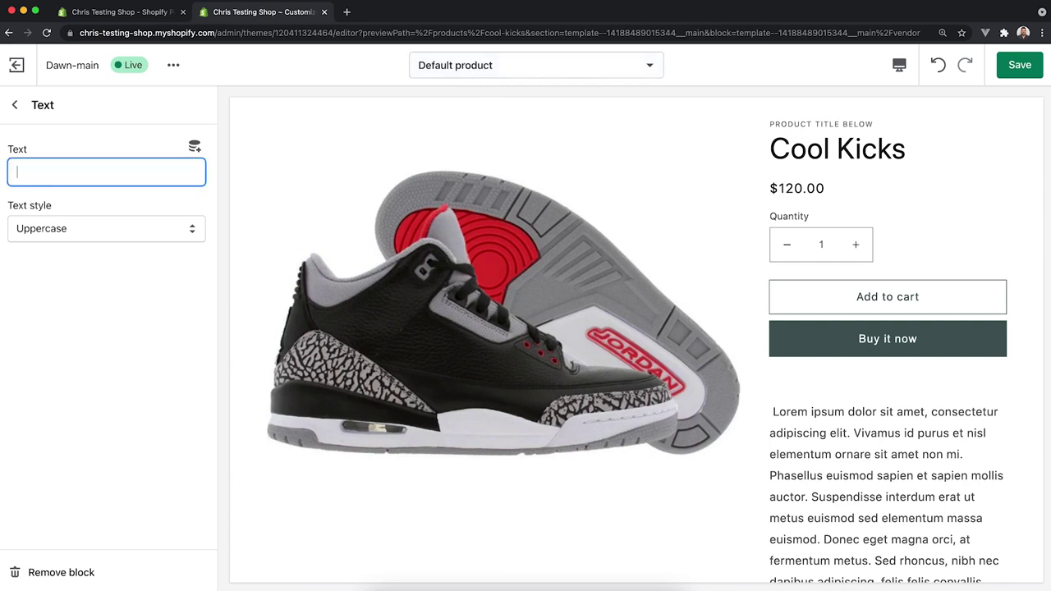
pyautogui.click(194, 147)
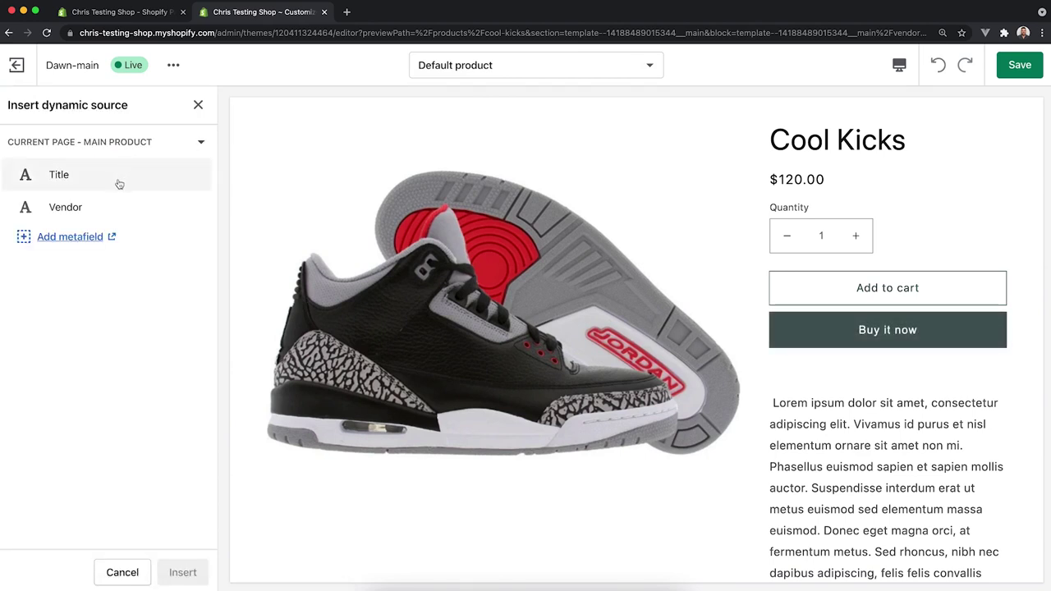
pyautogui.click(99, 210)
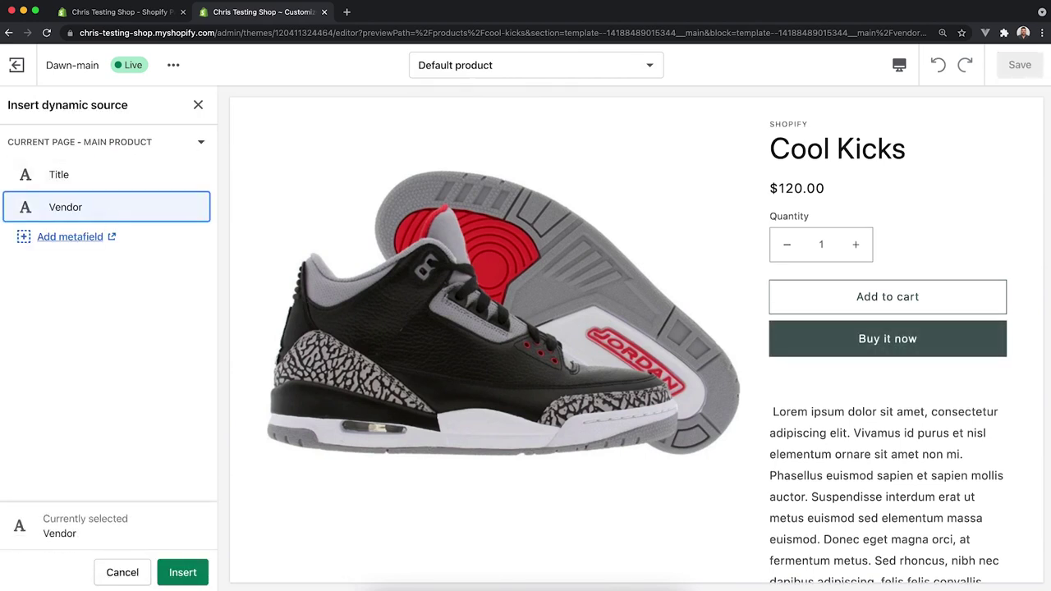
pyautogui.click(185, 571)
pyautogui.click(15, 105)
# Inspect the settings of the Title block and of the text block directly beneath it.
pyautogui.click(87, 313)
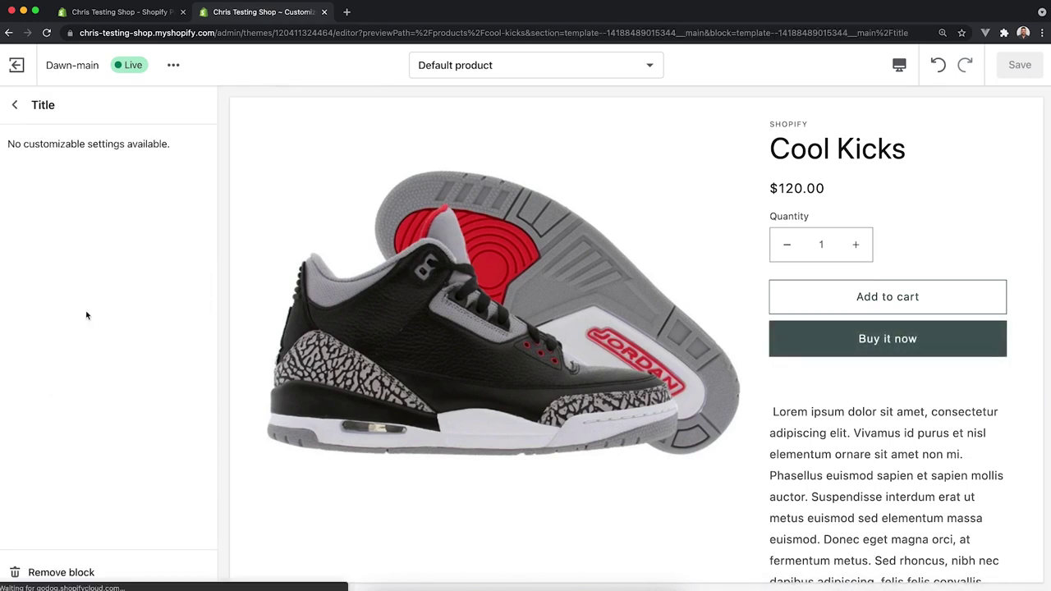
pyautogui.click(15, 105)
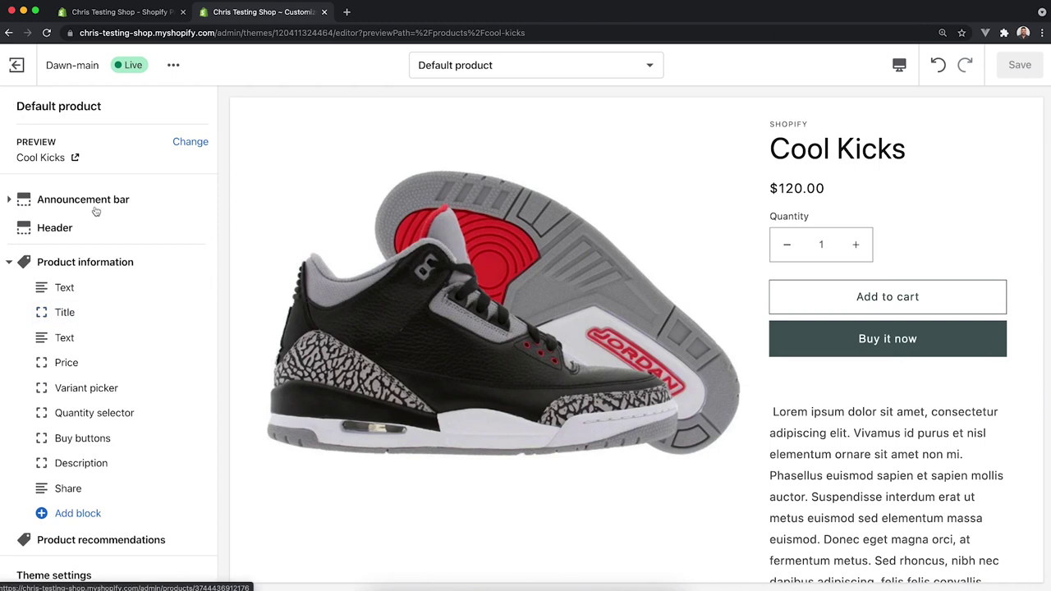
pyautogui.click(96, 338)
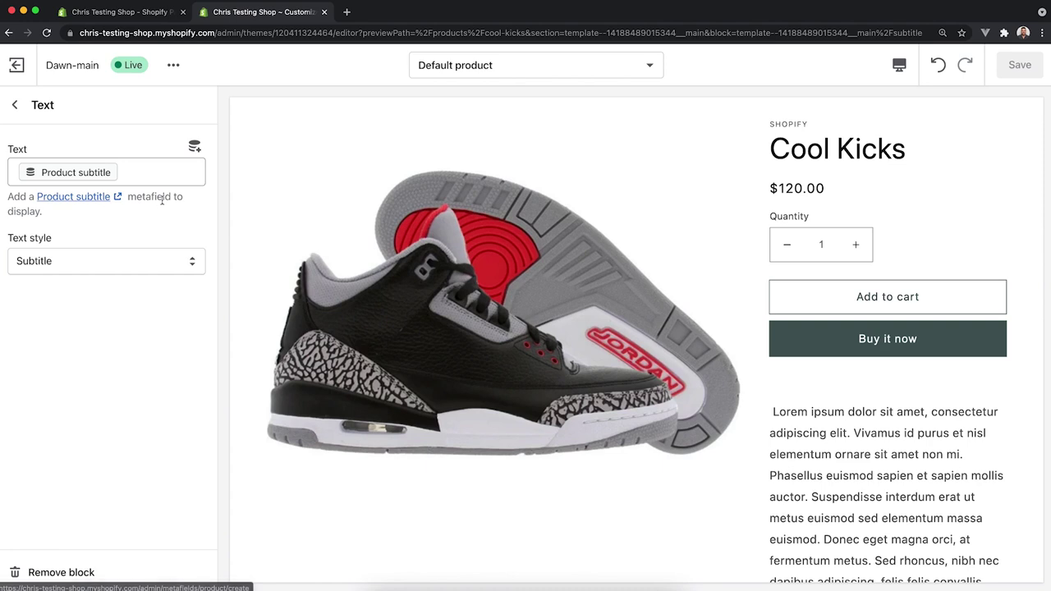
pyautogui.click(15, 104)
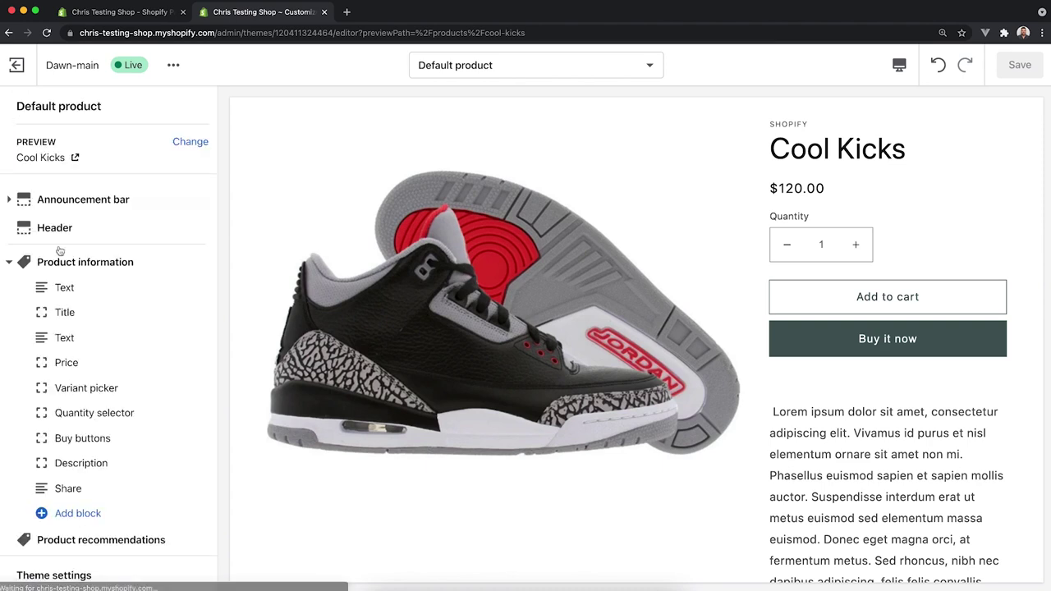
# Remove the Vendor source from the first text block and follow the Add metafield link among its dynamic sources.
pyautogui.click(83, 291)
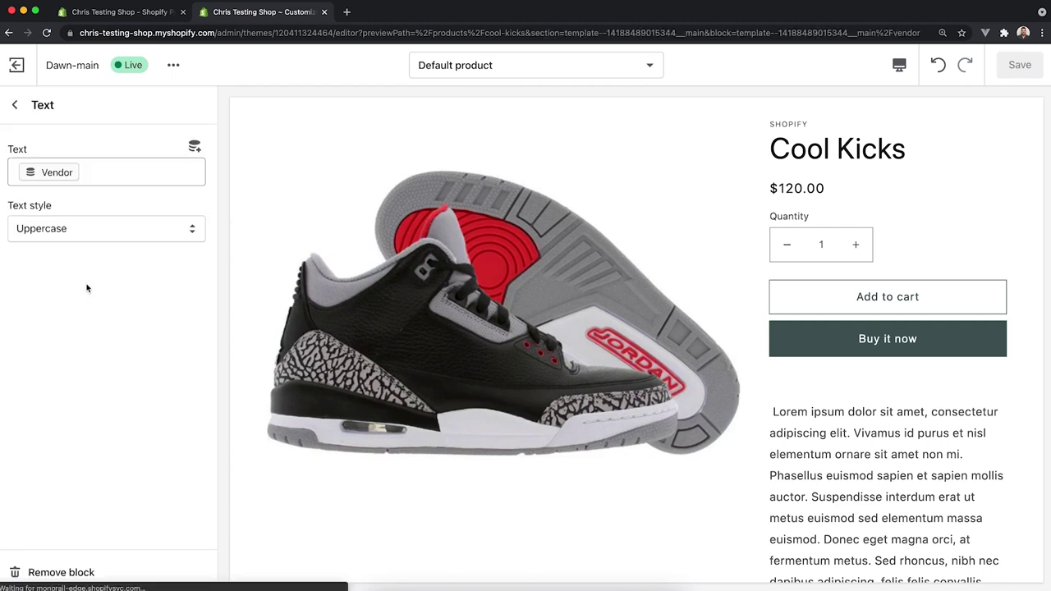
pyautogui.click(96, 172)
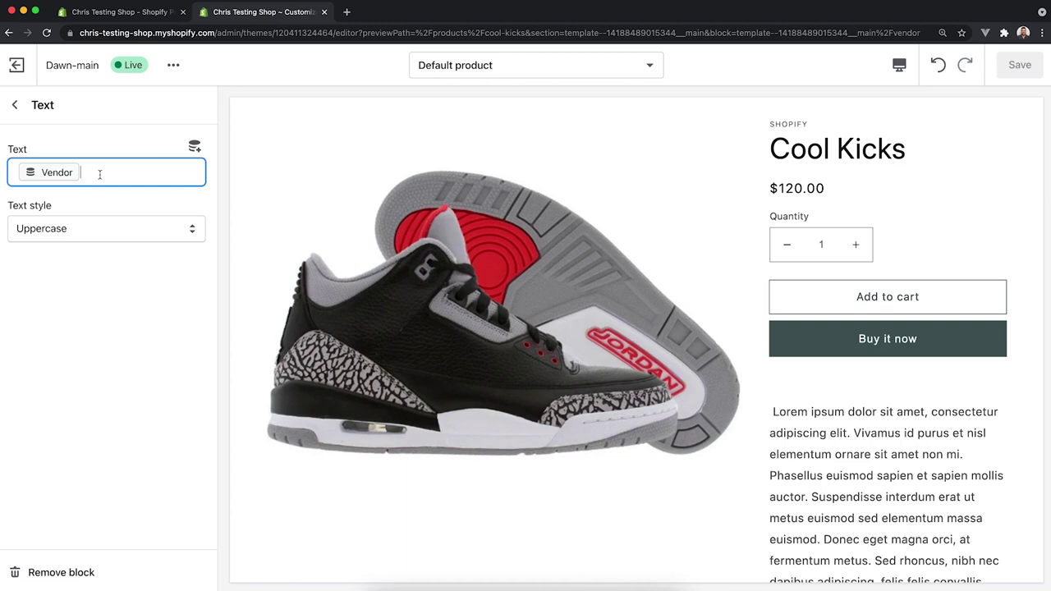
pyautogui.press('BackSpace')
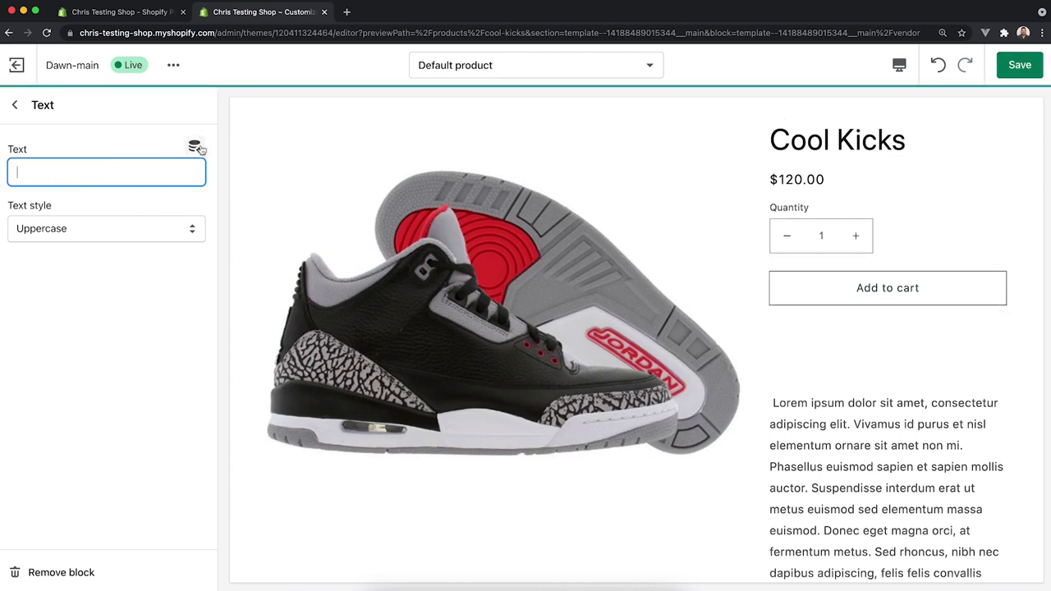
pyautogui.click(194, 146)
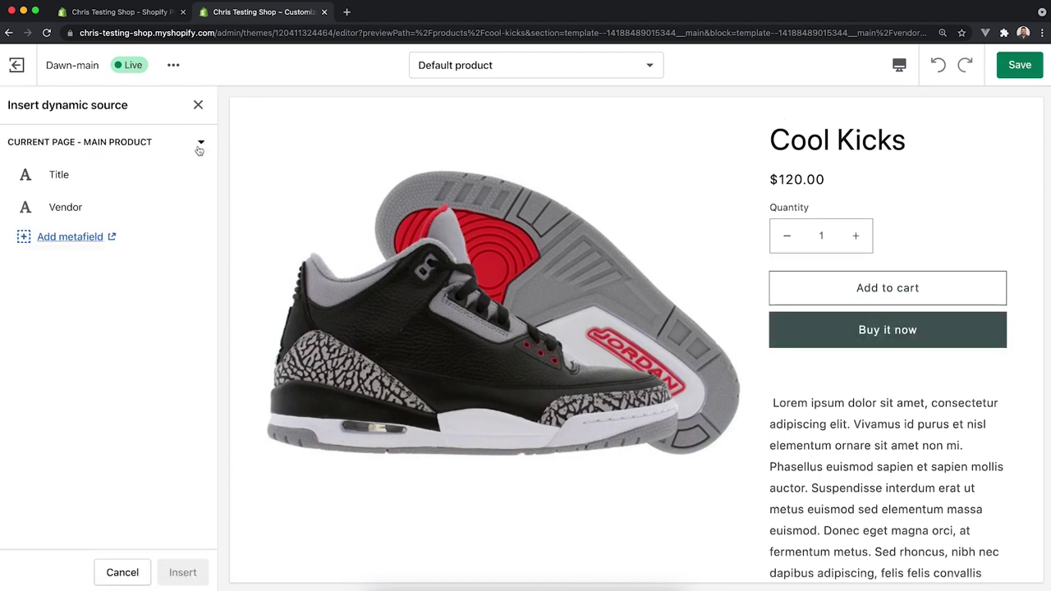
pyautogui.click(74, 238)
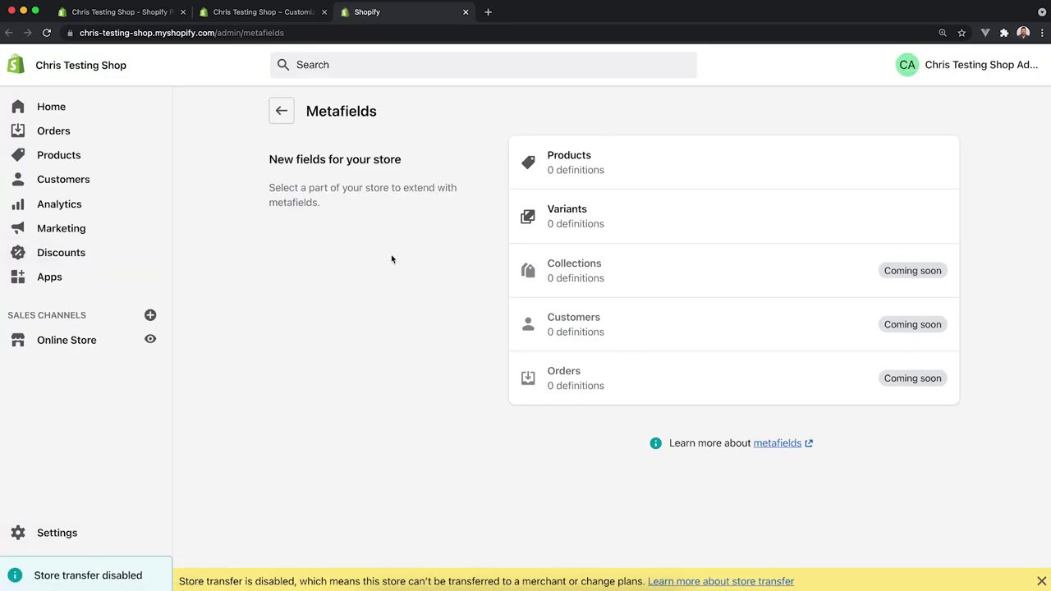
# Reach the Metafields page through the store settings, compare it with the theme editor, and look into the product definitions.
pyautogui.click(52, 535)
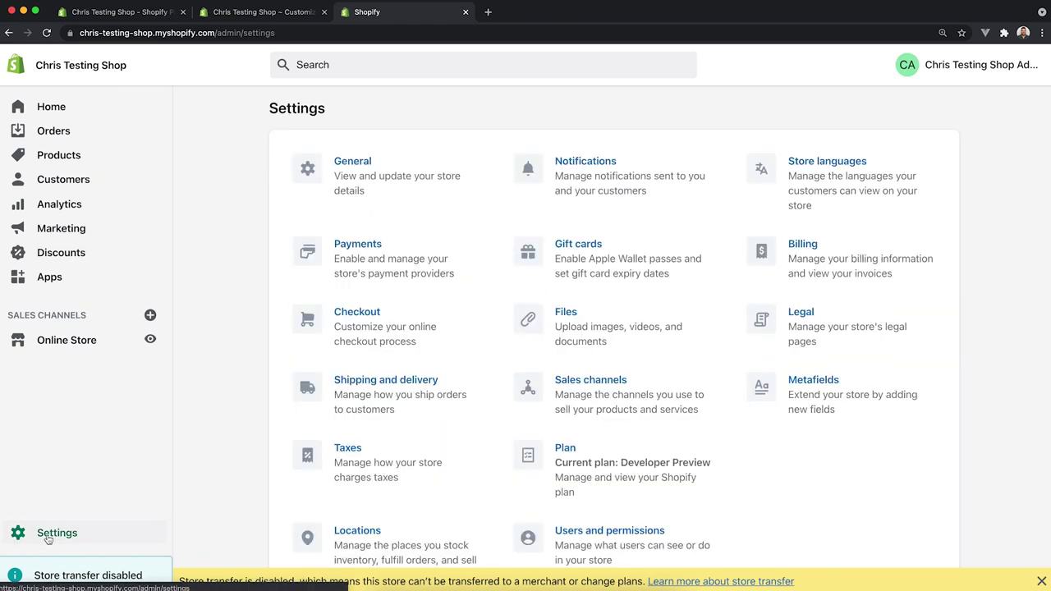
pyautogui.click(821, 400)
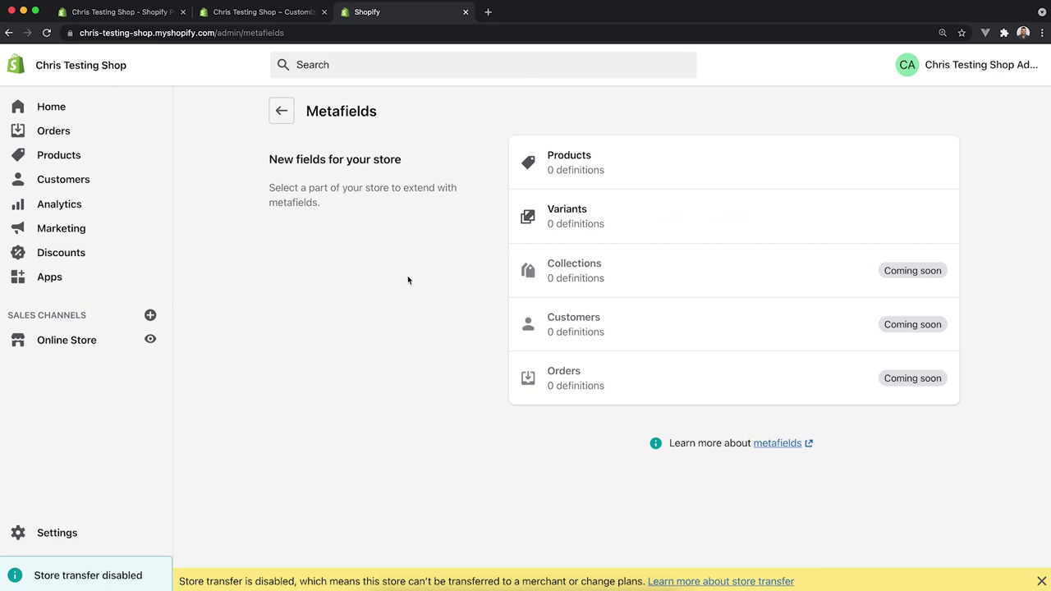
pyautogui.click(261, 12)
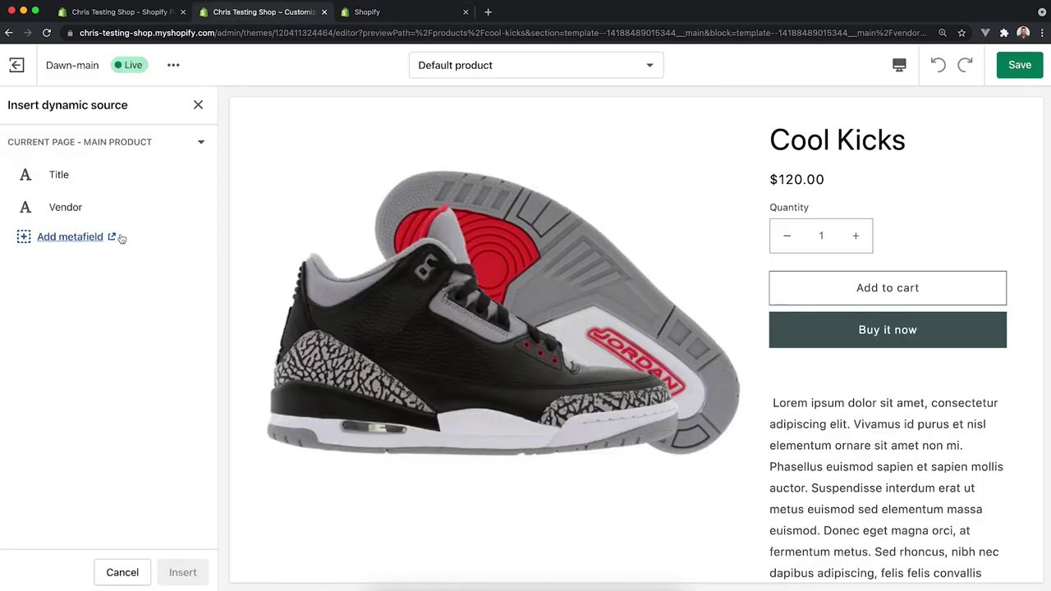
pyautogui.click(386, 13)
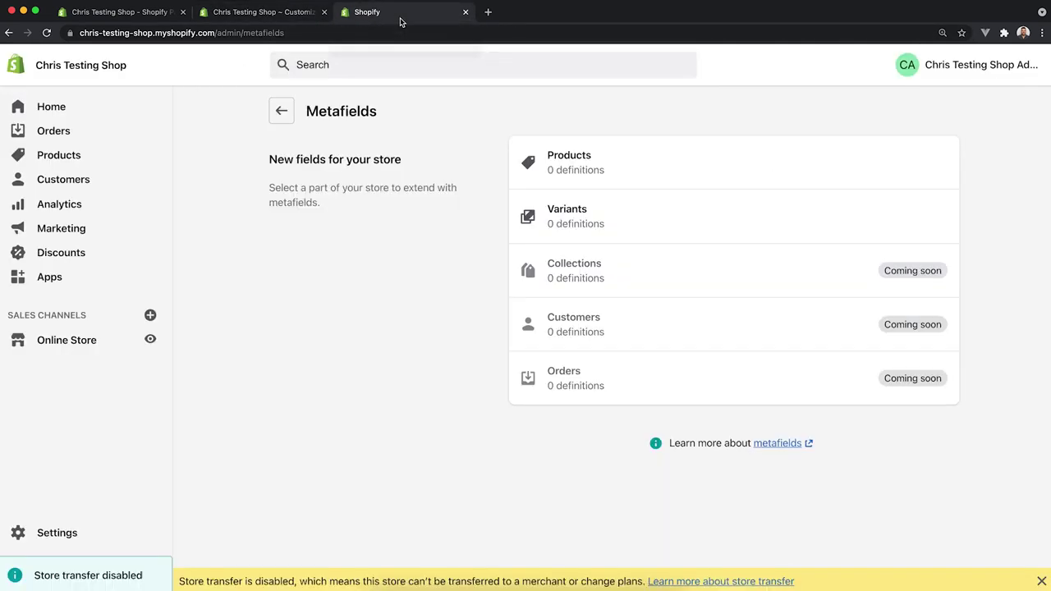
pyautogui.click(578, 169)
pyautogui.click(282, 111)
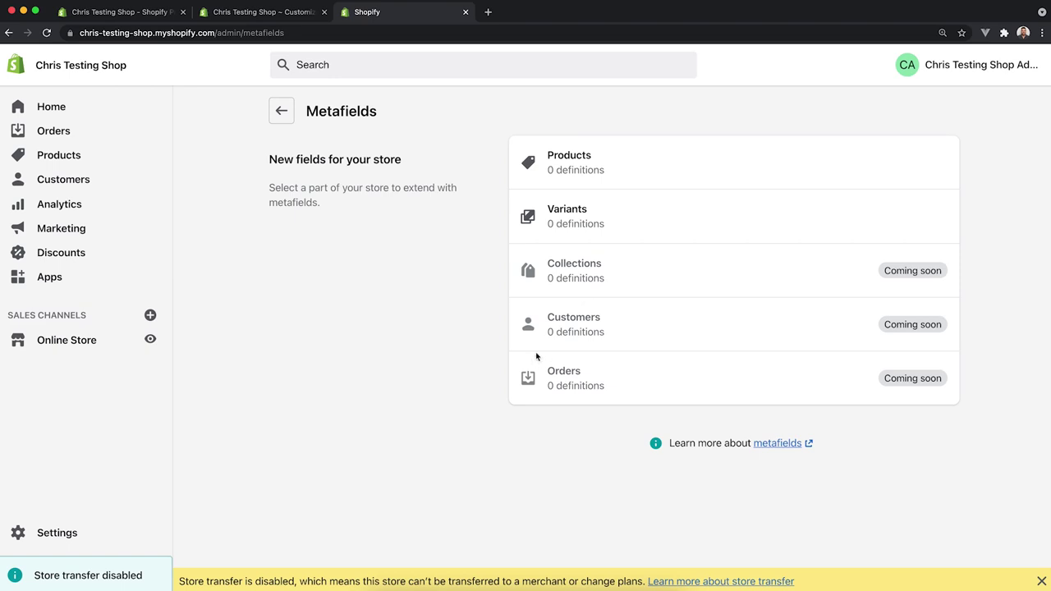
# Start a new product metafield definition and name it Brand.
pyautogui.click(576, 168)
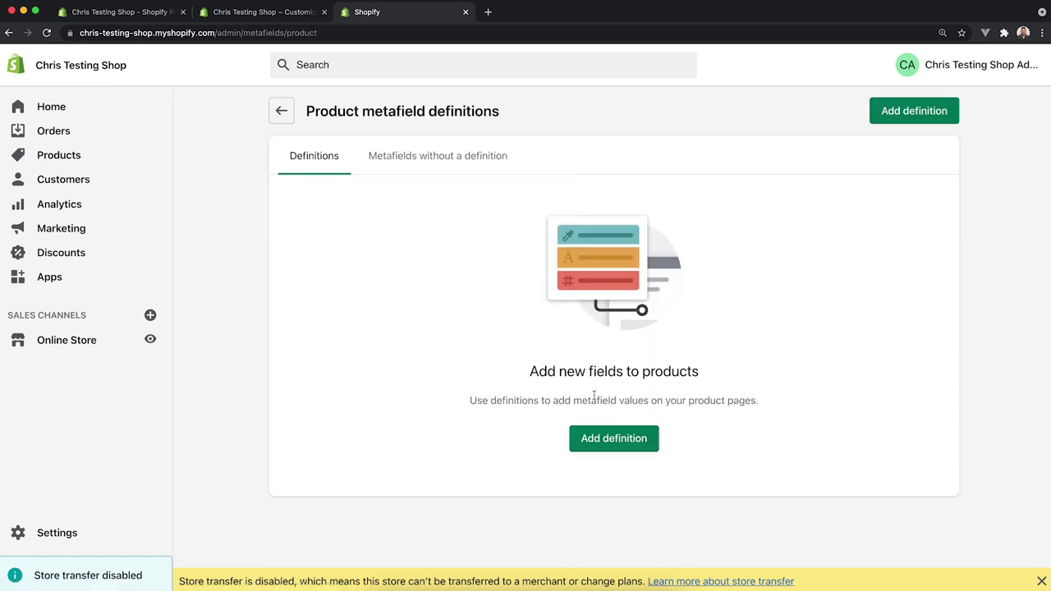
pyautogui.click(609, 438)
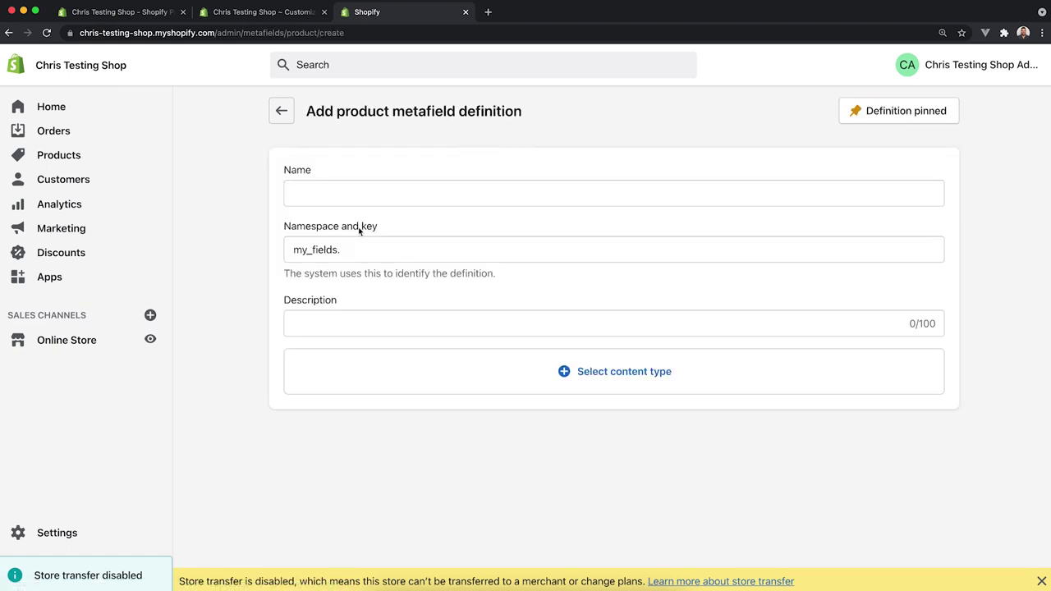
pyautogui.click(336, 194)
pyautogui.write('Brand')
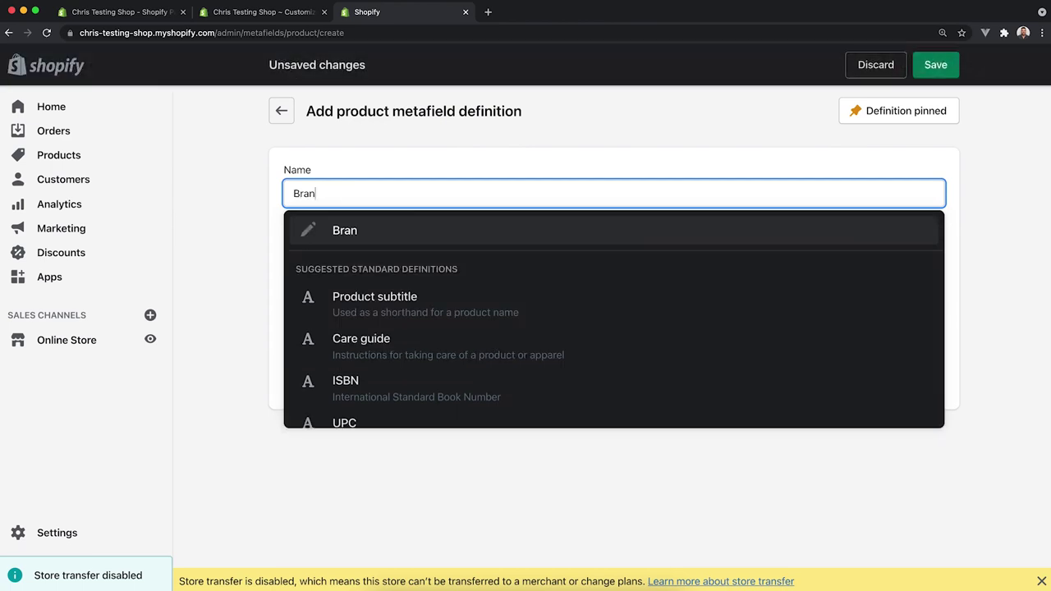
pyautogui.click(346, 229)
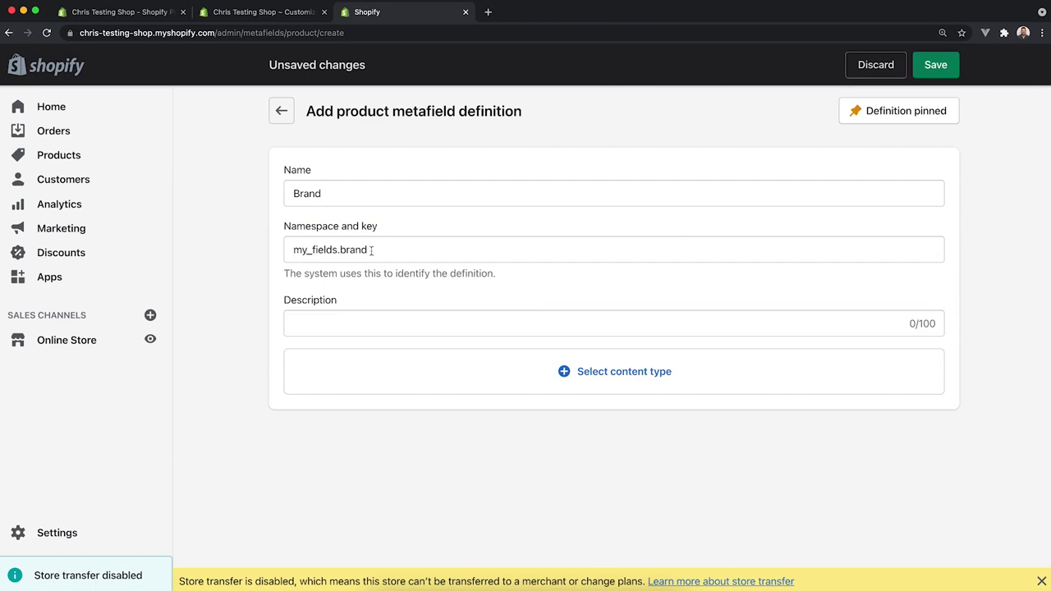
# Review the namespace and key, and enter "Holds the brand of the product" as the Brand metafield's description.
pyautogui.moveTo(376, 251); pyautogui.dragTo(286, 247)
pyautogui.click(424, 249)
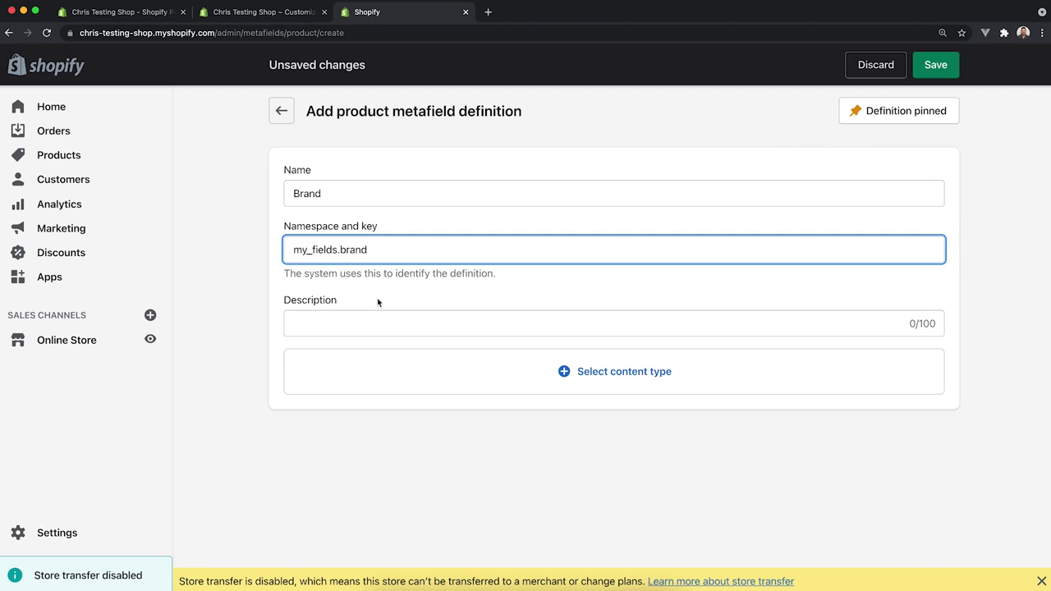
pyautogui.click(481, 322)
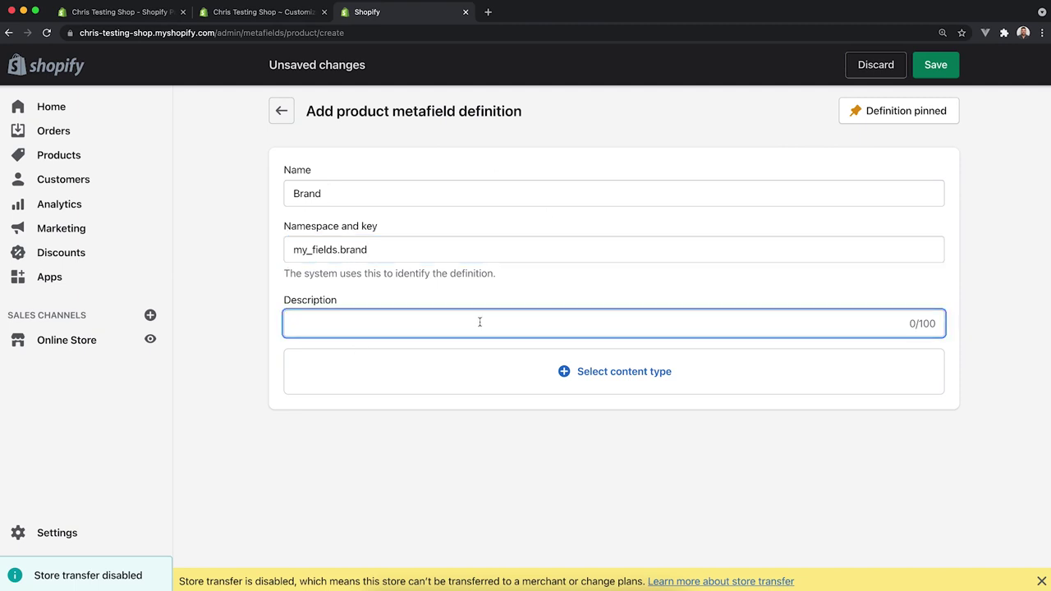
pyautogui.write('Decribed')
pyautogui.hotkey('alt', 'BackSpace')
pyautogui.write('Holds the brand of the product')
pyautogui.press('super+Left')
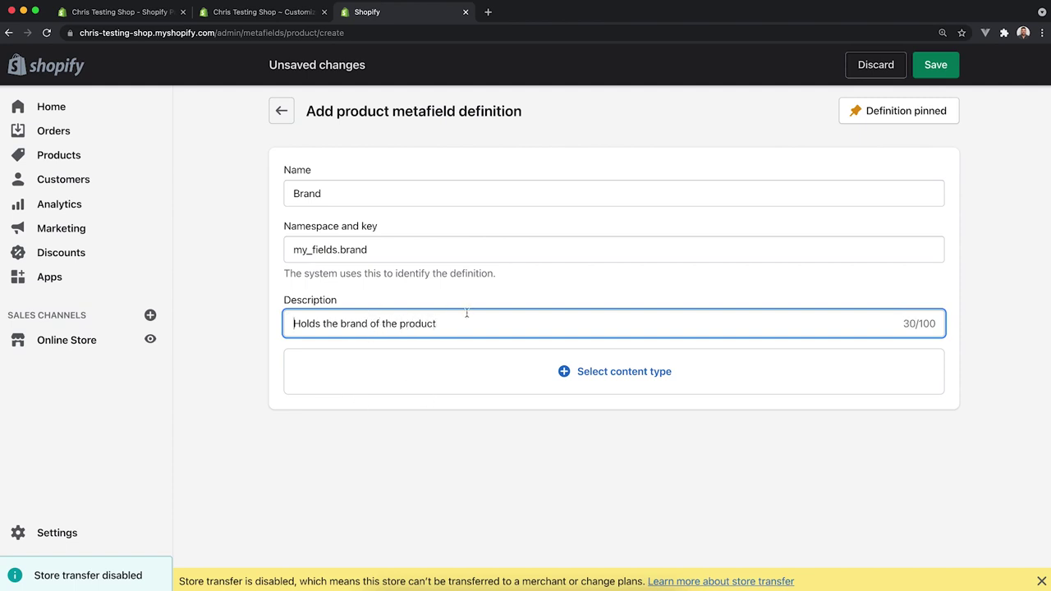
pyautogui.moveTo(466, 318); pyautogui.dragTo(217, 326)
pyautogui.click(439, 444)
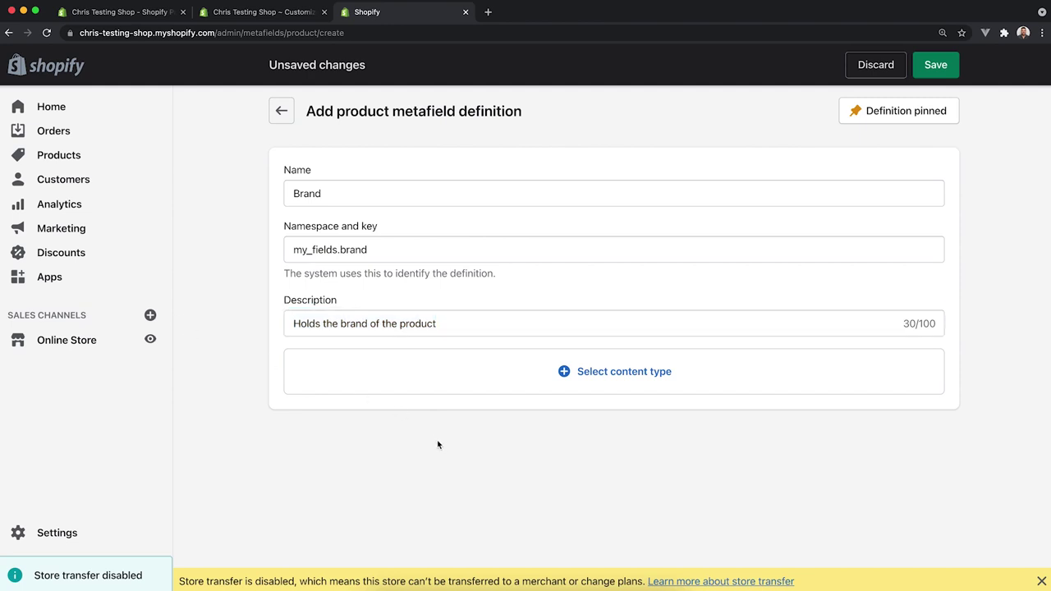
# Choose Text as the Brand metafield's content type, with the Single line text option.
pyautogui.click(577, 379)
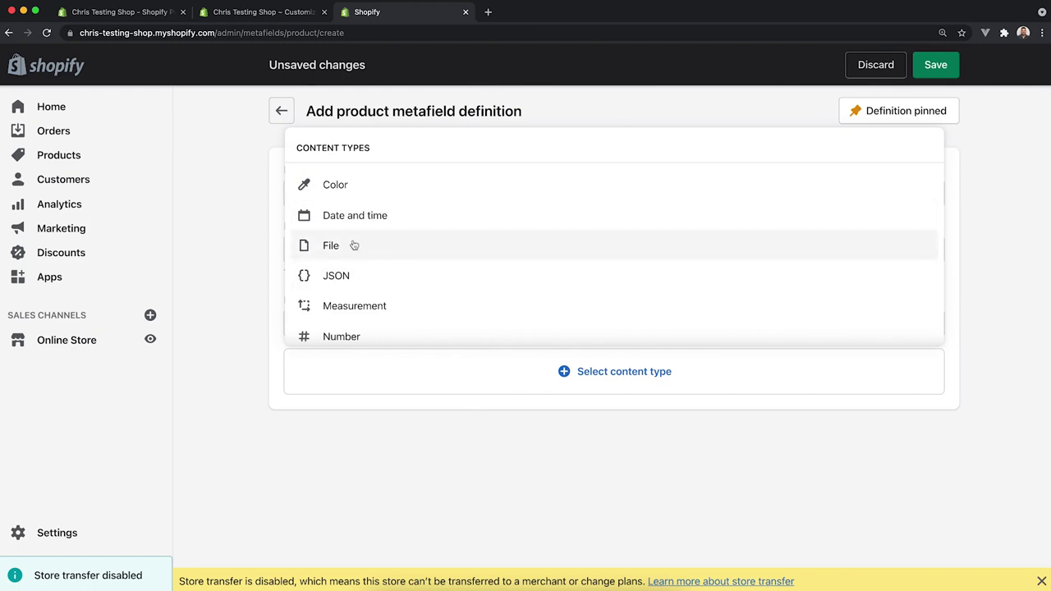
pyautogui.scroll(-3, 380, 287)
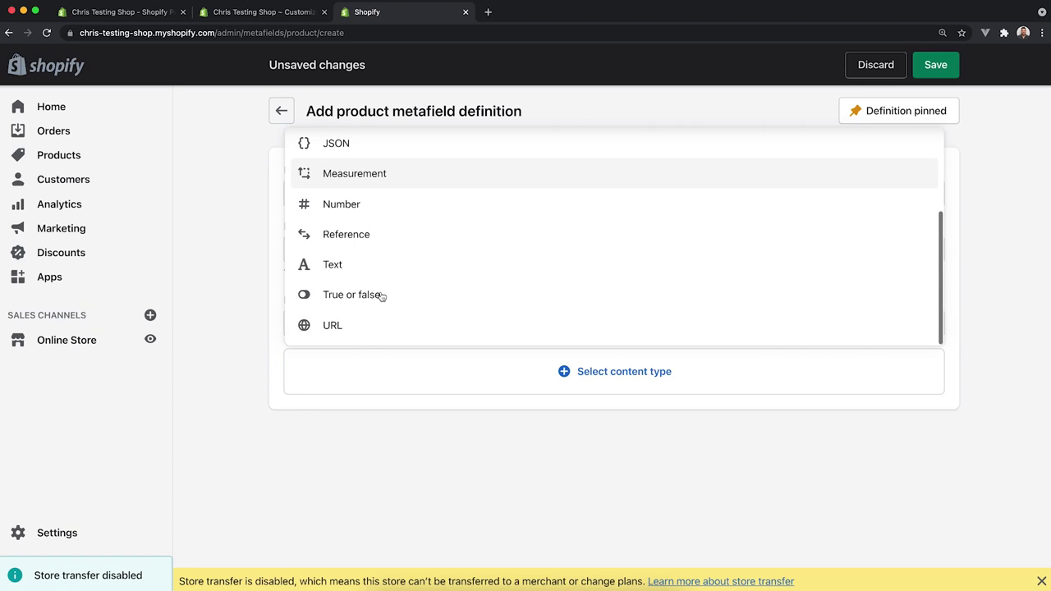
pyautogui.click(352, 271)
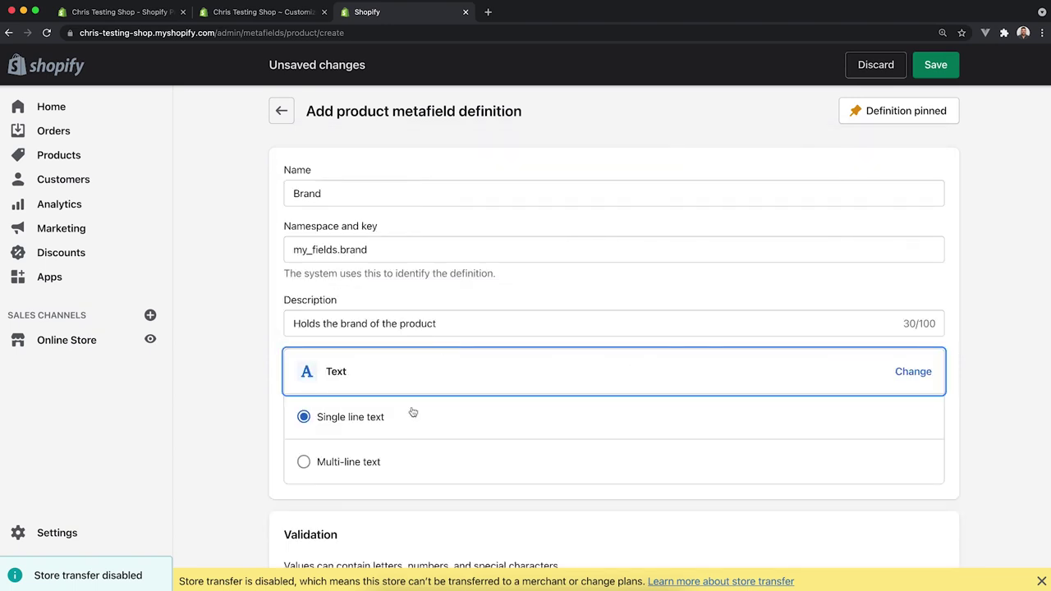
pyautogui.scroll(-2, 402, 419)
pyautogui.click(302, 343)
pyautogui.click(304, 300)
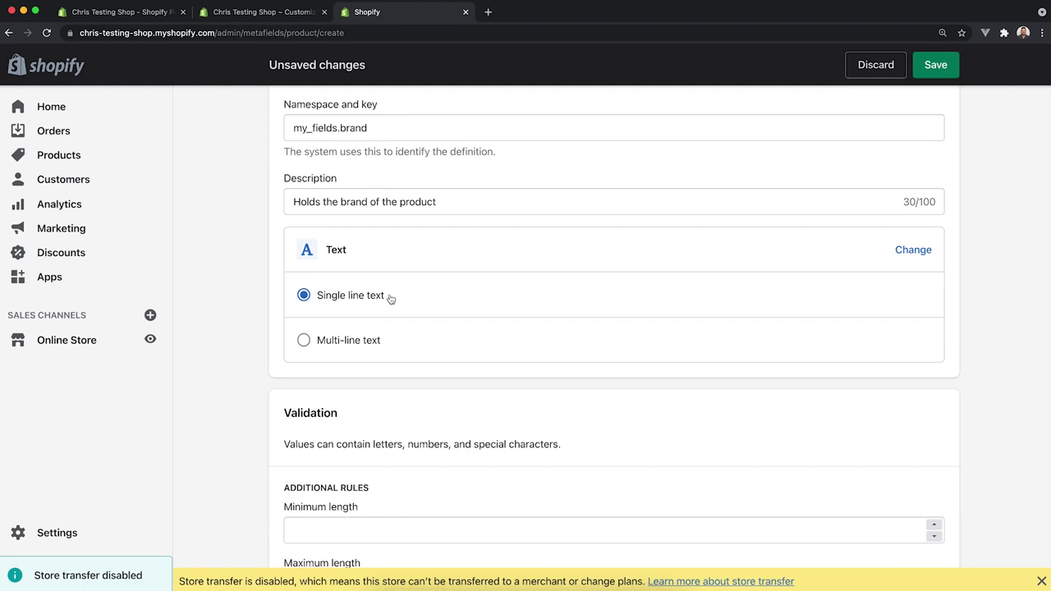
# Set the validation to a minimum length of 2 and a maximum length of 20, and save the definition.
pyautogui.scroll(-1, 453, 348)
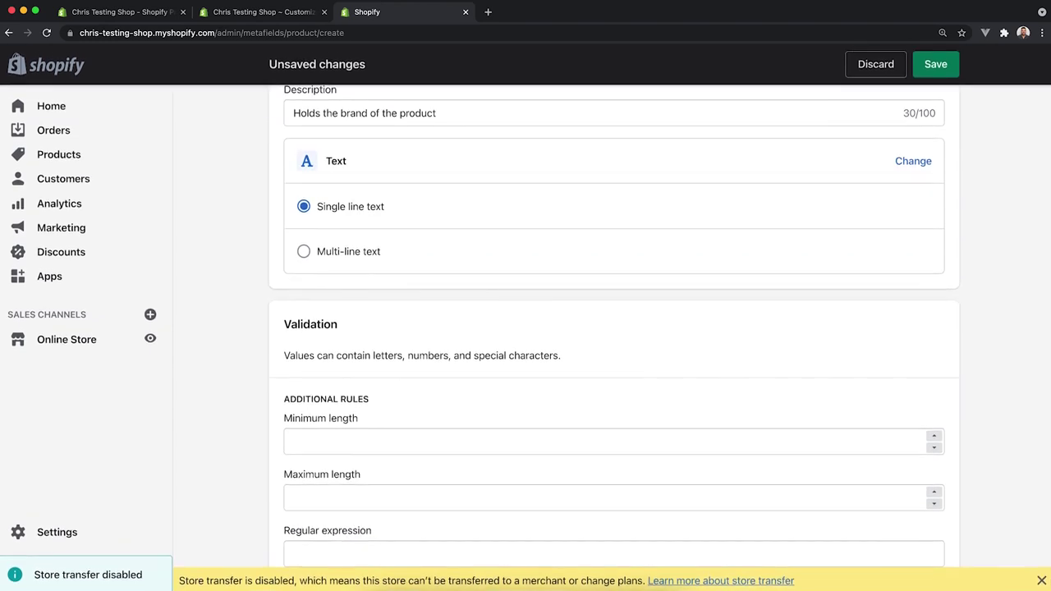
pyautogui.click(1041, 581)
pyautogui.click(339, 435)
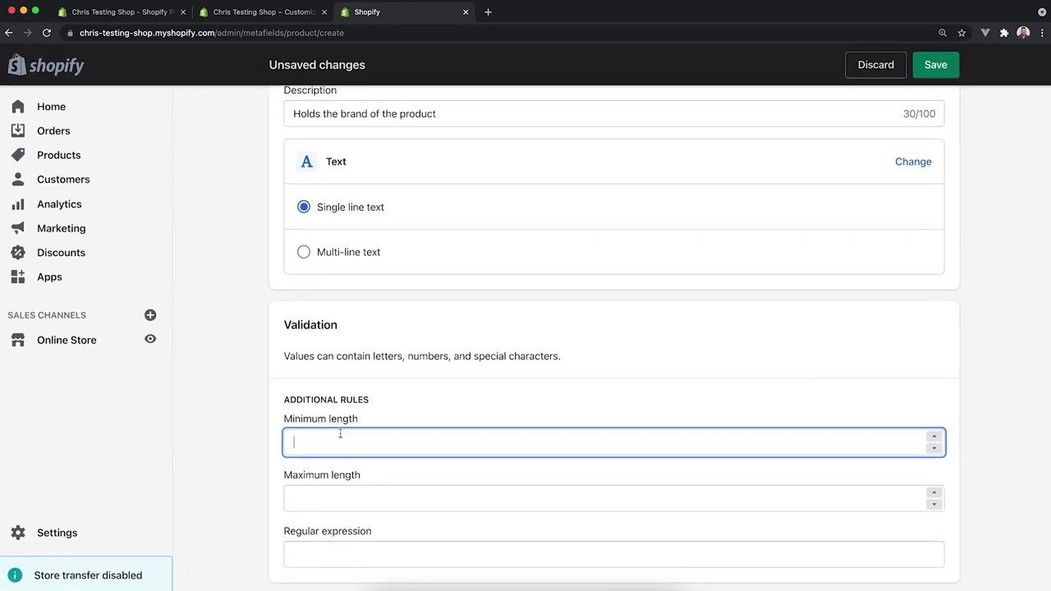
pyautogui.write('2')
pyautogui.press('Tab')
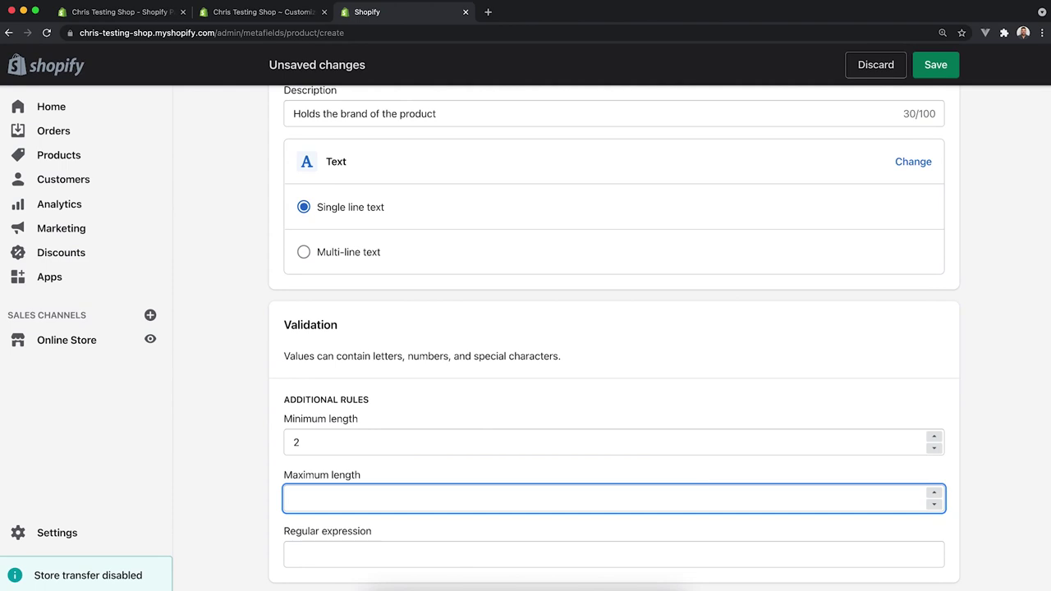
pyautogui.click(557, 555)
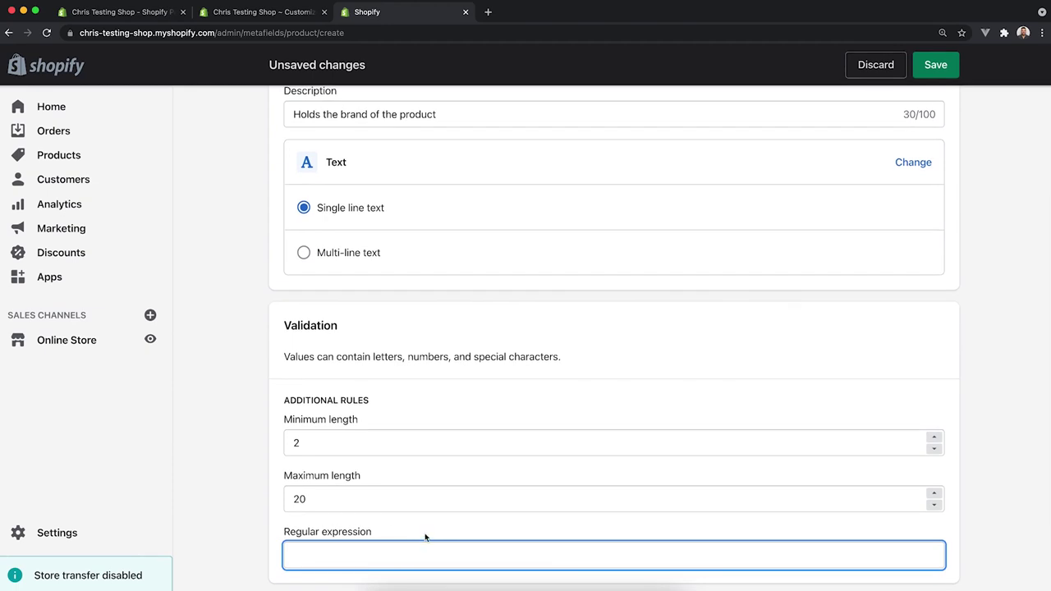
pyautogui.scroll(5, 433, 537)
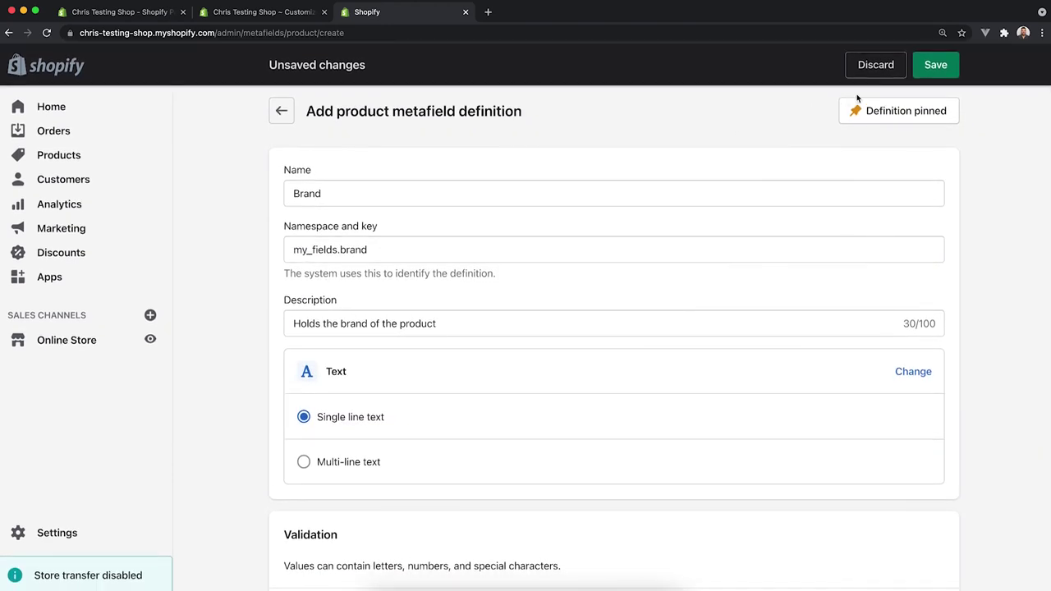
pyautogui.click(949, 71)
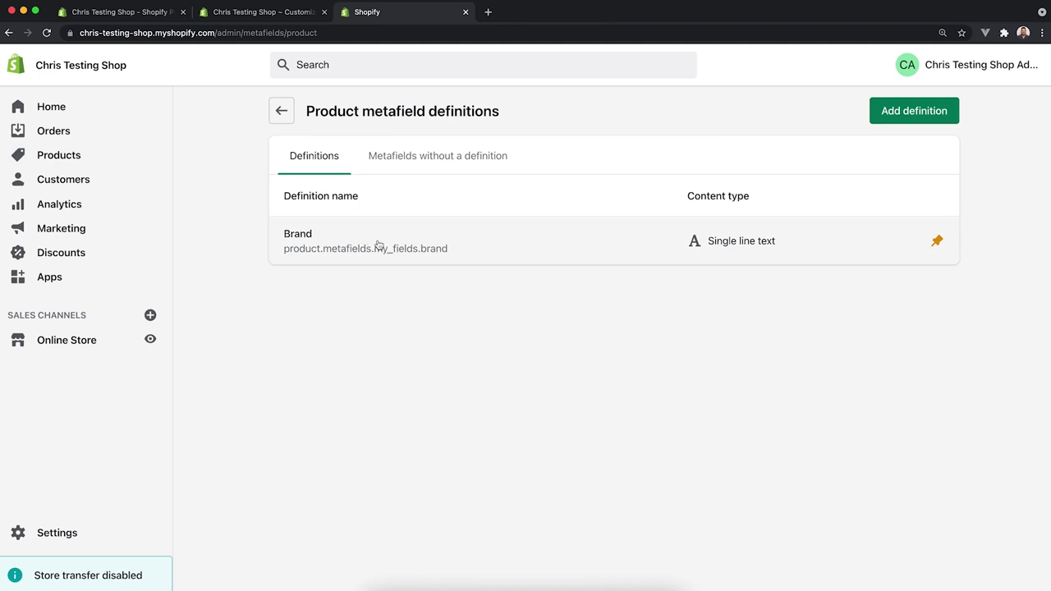
# Check the previewed product's title in the theme editor, search the store's products for "cool kicks" and open the Cool Kicks product.
pyautogui.click(87, 156)
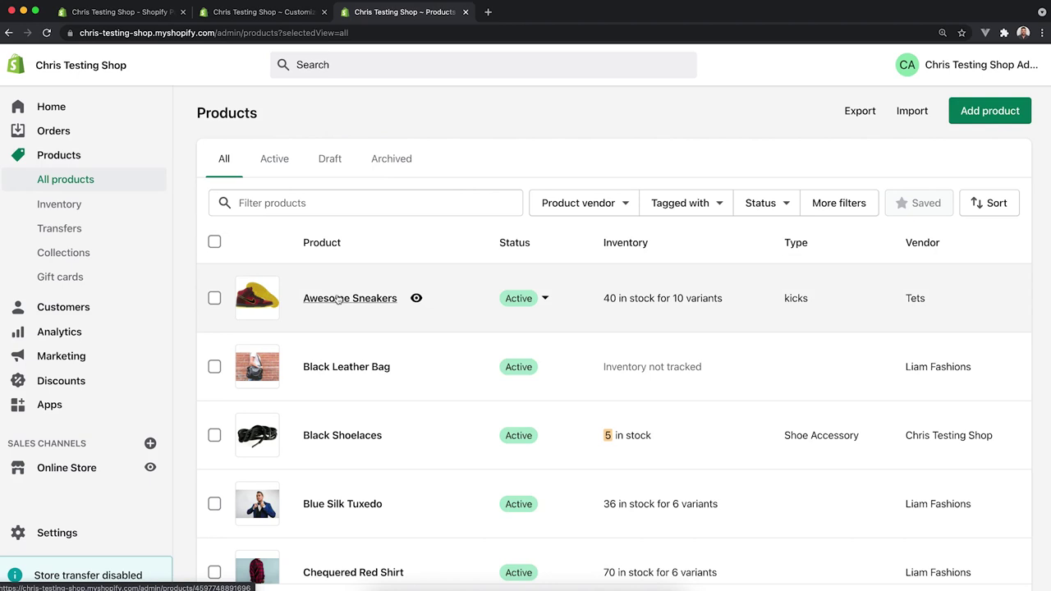
pyautogui.click(251, 13)
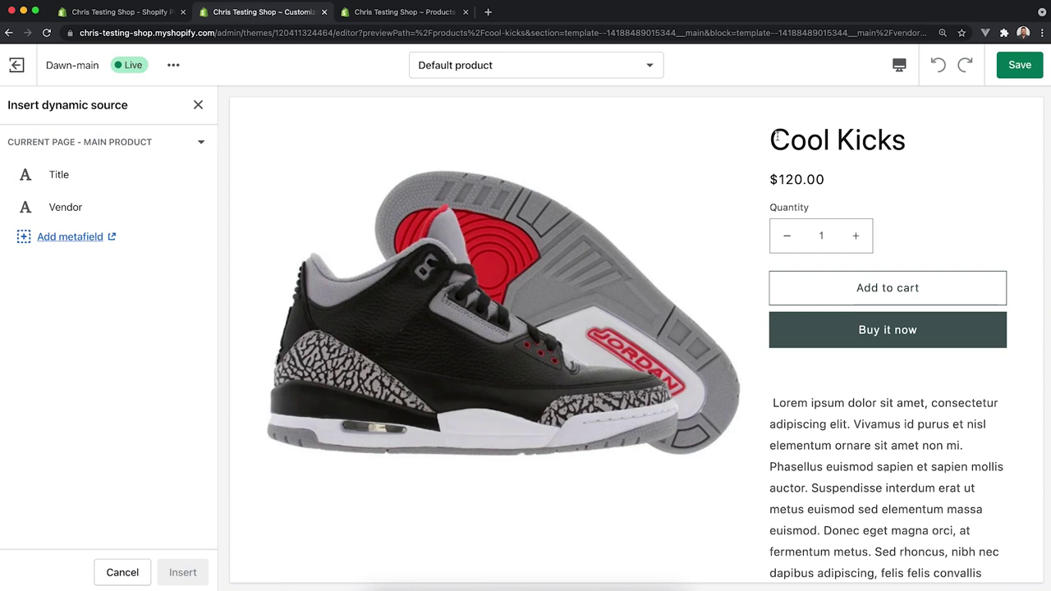
pyautogui.moveTo(772, 138); pyautogui.dragTo(932, 138)
pyautogui.click(919, 154)
pyautogui.click(413, 12)
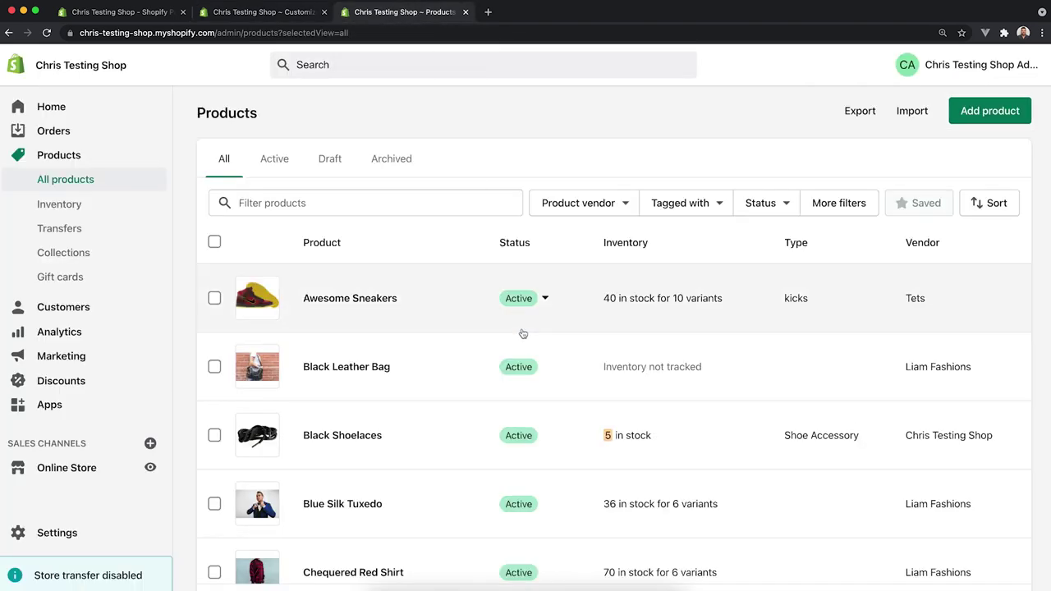
pyautogui.click(326, 202)
pyautogui.write('cool kicks')
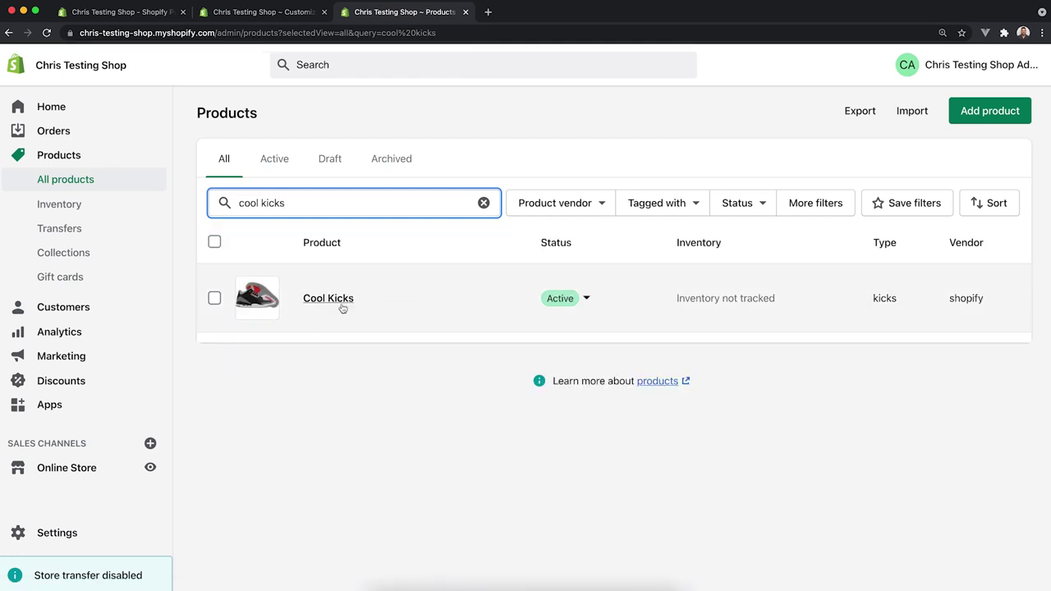
pyautogui.click(338, 301)
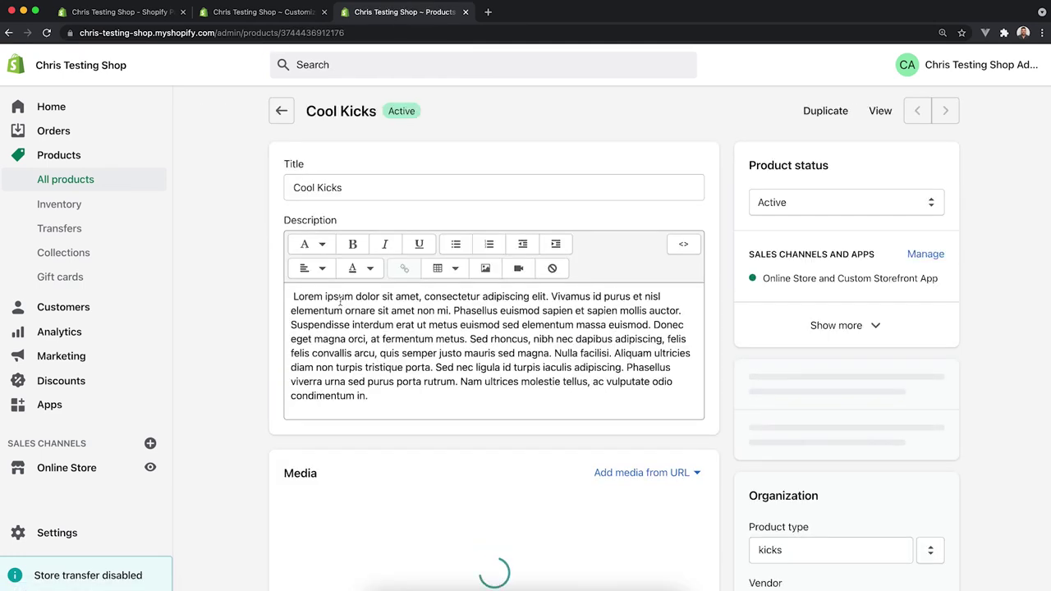
pyautogui.tripleClick(356, 186)
pyautogui.click(521, 198)
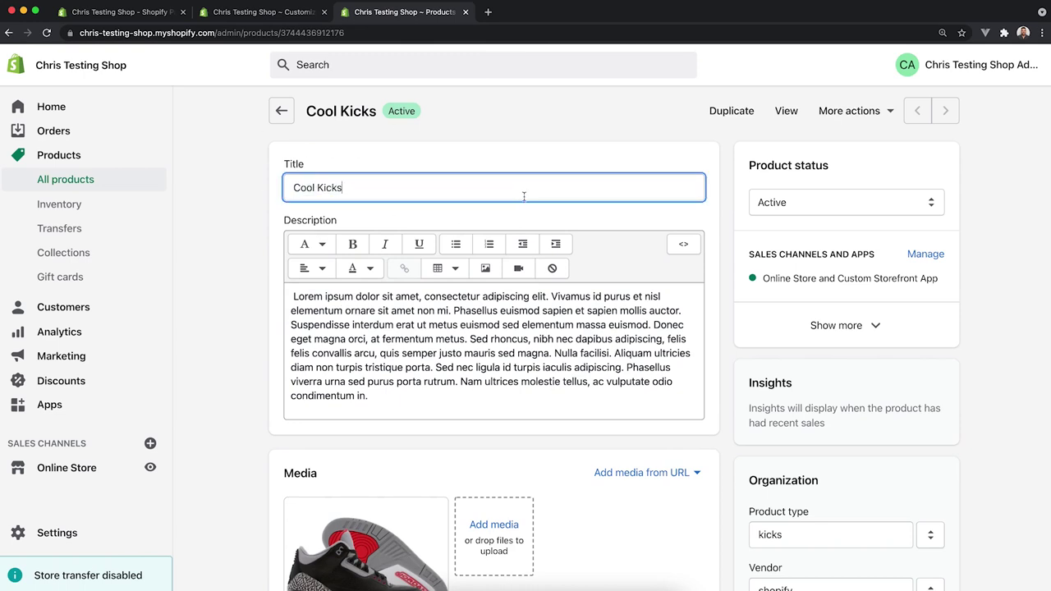
# Enter Nike as the Brand metafield value of the Cool Kicks product.
pyautogui.scroll(-15, 524, 197)
pyautogui.scroll(-2, 524, 196)
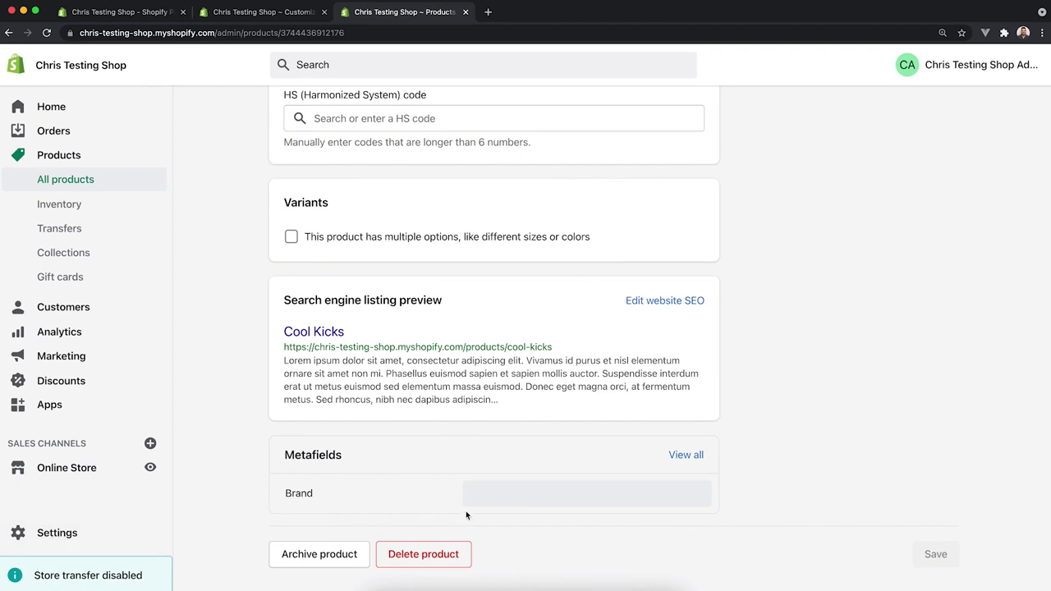
pyautogui.click(498, 495)
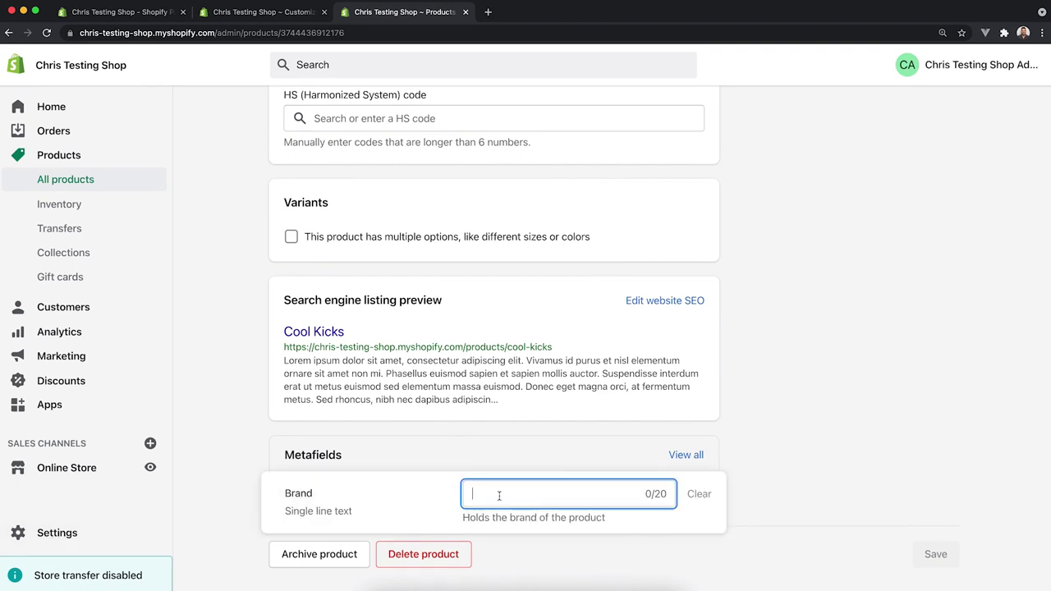
pyautogui.write('Nike')
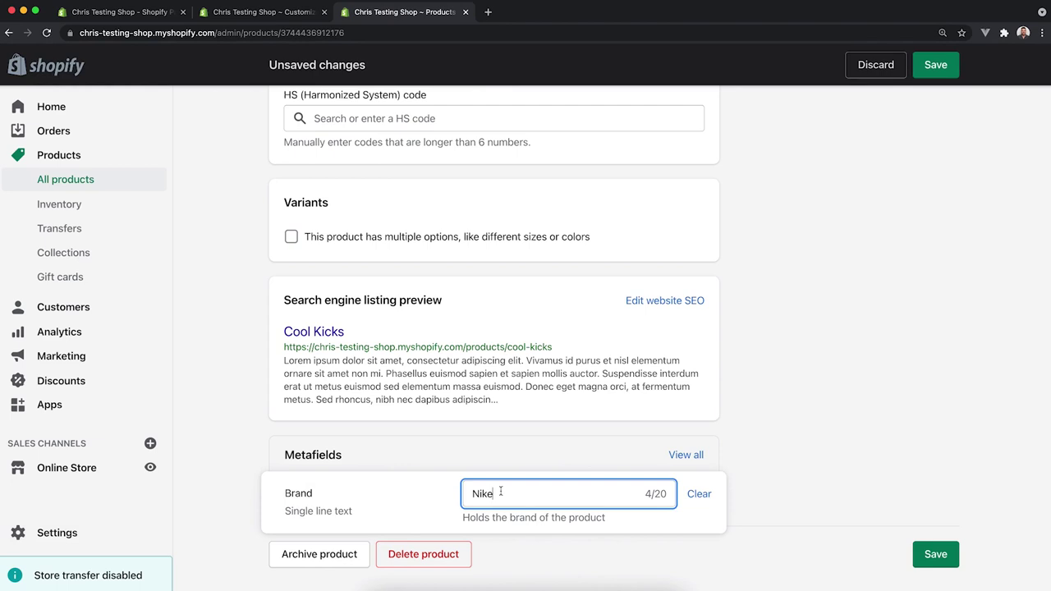
# View the Cool Kicks product image at full size and return to the product page.
pyautogui.scroll(15, 499, 495)
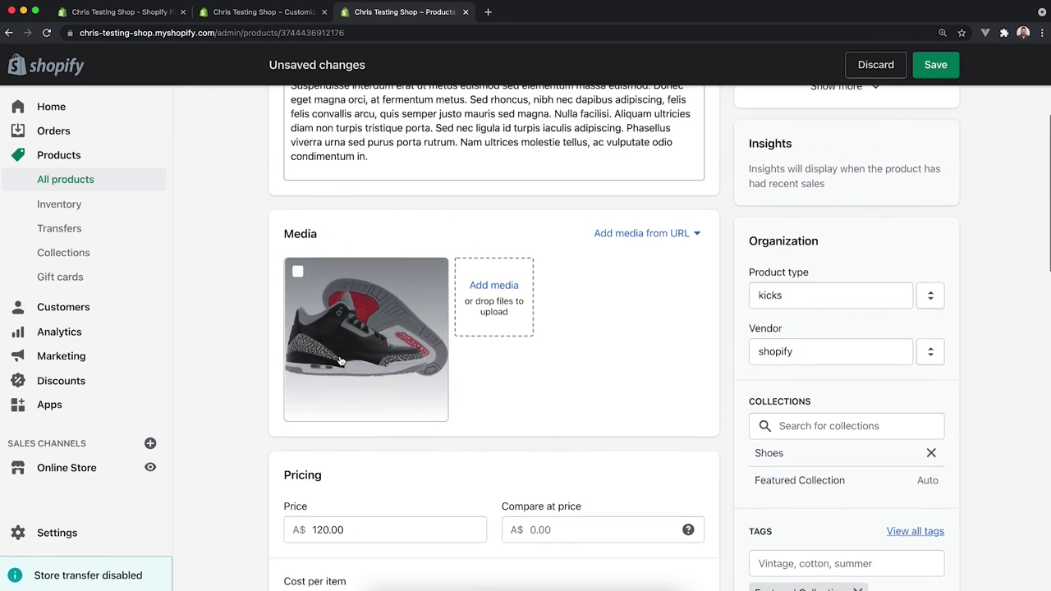
pyautogui.click(366, 328)
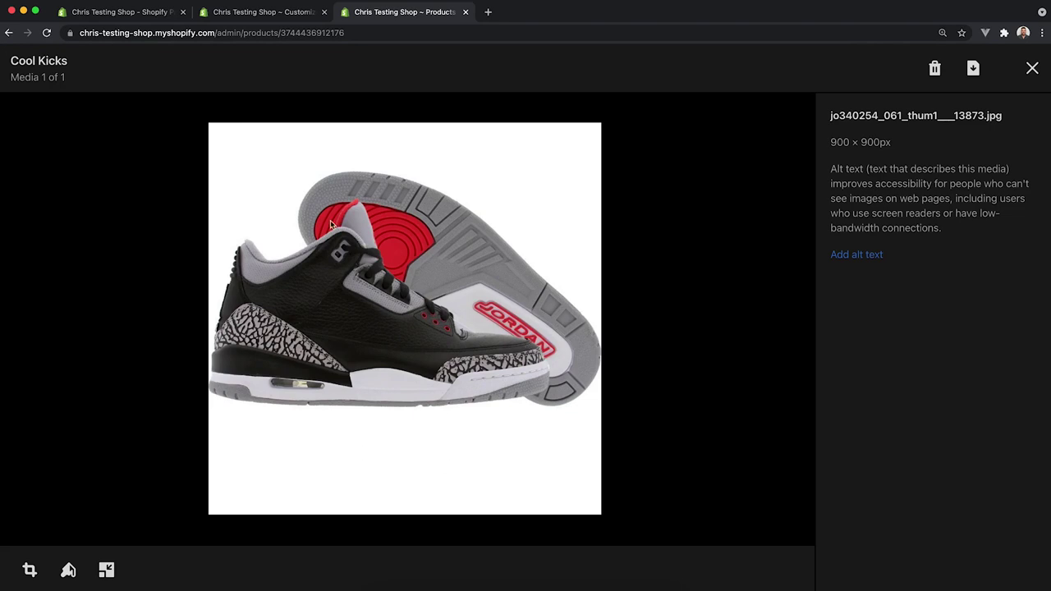
pyautogui.click(1032, 68)
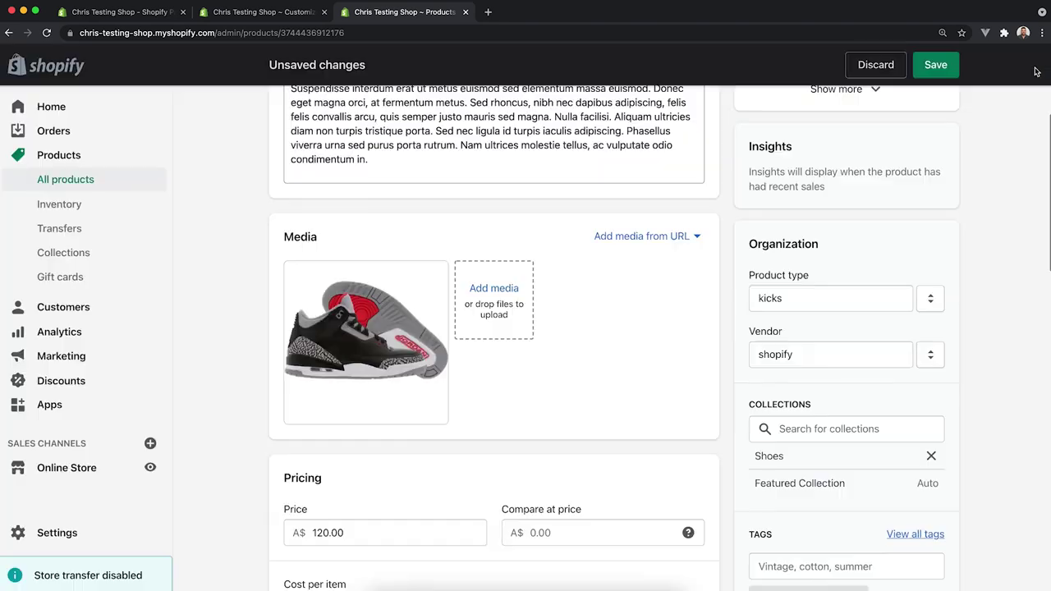
# Save the Cool Kicks product with its Brand metafield value and review the product page.
pyautogui.scroll(-10, 538, 320)
pyautogui.click(502, 429)
pyautogui.click(887, 564)
pyautogui.click(933, 556)
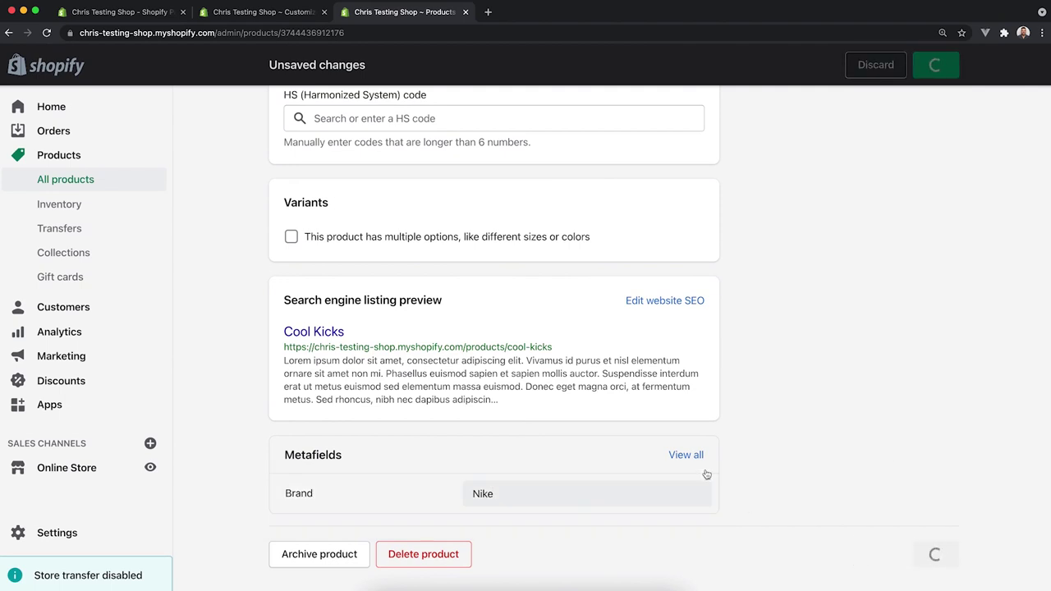
pyautogui.scroll(-15, 570, 440)
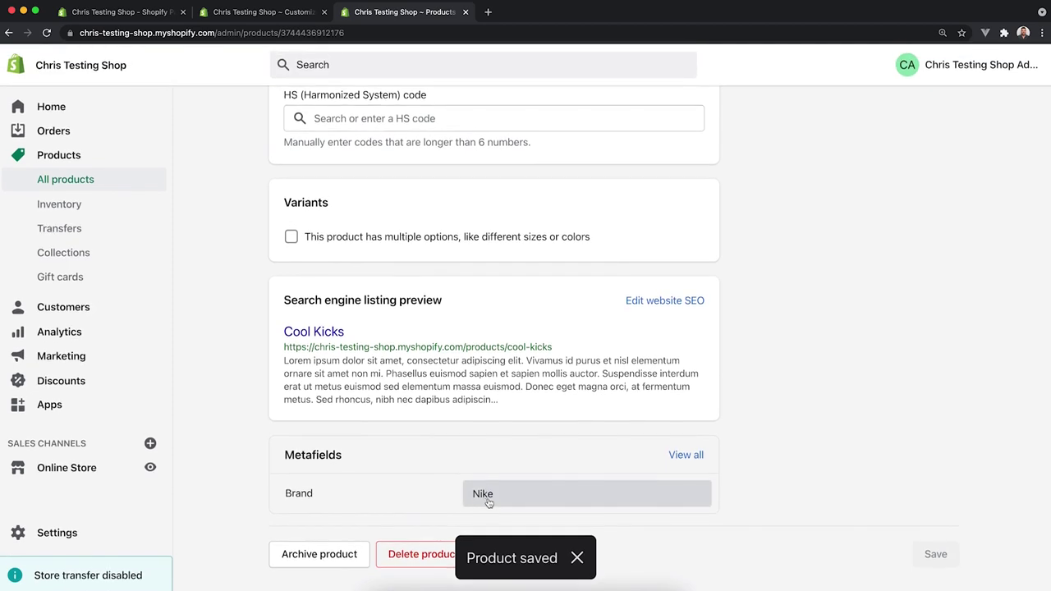
pyautogui.scroll(15, 318, 511)
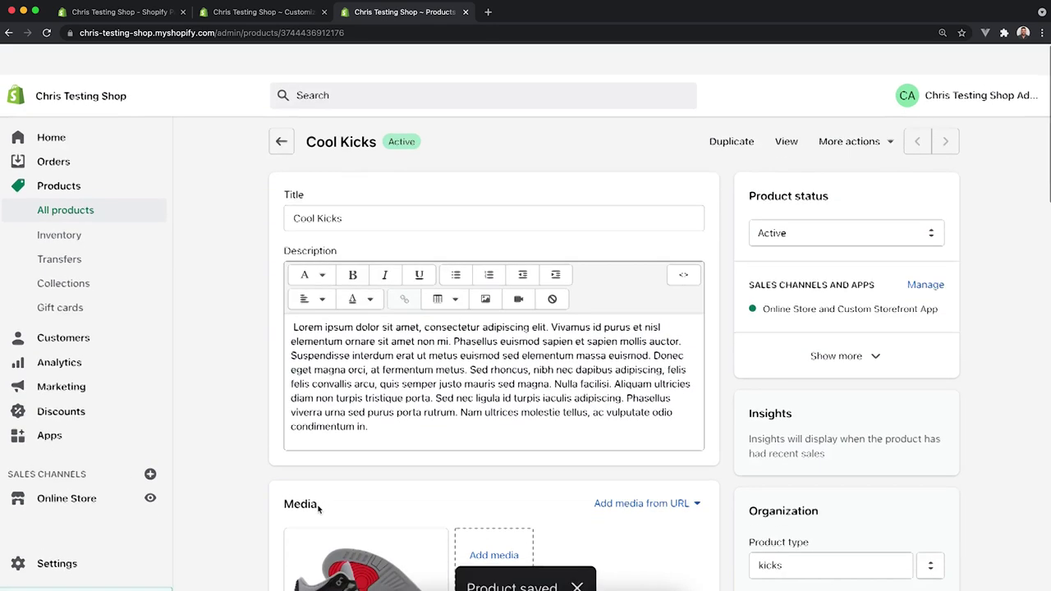
# Reload the theme editor without keeping its unsaved changes, and insert the Brand dynamic source into the text block.
pyautogui.click(282, 12)
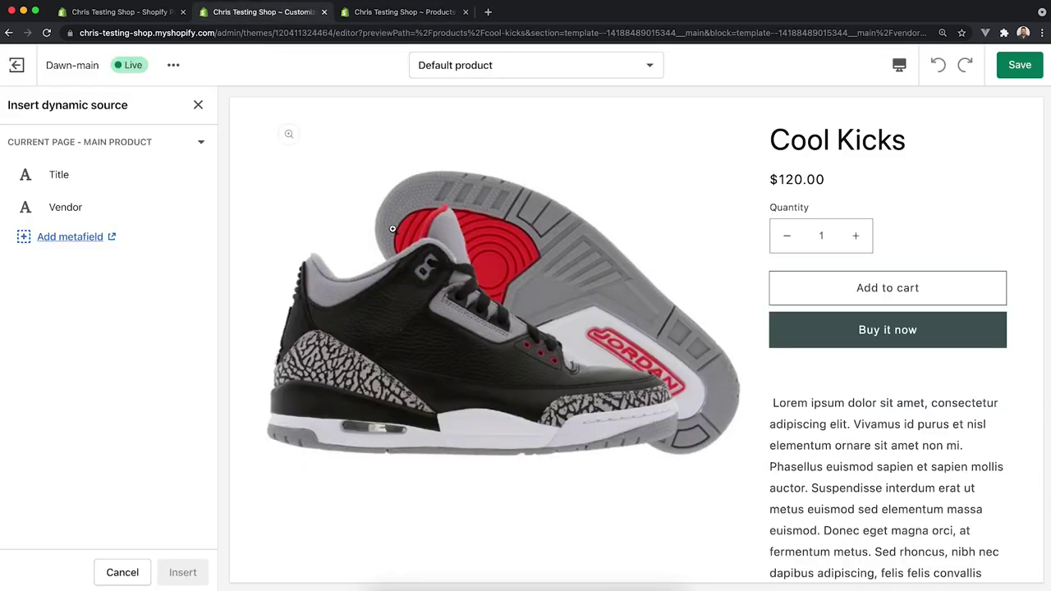
pyautogui.press('super+r')
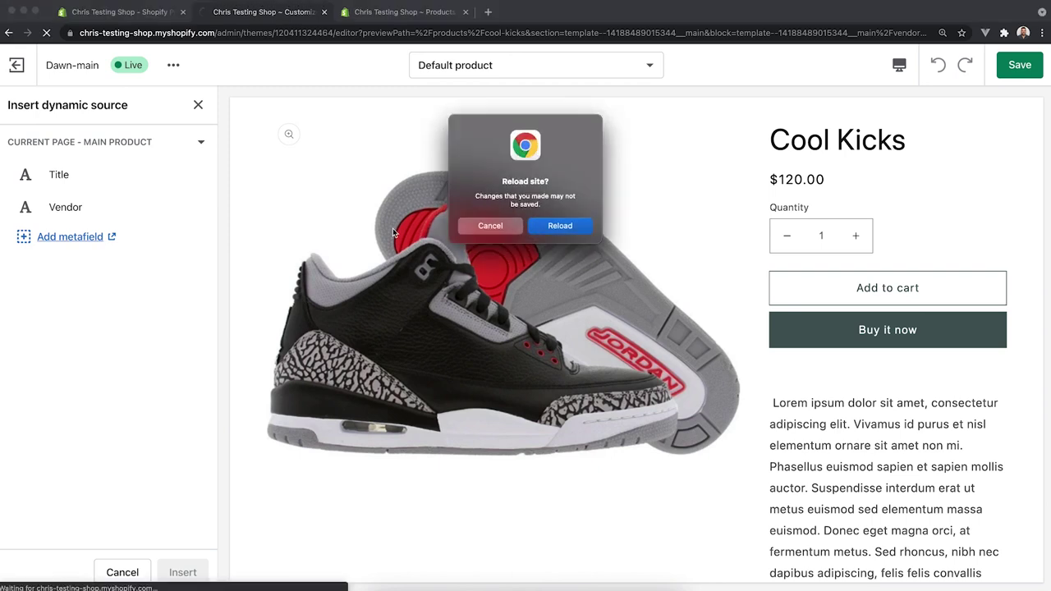
pyautogui.click(548, 225)
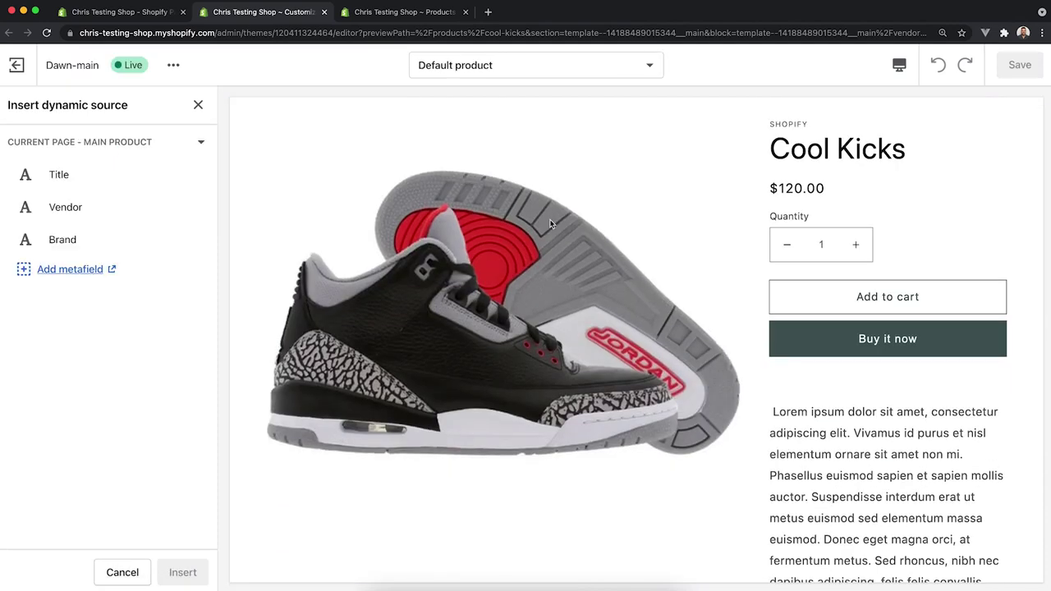
pyautogui.click(67, 245)
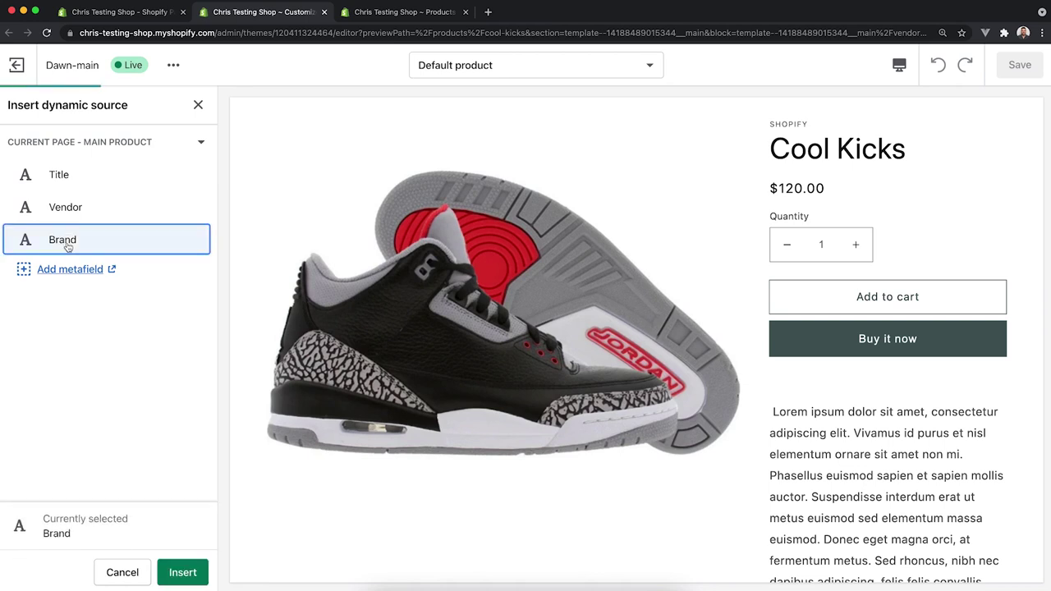
pyautogui.click(184, 572)
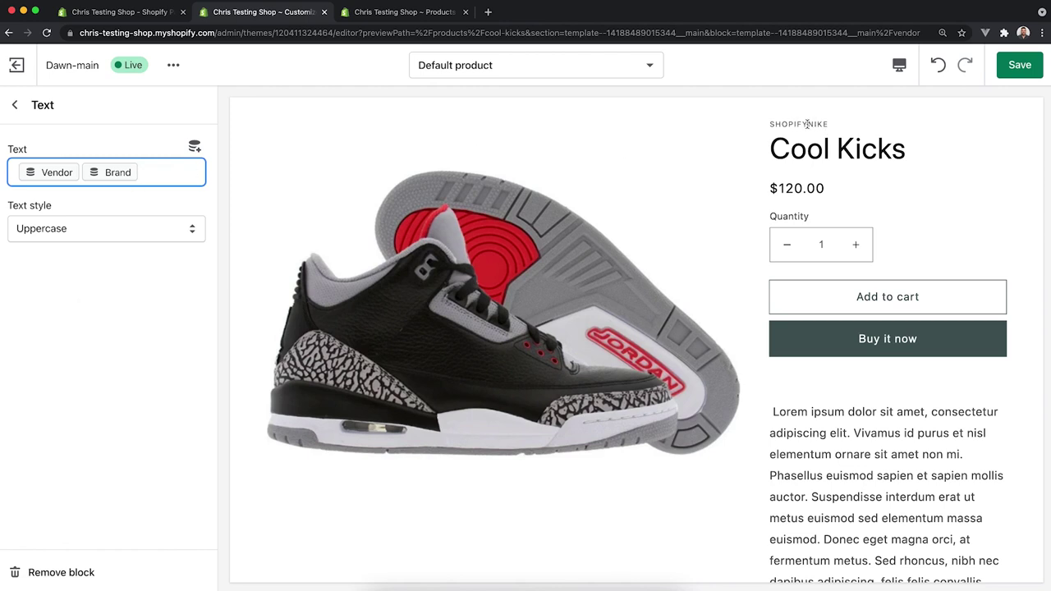
# Remove the Vendor dynamic source from the text block, leaving only Brand, and save the product template.
pyautogui.click(77, 174)
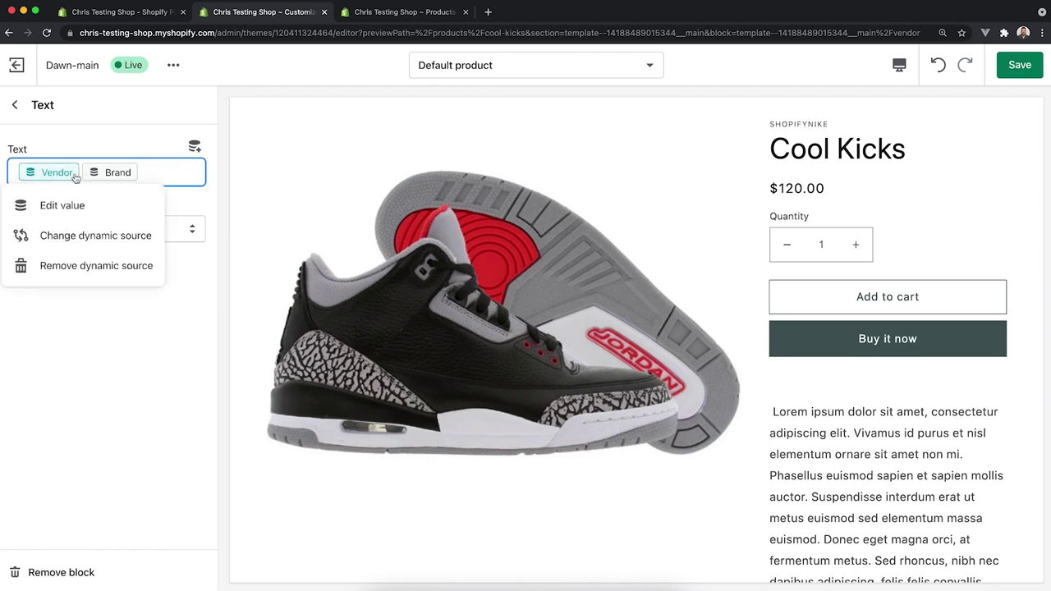
pyautogui.click(78, 273)
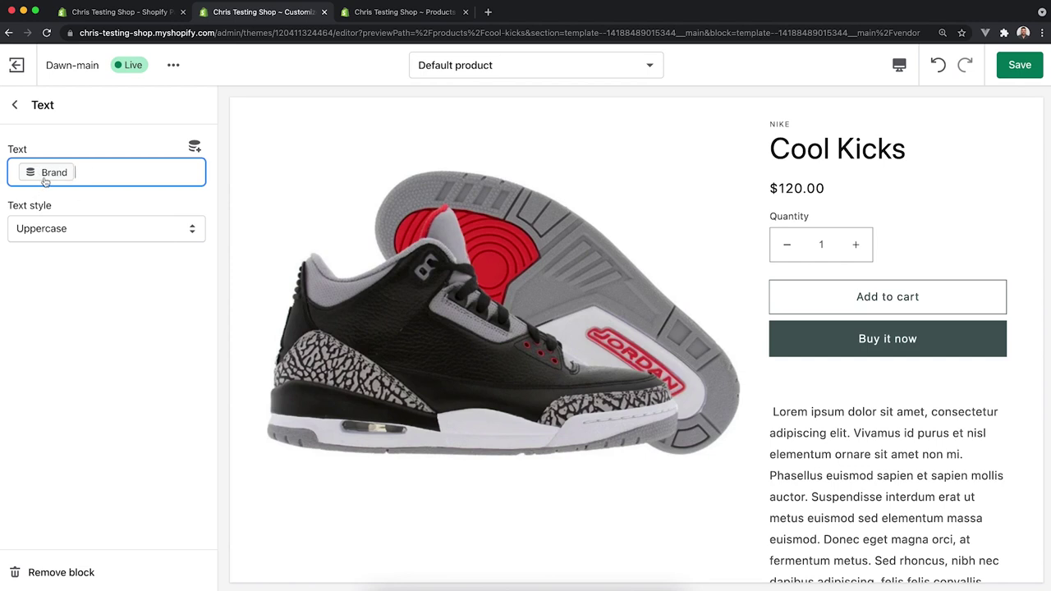
pyautogui.moveTo(770, 125); pyautogui.dragTo(789, 125)
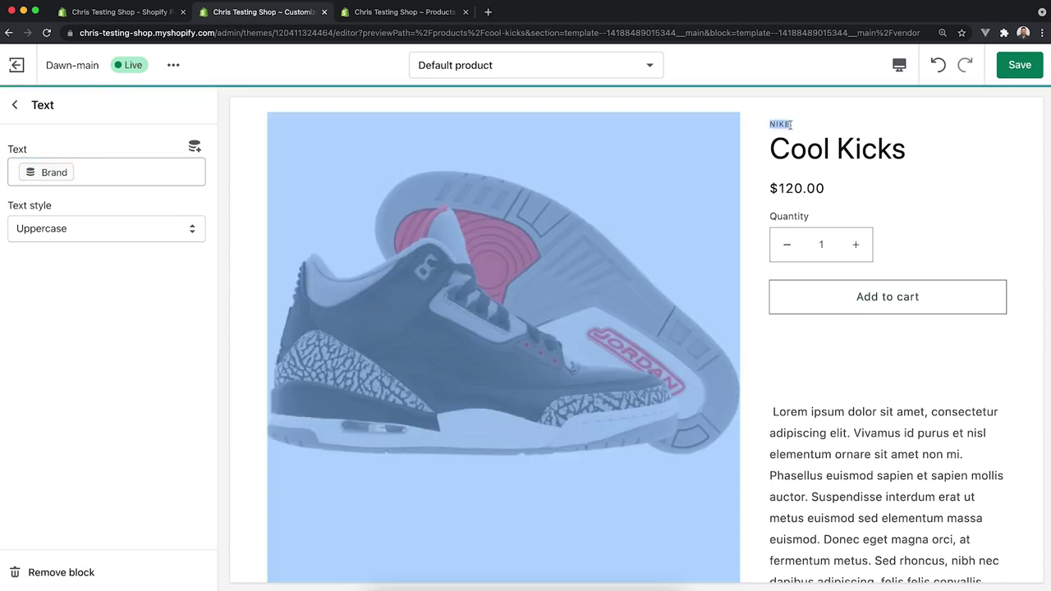
pyautogui.click(799, 132)
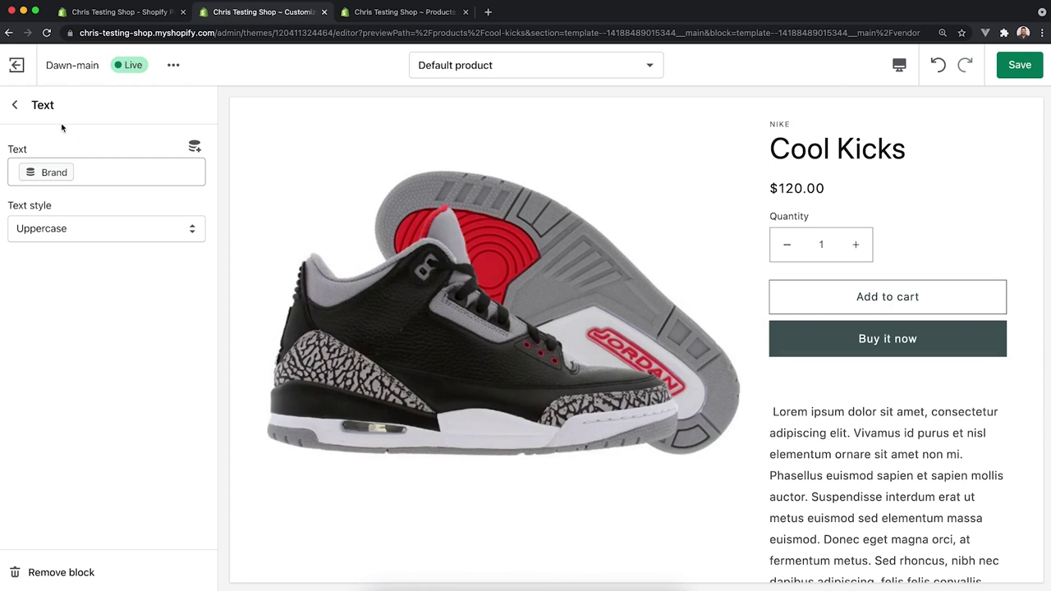
pyautogui.click(15, 104)
pyautogui.click(1034, 68)
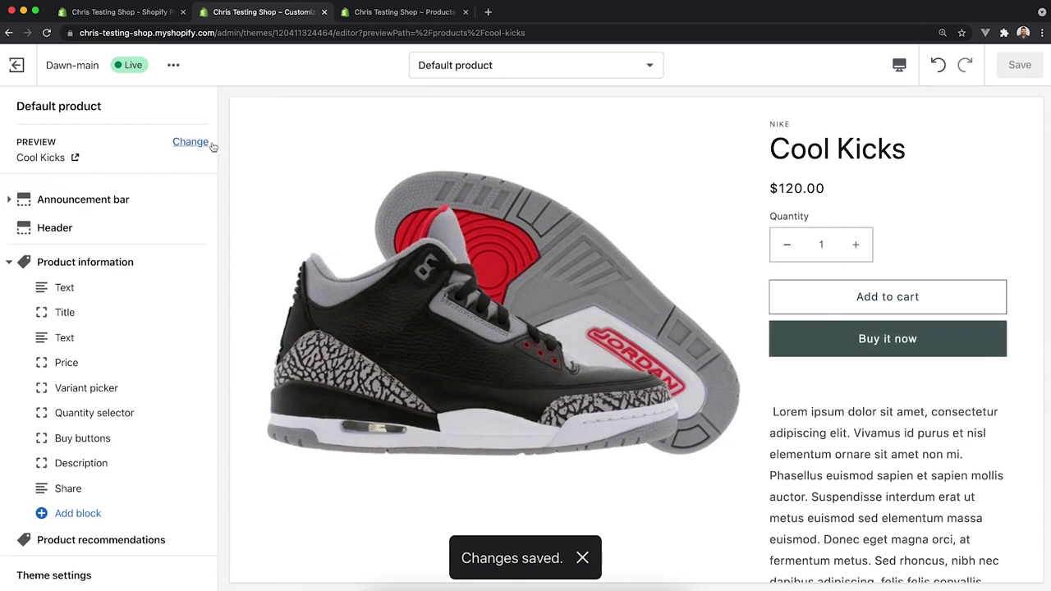
# Switch the template preview to Awesome Sneakers and inspect its Brand text block.
pyautogui.click(209, 144)
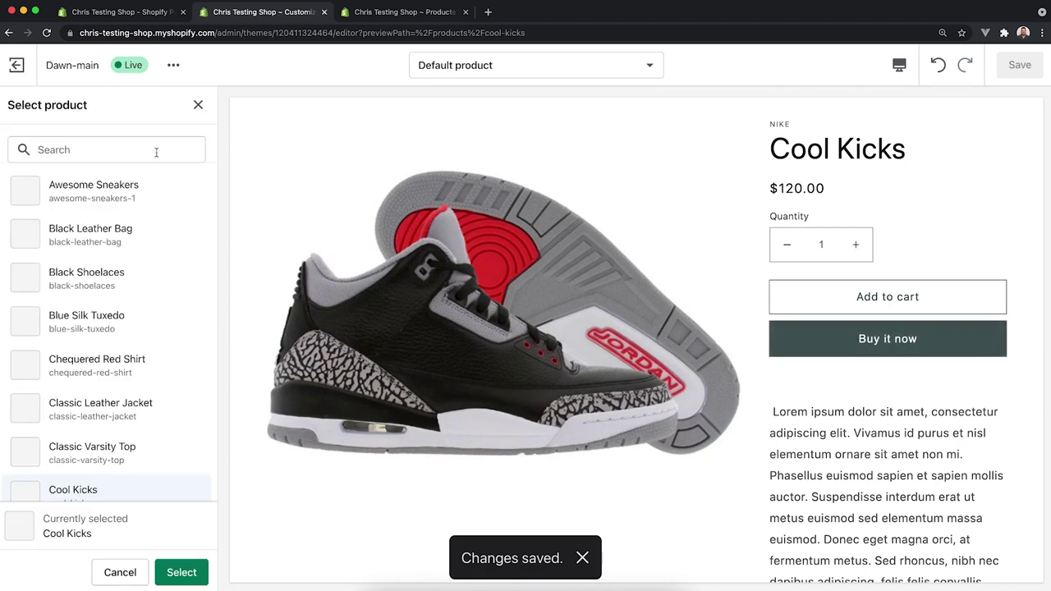
pyautogui.click(124, 196)
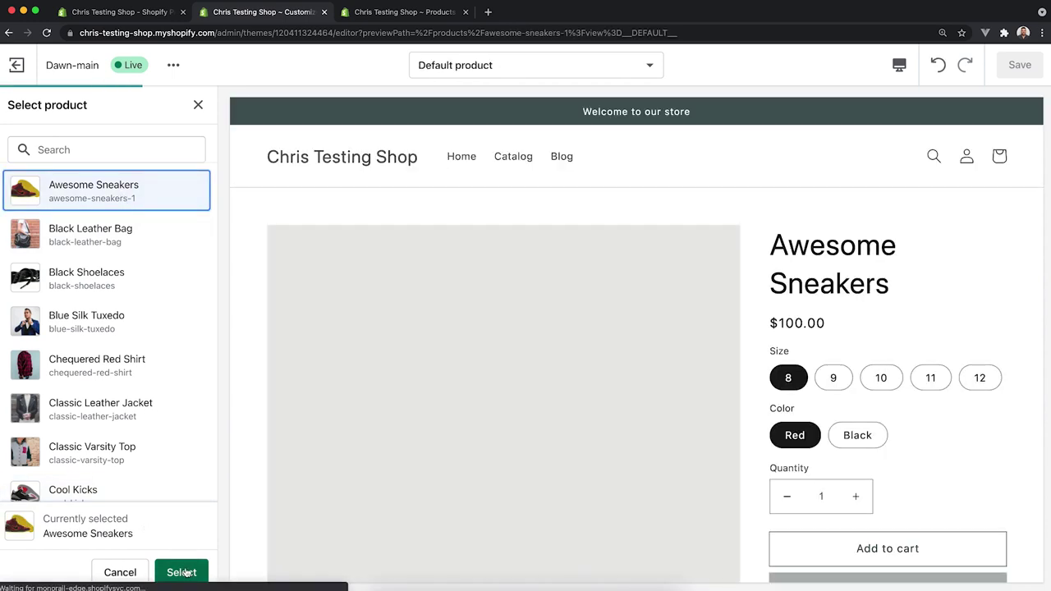
pyautogui.click(183, 572)
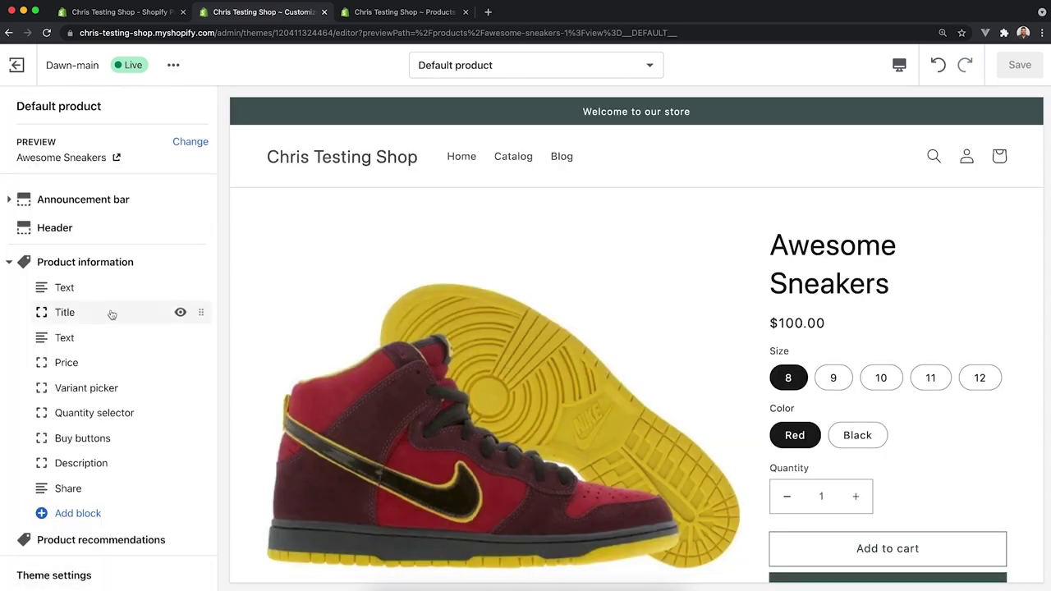
pyautogui.click(77, 289)
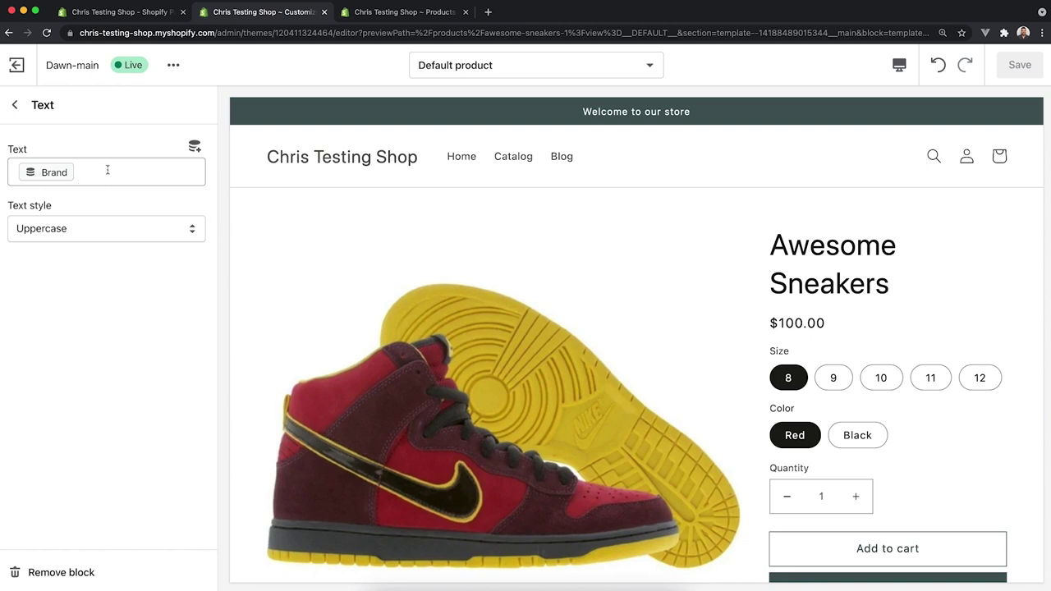
pyautogui.scroll(-3, 827, 252)
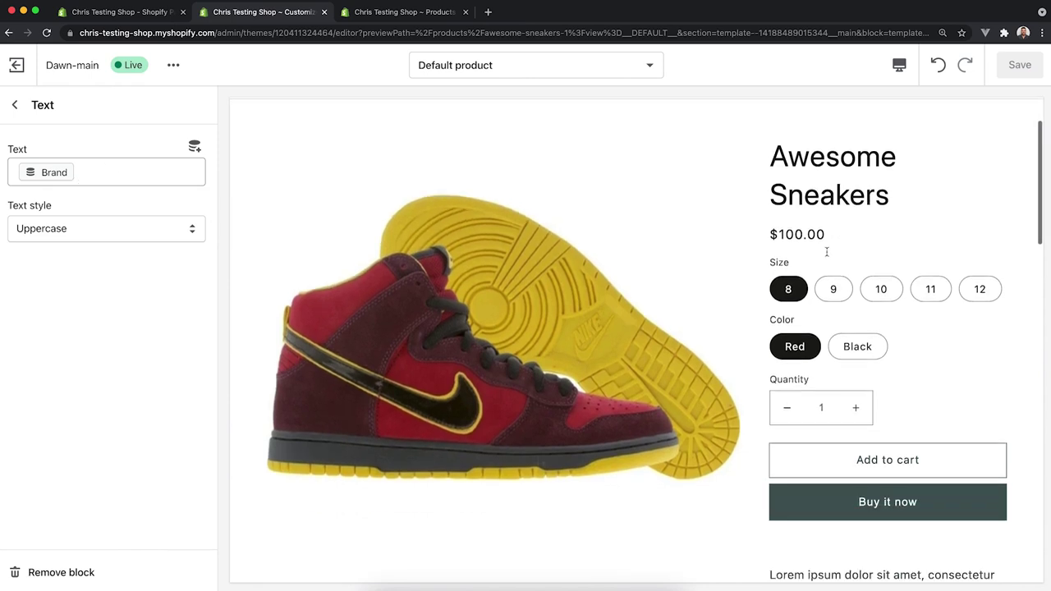
pyautogui.scroll(3, 827, 256)
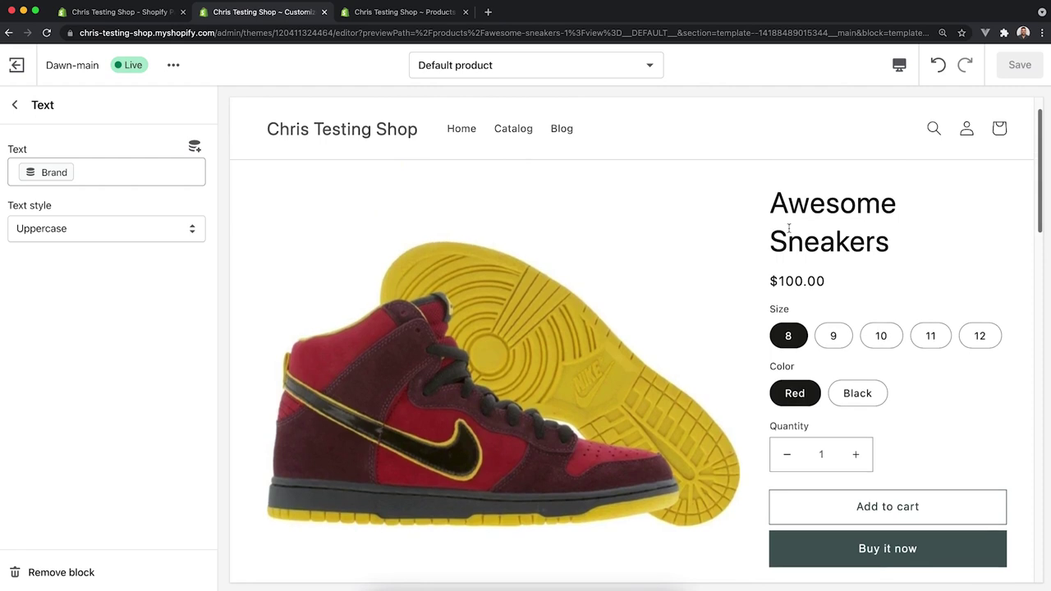
# Open the Awesome Sneakers product in the admin, enter Addias as its Brand metafield value and save.
pyautogui.click(408, 16)
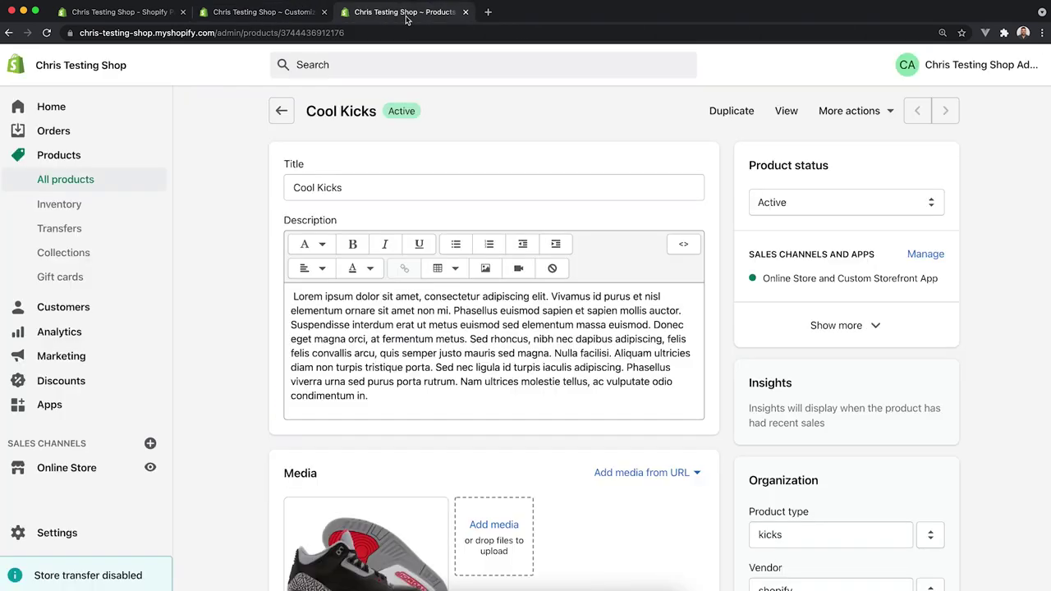
pyautogui.click(68, 181)
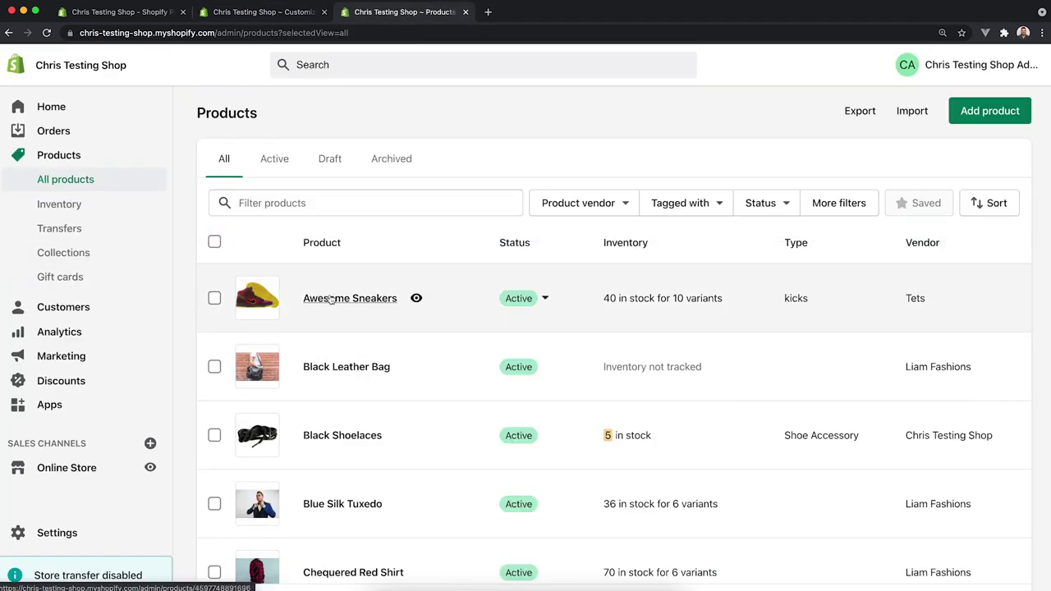
pyautogui.click(328, 297)
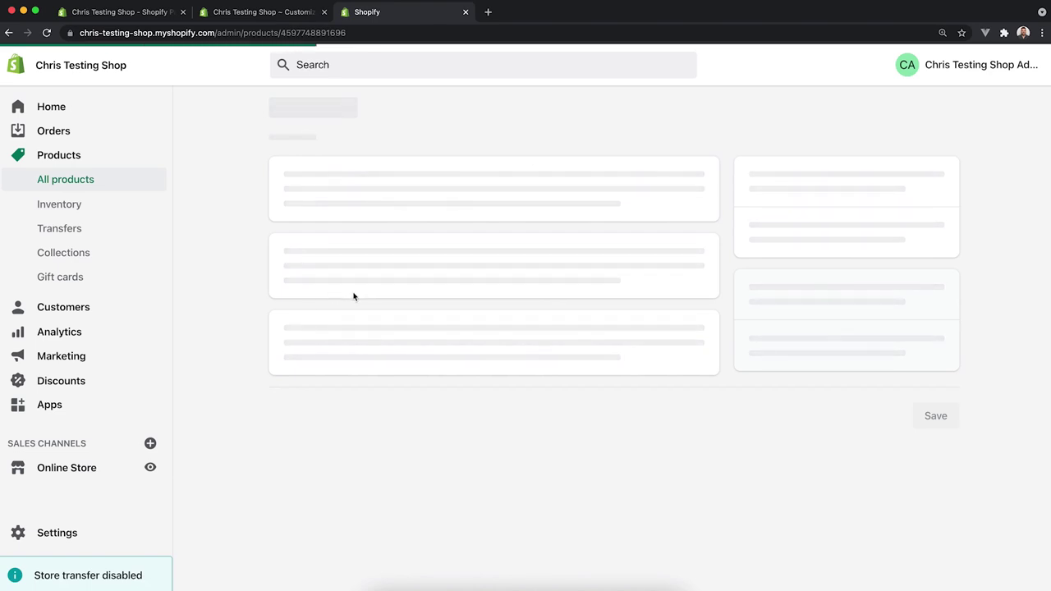
pyautogui.scroll(-15, 436, 287)
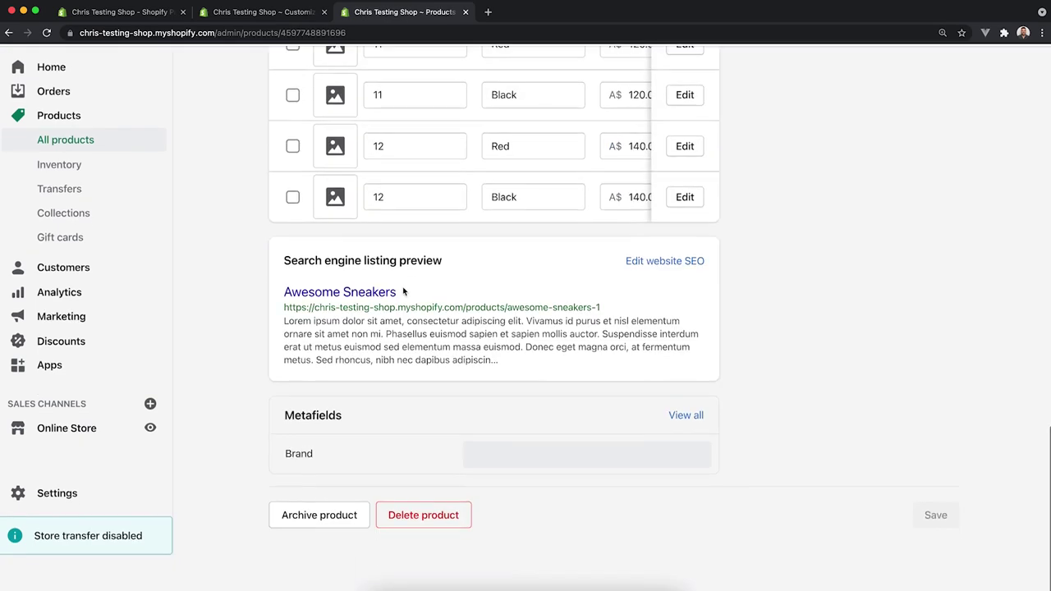
pyautogui.click(495, 493)
pyautogui.write('Ad')
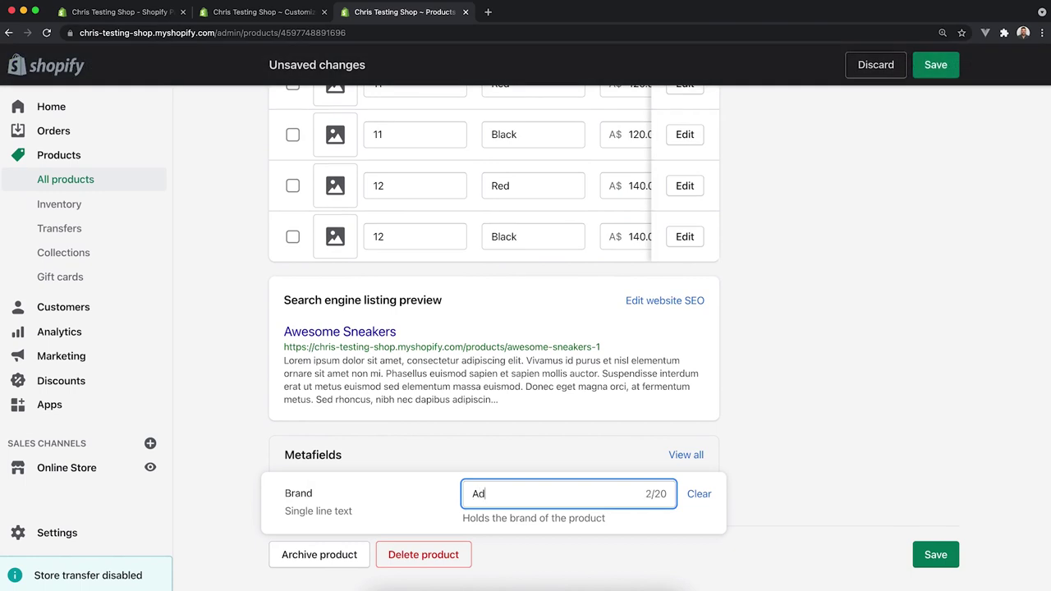
pyautogui.write('dias')
pyautogui.click(935, 555)
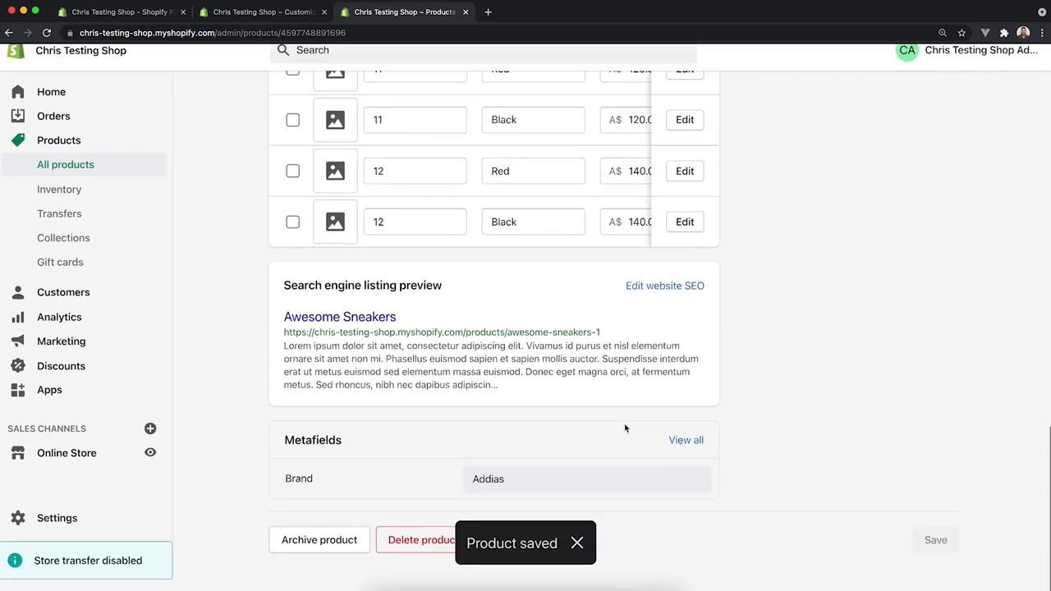
# Correct the spelling of the Awesome Sneakers Brand metafield value to Adidas and save the product.
pyautogui.click(530, 492)
pyautogui.rightClick(484, 493)
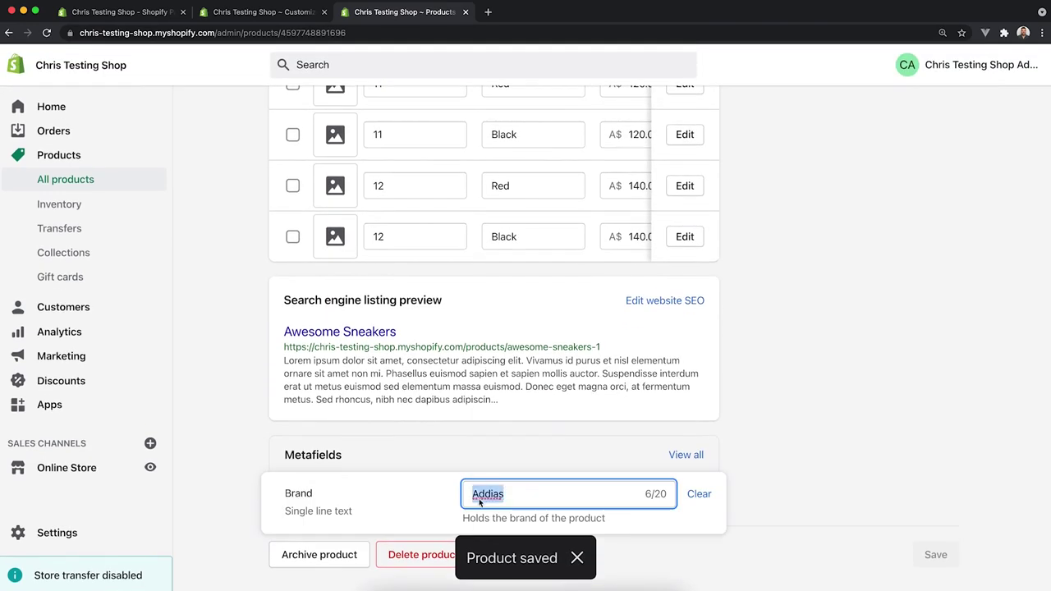
pyautogui.click(516, 374)
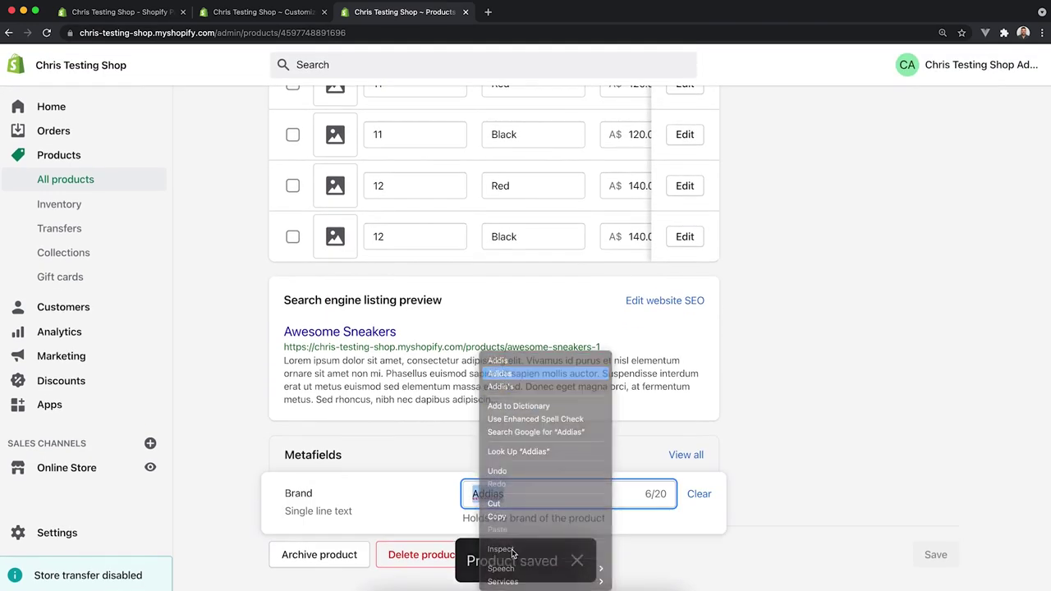
pyautogui.click(935, 555)
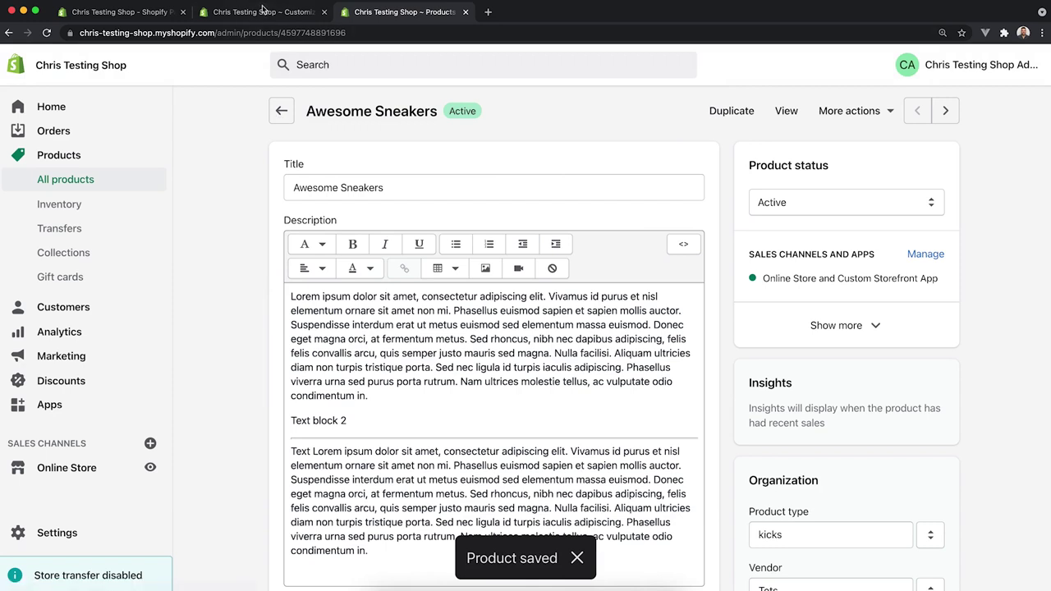
# Reload the theme editor and check the brand text above the Awesome Sneakers title in the preview.
pyautogui.click(265, 11)
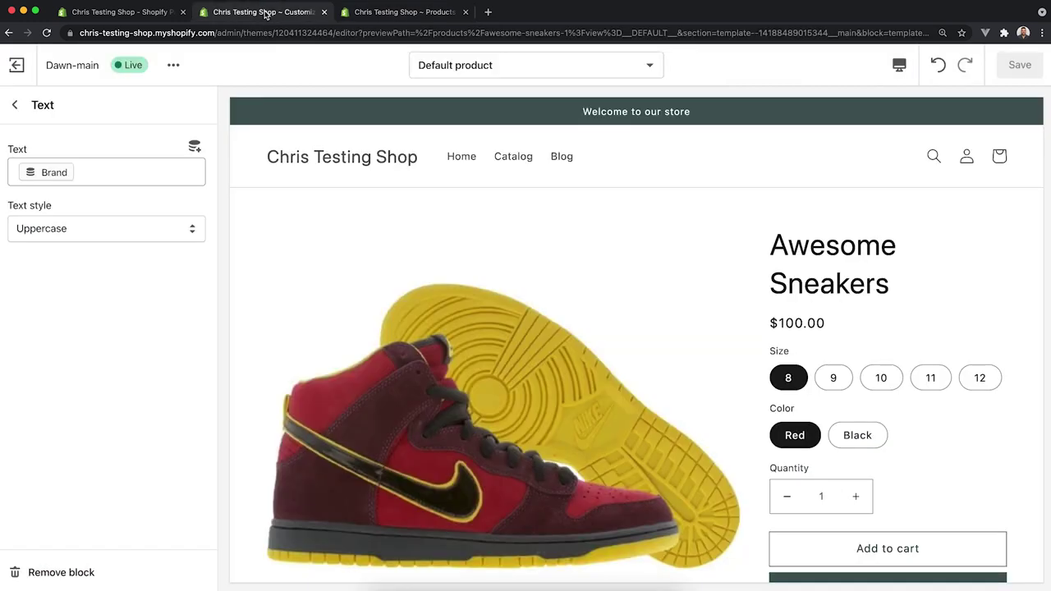
pyautogui.press('super+r')
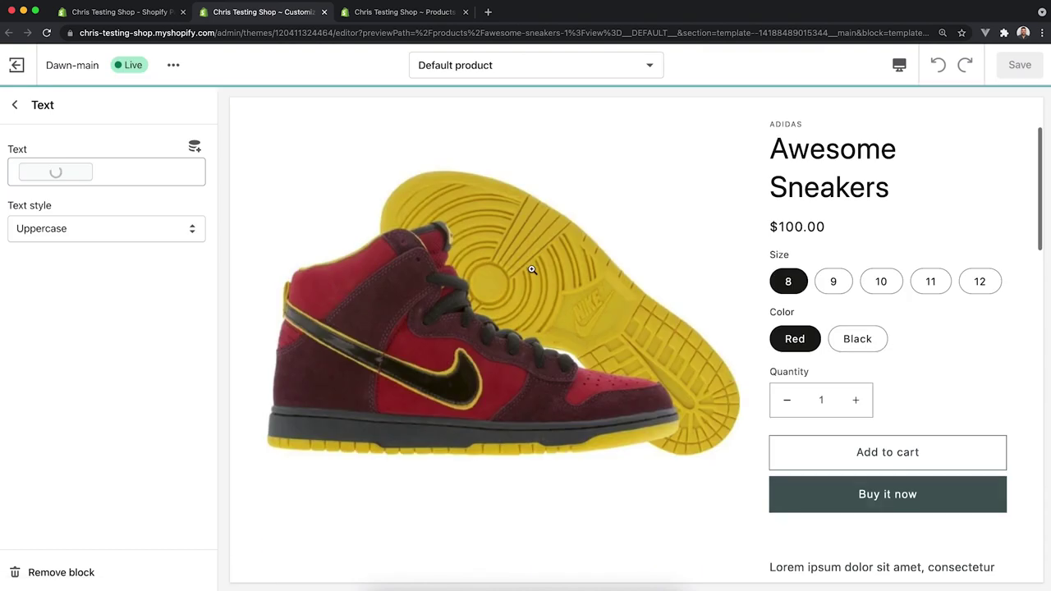
pyautogui.moveTo(770, 126); pyautogui.dragTo(809, 128)
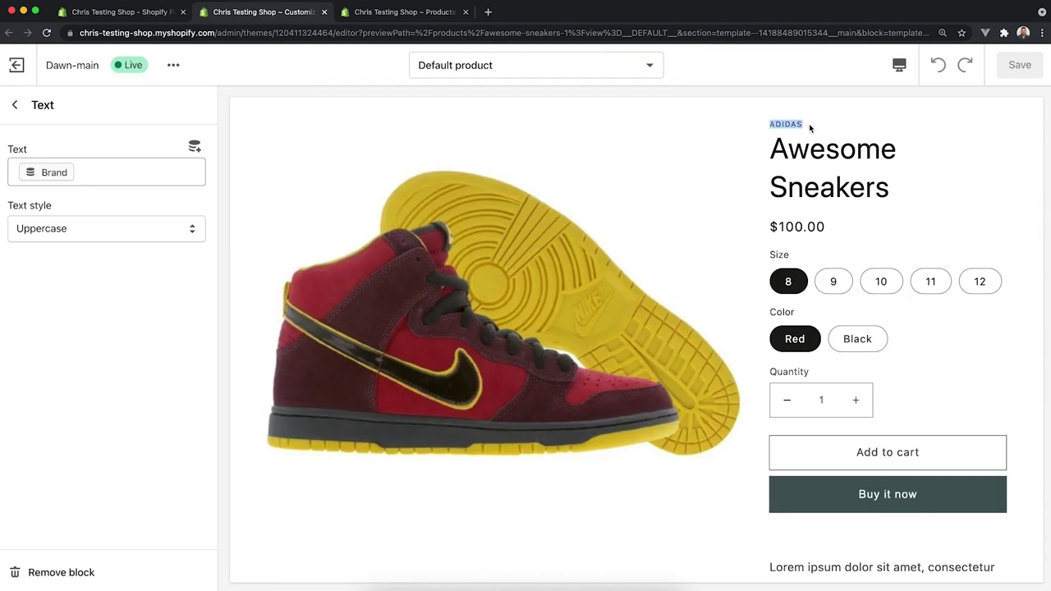
pyautogui.click(15, 104)
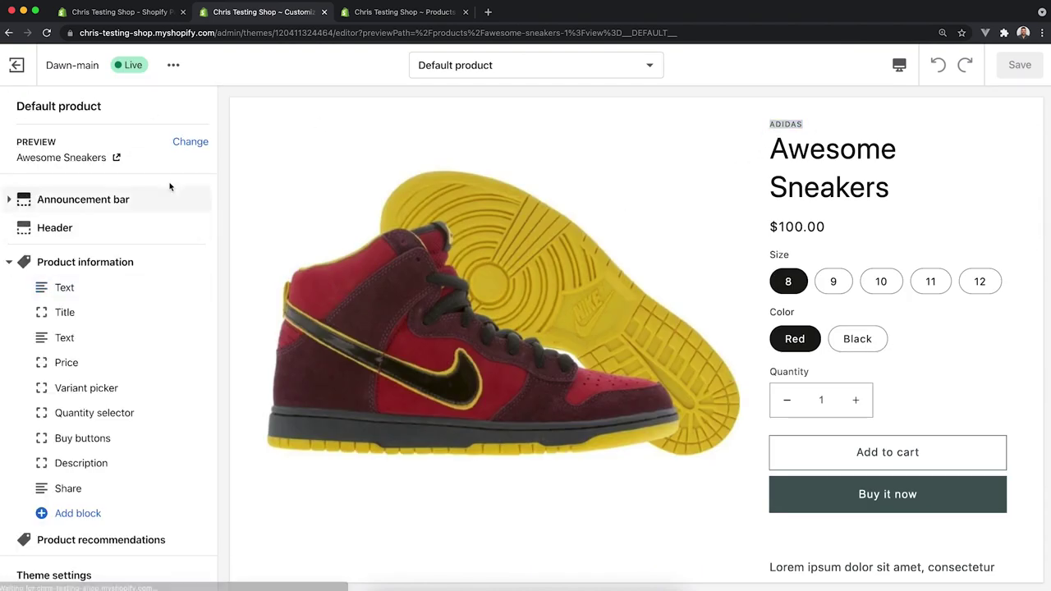
pyautogui.click(190, 142)
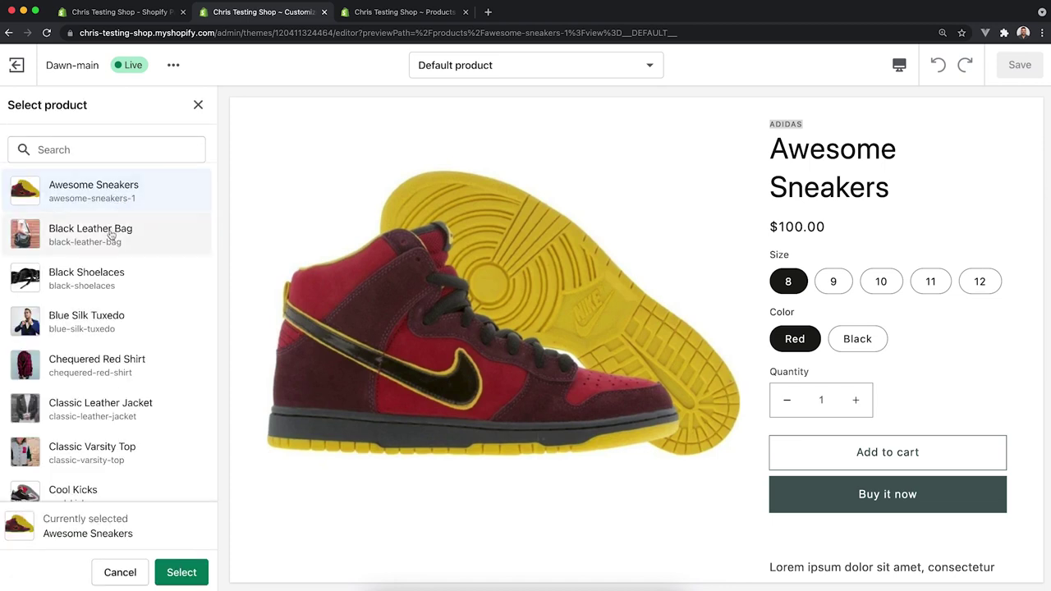
pyautogui.click(198, 104)
pyautogui.moveTo(771, 146); pyautogui.dragTo(893, 189)
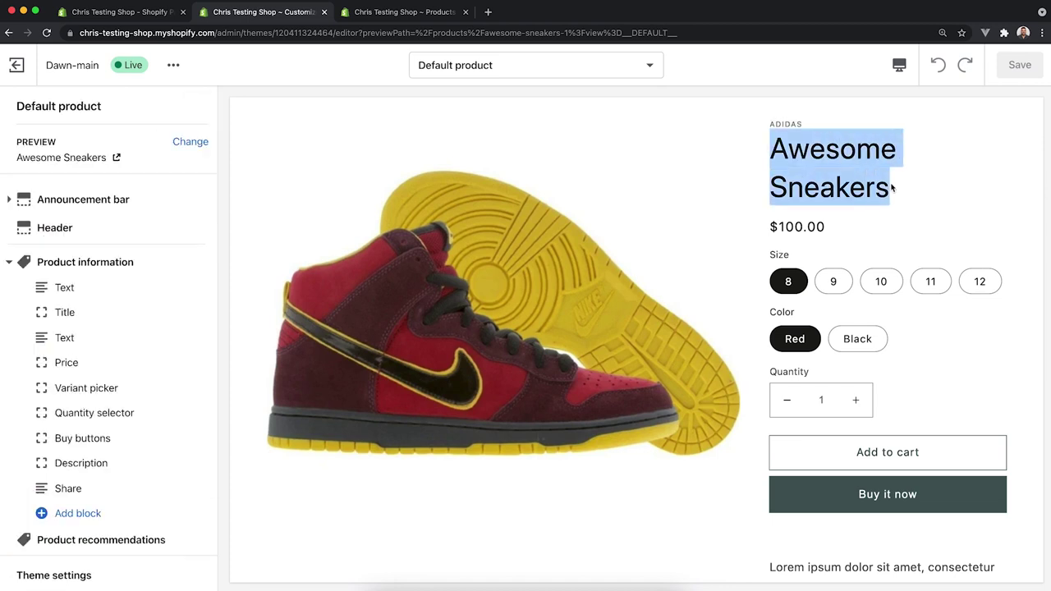
pyautogui.moveTo(821, 125); pyautogui.dragTo(771, 123)
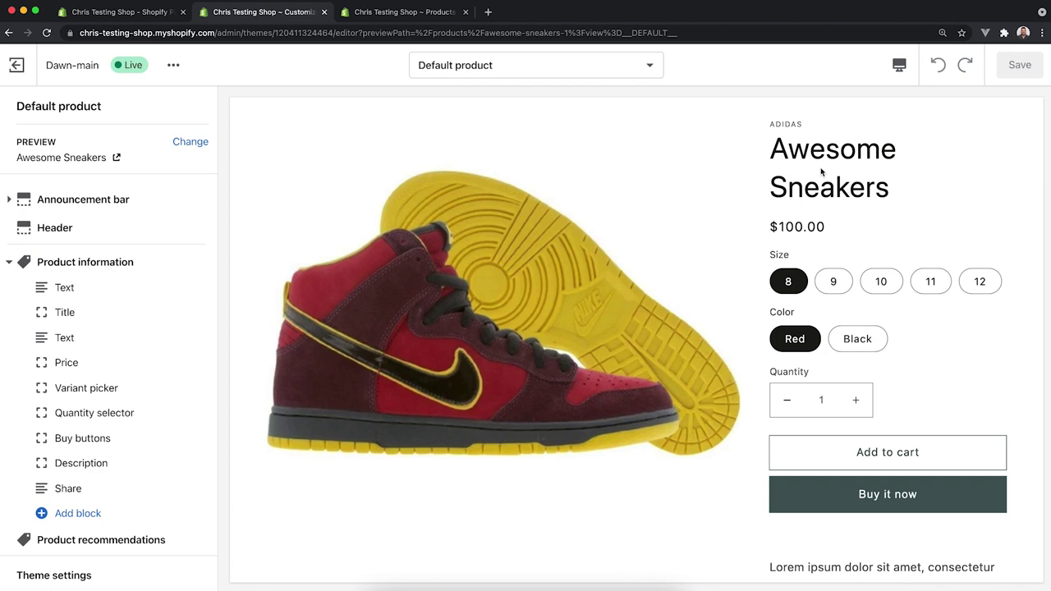
# Change the Brand metafield value of the Awesome Sneakers product to Nike and save.
pyautogui.click(402, 12)
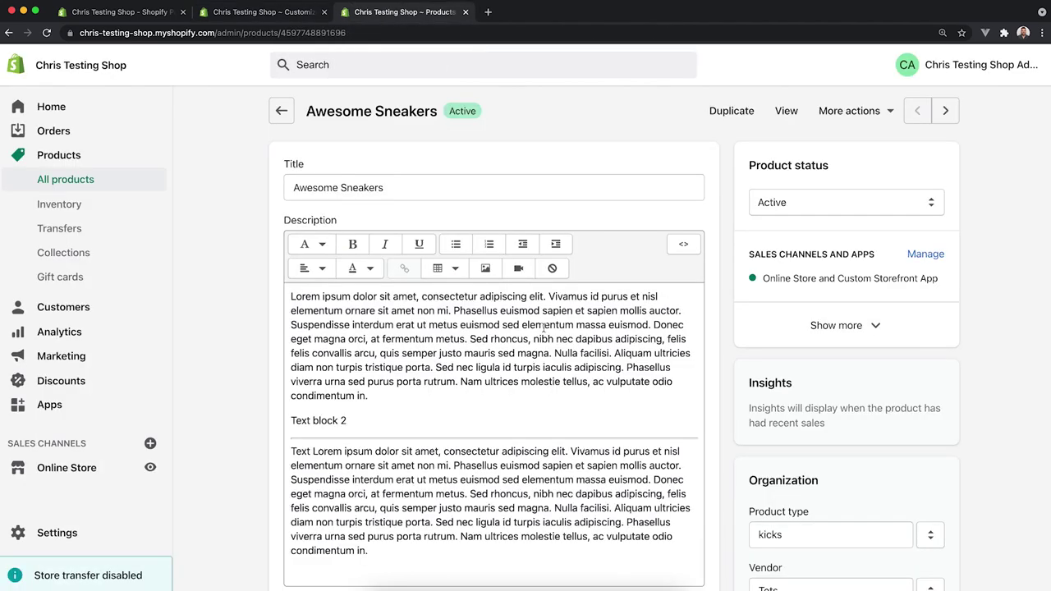
pyautogui.scroll(-15, 544, 328)
pyautogui.click(521, 490)
pyautogui.press('super+a')
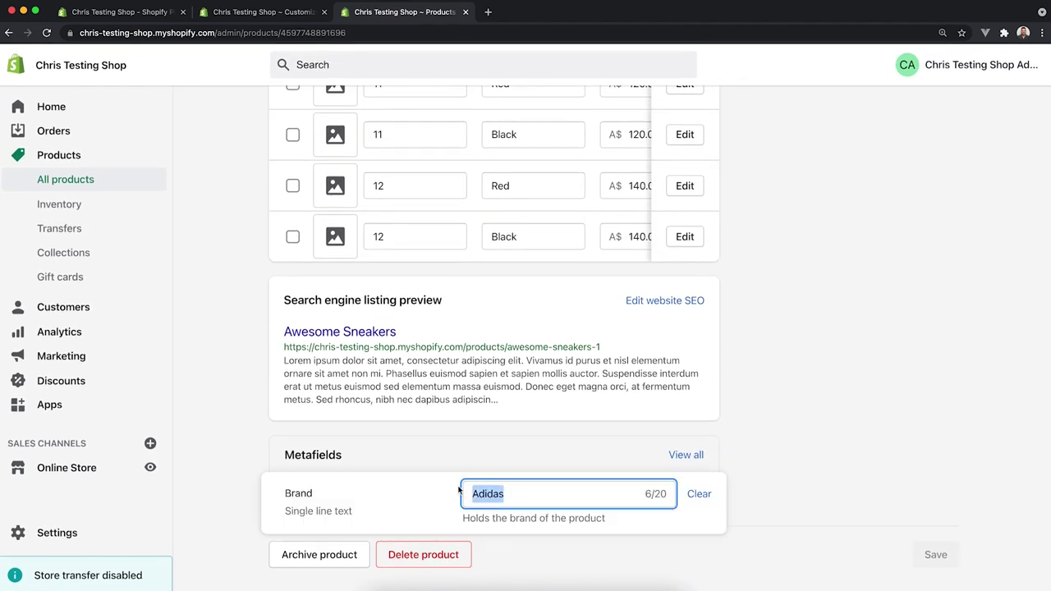
pyautogui.write('Nike')
pyautogui.click(935, 554)
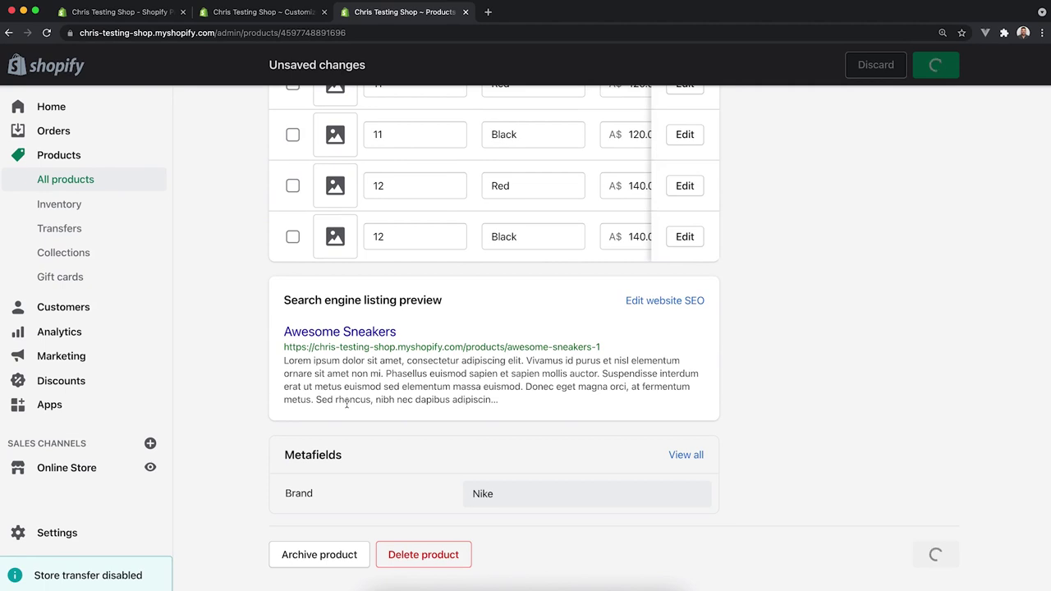
# Return to the theme editor and check the updated brand text in the Awesome Sneakers preview.
pyautogui.press('super+alt+Left')
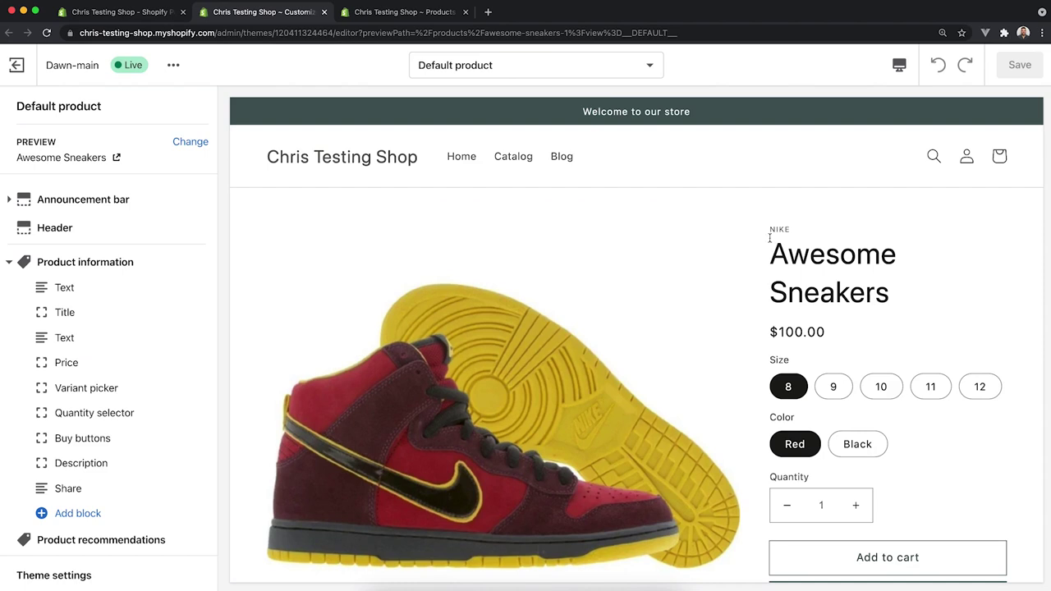
pyautogui.moveTo(772, 229); pyautogui.dragTo(793, 233)
pyautogui.click(797, 236)
# Exit the theme editor and open the code of the live Dawn-main theme for editing.
pyautogui.click(18, 70)
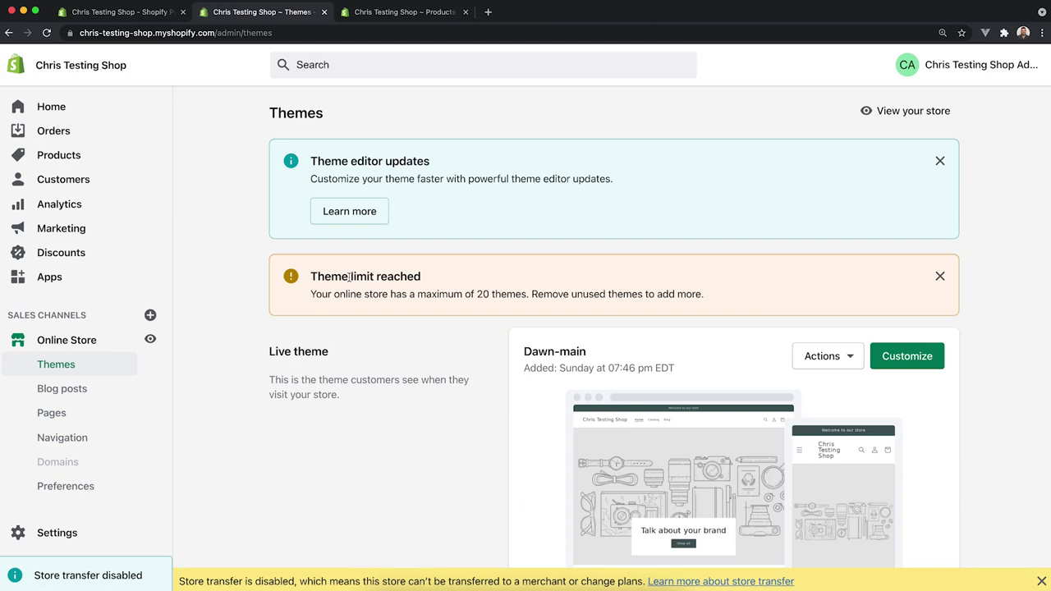
pyautogui.scroll(-10, 349, 279)
pyautogui.scroll(4, 349, 281)
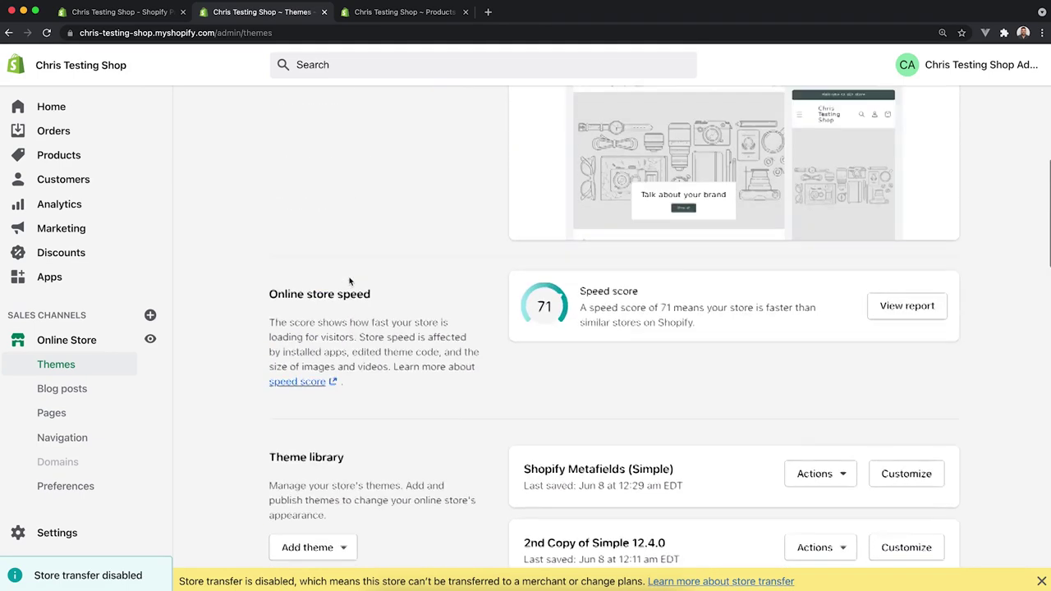
pyautogui.scroll(5, 349, 280)
pyautogui.click(827, 355)
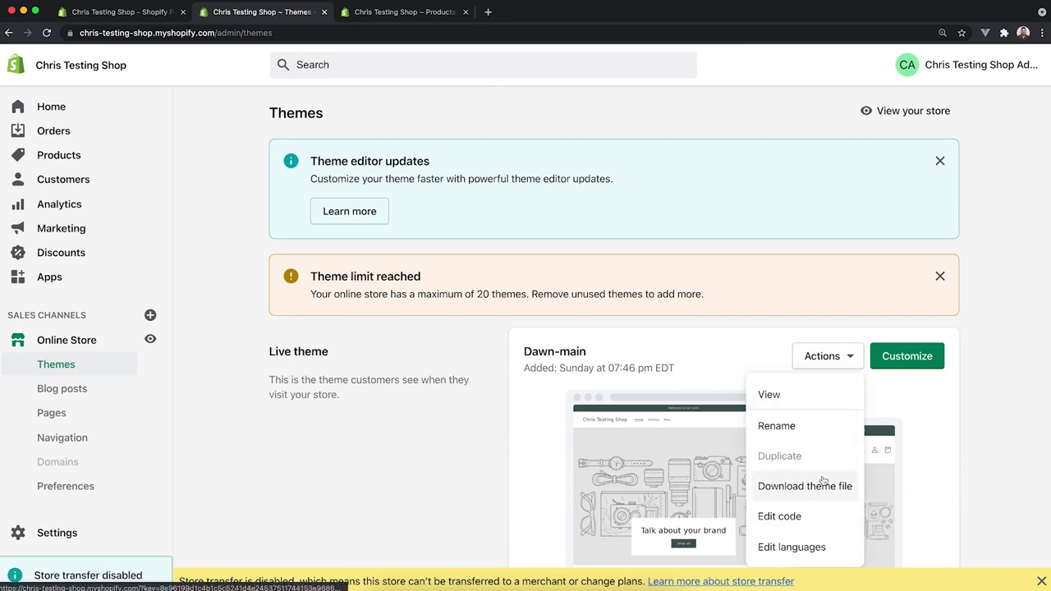
pyautogui.click(816, 521)
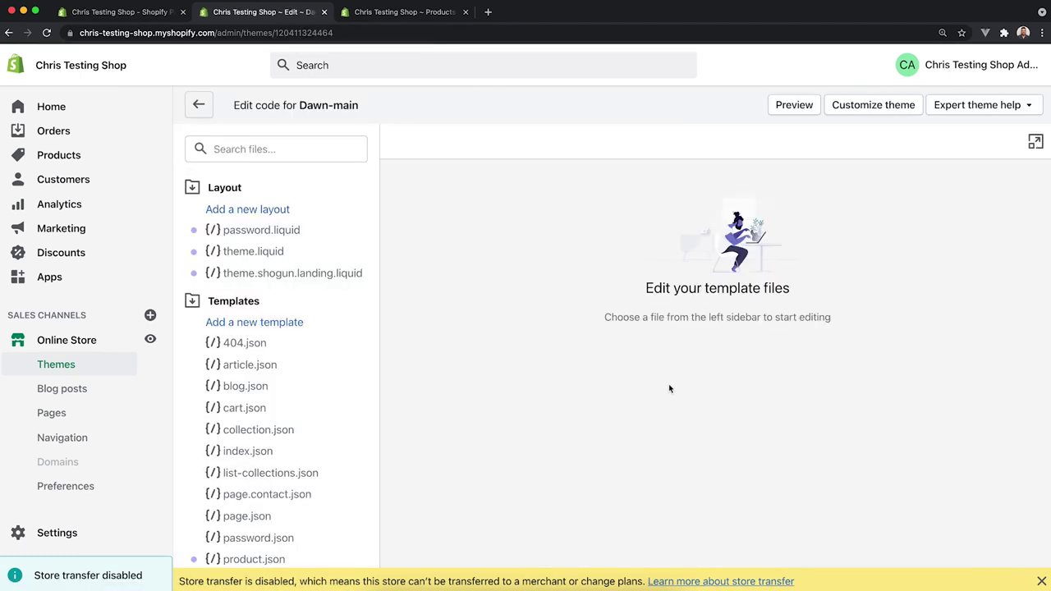
# Open the product.json template and examine the brand metafield reference in the vendor block's text setting.
pyautogui.scroll(-5, 263, 386)
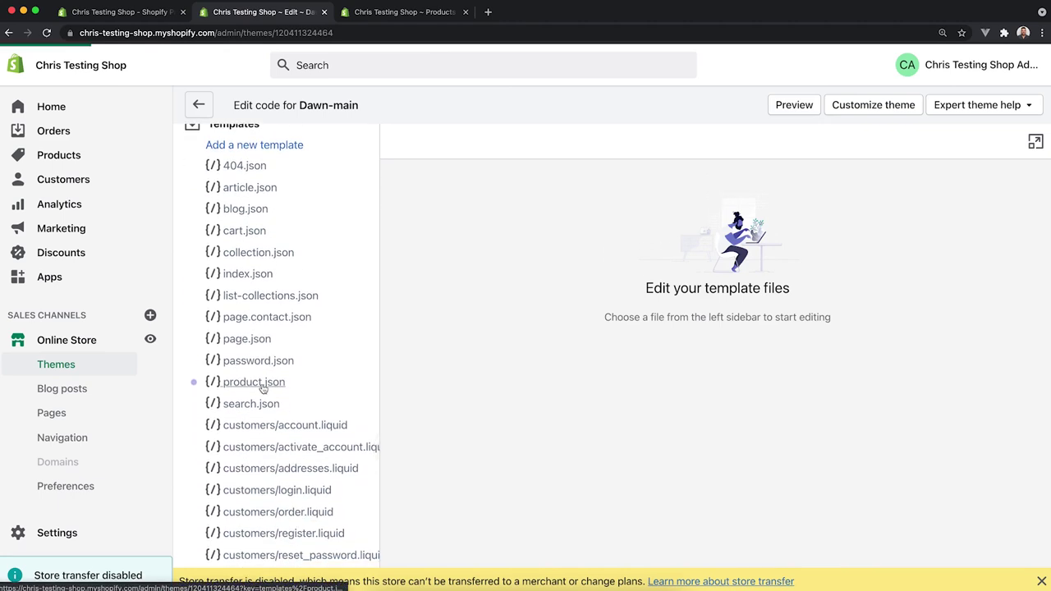
pyautogui.click(262, 386)
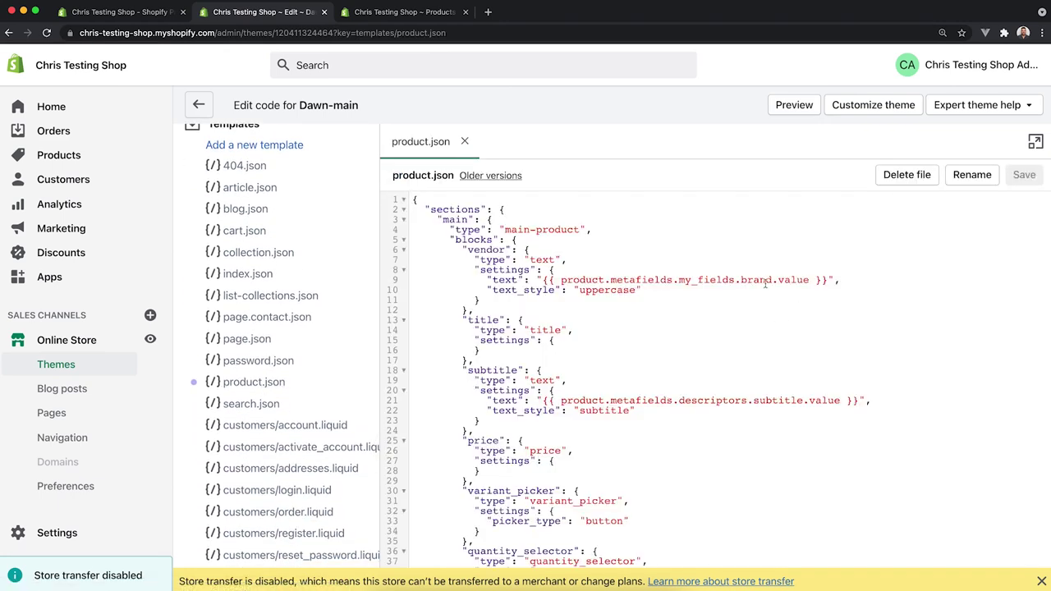
pyautogui.click(541, 279)
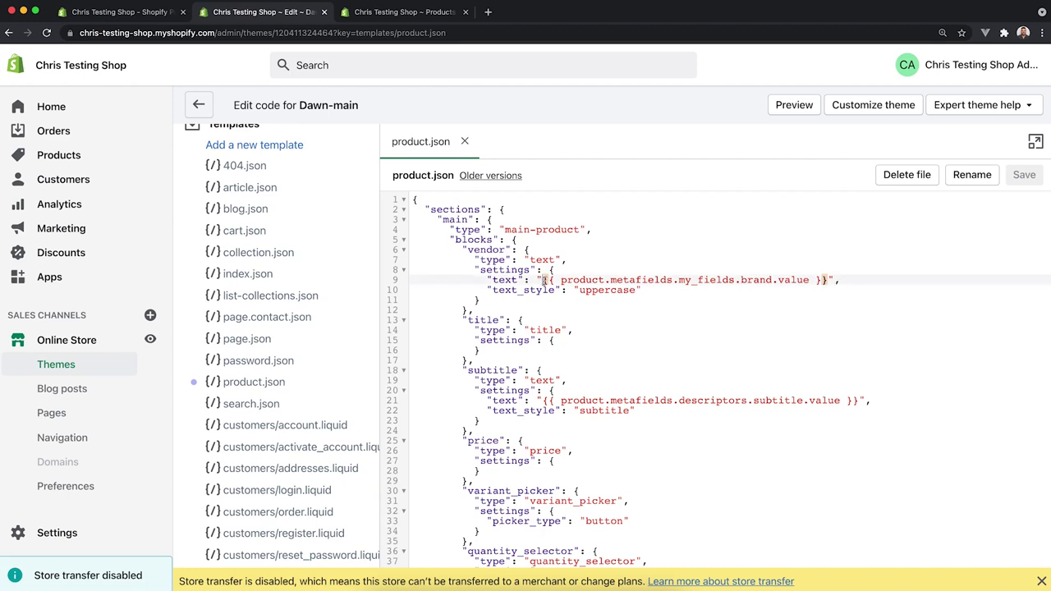
pyautogui.moveTo(541, 280); pyautogui.dragTo(829, 280)
pyautogui.click(648, 290)
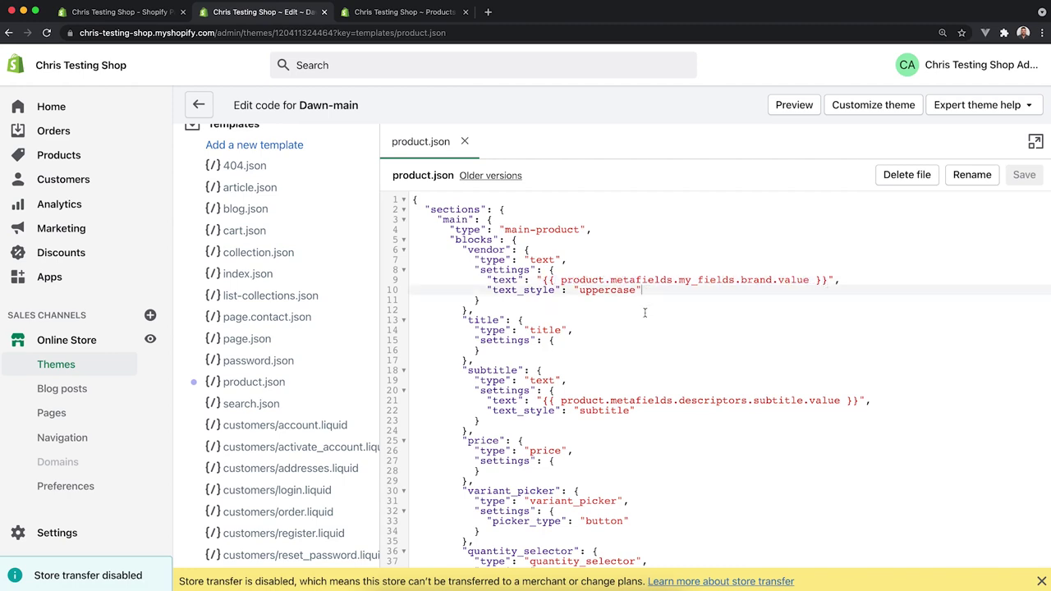
# Examine the subtitle block in product.json, including its product.metafields.descriptors.subtitle.value reference and settings structure.
pyautogui.scroll(-2, 644, 312)
pyautogui.moveTo(542, 330); pyautogui.dragTo(860, 331)
pyautogui.click(887, 329)
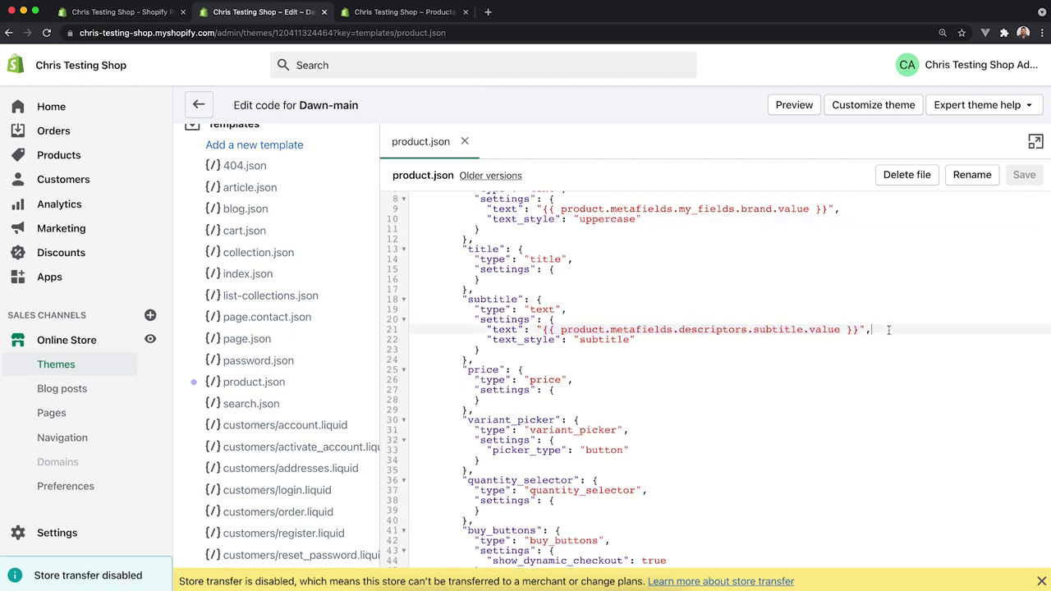
pyautogui.moveTo(543, 330); pyautogui.dragTo(701, 338)
pyautogui.click(543, 300)
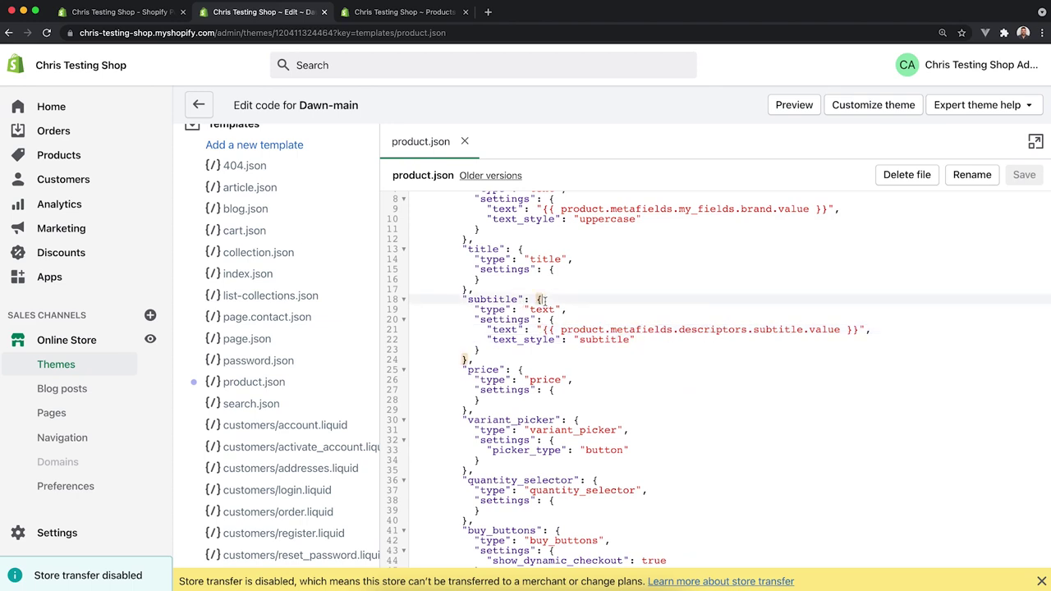
pyautogui.click(570, 319)
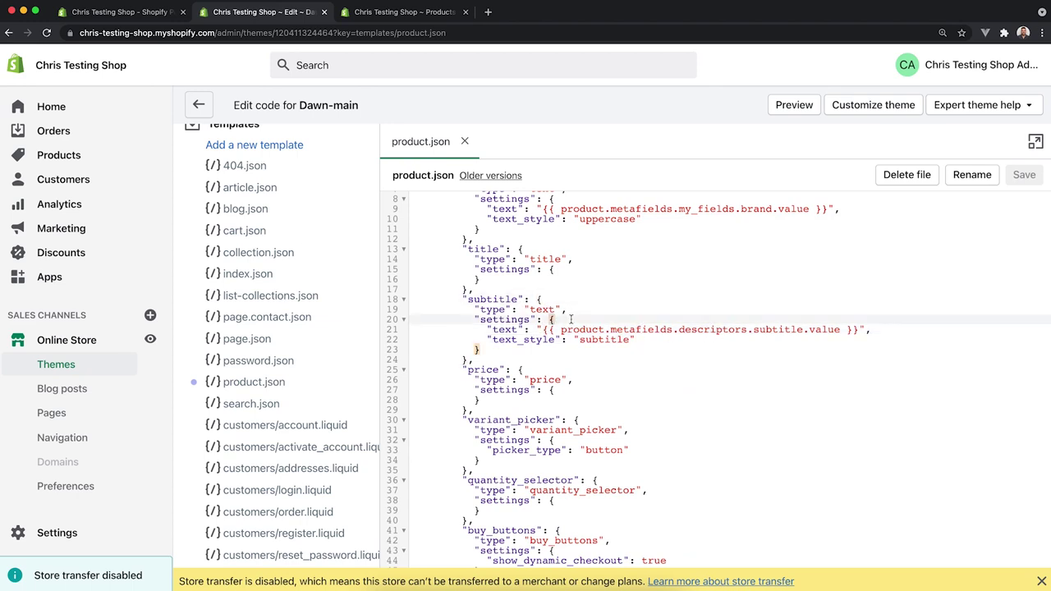
pyautogui.scroll(3, 570, 319)
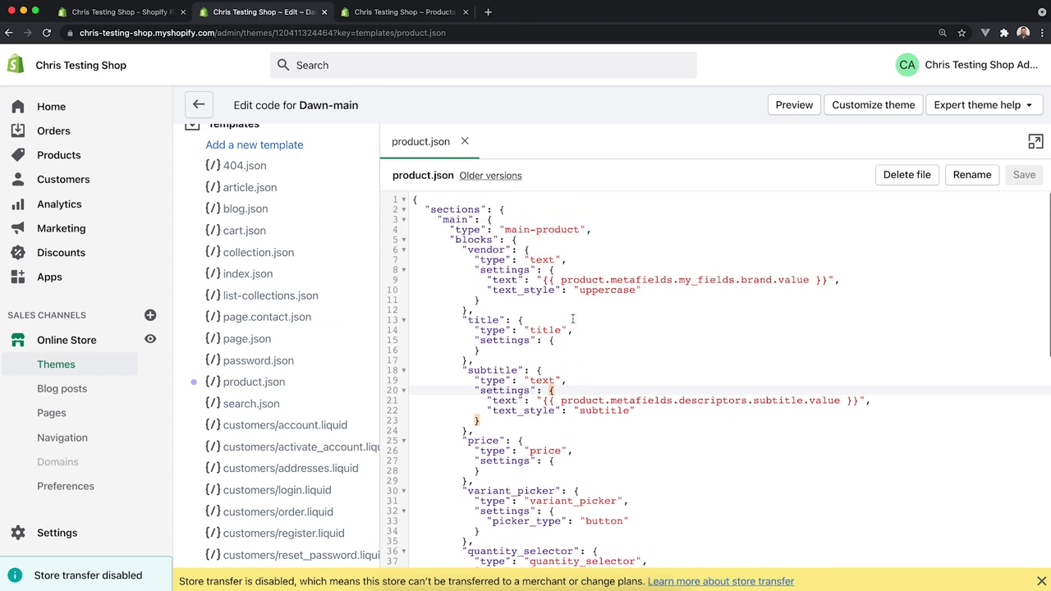
# Try to save the subtitle block's text with the metafield reference changed to product.metafields.descriptors.brand.value.
pyautogui.moveTo(803, 400); pyautogui.dragTo(754, 401)
pyautogui.write('brand')
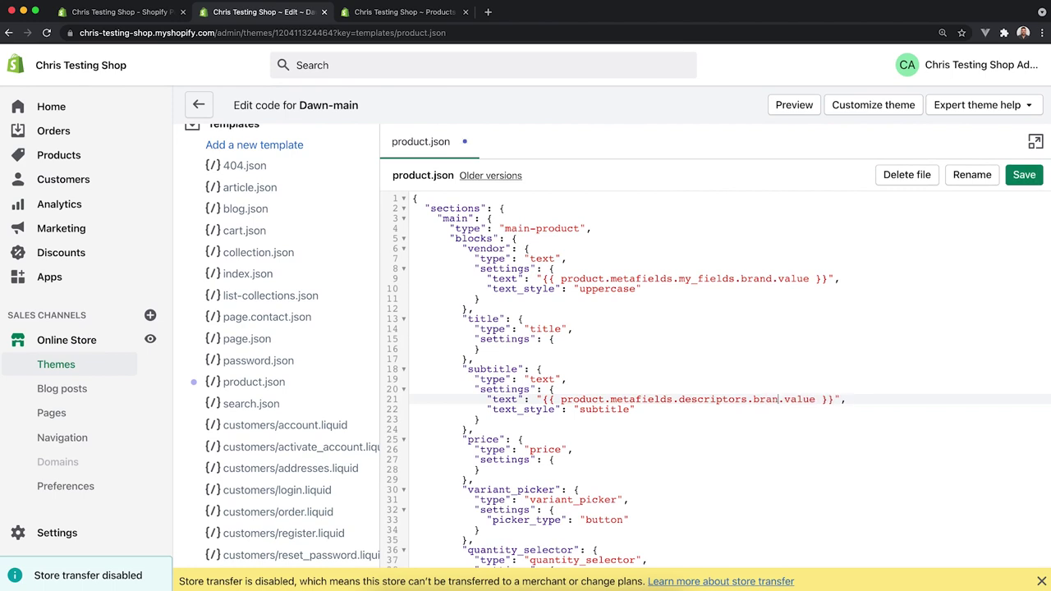
pyautogui.click(1026, 176)
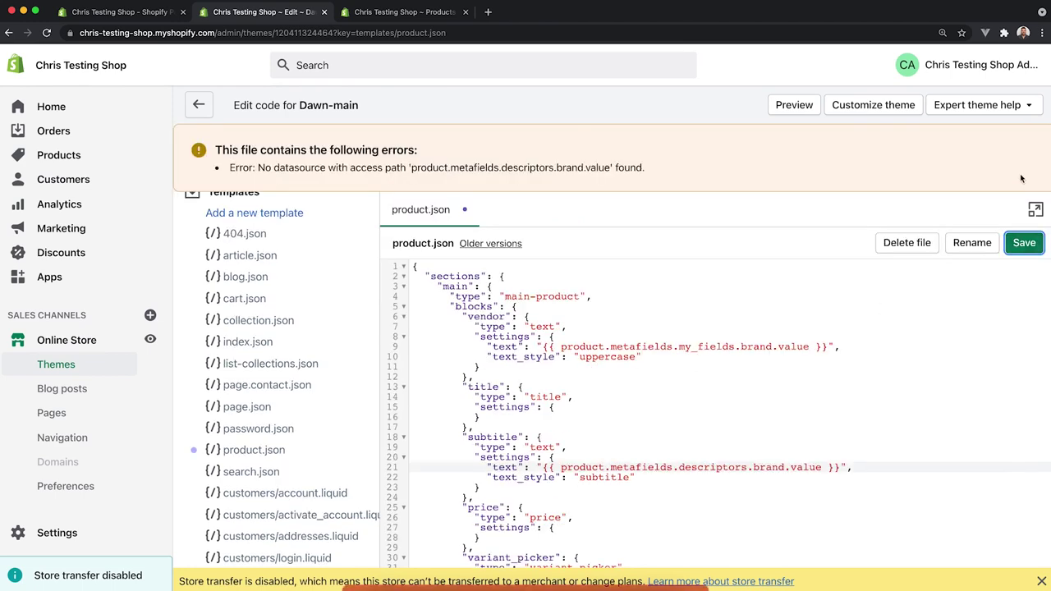
# Copy my_fields.brand from the vendor block over descriptors.brand in the subtitle block's text reference and save product.json.
pyautogui.click(719, 383)
pyautogui.moveTo(675, 347)
pyautogui.mouseDown()
pyautogui.moveTo(778, 348)
pyautogui.moveTo(676, 347)
pyautogui.mouseUp()
pyautogui.press('super+c')
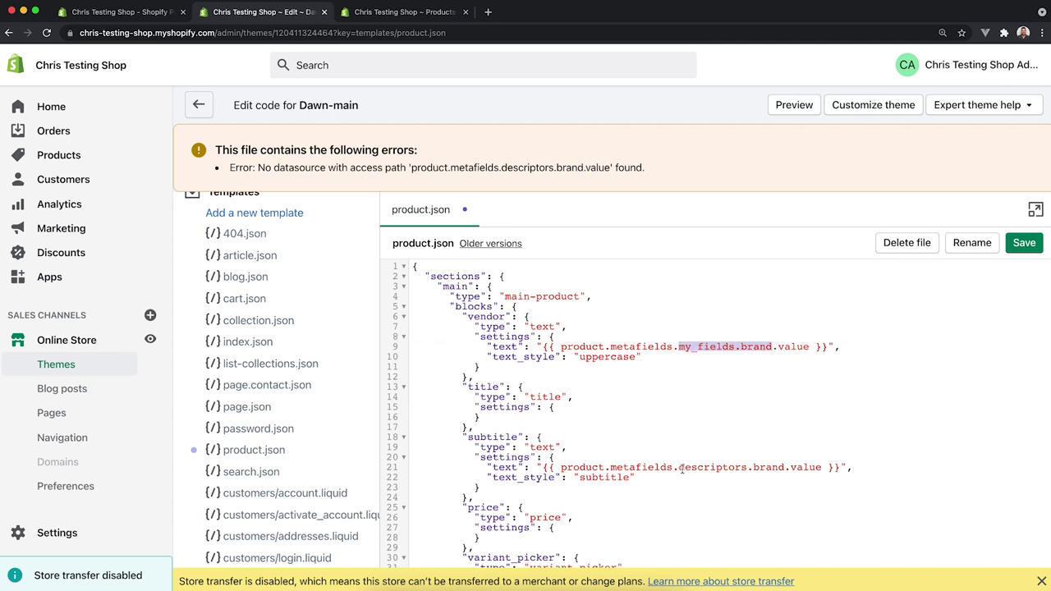
pyautogui.moveTo(679, 470); pyautogui.dragTo(784, 469)
pyautogui.press('super+v')
pyautogui.click(896, 459)
pyautogui.click(1022, 244)
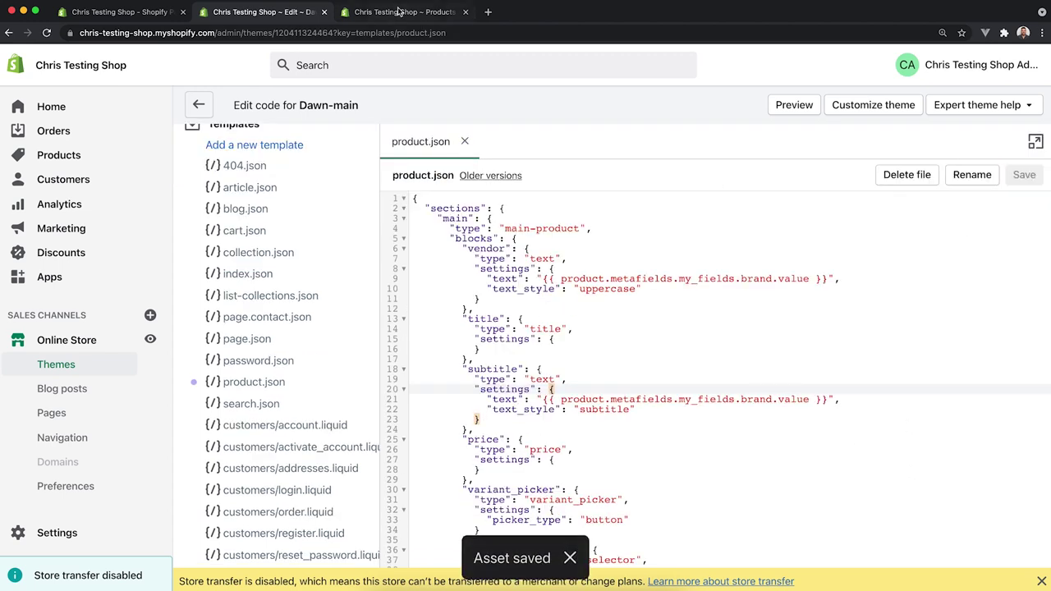
# Preview the theme in a new browser tab and go through the catalog to the Awesome Sneakers product page.
pyautogui.rightClick(806, 114)
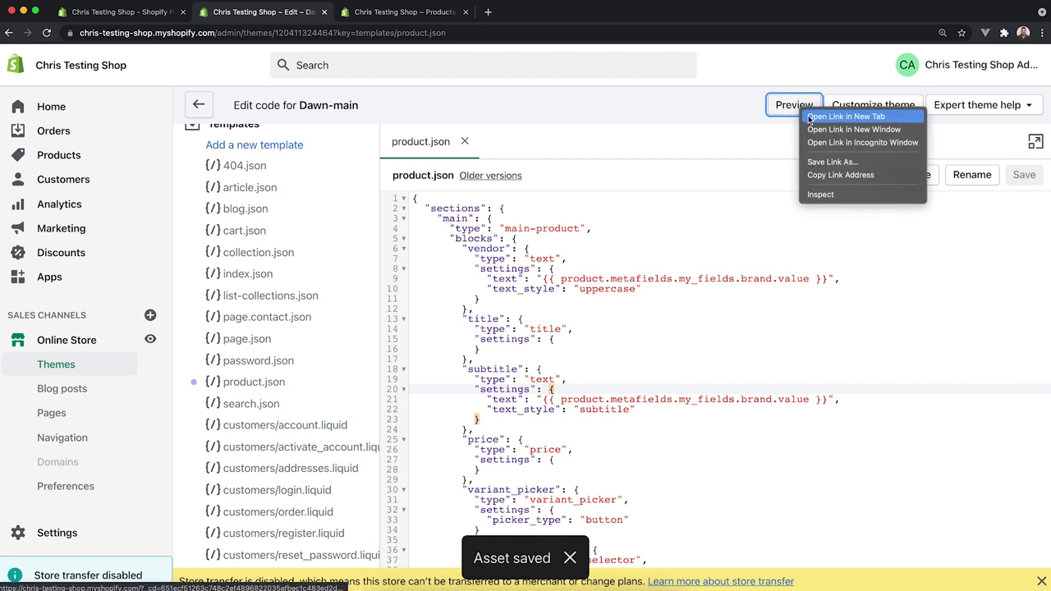
pyautogui.click(808, 117)
pyautogui.click(515, 15)
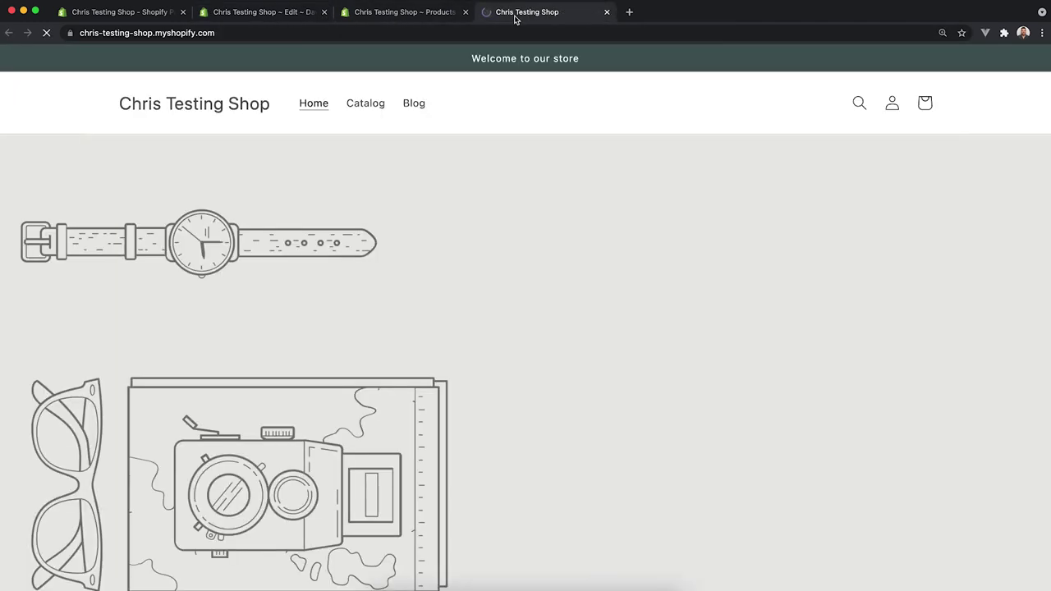
pyautogui.click(359, 114)
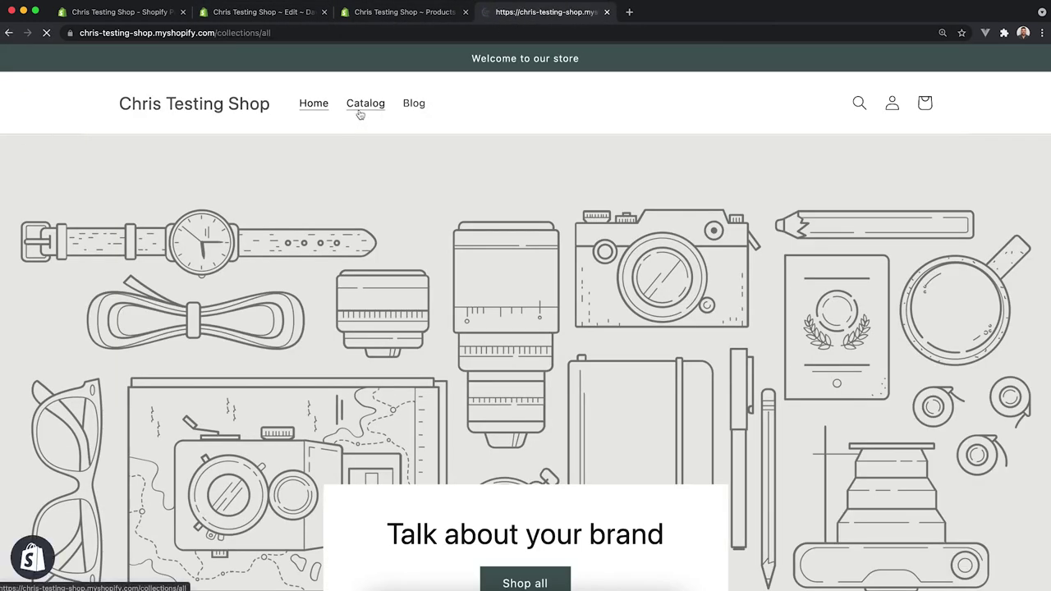
pyautogui.scroll(-3, 265, 298)
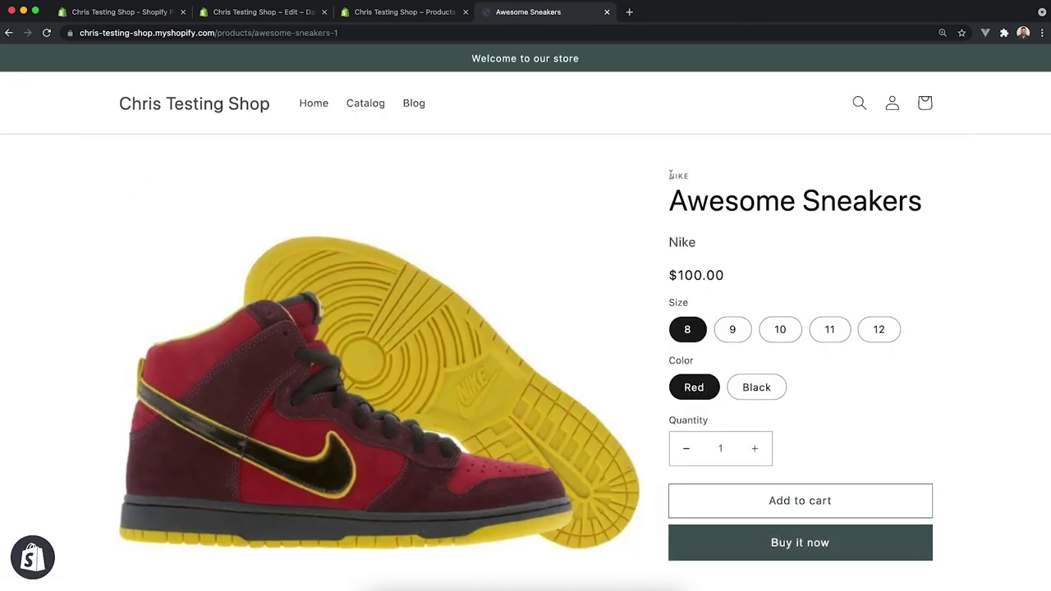
# Compare the brand texts above and below the Awesome Sneakers title, and close the storefront preview.
pyautogui.moveTo(670, 174); pyautogui.dragTo(693, 179)
pyautogui.moveTo(670, 241)
pyautogui.mouseDown()
pyautogui.moveTo(696, 242)
pyautogui.moveTo(668, 244)
pyautogui.mouseUp()
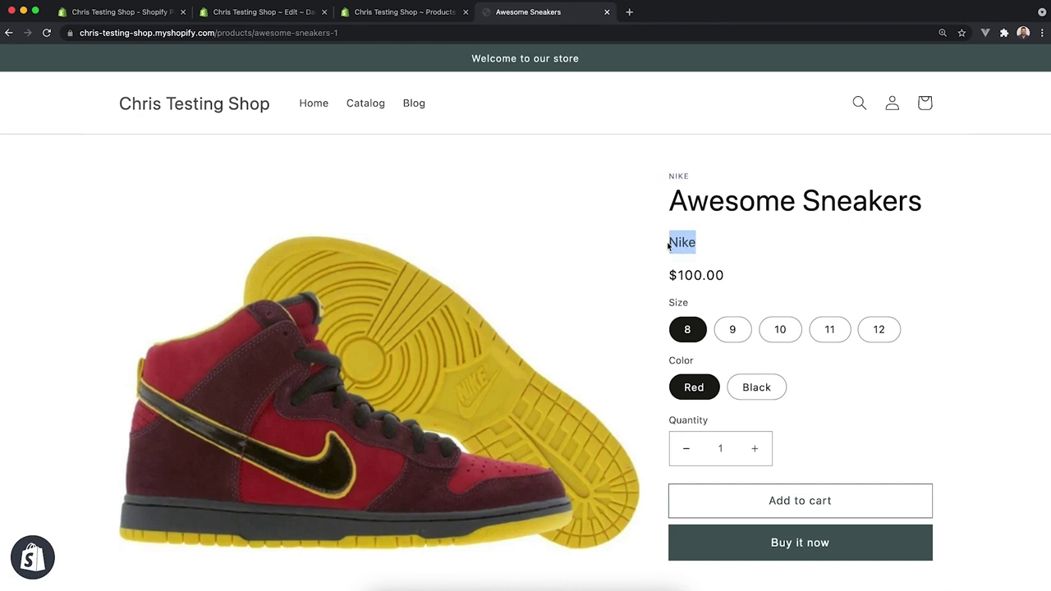
pyautogui.moveTo(670, 176); pyautogui.dragTo(691, 175)
pyautogui.moveTo(697, 246); pyautogui.dragTo(671, 243)
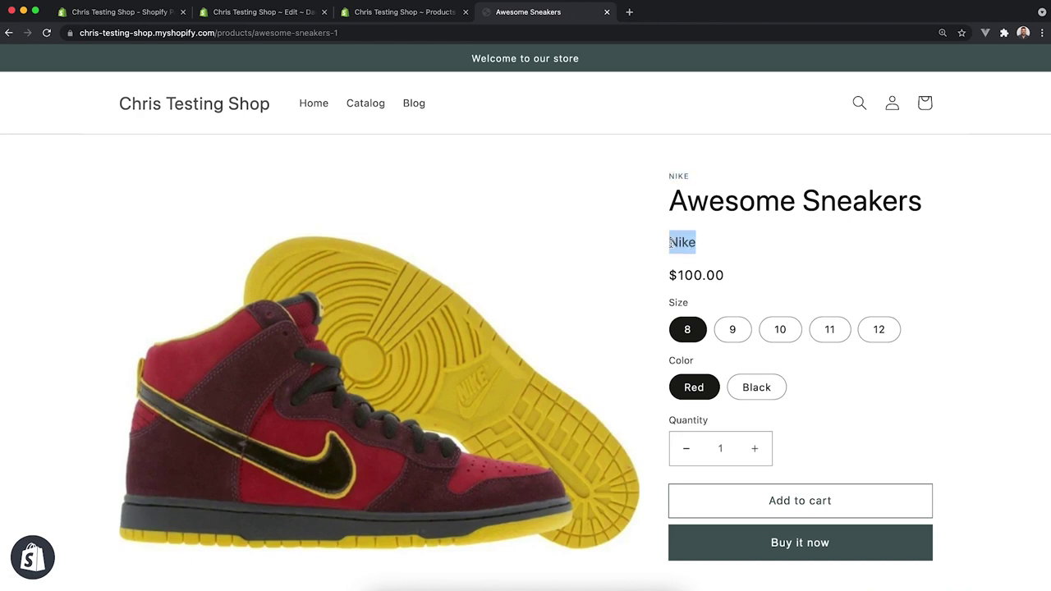
pyautogui.click(607, 12)
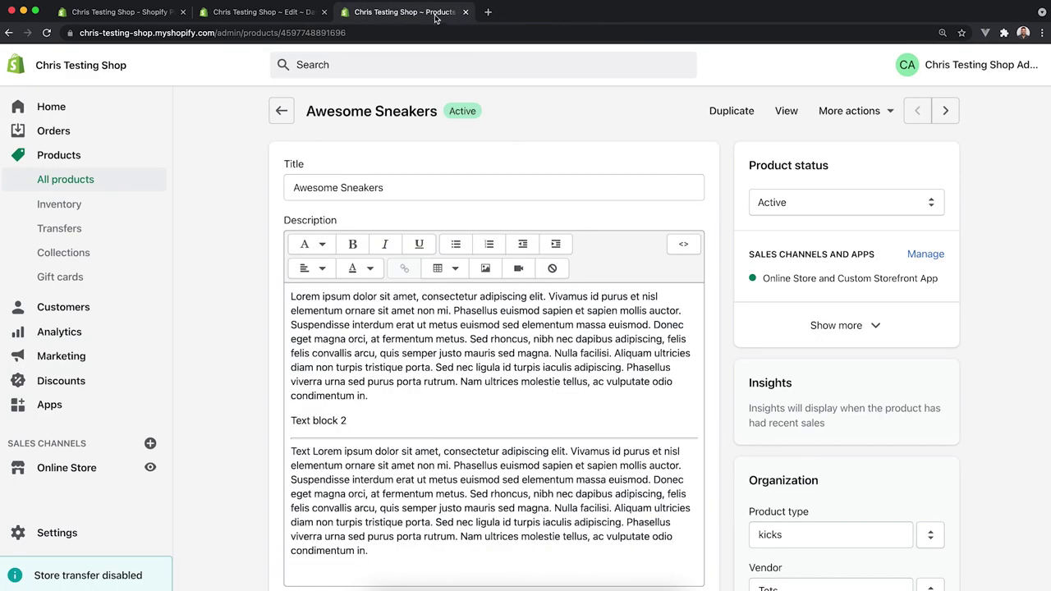
# Return to the theme code and restore product.json to its older version 2, Today at 2:42pm.
pyautogui.click(270, 12)
pyautogui.click(695, 432)
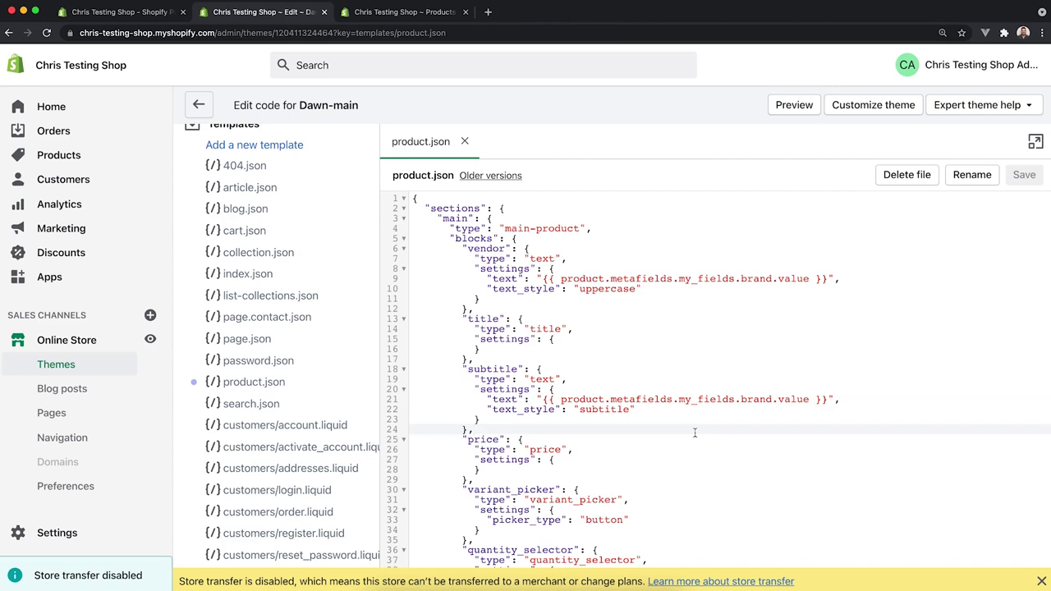
pyautogui.click(491, 175)
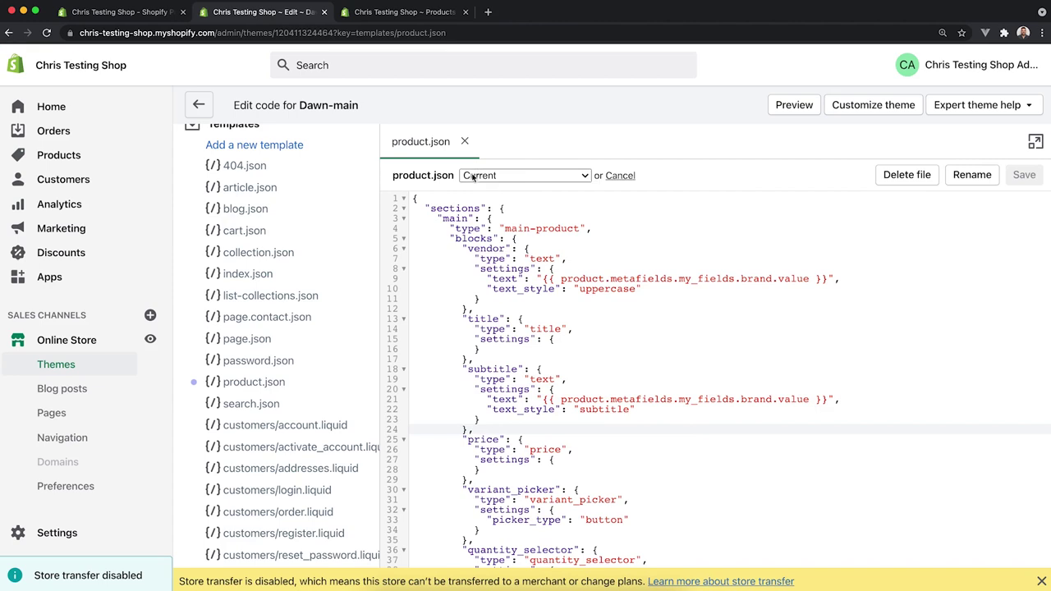
pyautogui.click(512, 176)
pyautogui.click(504, 124)
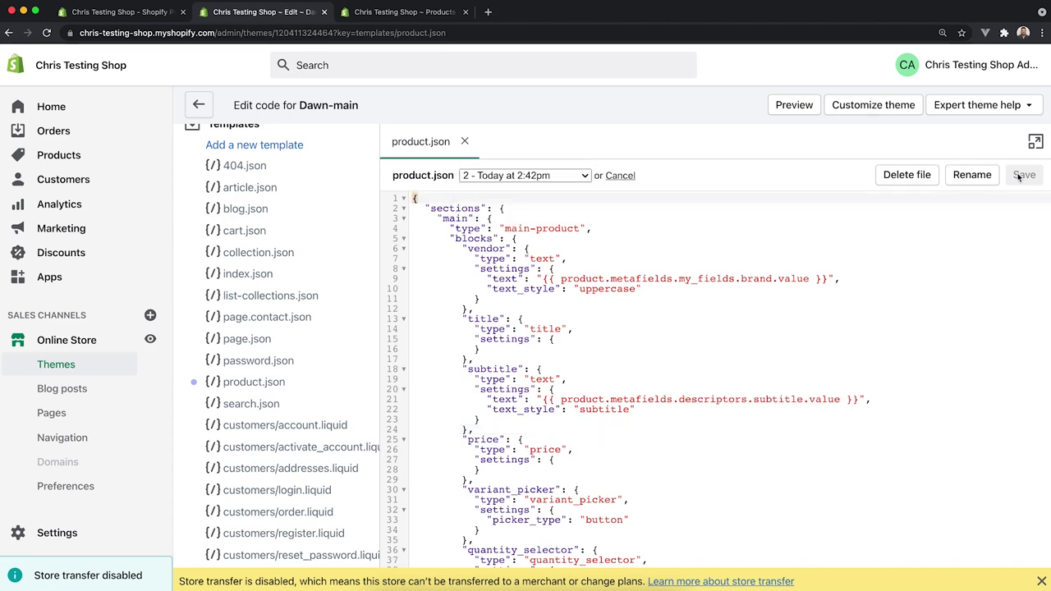
pyautogui.click(674, 328)
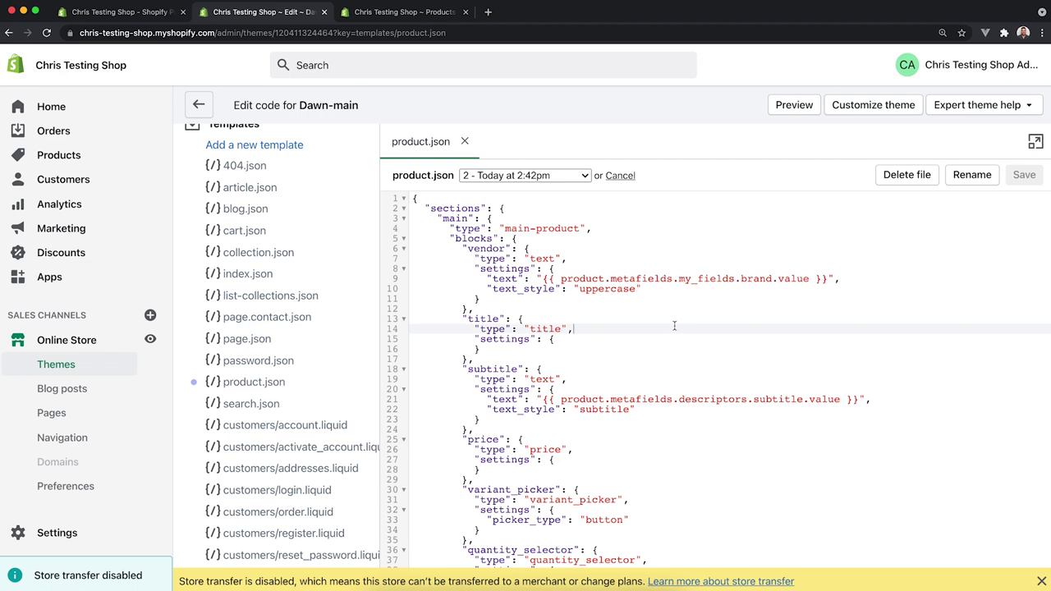
pyautogui.scroll(3, 233, 232)
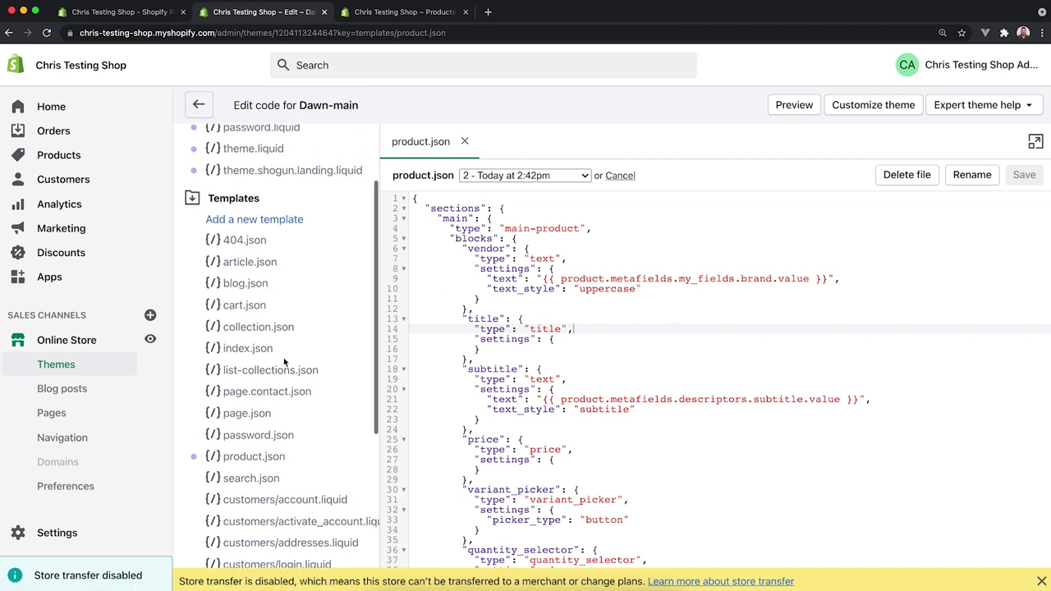
pyautogui.press('Up')
pyautogui.press('Up')
pyautogui.press('Up')
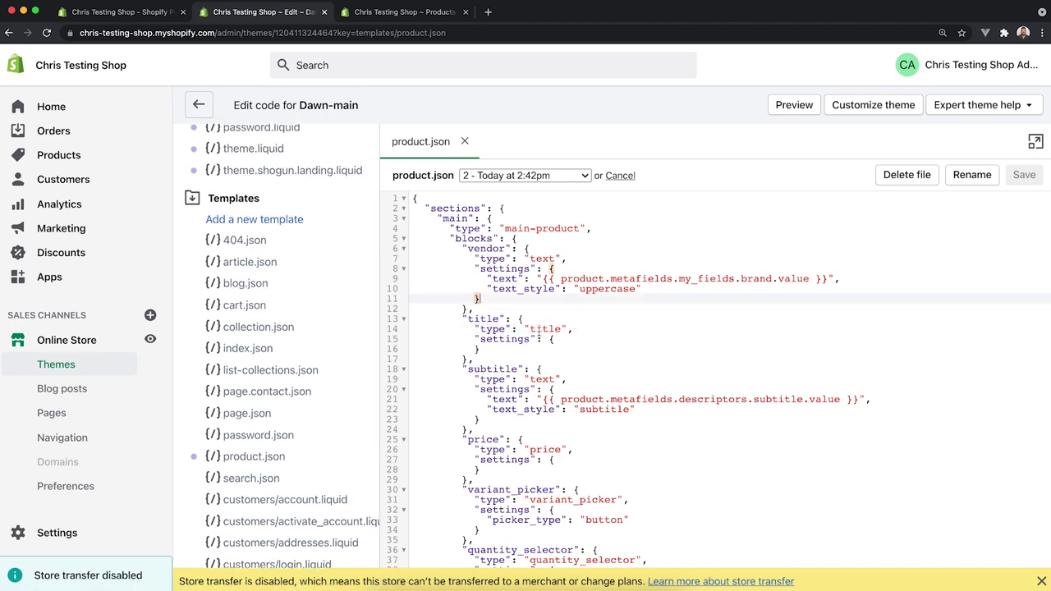
# Open the Metafields page in the store settings and look over the parts of the store it can extend.
pyautogui.click(70, 537)
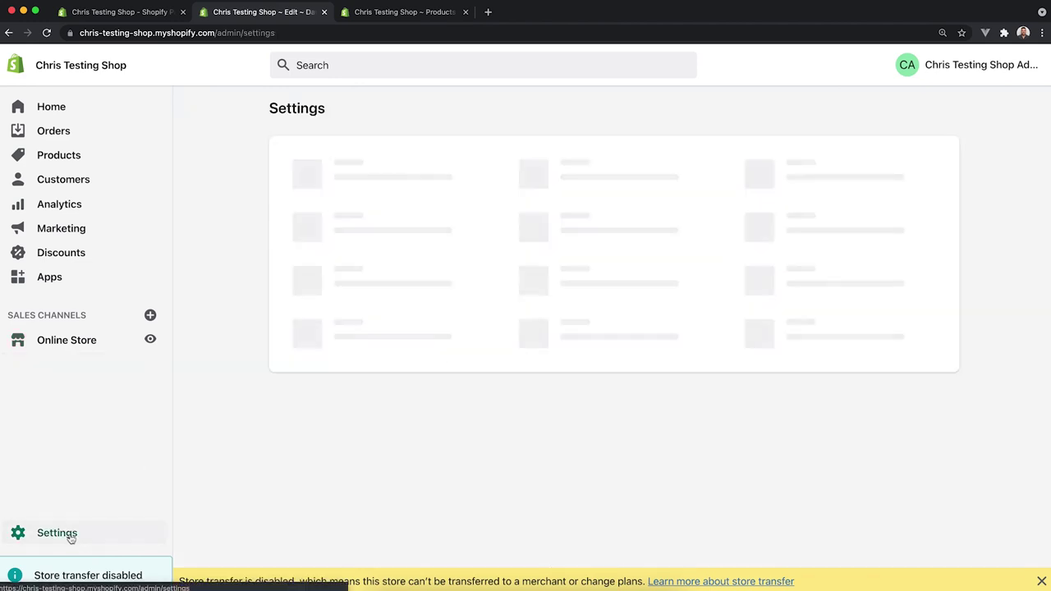
pyautogui.click(837, 394)
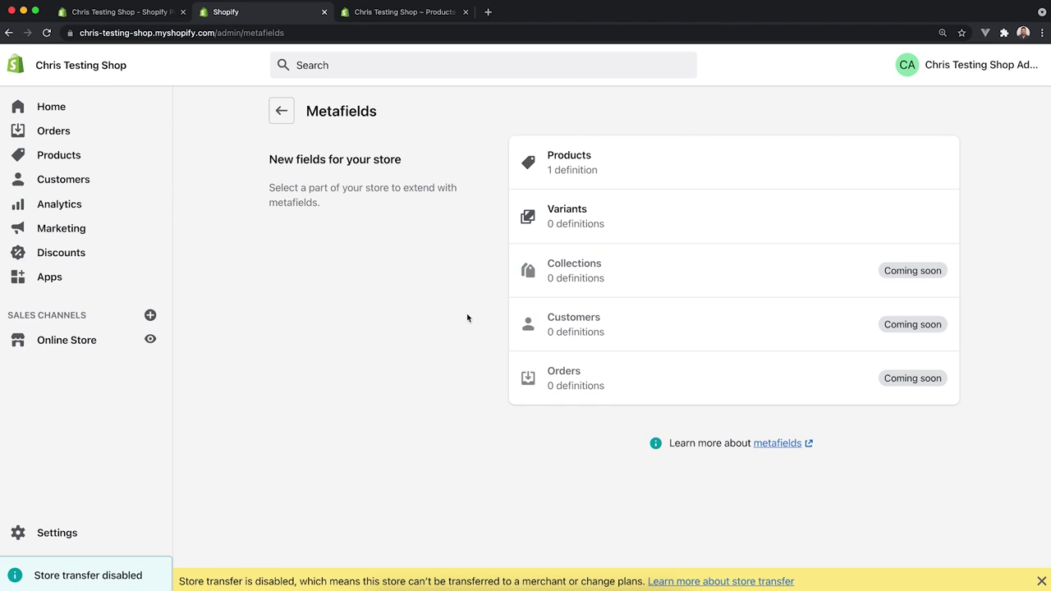
# Open the Files page in the store settings and view its upload file chooser without uploading anything.
pyautogui.click(64, 342)
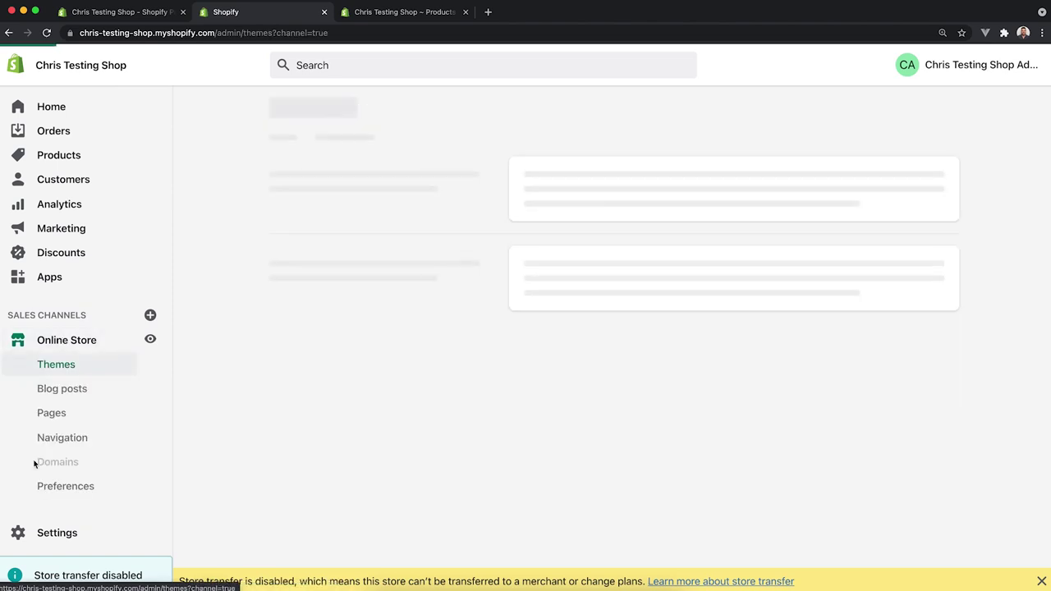
pyautogui.click(54, 539)
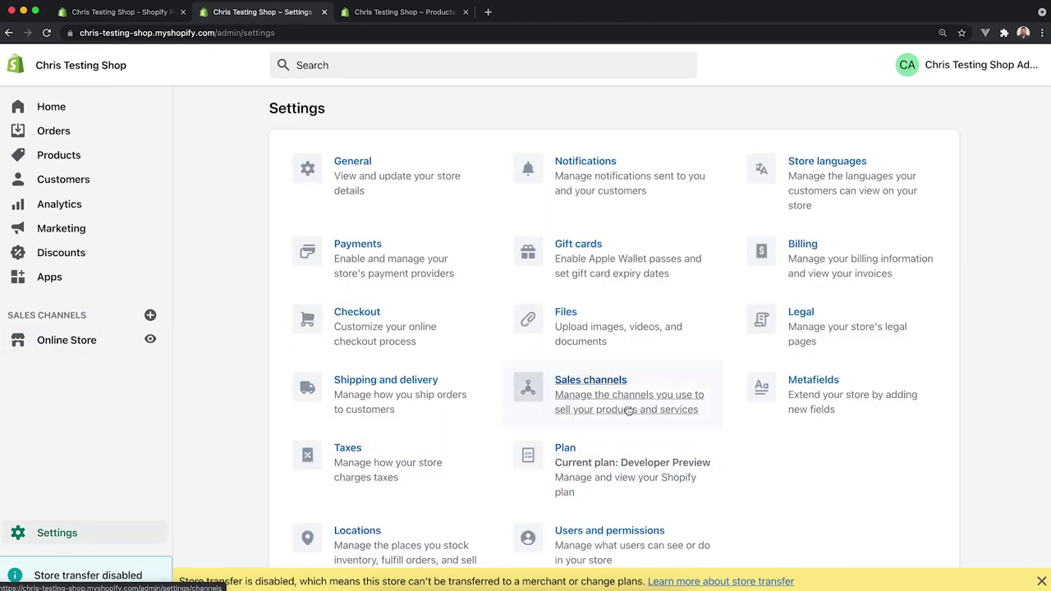
pyautogui.click(575, 328)
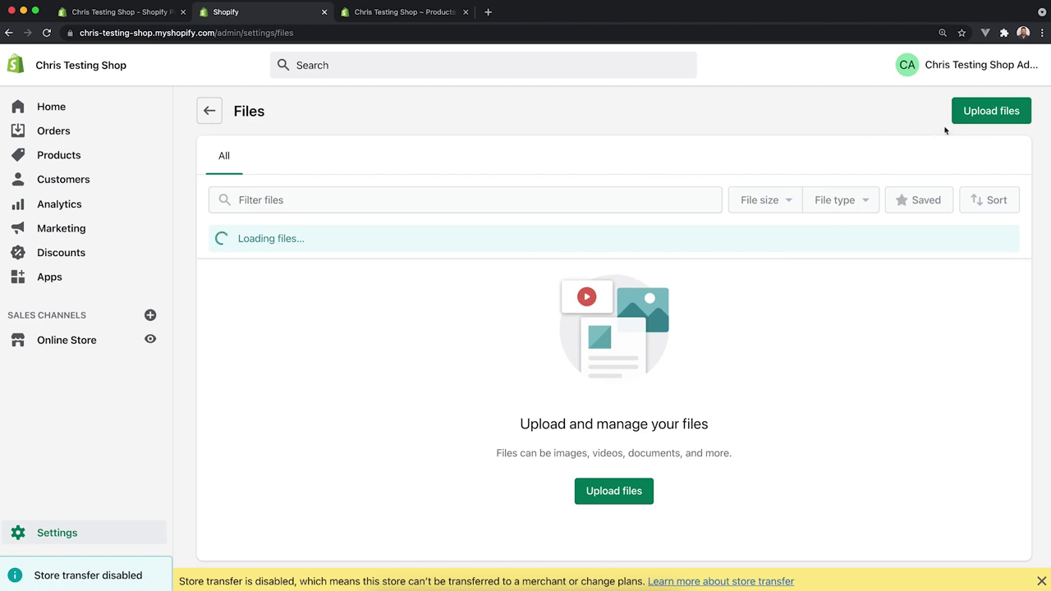
pyautogui.click(989, 111)
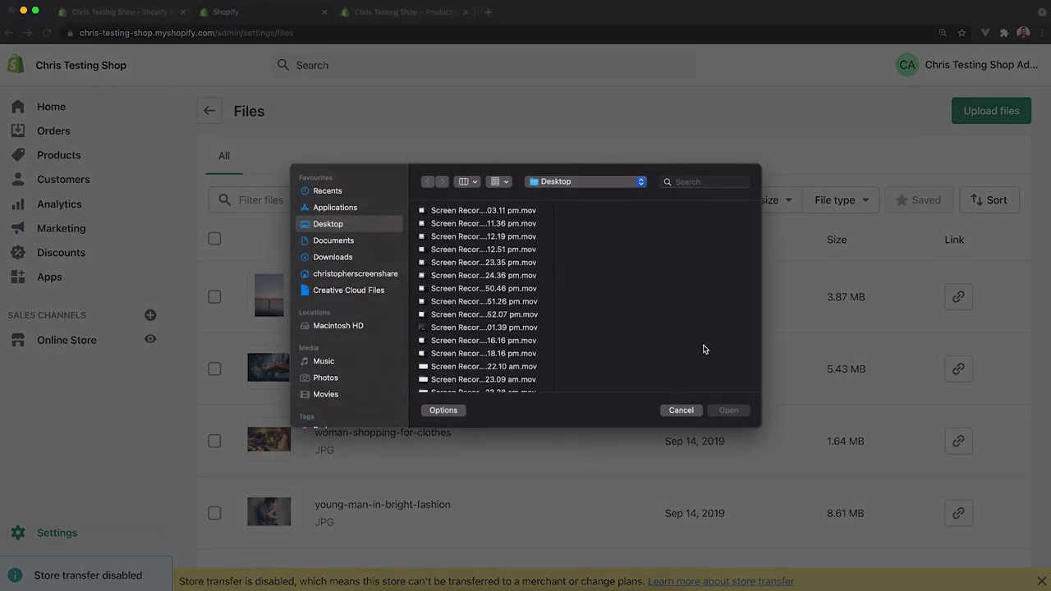
pyautogui.click(681, 412)
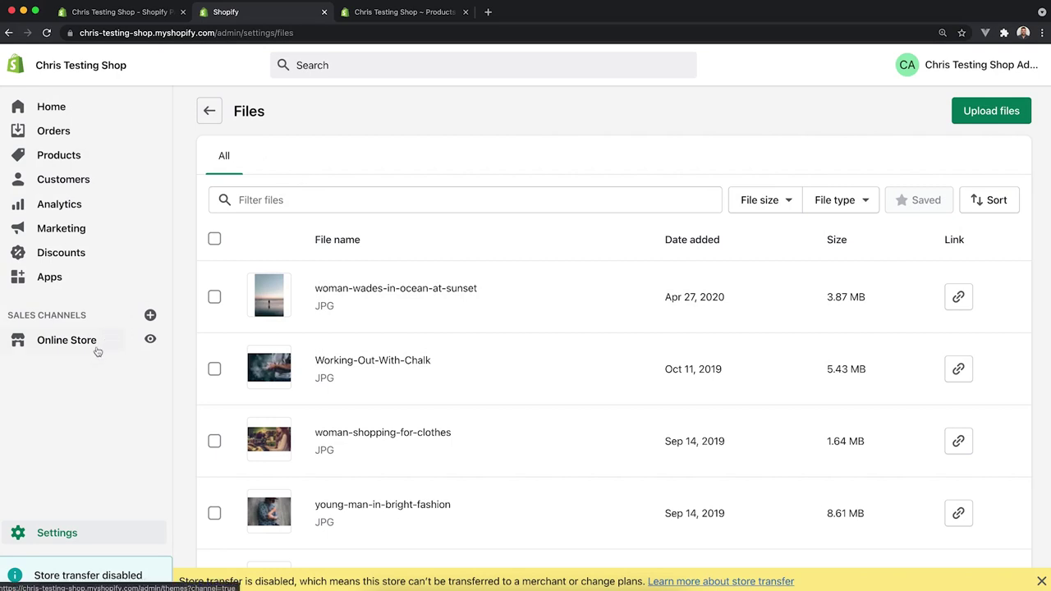
# Go back to the store's metafield settings and open the product metafield definitions.
pyautogui.click(108, 535)
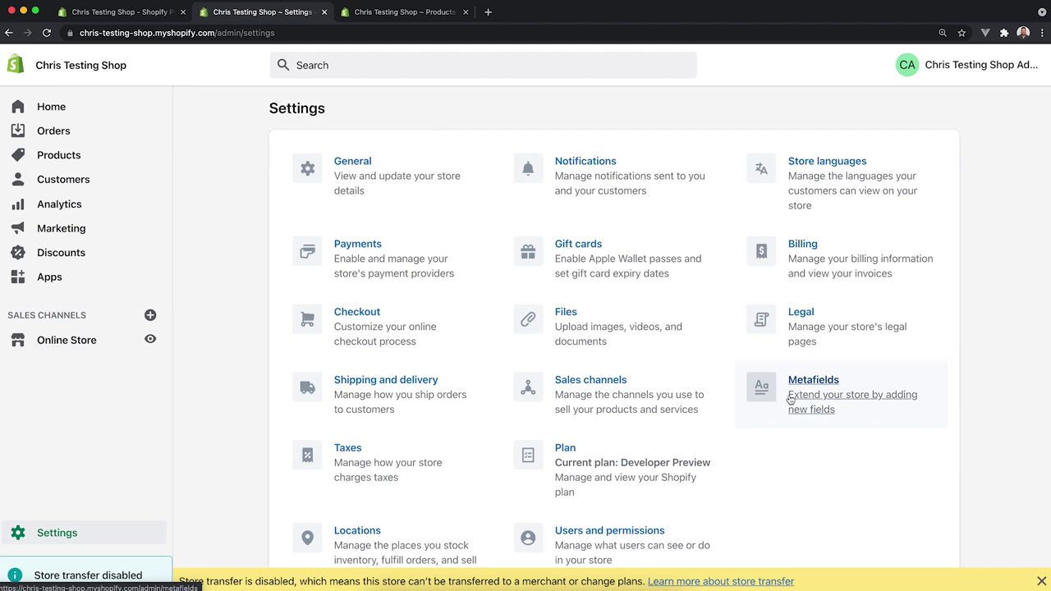
pyautogui.click(827, 389)
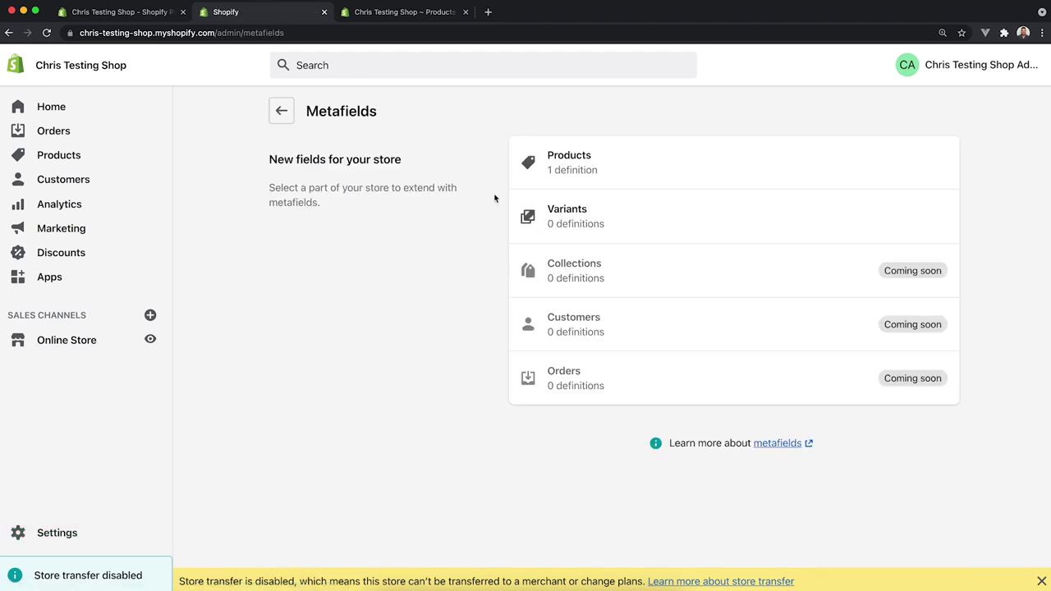
pyautogui.click(564, 160)
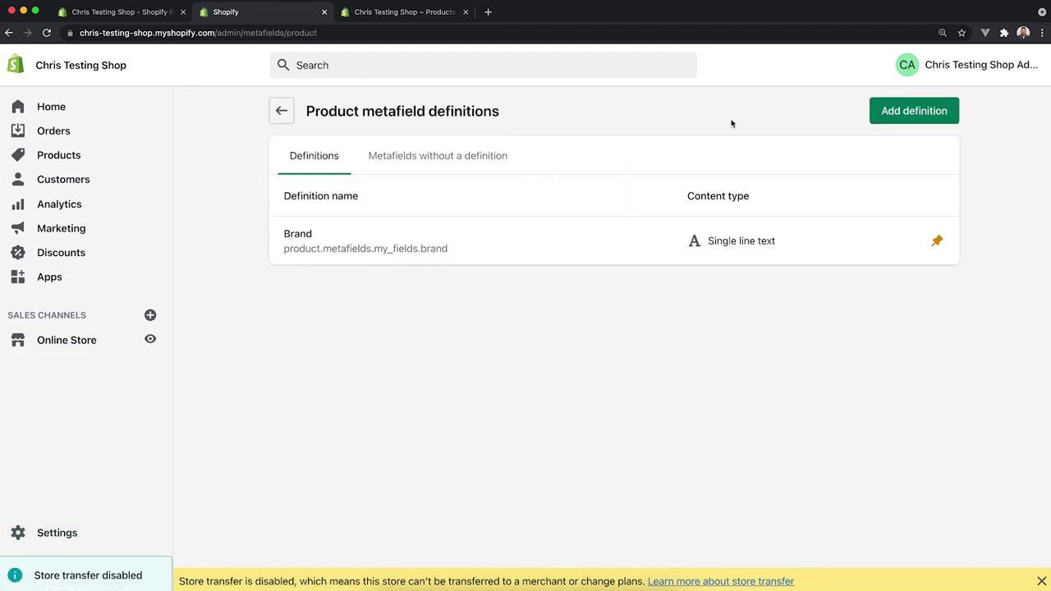
# Start a new product metafield definition and name it Additional Image.
pyautogui.click(882, 111)
pyautogui.click(587, 376)
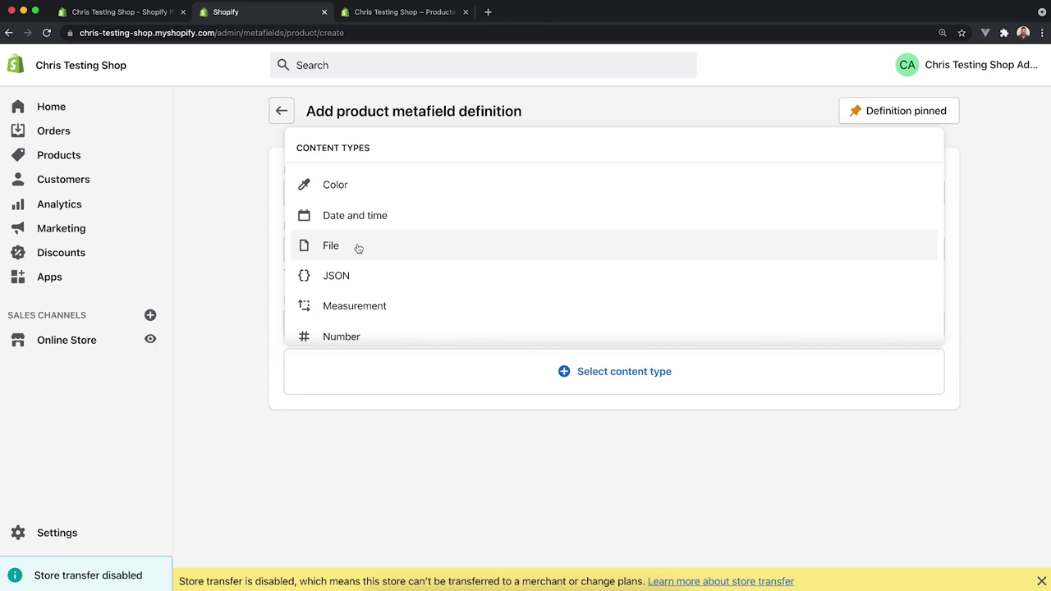
pyautogui.click(215, 242)
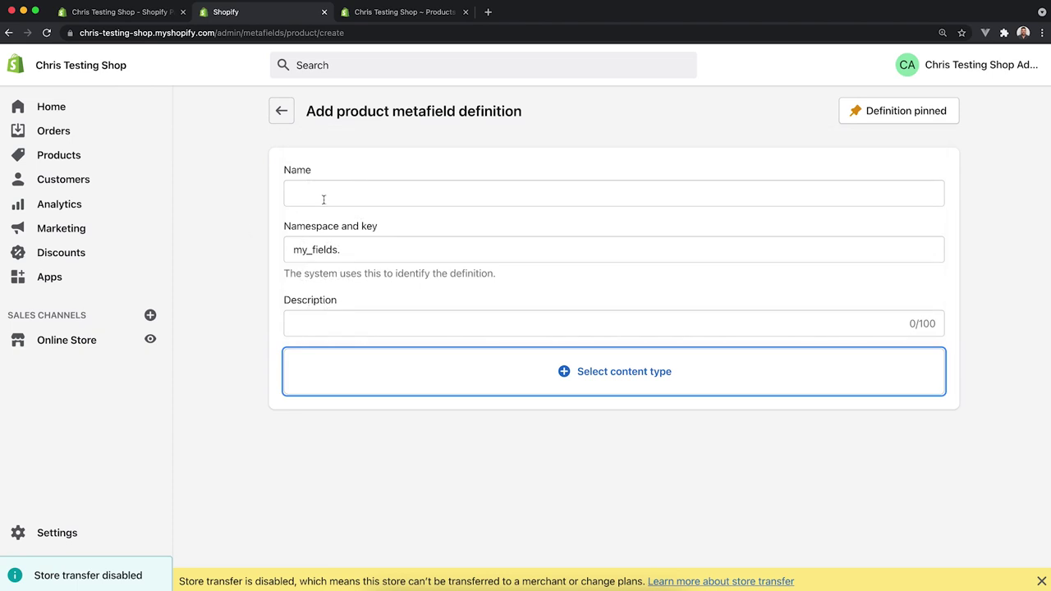
pyautogui.click(325, 199)
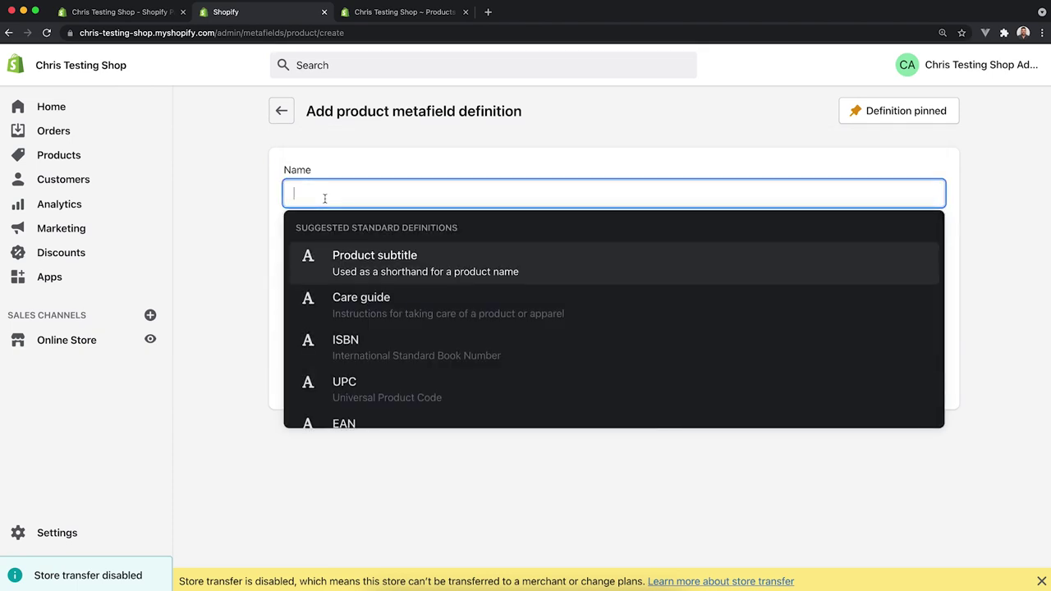
pyautogui.write('Ins')
pyautogui.press('BackSpace')
pyautogui.press('BackSpace')
pyautogui.press('BackSpace')
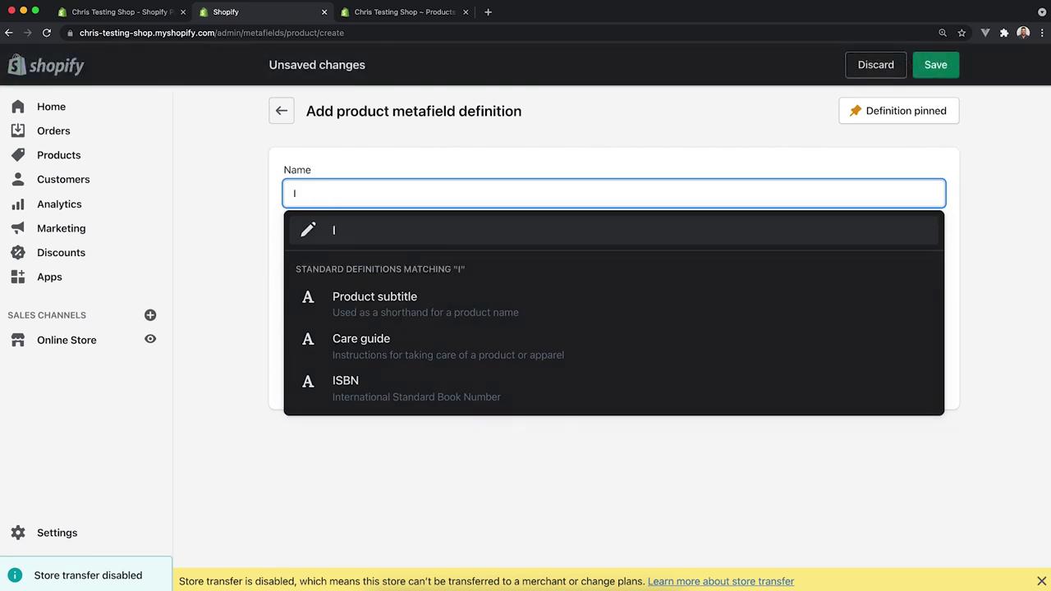
pyautogui.write('Custom Image')
pyautogui.press('super+a')
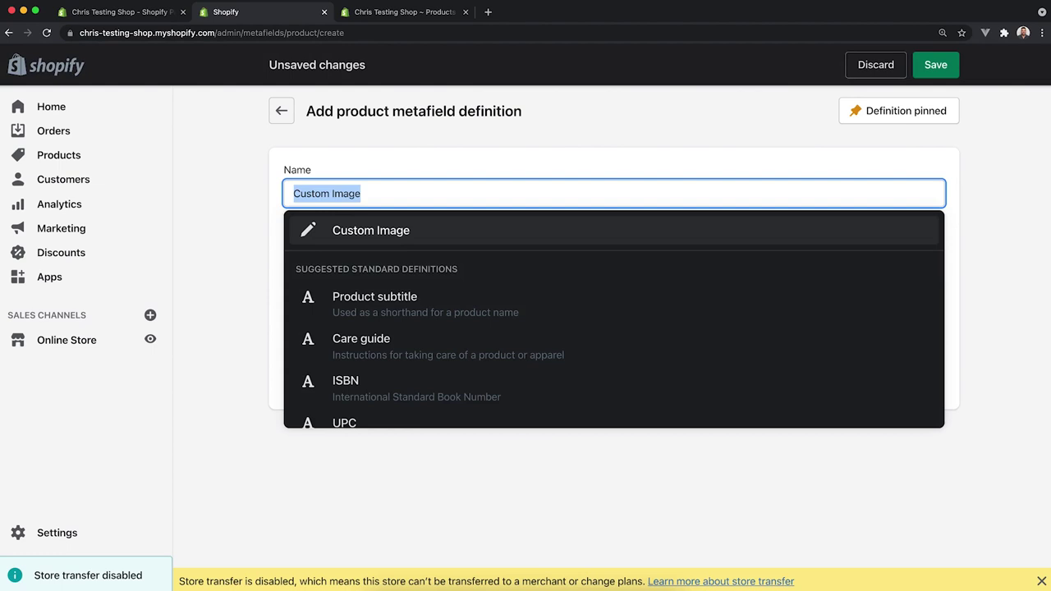
pyautogui.write('Additional Image')
pyautogui.press('Return')
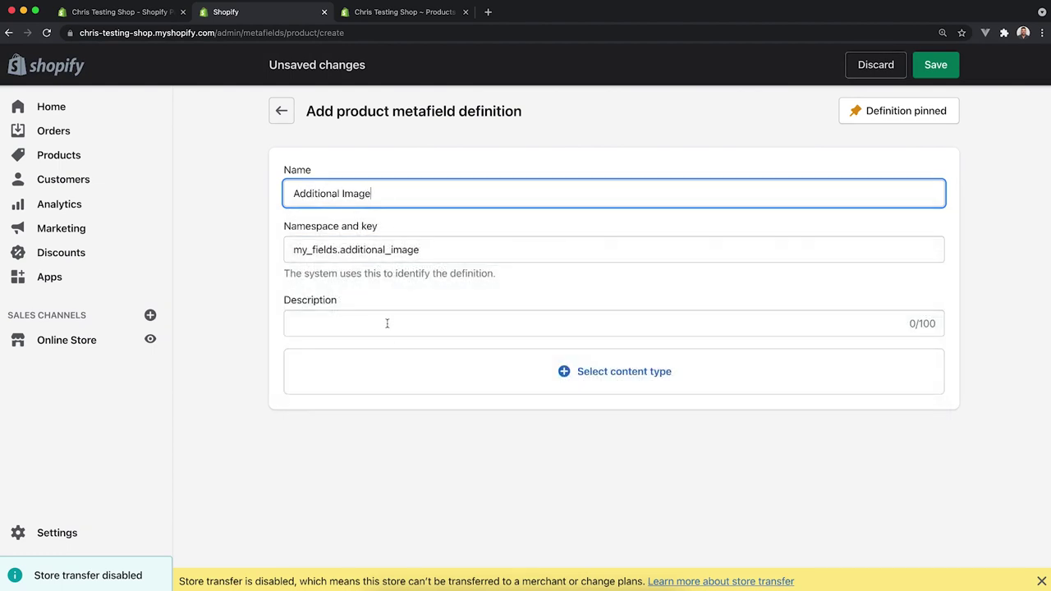
# Set the definition's content type to File, accepting only images, and save the Additional Image definition.
pyautogui.click(386, 323)
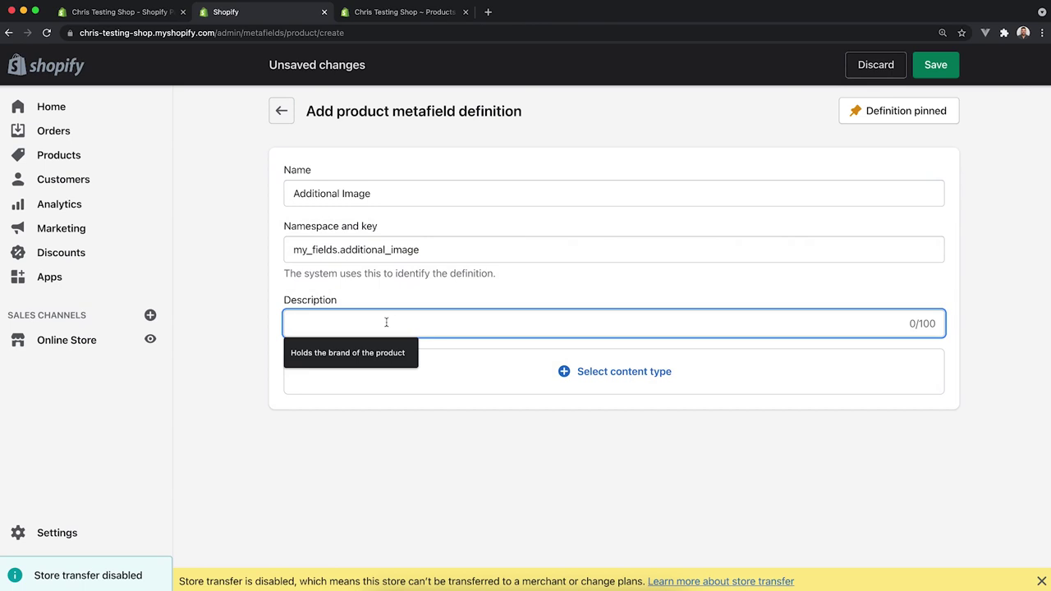
pyautogui.click(596, 374)
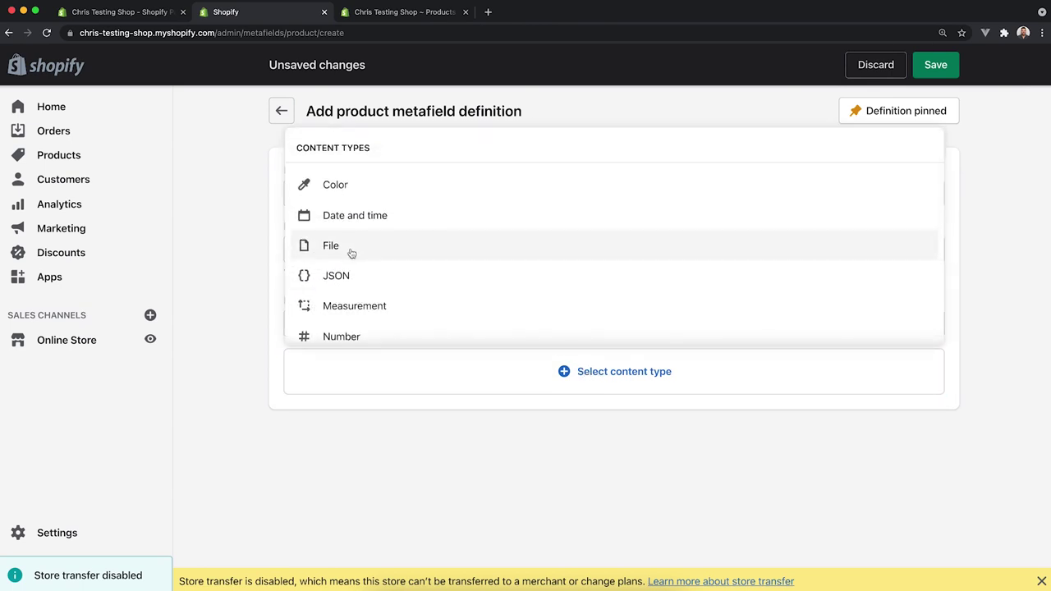
pyautogui.click(351, 249)
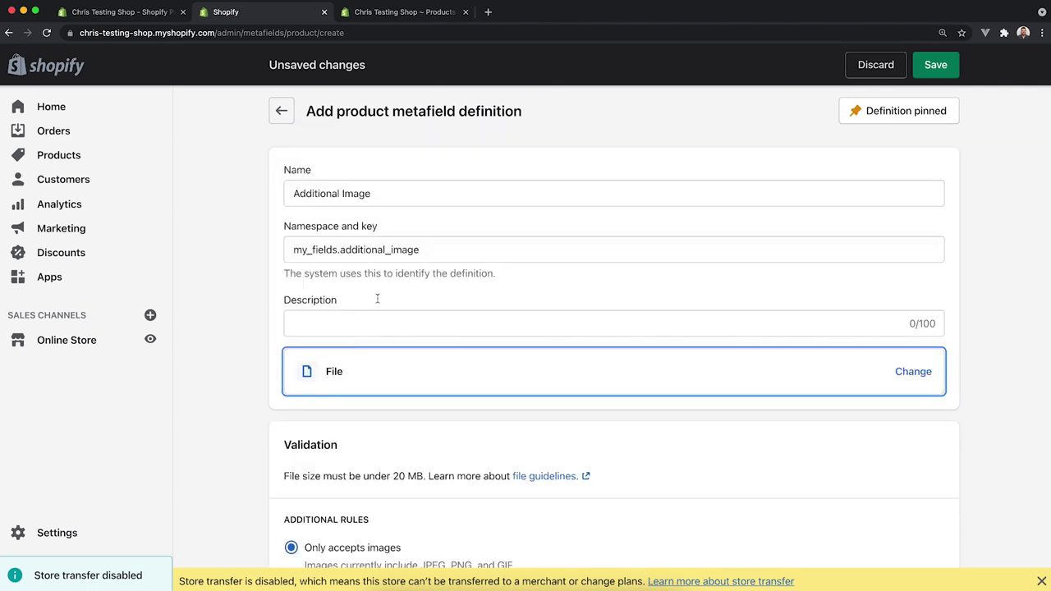
pyautogui.scroll(-2, 556, 375)
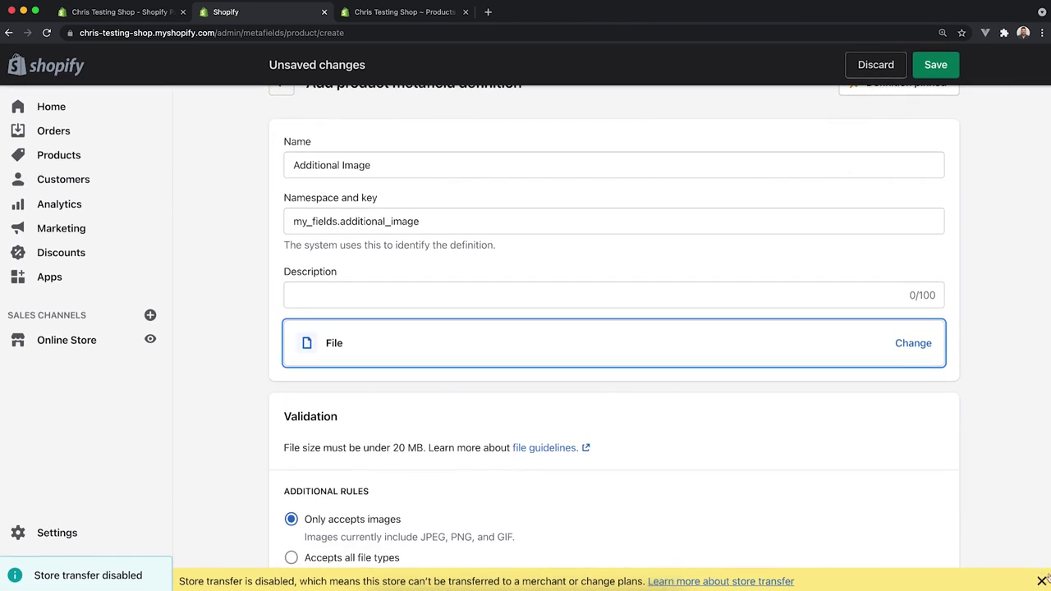
pyautogui.click(1041, 580)
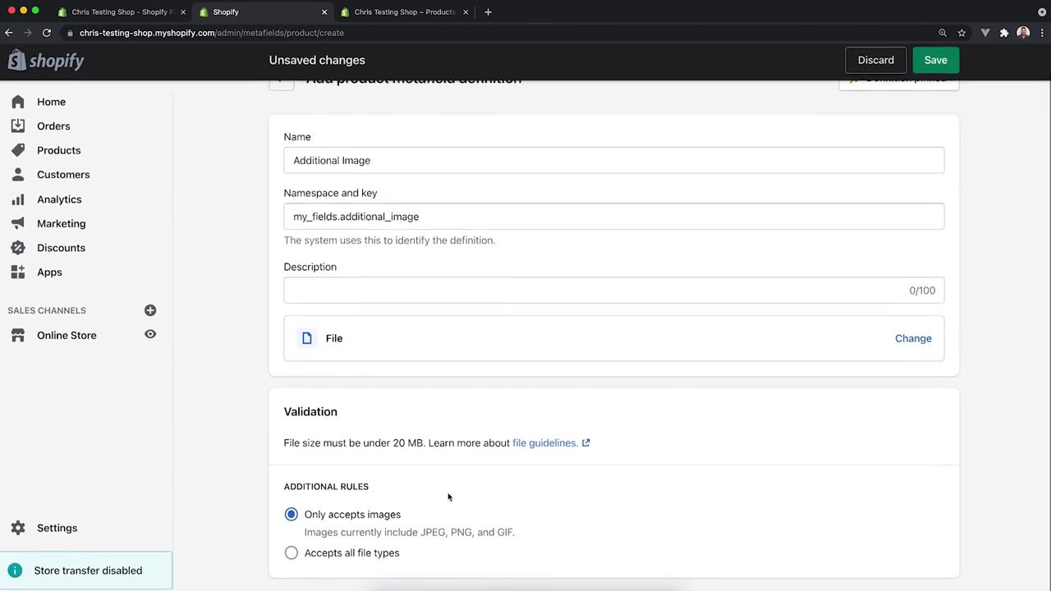
pyautogui.click(937, 65)
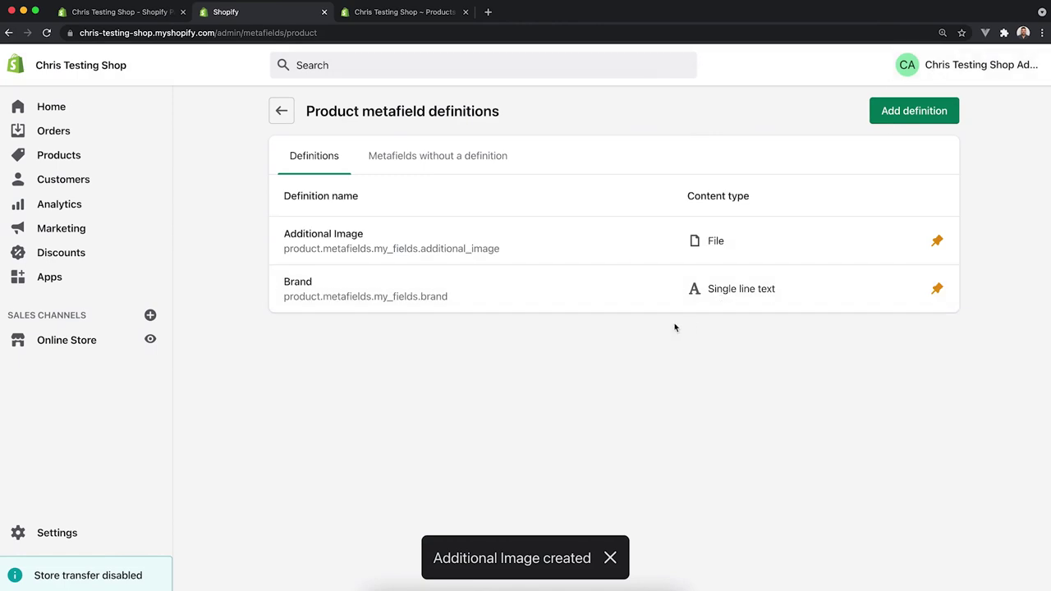
# Open the Awesome Sneakers product from the product list and go to its Metafields section.
pyautogui.click(66, 161)
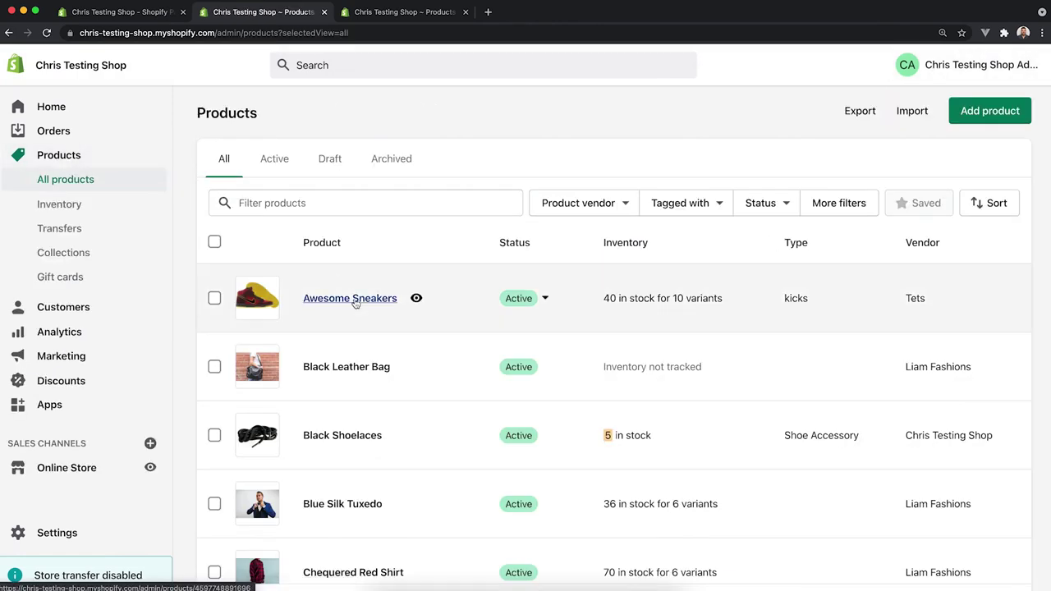
pyautogui.click(355, 300)
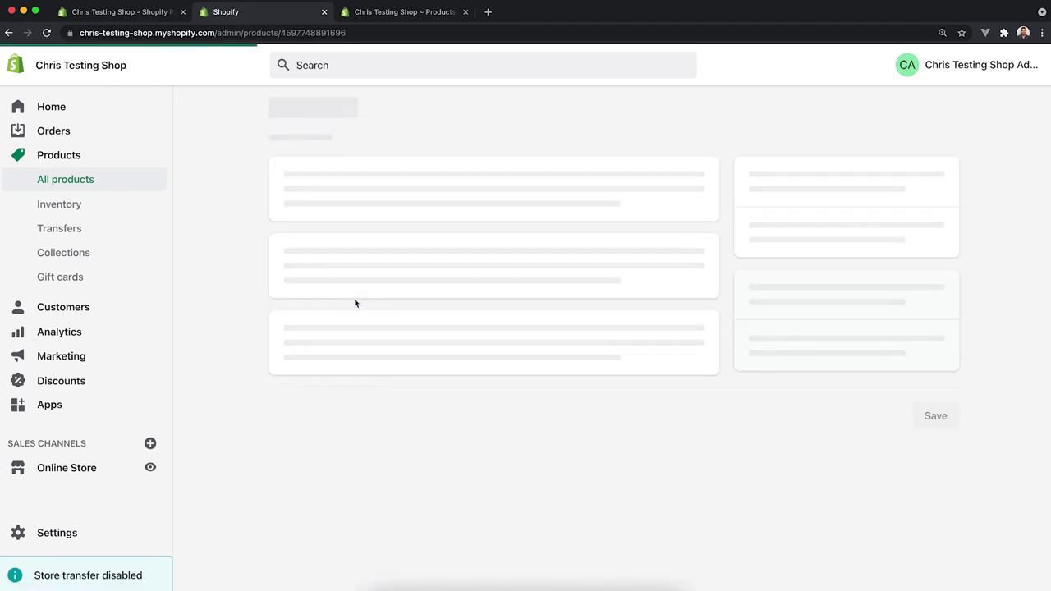
pyautogui.scroll(-15, 223, 261)
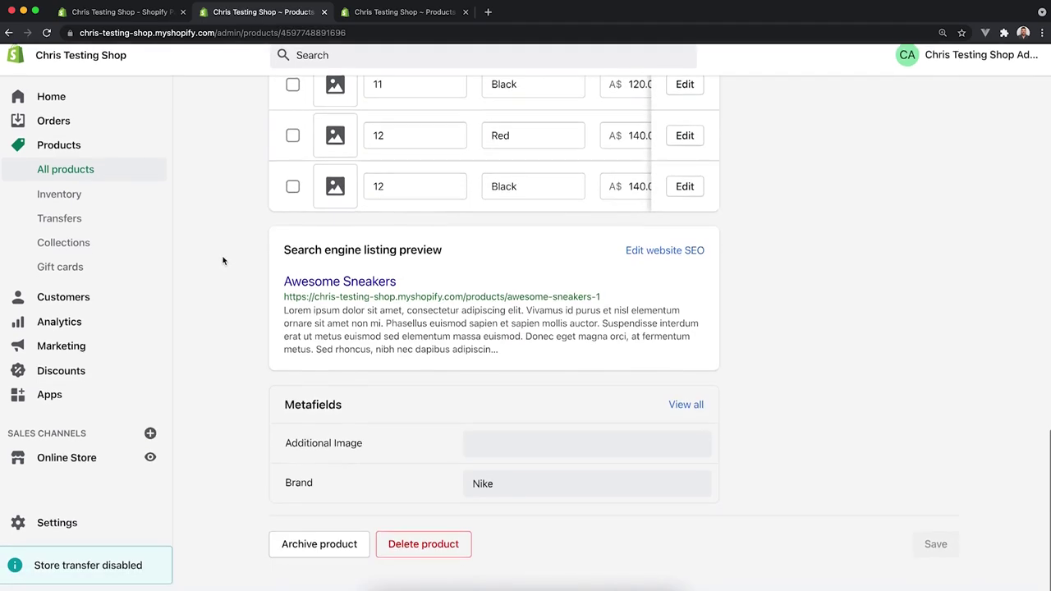
# Assign the existing woman-wades-in-oc... JPG to the product's Additional Image metafield and save the product.
pyautogui.click(503, 460)
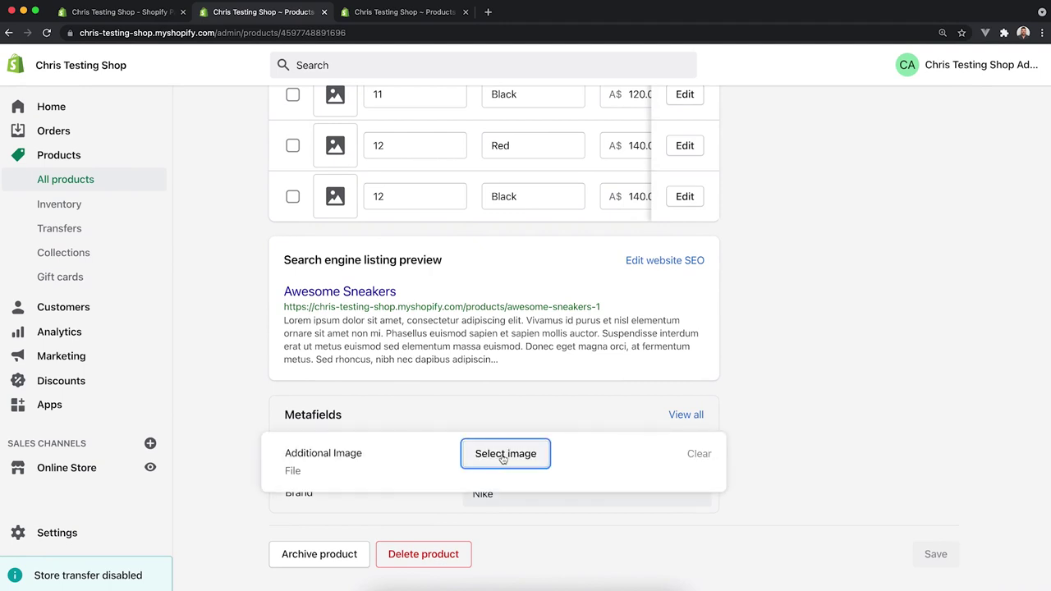
pyautogui.click(503, 457)
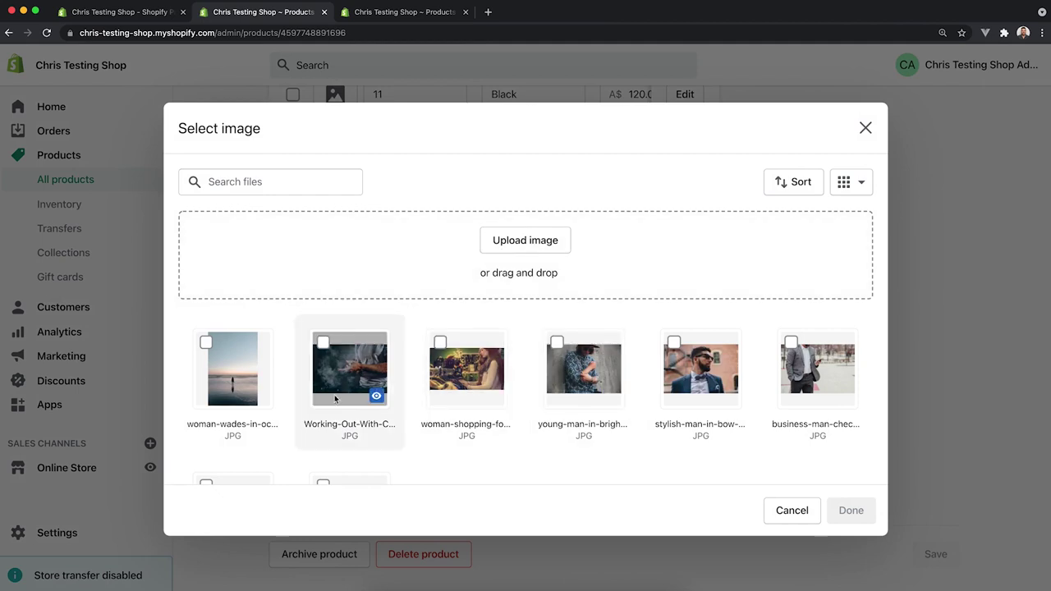
pyautogui.scroll(-3, 345, 386)
pyautogui.scroll(3, 345, 394)
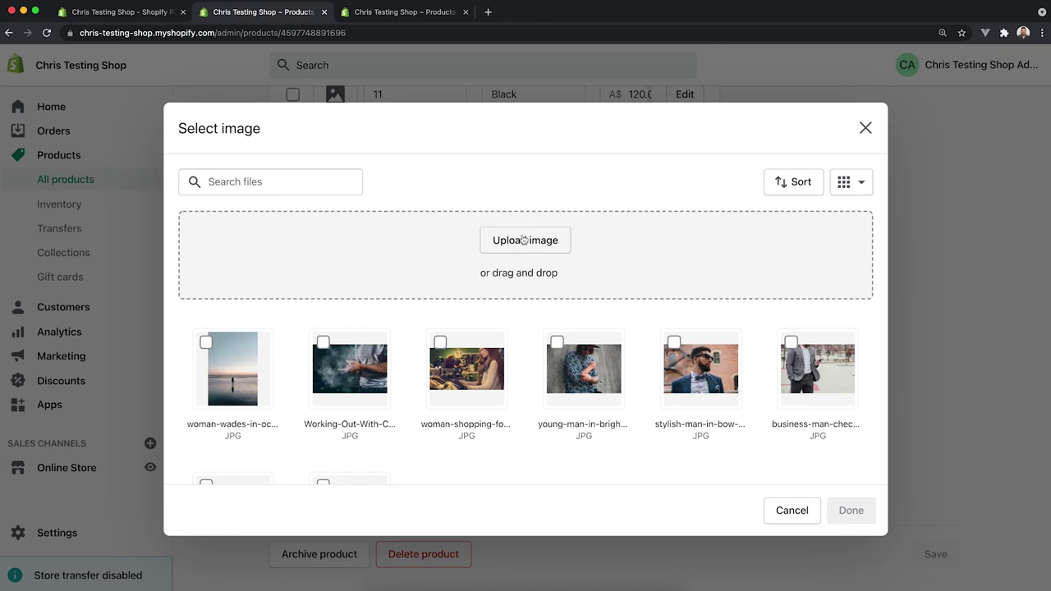
pyautogui.click(207, 342)
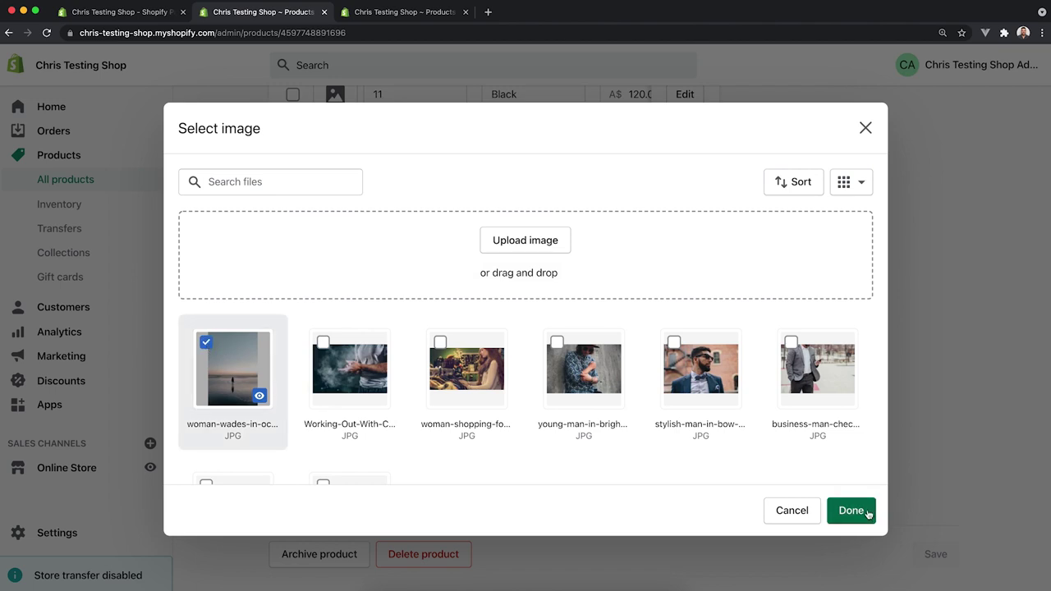
pyautogui.click(873, 514)
pyautogui.moveTo(495, 456); pyautogui.dragTo(586, 456)
pyautogui.click(530, 456)
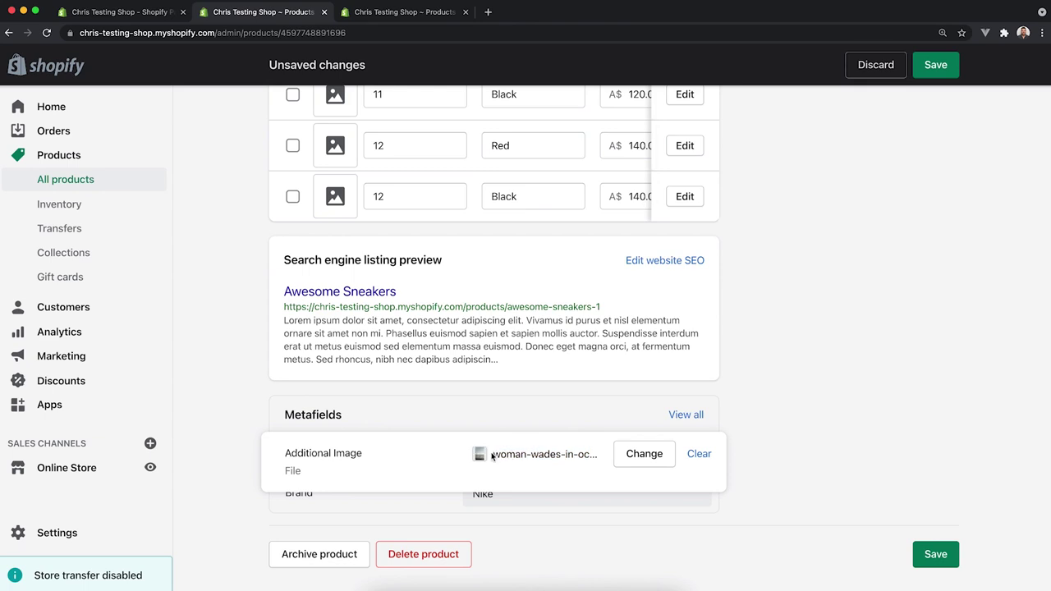
pyautogui.moveTo(499, 457); pyautogui.dragTo(588, 456)
pyautogui.click(541, 456)
pyautogui.click(936, 555)
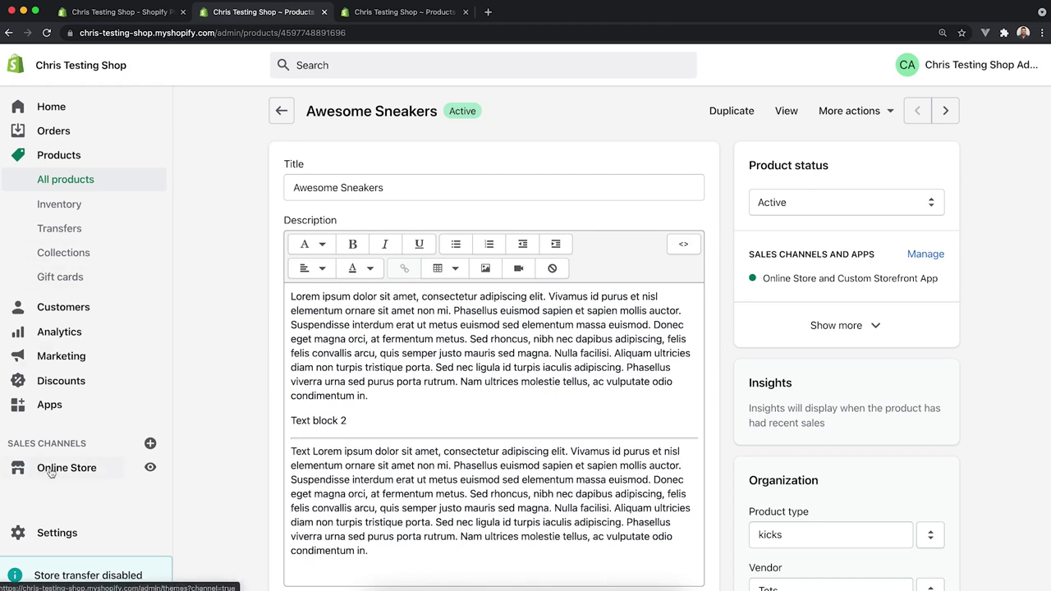
# Open the code editor for the live Dawn-main theme.
pyautogui.click(92, 478)
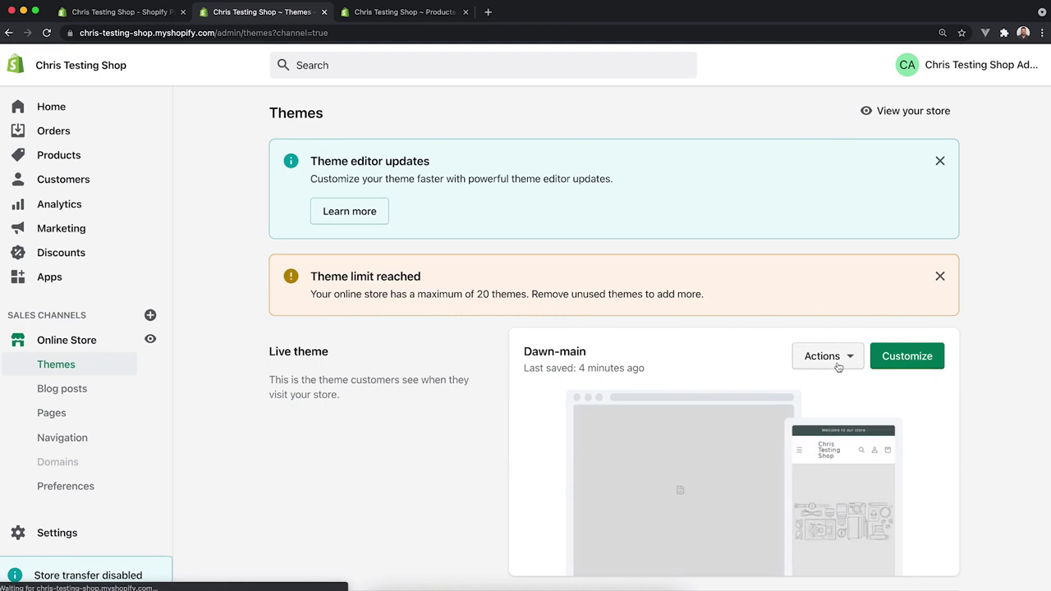
pyautogui.click(828, 357)
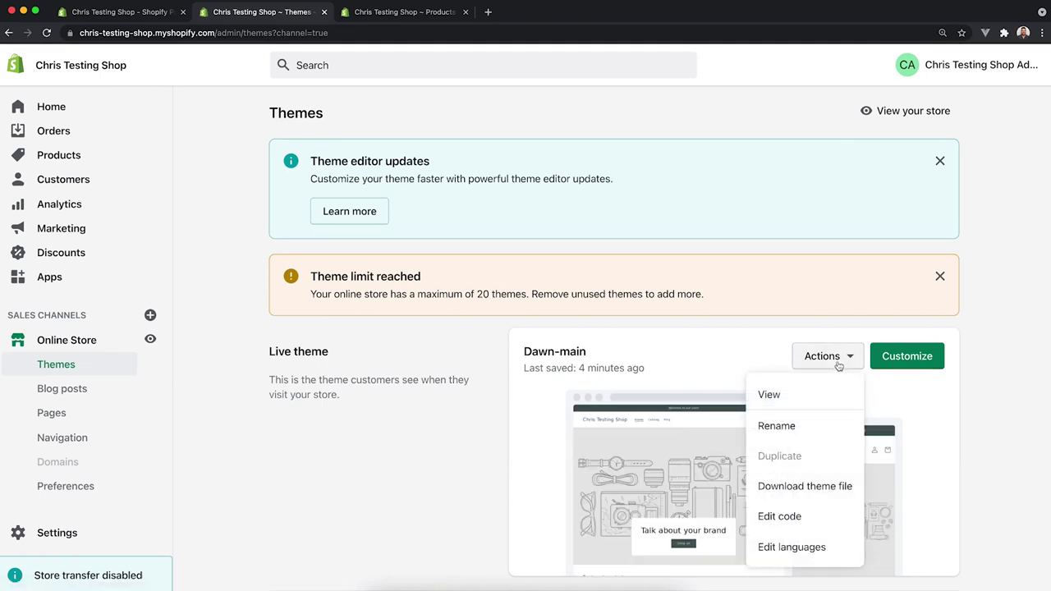
pyautogui.click(837, 523)
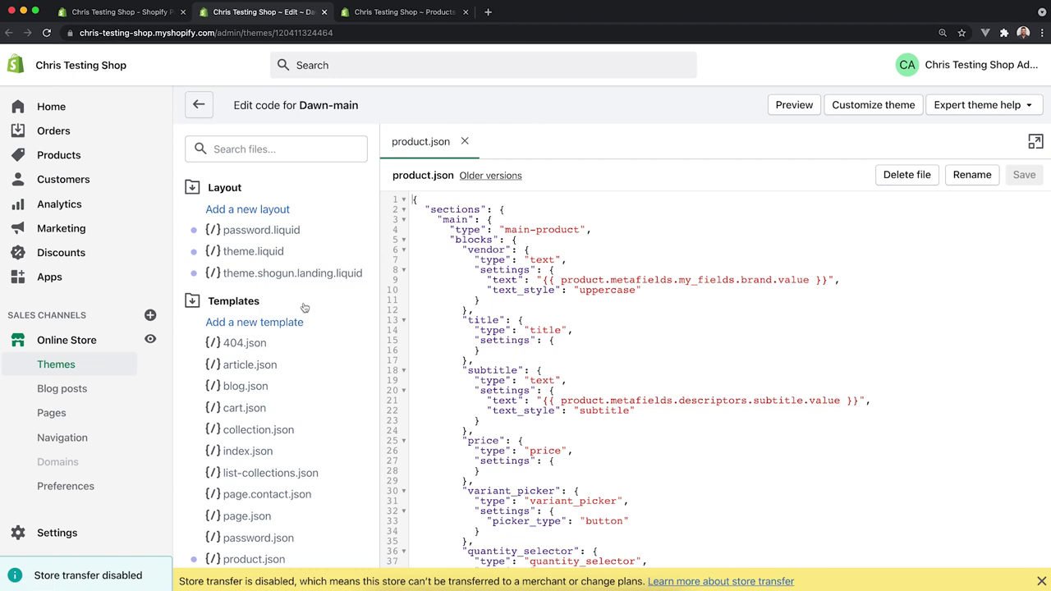
# Open the main-product.liquid file from the theme's Sections folder.
pyautogui.scroll(-8, 294, 318)
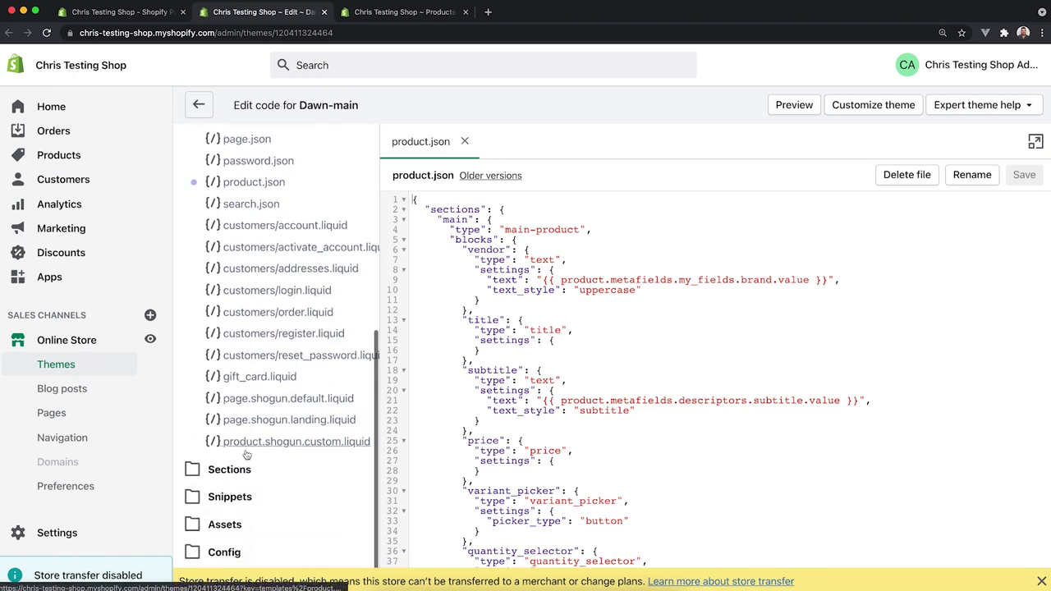
pyautogui.click(231, 470)
pyautogui.scroll(-5, 246, 460)
pyautogui.scroll(-8, 248, 460)
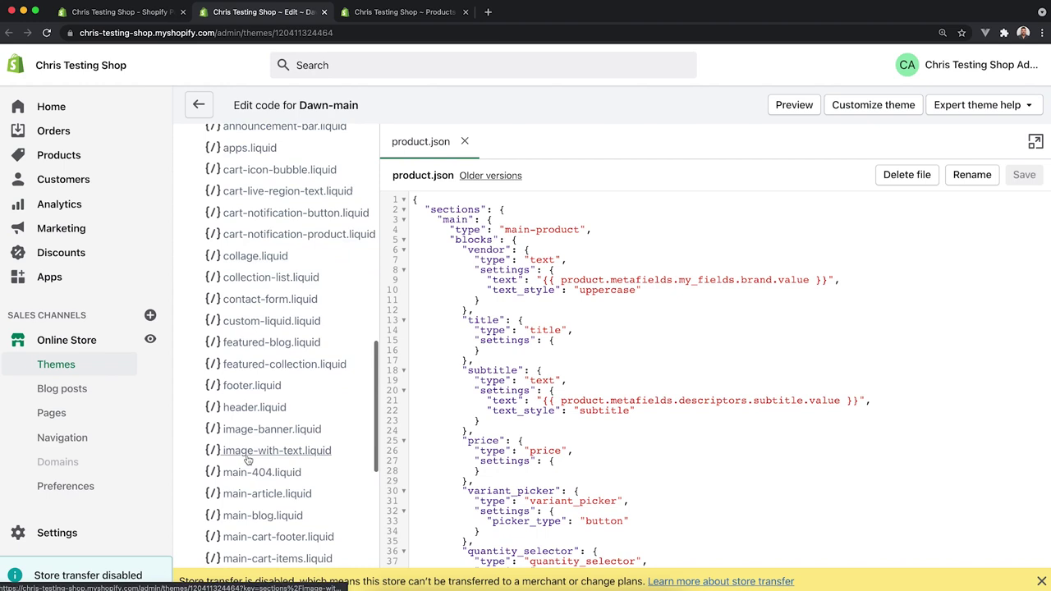
pyautogui.scroll(-5, 248, 460)
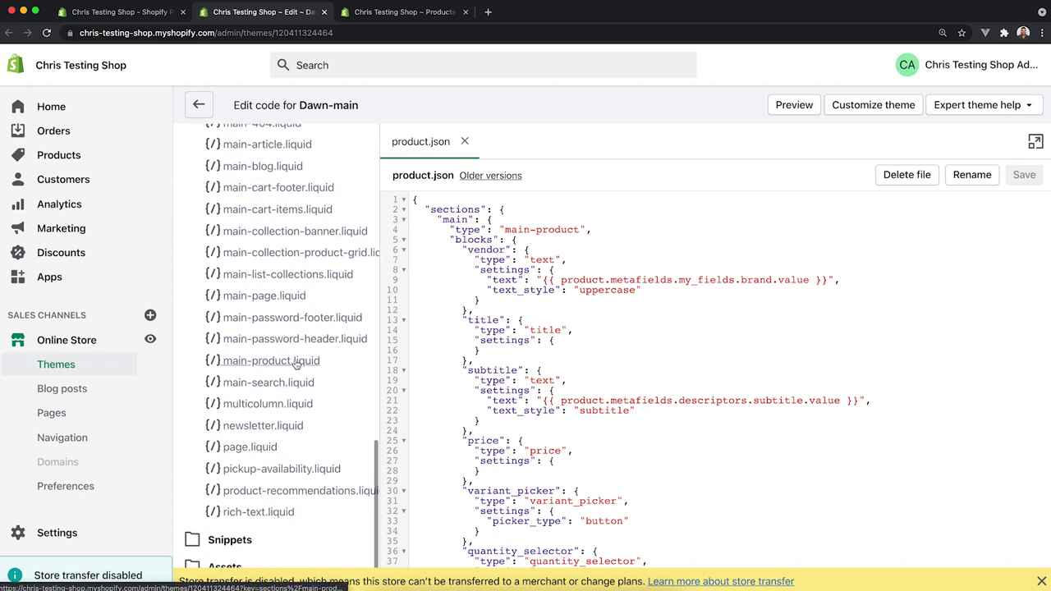
pyautogui.click(296, 365)
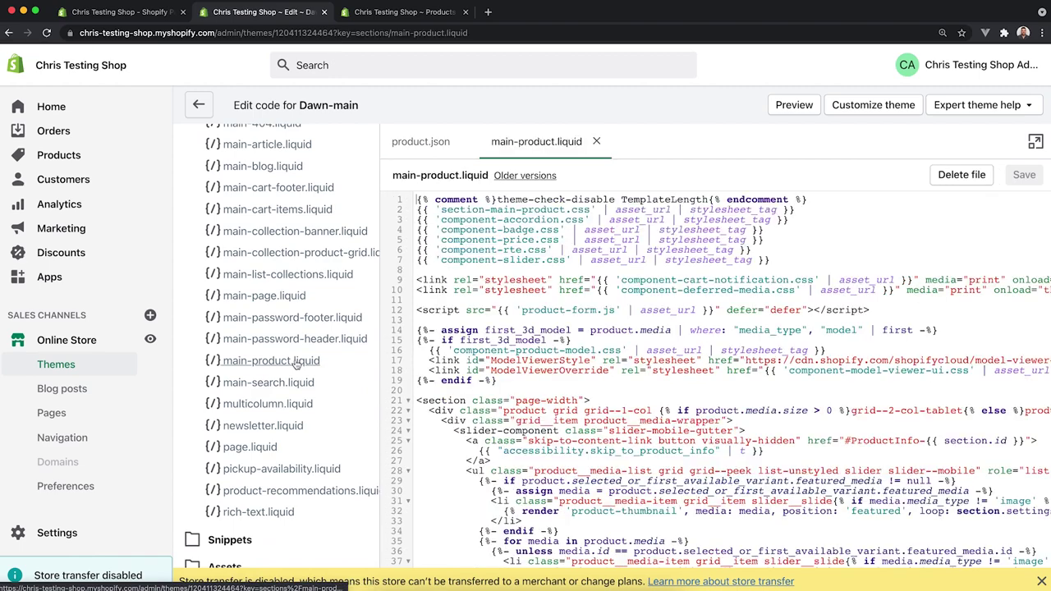
# Search main-product.liquid for "price" to locate the price block definition in the section's schema.
pyautogui.scroll(-2, 767, 371)
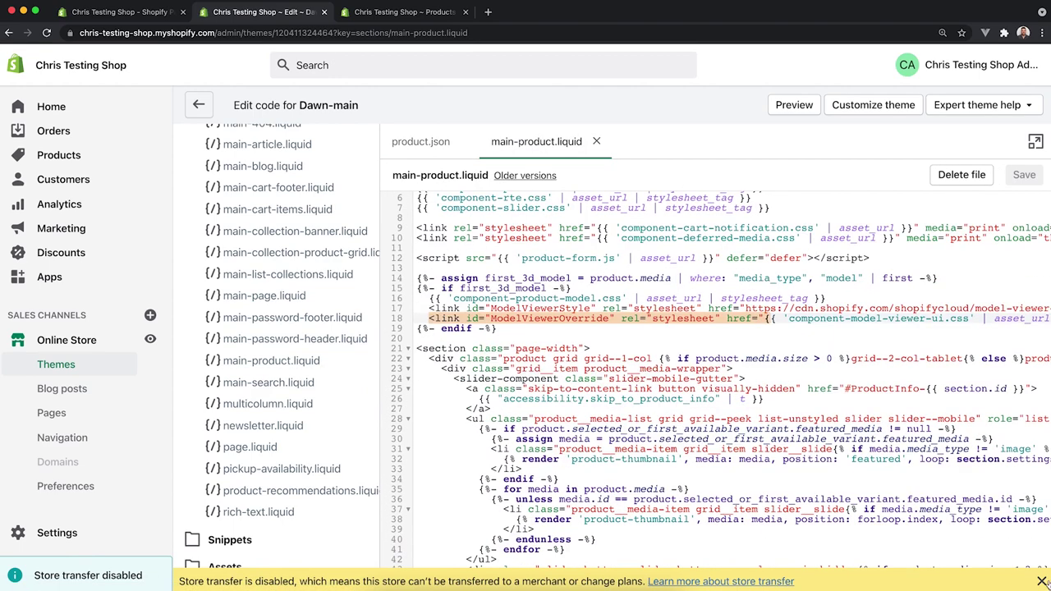
pyautogui.click(1041, 582)
pyautogui.scroll(-4, 883, 439)
pyautogui.scroll(-6, 883, 439)
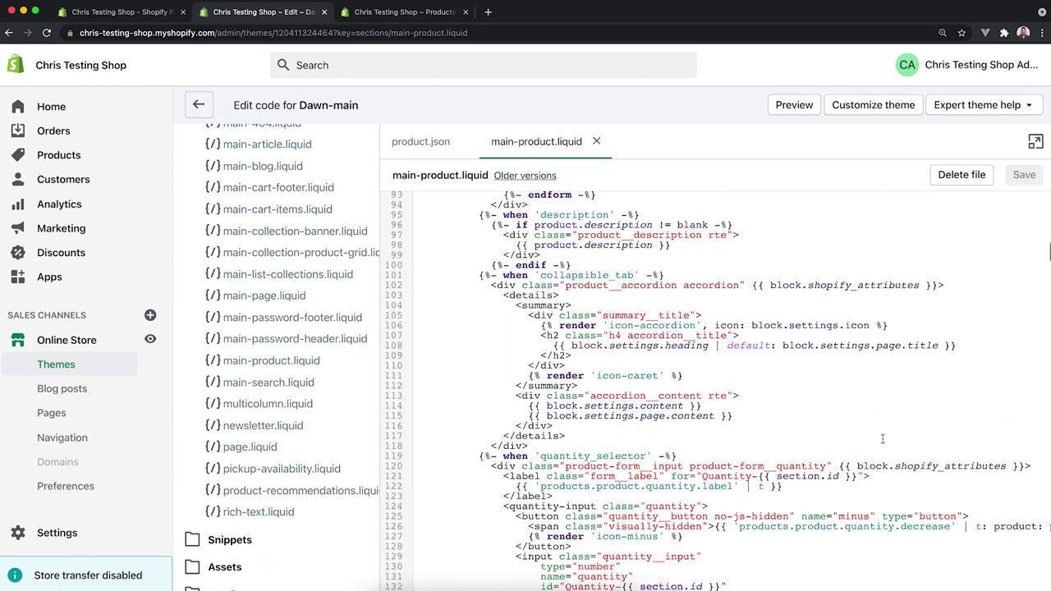
pyautogui.click(883, 440)
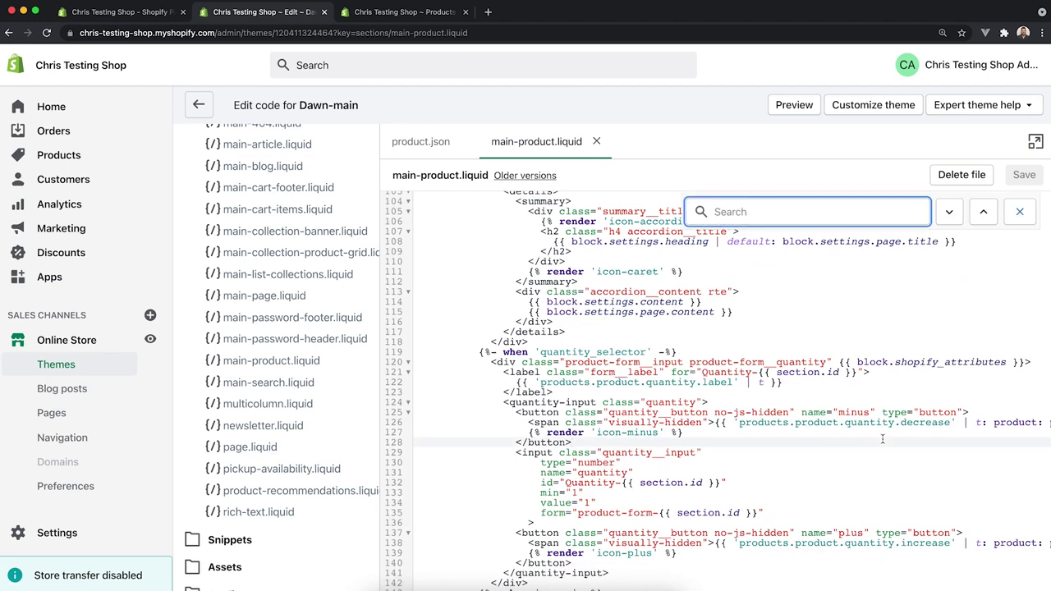
pyautogui.write('price')
pyautogui.press('Return')
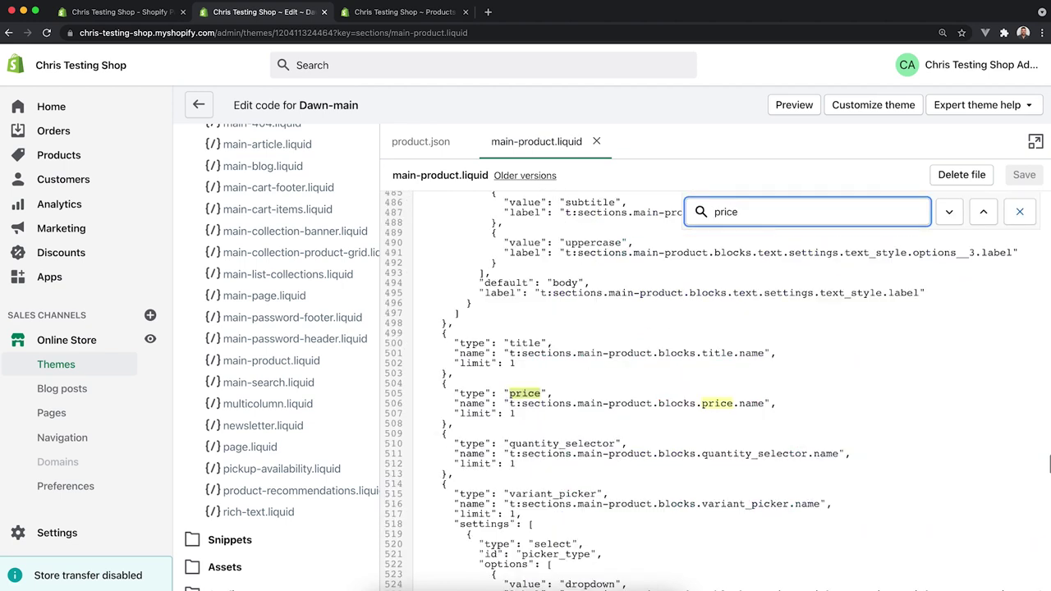
pyautogui.press('Escape')
pyautogui.click(542, 393)
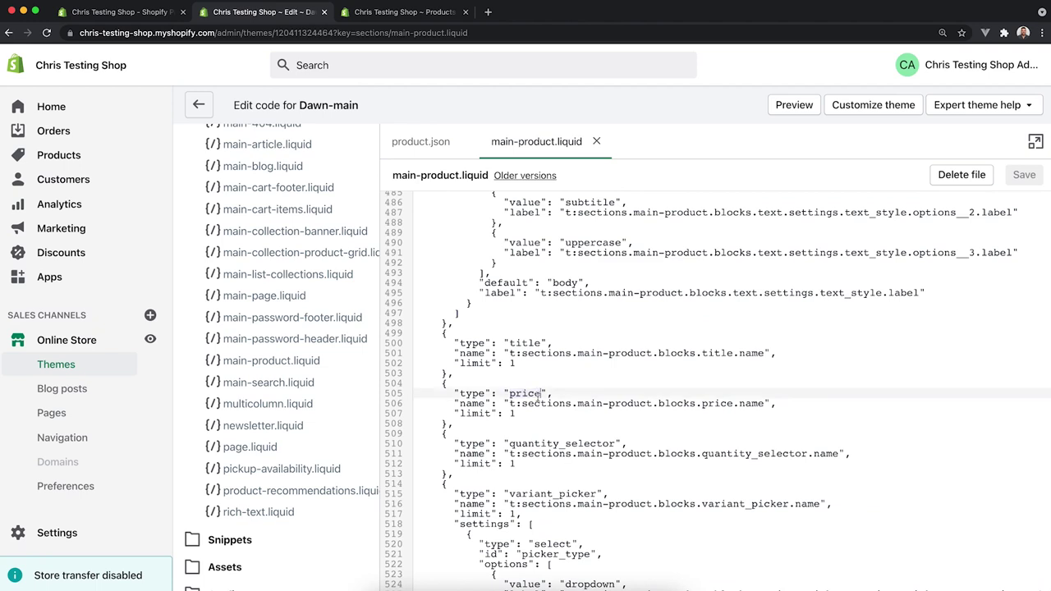
# Examine the title and text block definitions in the schema, and place the cursor at the start of the blocks list.
pyautogui.scroll(1, 558, 406)
pyautogui.moveTo(532, 437); pyautogui.dragTo(464, 440)
pyautogui.click(493, 405)
pyautogui.scroll(2, 493, 406)
pyautogui.click(464, 441)
pyautogui.scroll(6, 491, 233)
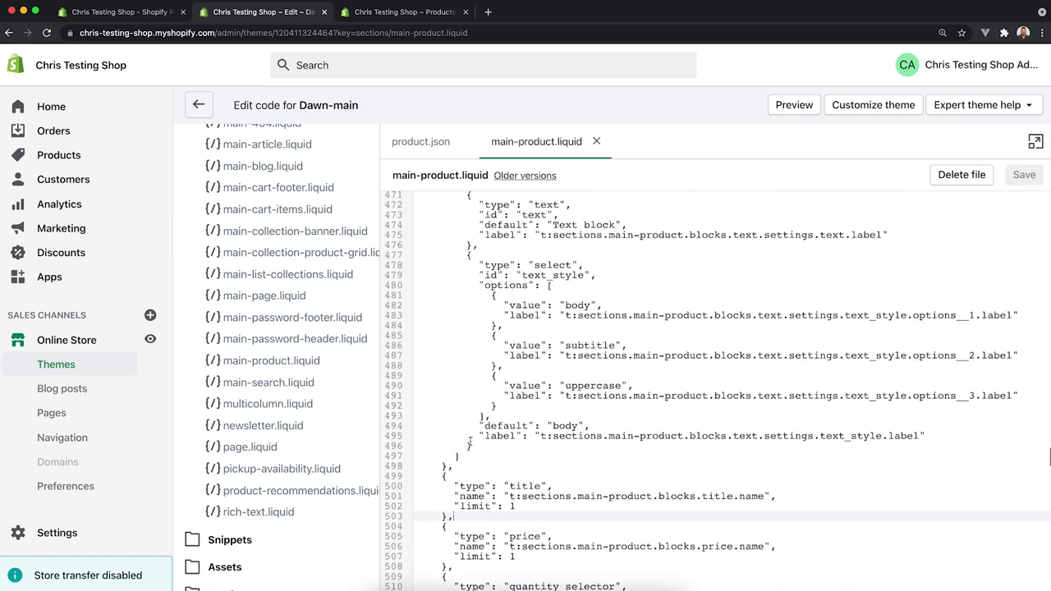
pyautogui.click(495, 242)
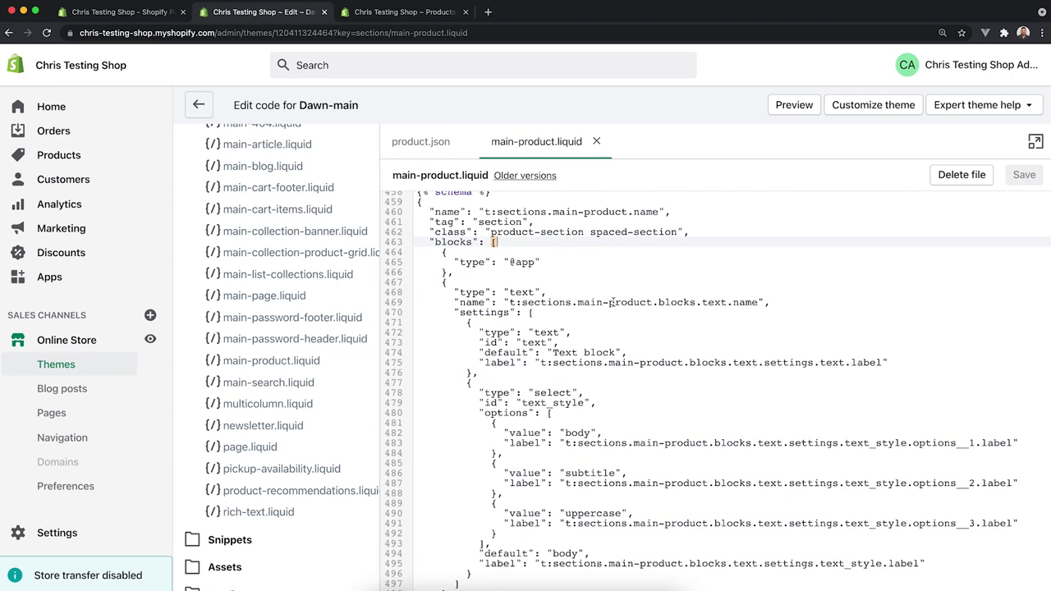
# Examine the title, price and quantity_selector block definitions in the section's schema.
pyautogui.scroll(-10, 612, 302)
pyautogui.moveTo(441, 300); pyautogui.dragTo(482, 442)
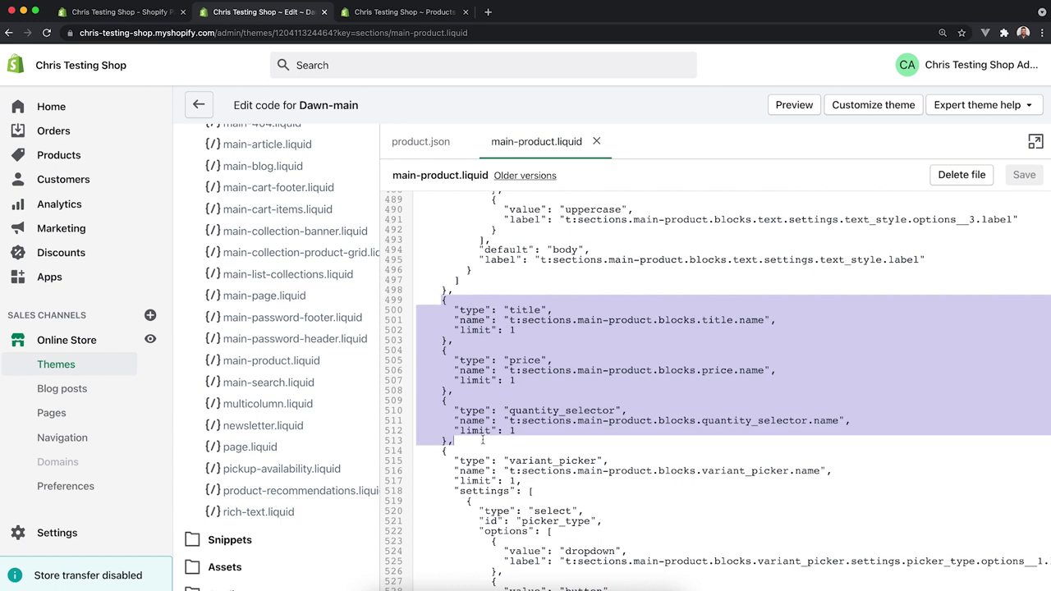
pyautogui.click(481, 440)
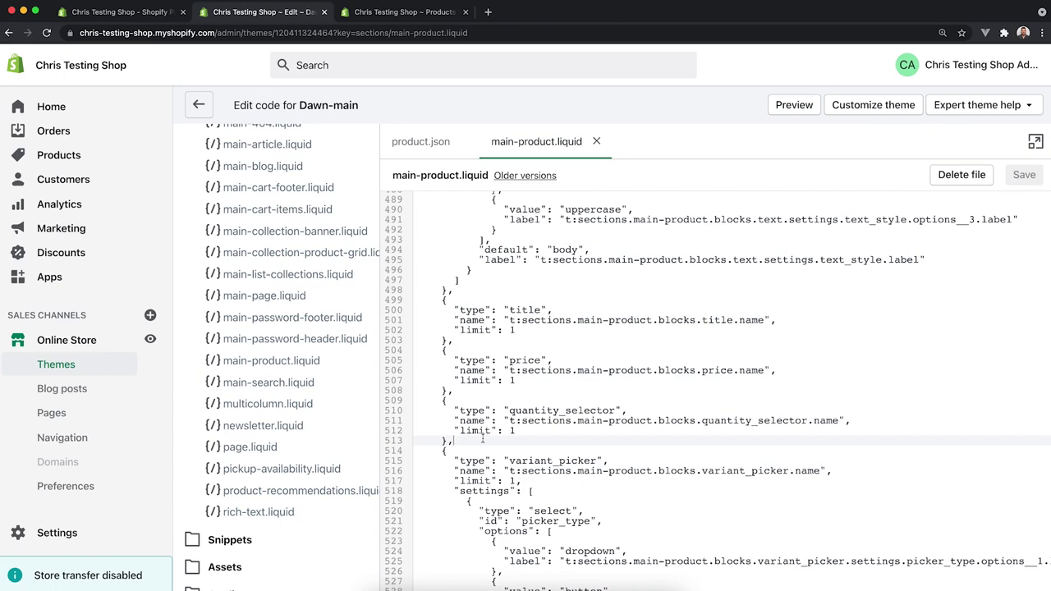
pyautogui.click(592, 320)
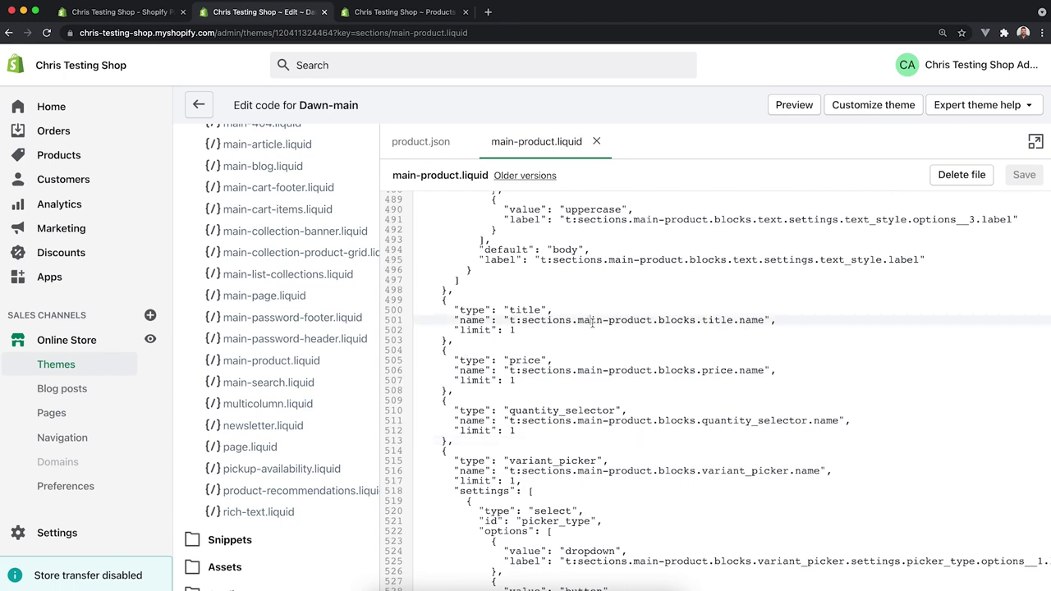
# Search main-product.liquid for "title" to locate the title block's case in the section markup.
pyautogui.press('super+f')
pyautogui.write('title')
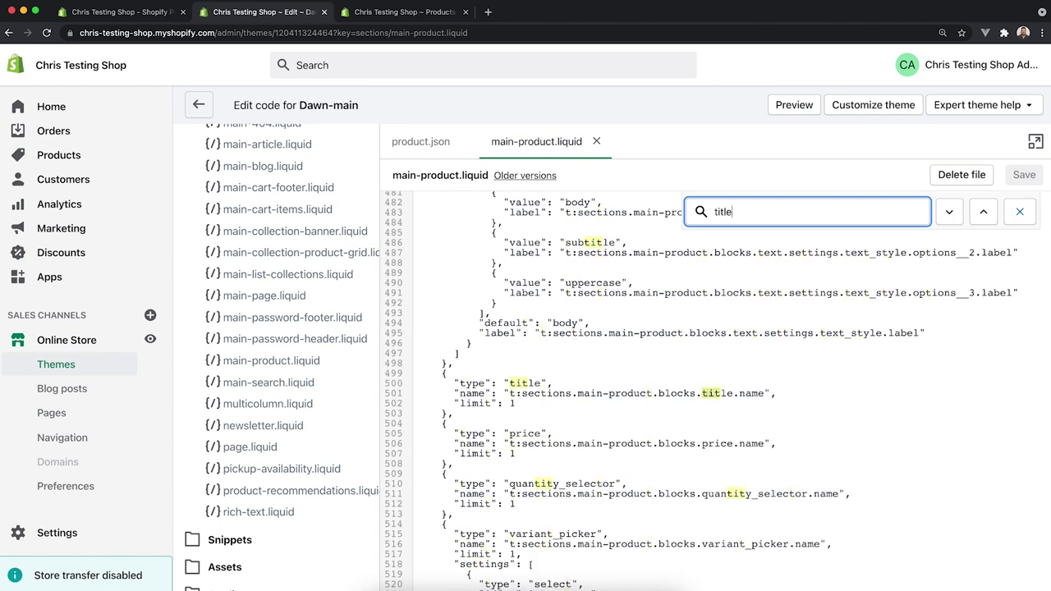
pyautogui.press('Return')
pyautogui.press('Return')
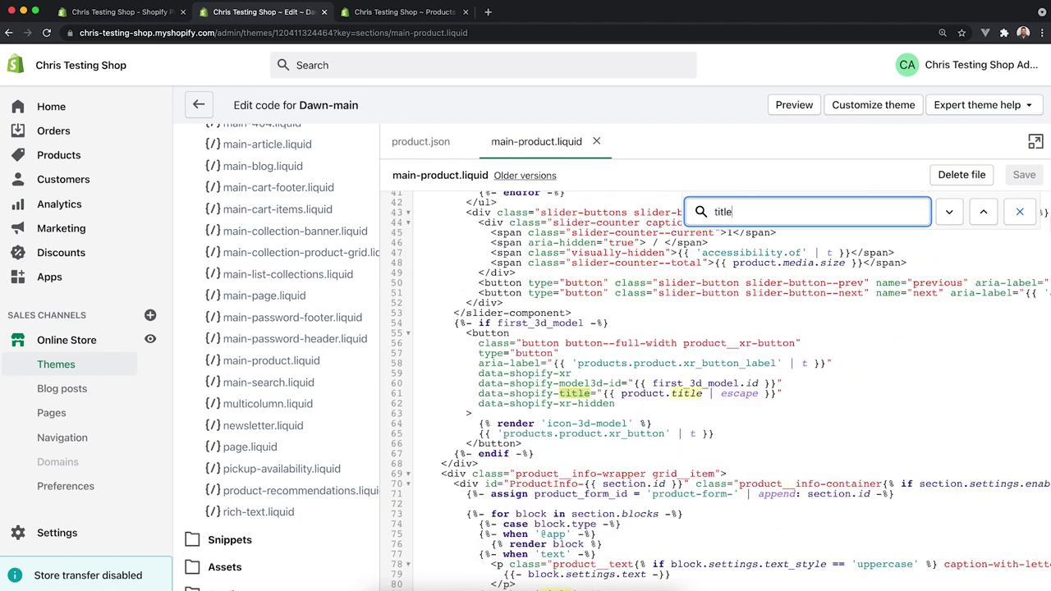
pyautogui.press('Return')
pyautogui.press('Return')
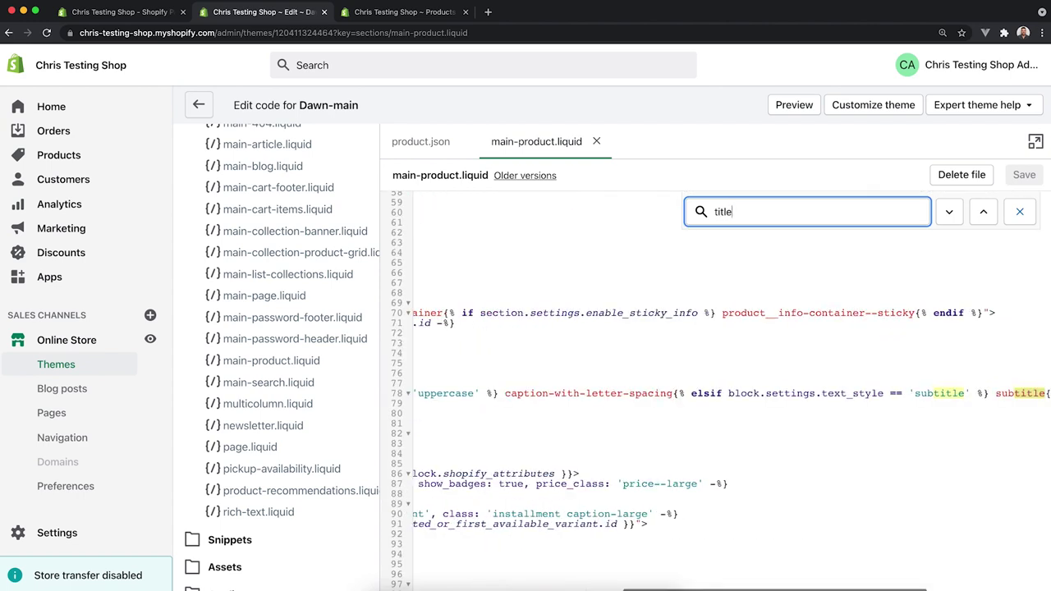
pyautogui.press('Return')
pyautogui.hscroll(-5, 607, 386)
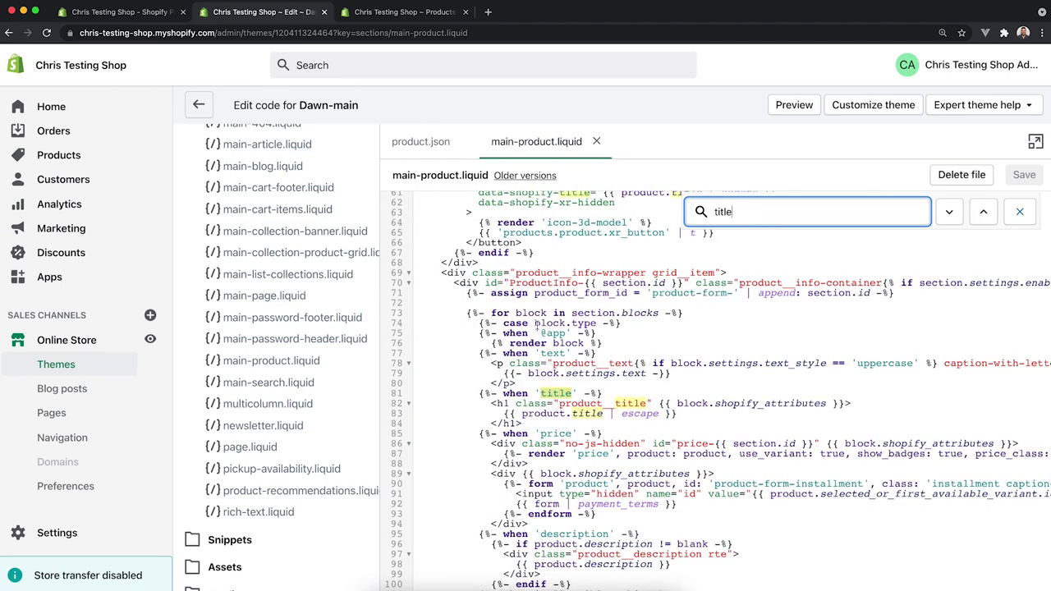
# Examine the section.blocks loop and the markup that its text and title cases render.
pyautogui.moveTo(629, 326); pyautogui.dragTo(493, 324)
pyautogui.click(616, 313)
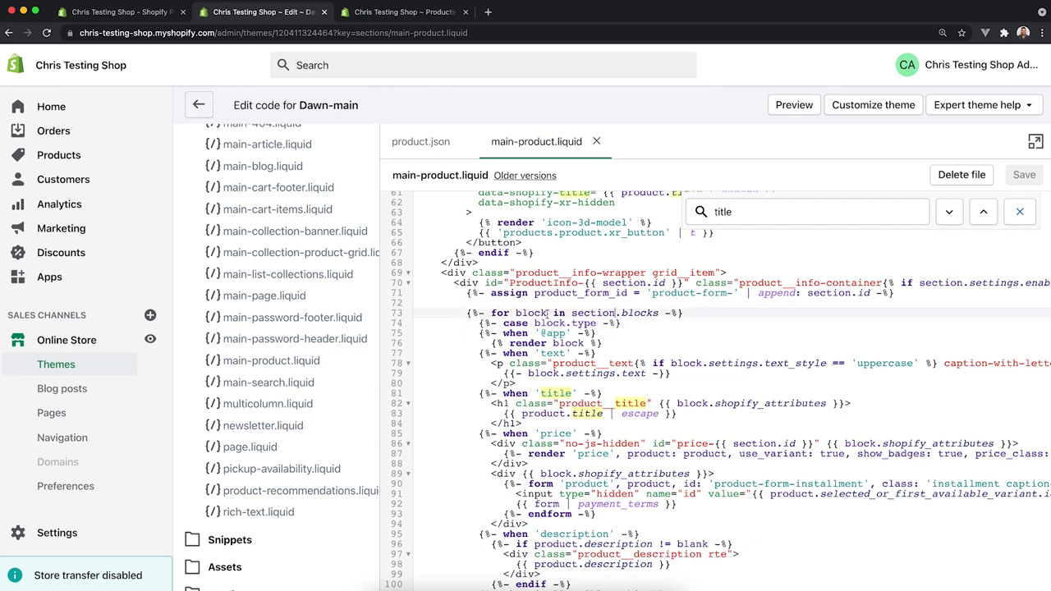
pyautogui.click(617, 353)
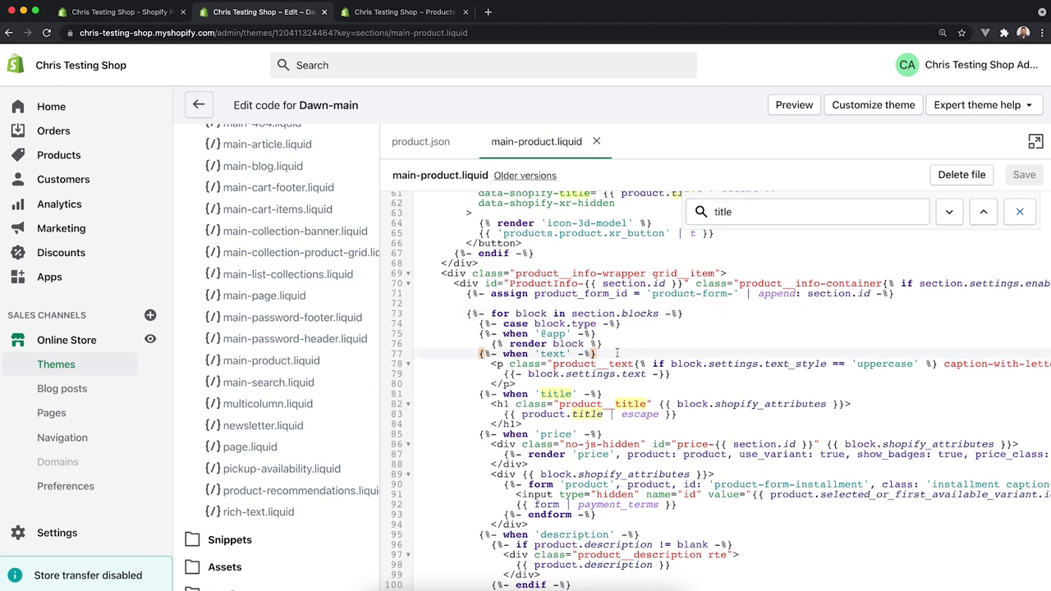
pyautogui.hotkey('shift', 'Home')
pyautogui.moveTo(491, 364); pyautogui.dragTo(517, 384)
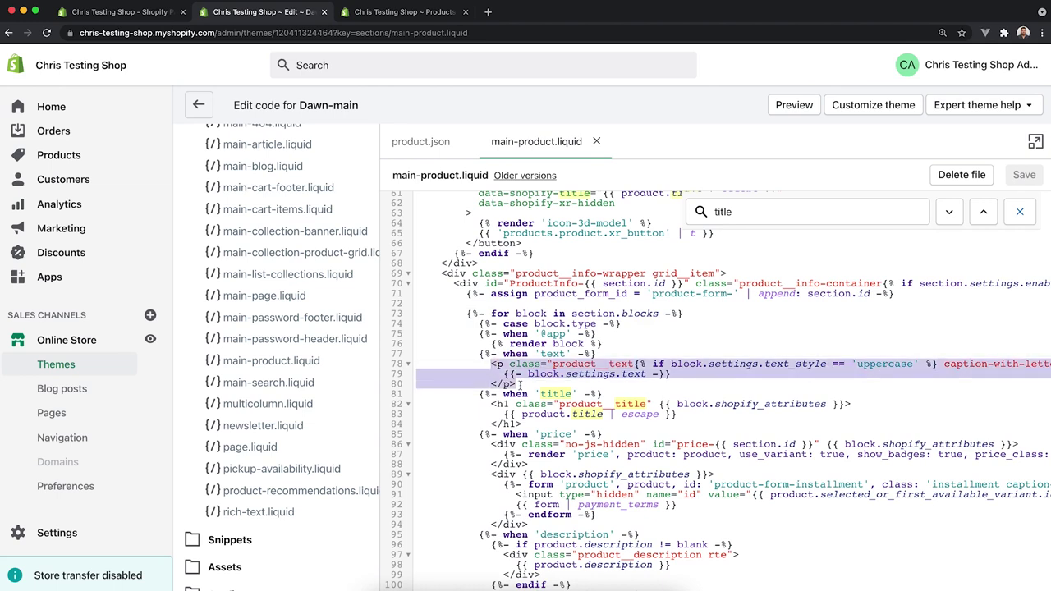
pyautogui.scroll(-3, 518, 384)
pyautogui.click(563, 317)
pyautogui.moveTo(536, 318); pyautogui.dragTo(578, 320)
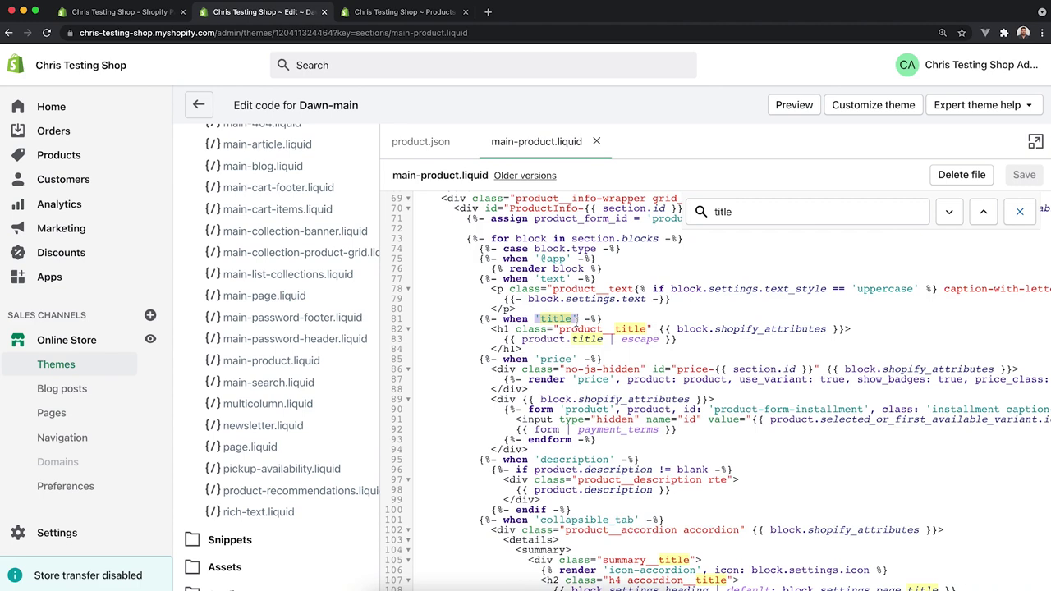
pyautogui.moveTo(501, 338)
pyautogui.mouseDown()
pyautogui.moveTo(659, 349)
pyautogui.moveTo(504, 335)
pyautogui.mouseUp()
pyautogui.click(683, 339)
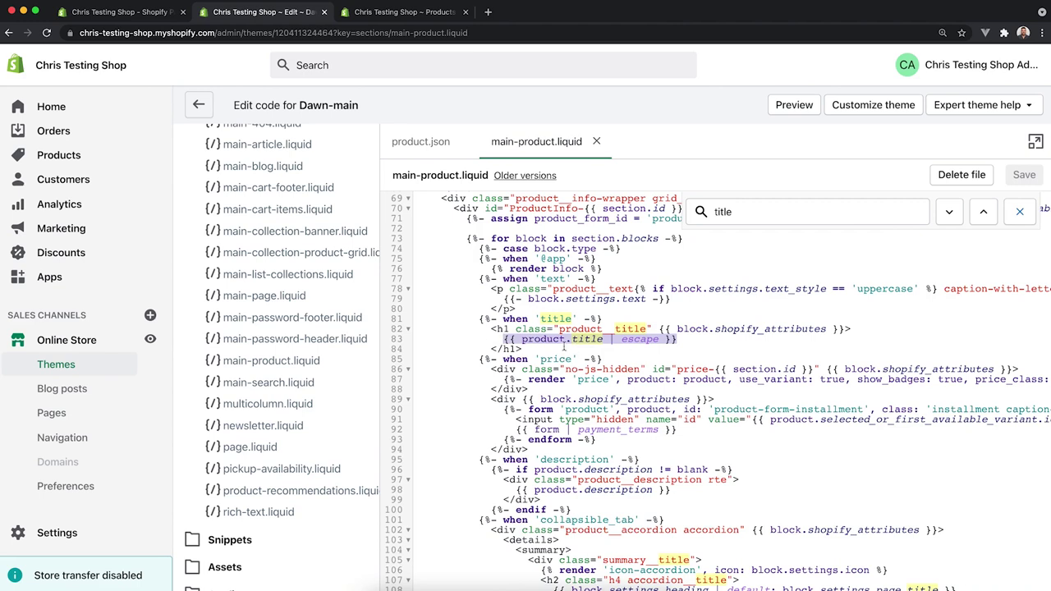
pyautogui.moveTo(490, 328); pyautogui.dragTo(549, 351)
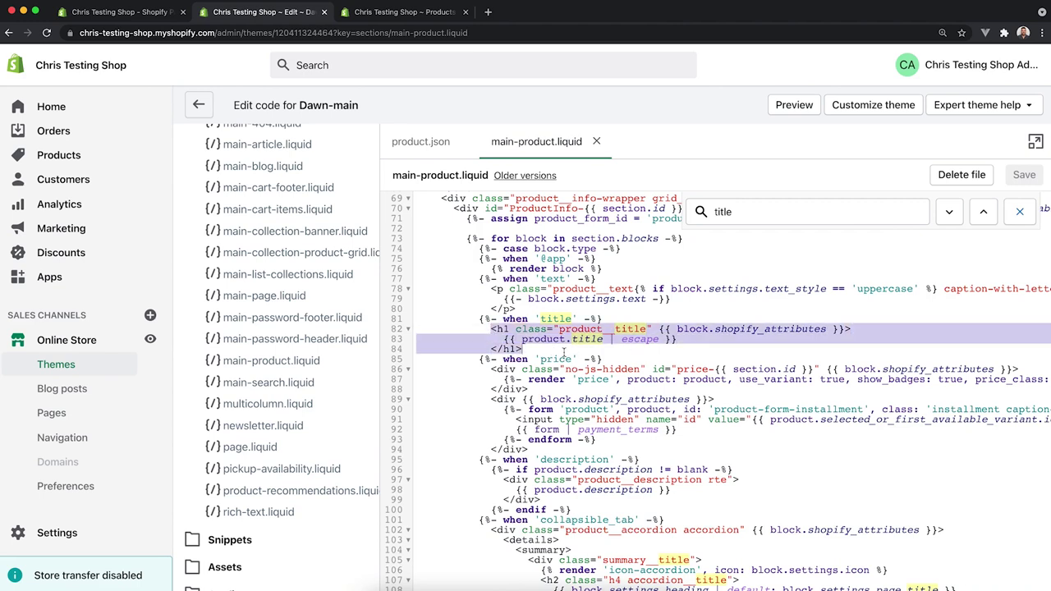
# Add an {%- when 'image' -%} case after the title's h1, containing an img tag whose src holds an empty Liquid output.
pyautogui.click(563, 351)
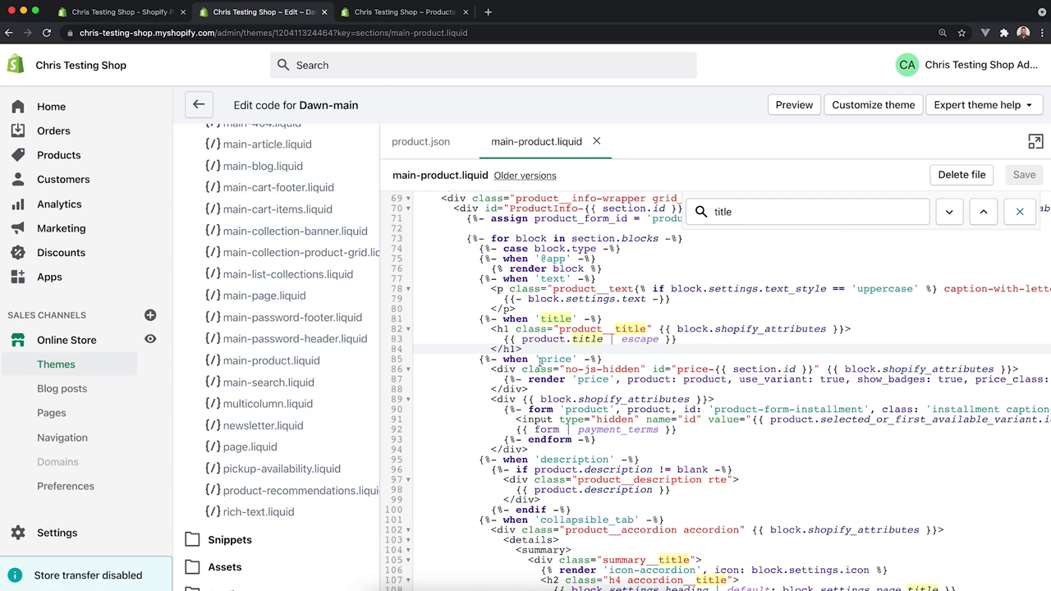
pyautogui.press('Return')
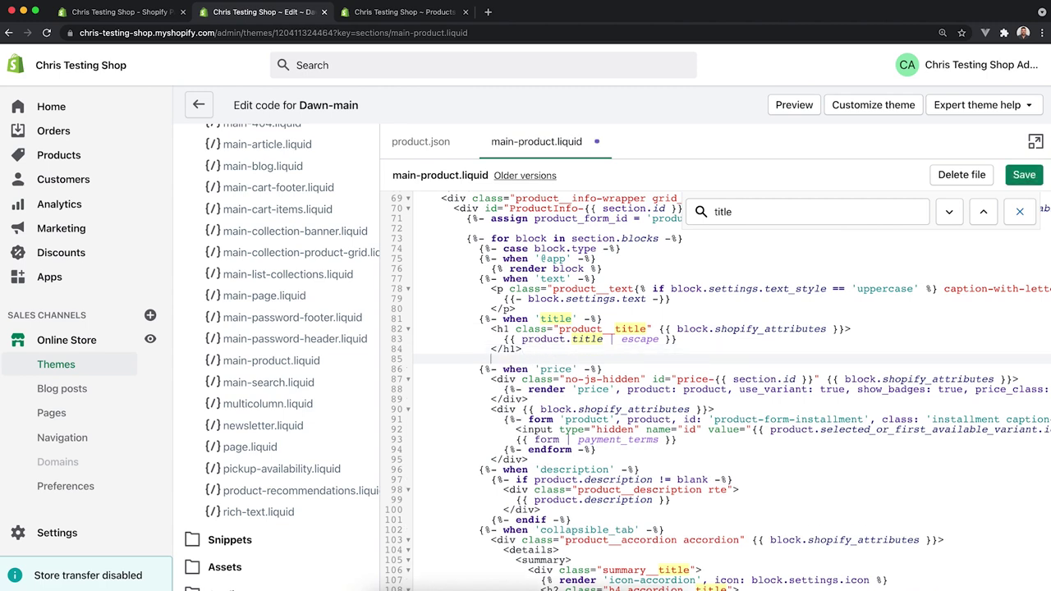
pyautogui.write("{%- when 'image' -%}")
pyautogui.press('Return')
pyautogui.write('<img src="')
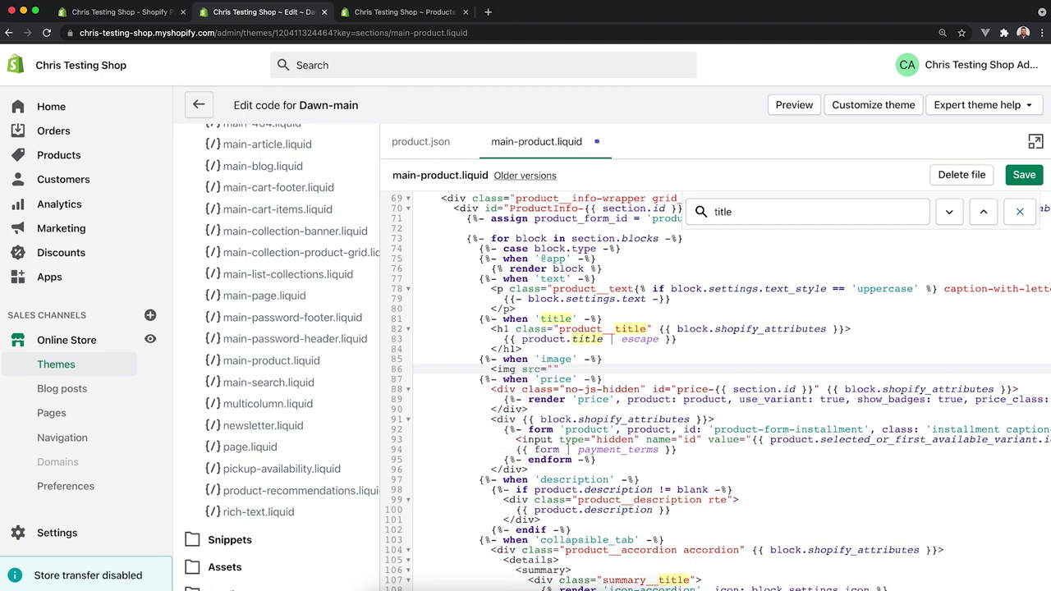
pyautogui.write('">')
pyautogui.press('Left')
pyautogui.press('Left')
pyautogui.write('{{')
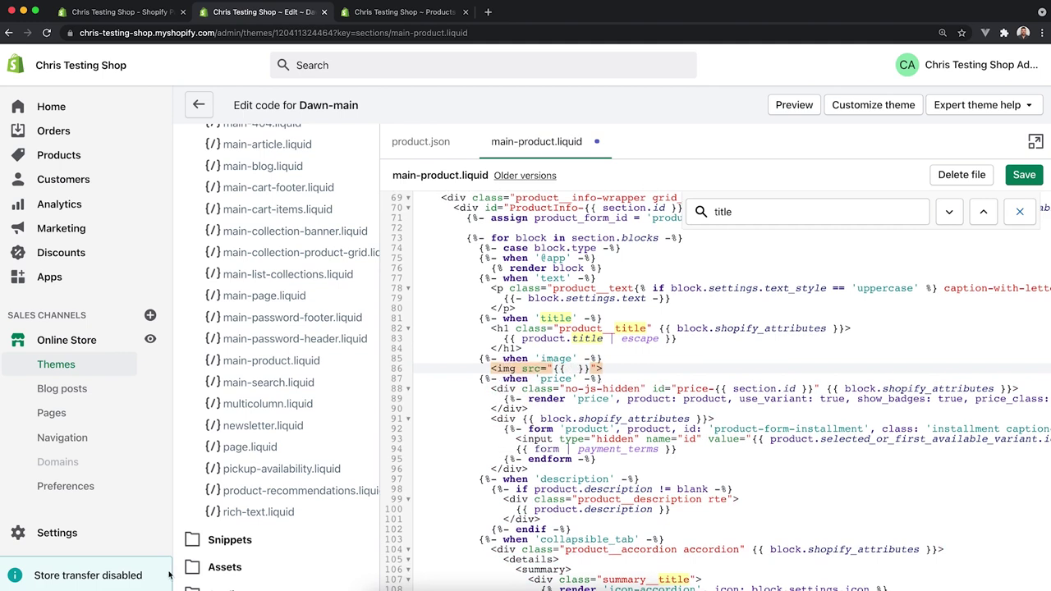
# Open the store's product metafield definitions from Settings in a new browser tab.
pyautogui.rightClick(51, 533)
pyautogui.click(129, 425)
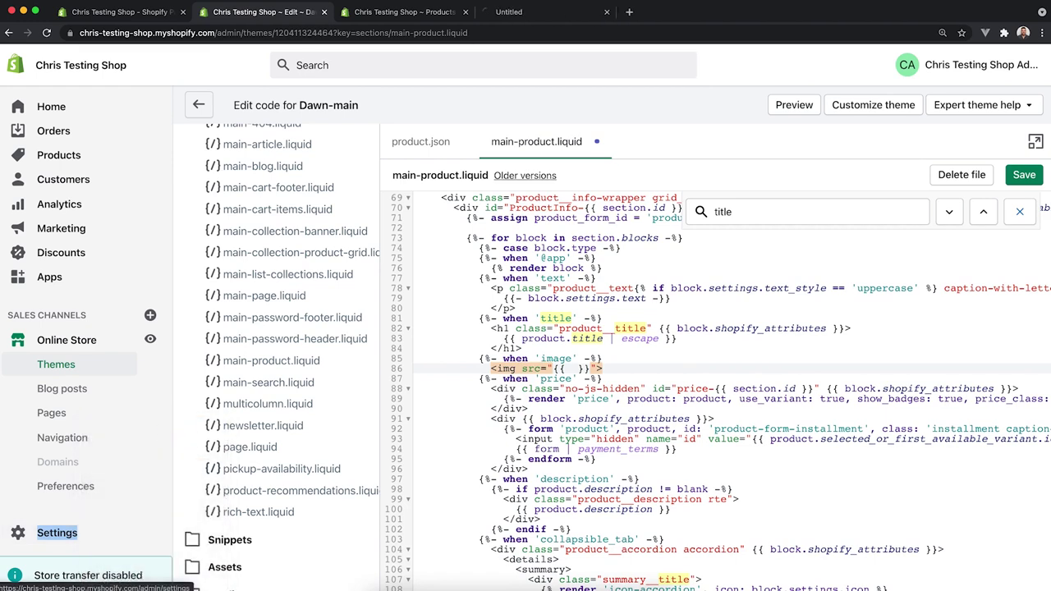
pyautogui.hotkey('ctrl', 'Tab')
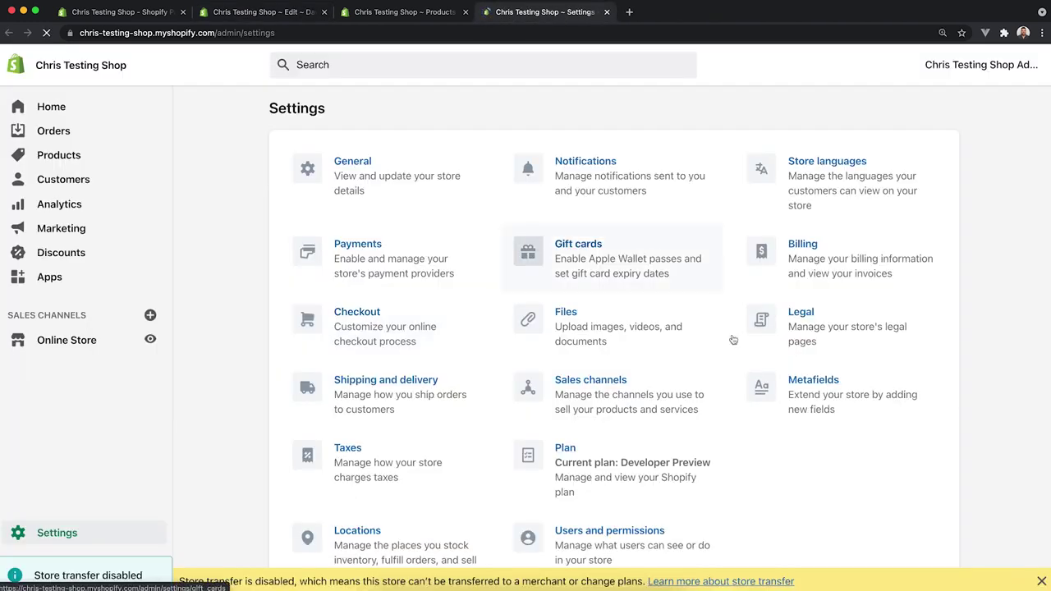
pyautogui.click(816, 402)
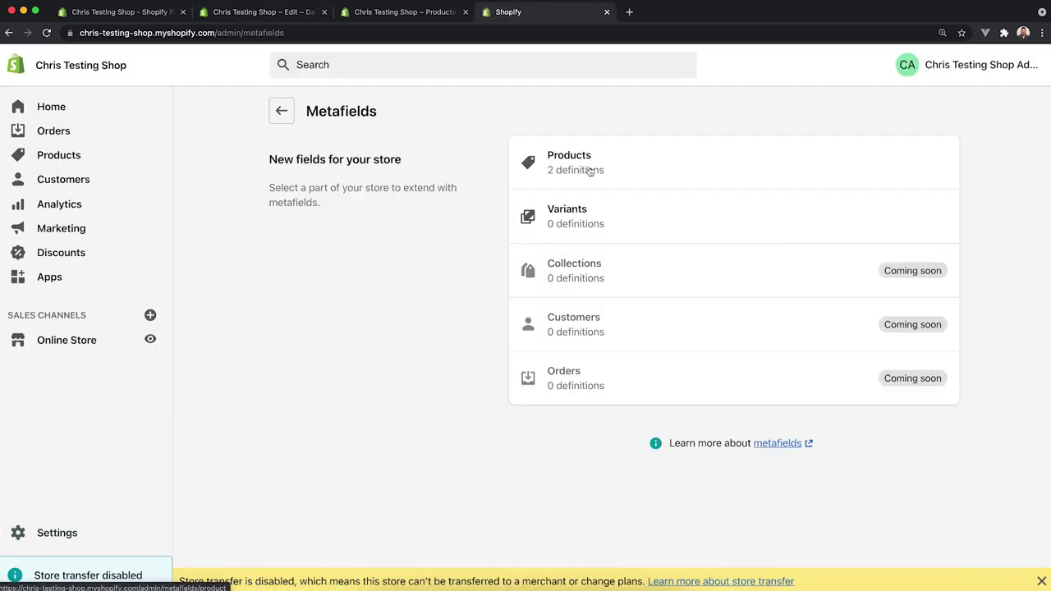
pyautogui.click(587, 171)
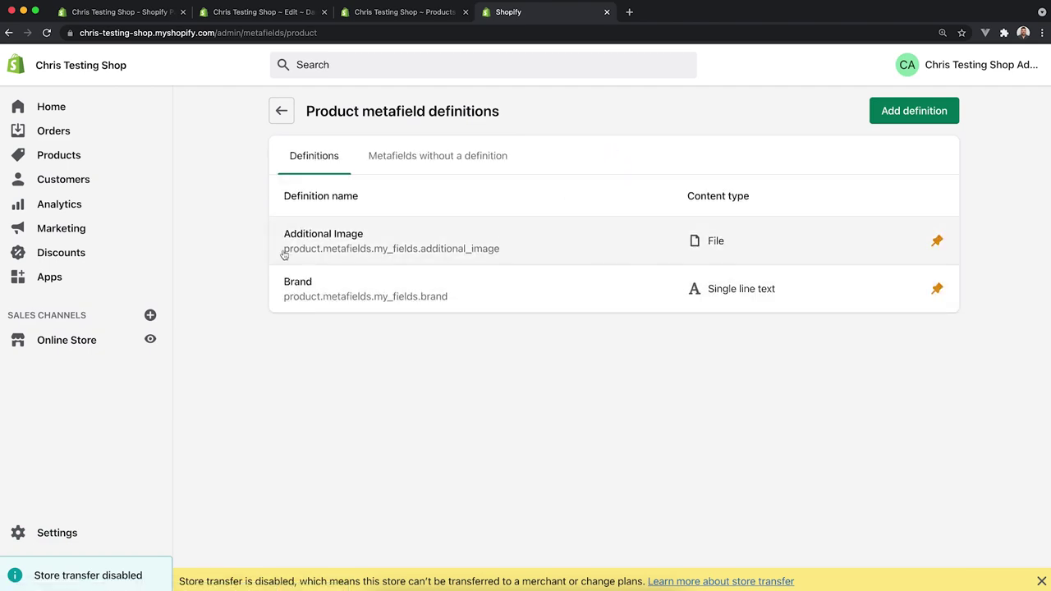
# Copy the Additional Image reference product.metafields.my_fields.additional_image and return to the main-product.liquid code.
pyautogui.moveTo(283, 251); pyautogui.dragTo(504, 254)
pyautogui.hotkey('ctrl', 'c')
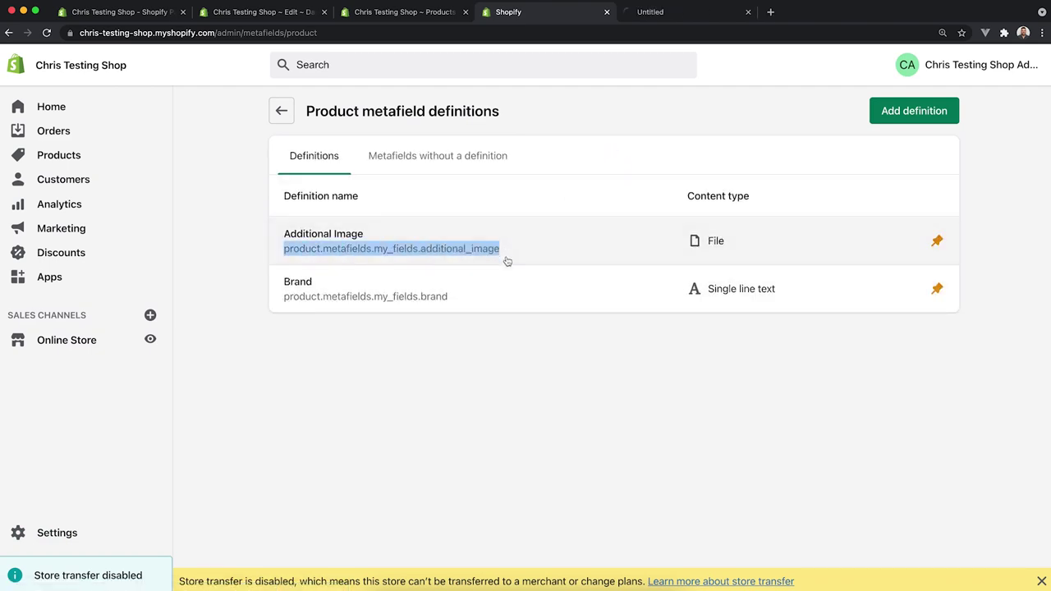
pyautogui.click(747, 12)
pyautogui.click(386, 15)
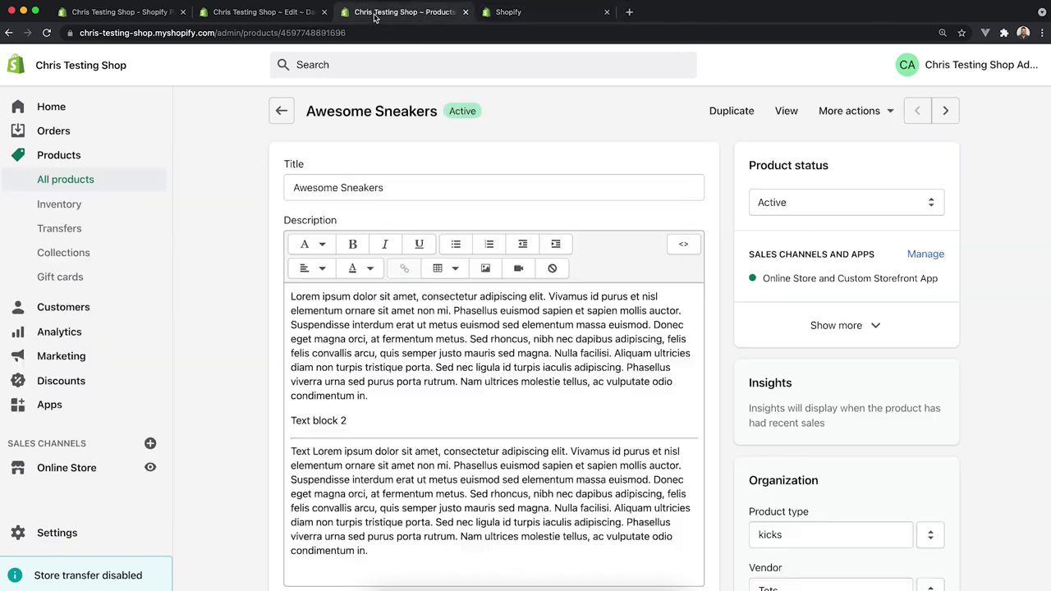
pyautogui.click(308, 12)
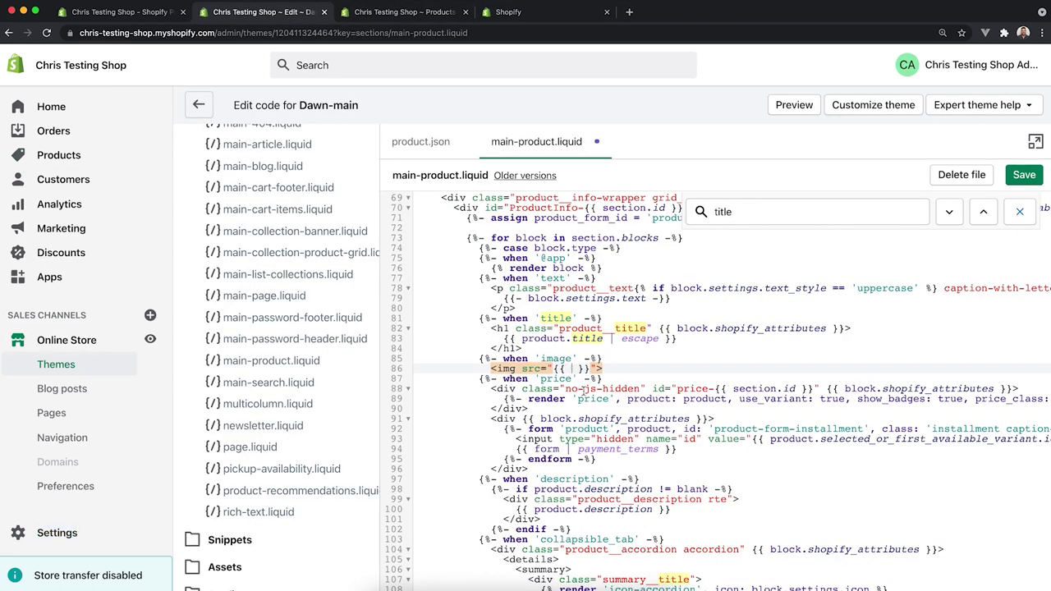
# Fill the img src output with product.metafields.my_fields.additional_image | img_url: '400x'.
pyautogui.hotkey('ctrl', 'v')
pyautogui.write('| img')
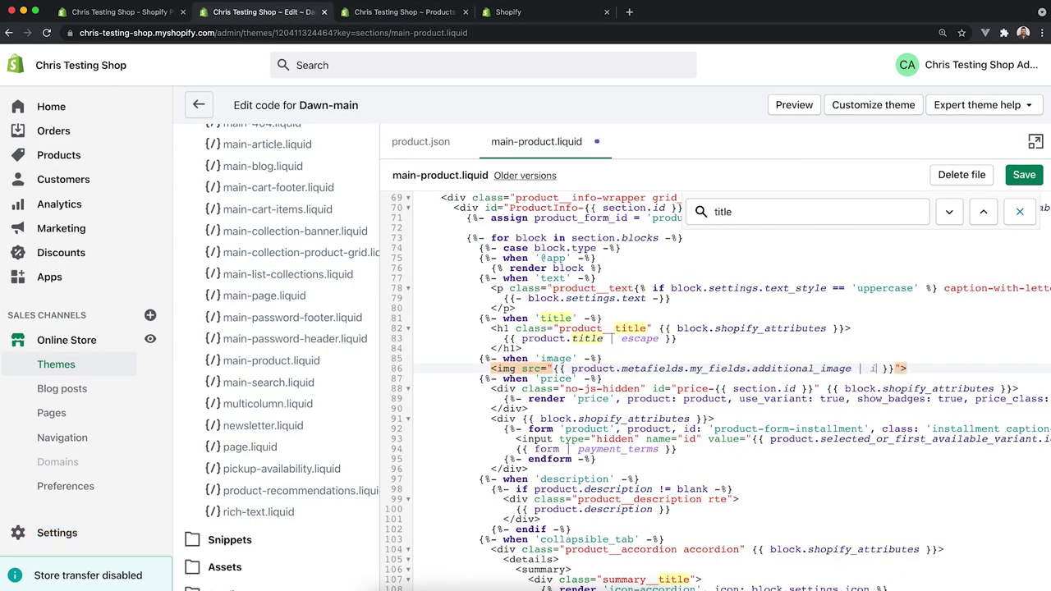
pyautogui.write("_url: ''400x")
pyautogui.hscroll(2, 631, 396)
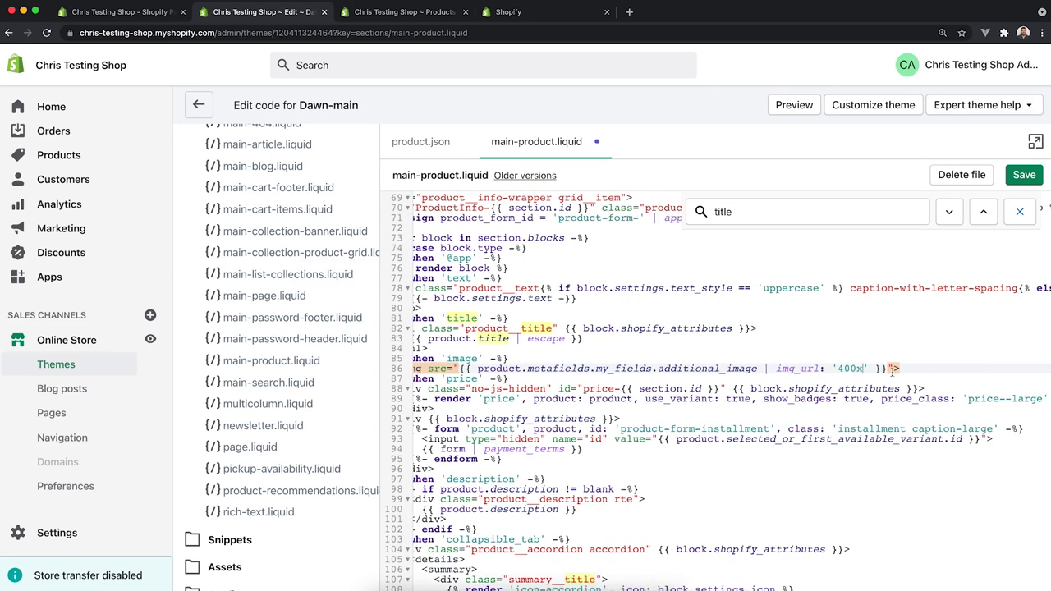
# Add an alt attribute to the img tag that outputs {{ product.metafields.my_fields.additional_image.alt }}.
pyautogui.write('alt="')
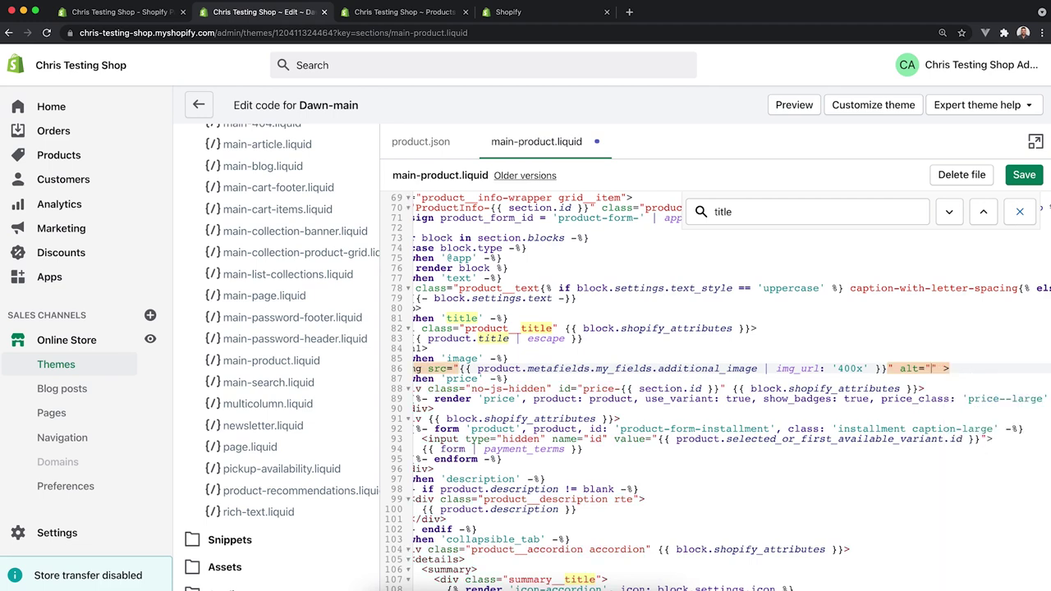
pyautogui.hscroll(5, 715, 394)
pyautogui.write('{{')
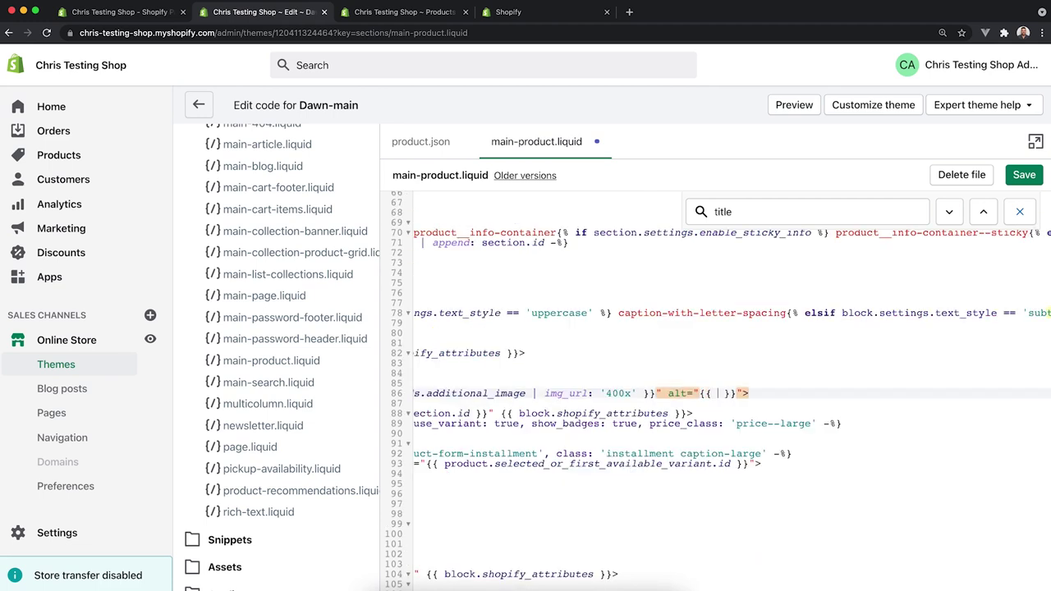
pyautogui.hotkey('ctrl', 'v')
pyautogui.write('.')
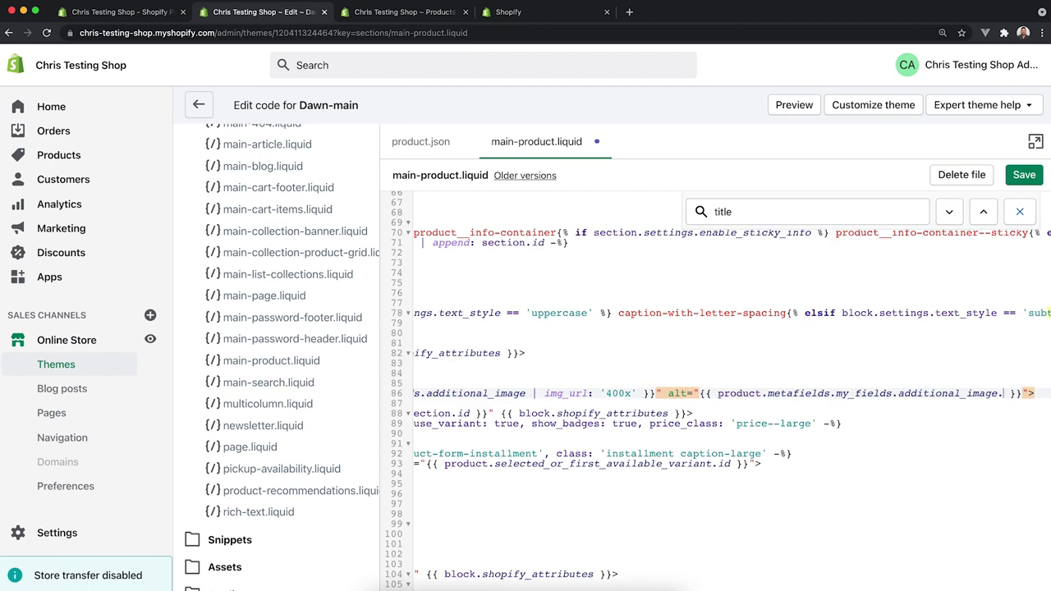
pyautogui.write('alt')
pyautogui.hscroll(-5, 820, 376)
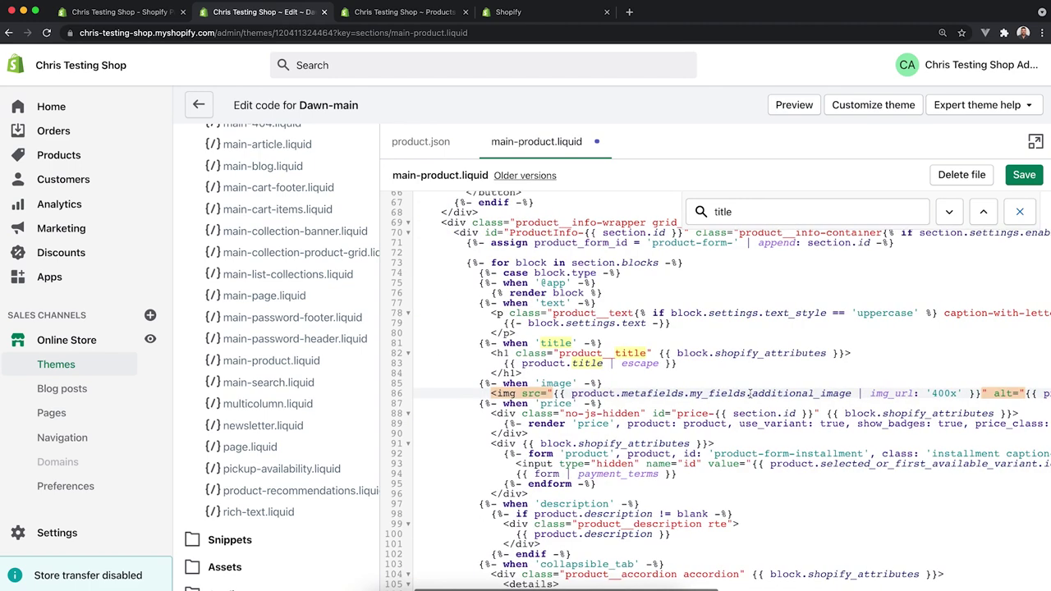
pyautogui.click(750, 210)
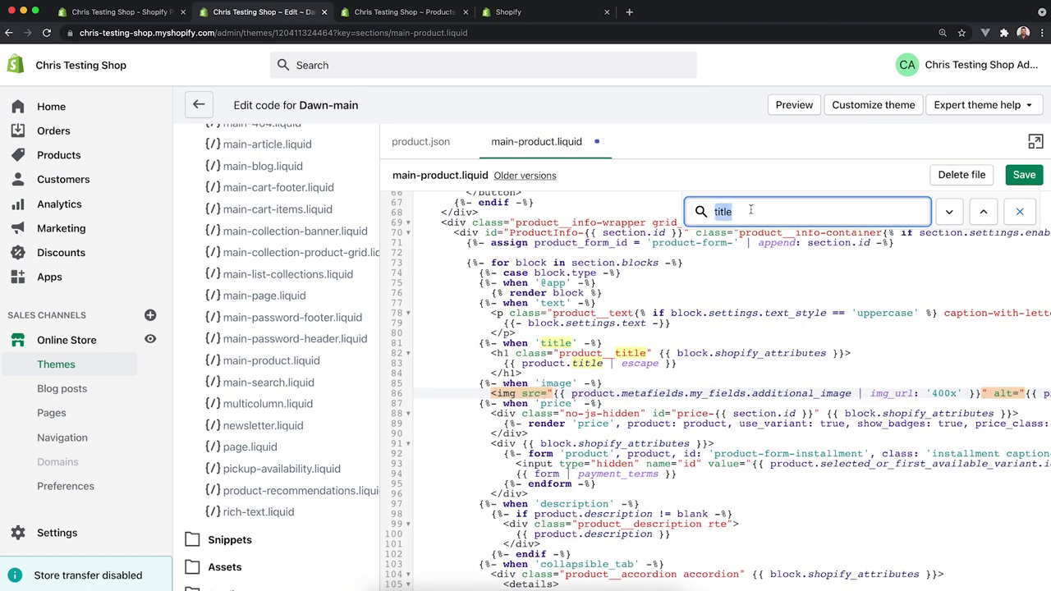
pyautogui.write('image')
pyautogui.press('BackSpace')
pyautogui.press('BackSpace')
pyautogui.press('BackSpace')
pyautogui.press('BackSpace')
pyautogui.press('BackSpace')
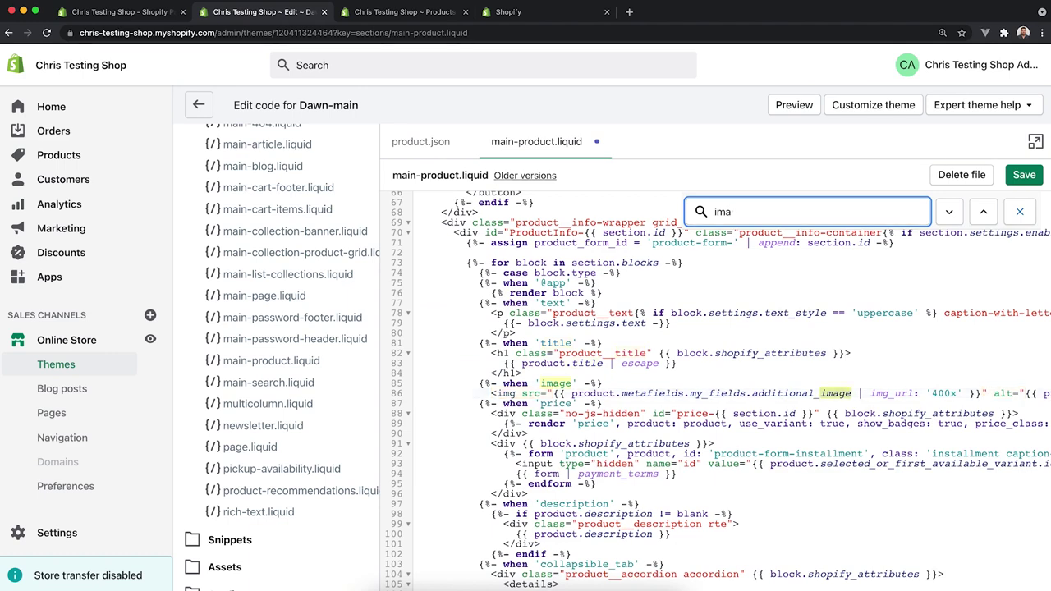
# Search main-product.liquid for "price" to return to the price block definition in the schema.
pyautogui.write('price')
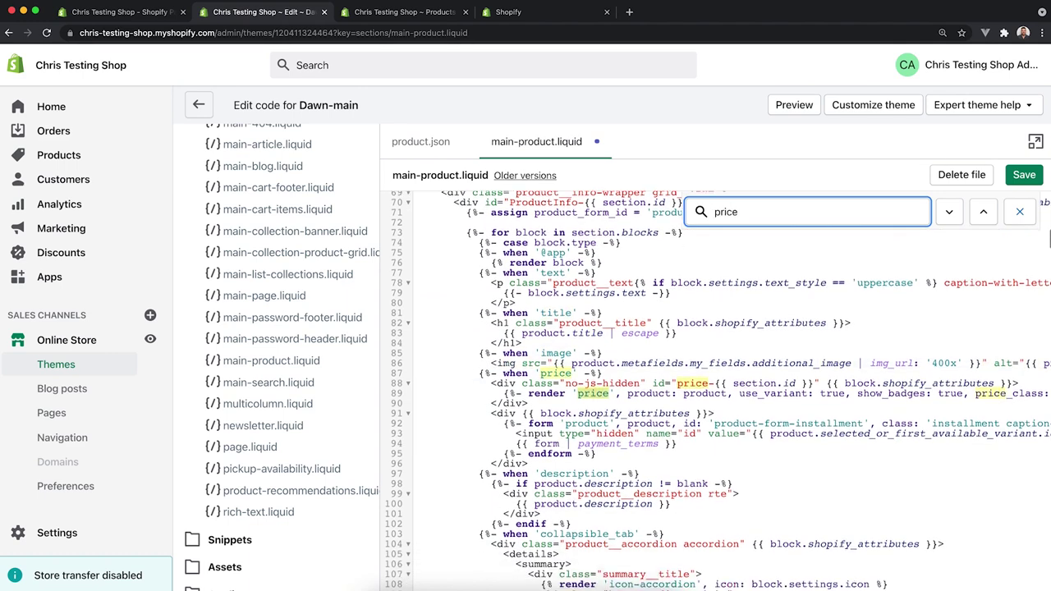
pyautogui.press('Return')
pyautogui.press('Return')
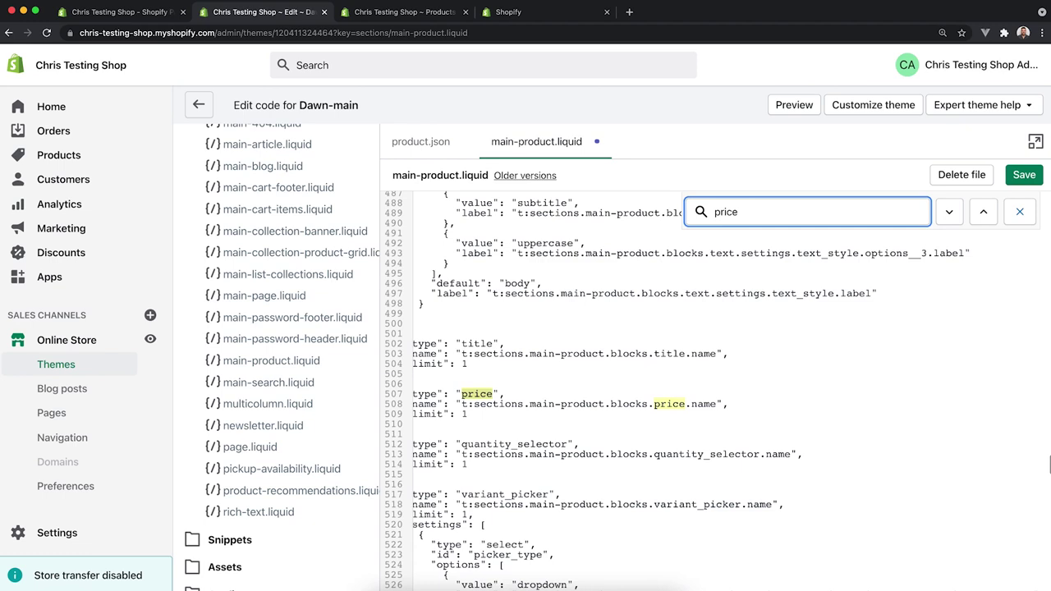
# Duplicate the price block definition in the schema, placing the copy directly below the original.
pyautogui.hscroll(-3, 757, 263)
pyautogui.moveTo(453, 425); pyautogui.dragTo(442, 384)
pyautogui.hotkey('ctrl', 'c')
pyautogui.click(465, 426)
pyautogui.press('Return')
pyautogui.hotkey('ctrl', 'v')
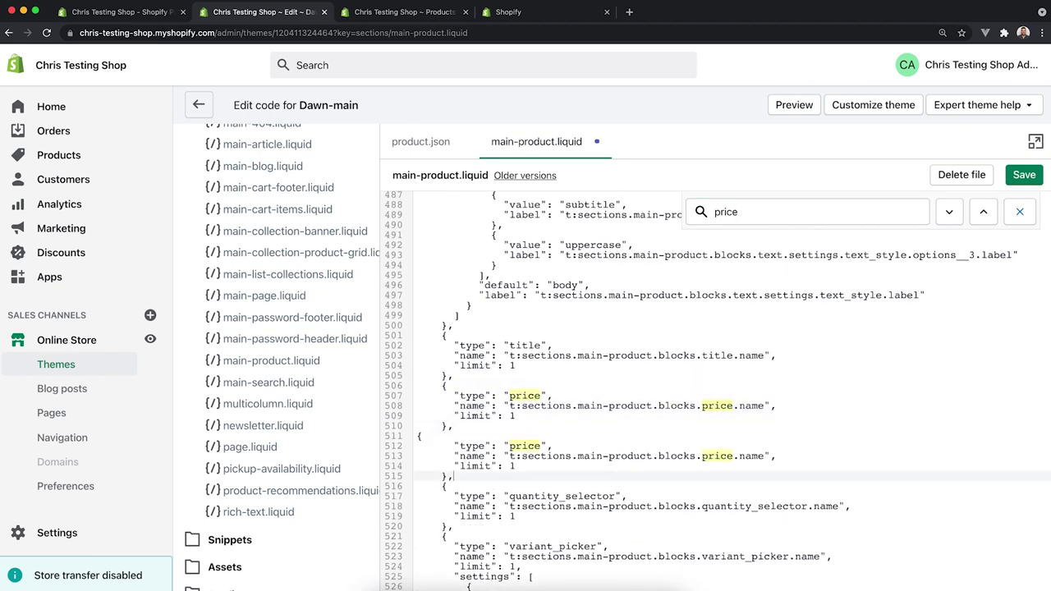
# Fix the opening brace line of the duplicated price block in the schema and set the block's name to "image".
pyautogui.click(418, 438)
pyautogui.write('{')
pyautogui.click(505, 453)
pyautogui.scroll(-2, 484, 414)
pyautogui.moveTo(509, 408); pyautogui.dragTo(763, 409)
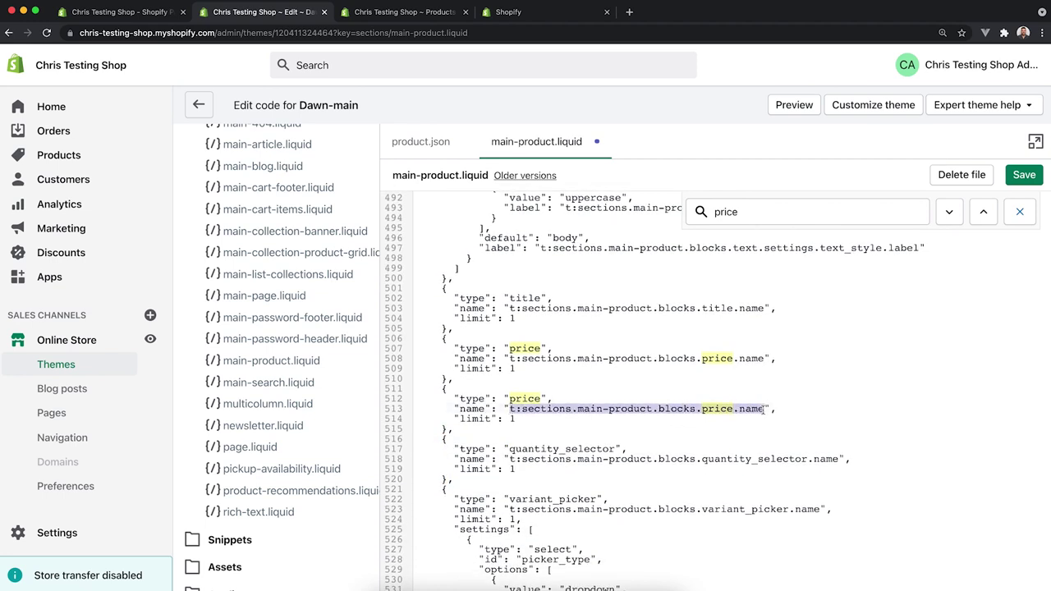
pyautogui.write('imag')
# Set the duplicated block's type to "image" and save main-product.liquid.
pyautogui.click(509, 399)
pyautogui.doubleClick(510, 399)
pyautogui.write('image')
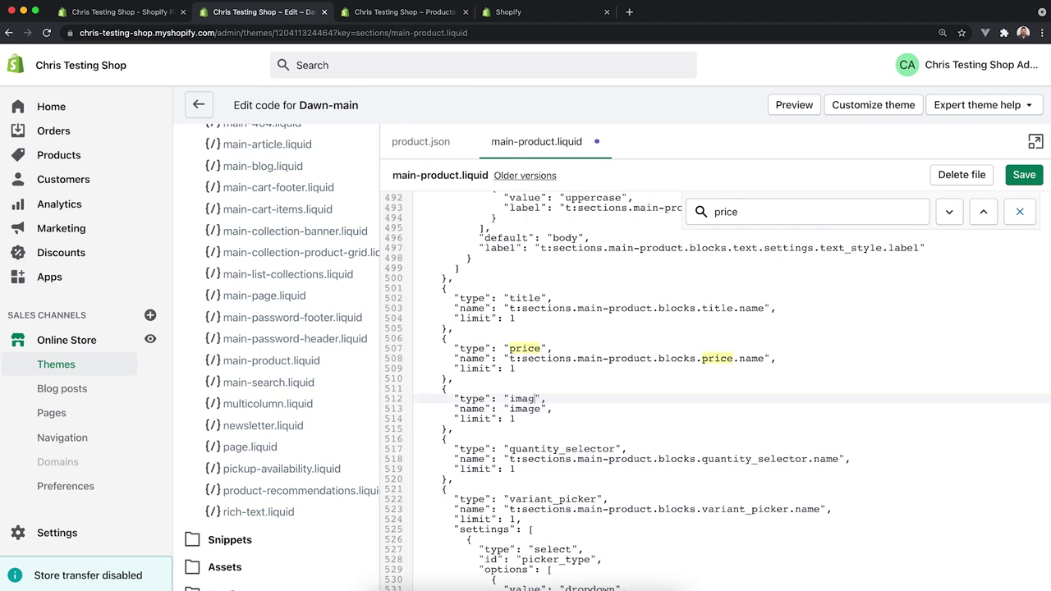
pyautogui.click(653, 419)
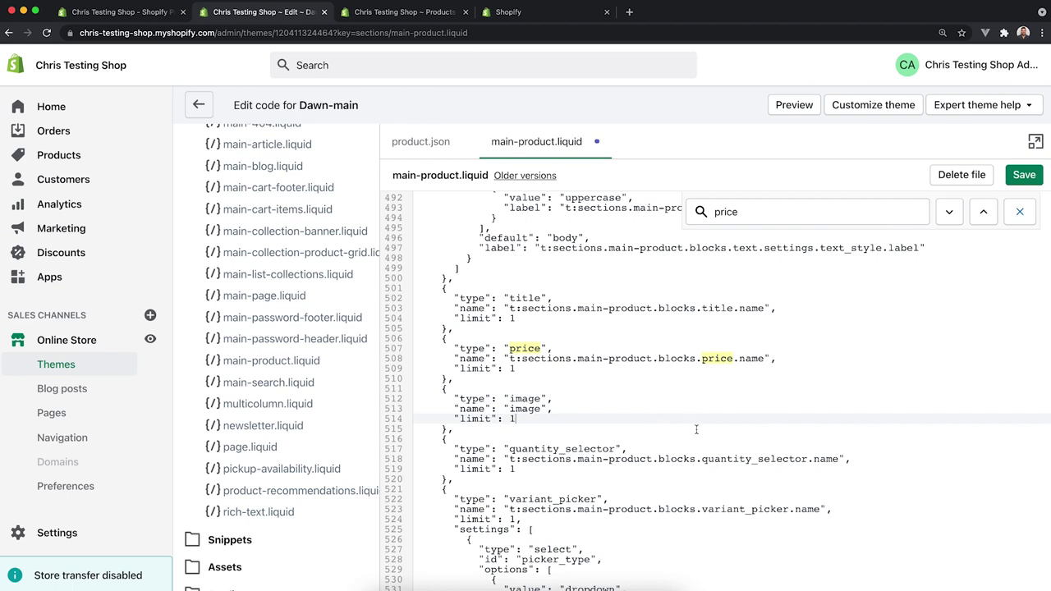
pyautogui.click(1025, 185)
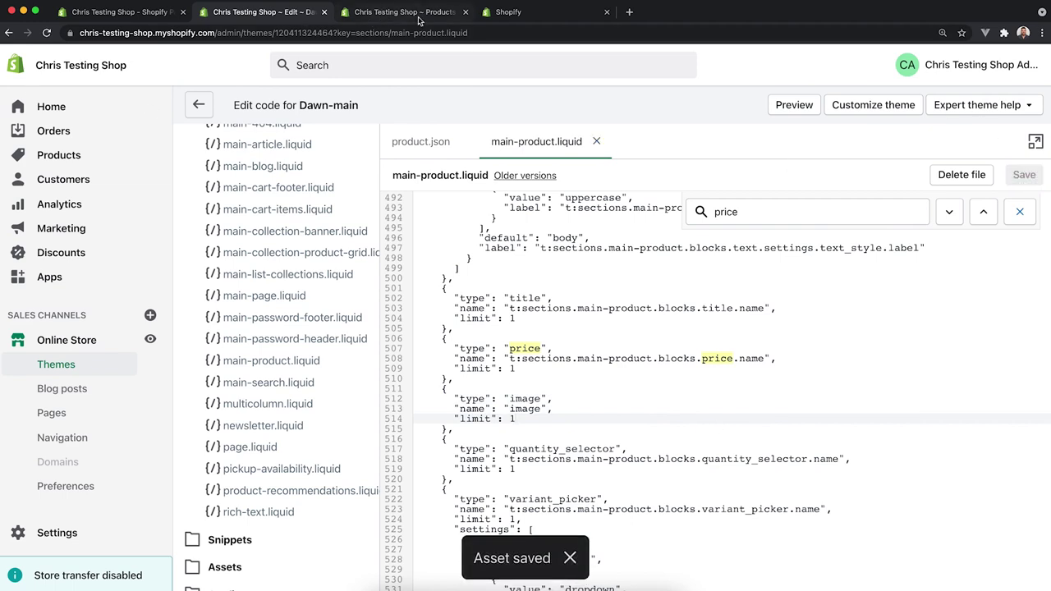
# Open the theme customizer in a new tab and switch it to the Default product template.
pyautogui.rightClick(872, 107)
pyautogui.click(870, 117)
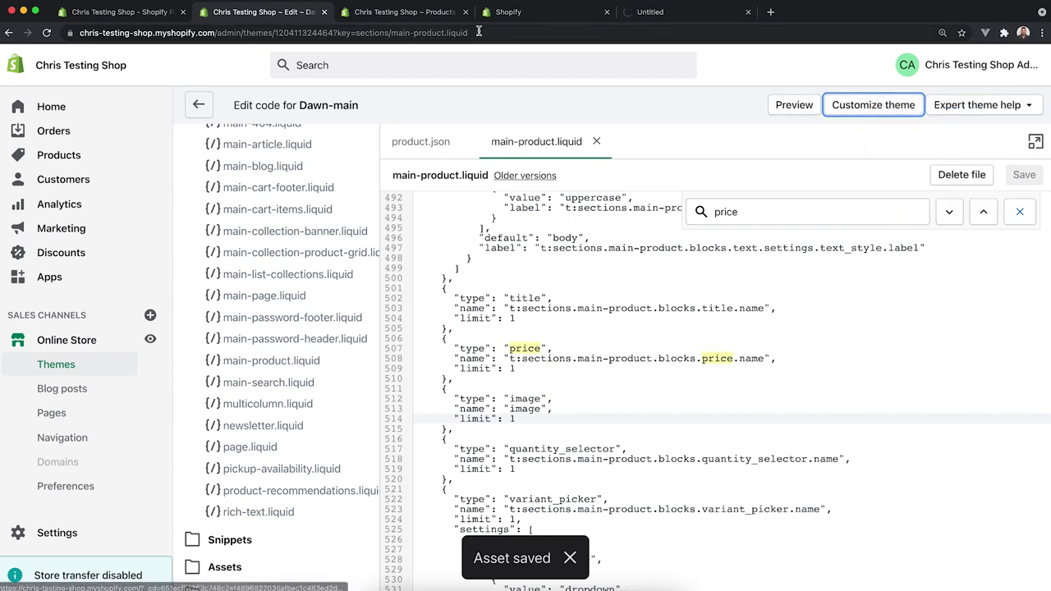
pyautogui.press('super+9')
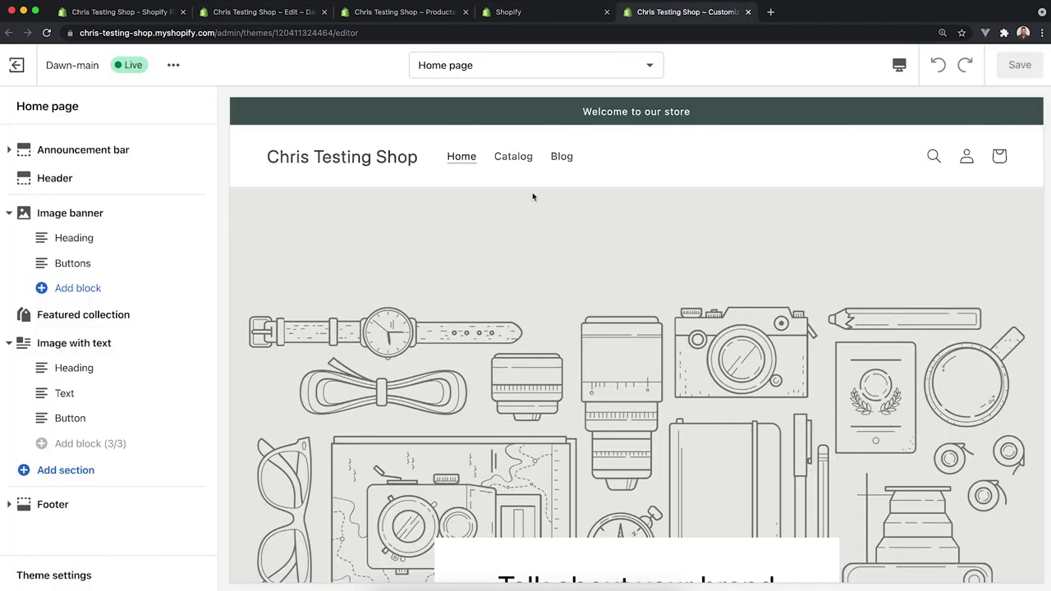
pyautogui.click(534, 64)
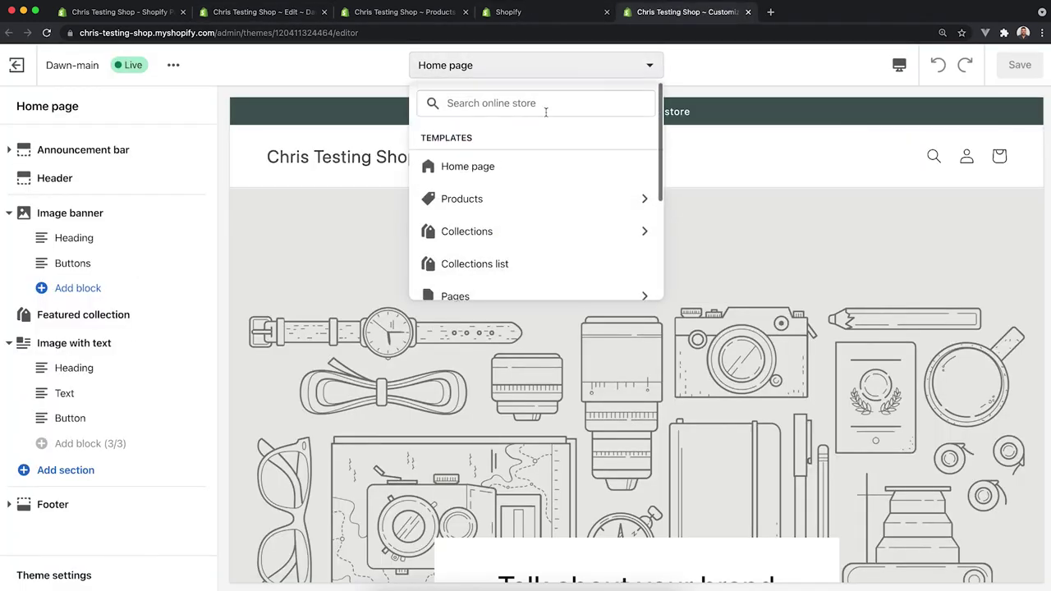
pyautogui.click(633, 202)
pyautogui.click(486, 173)
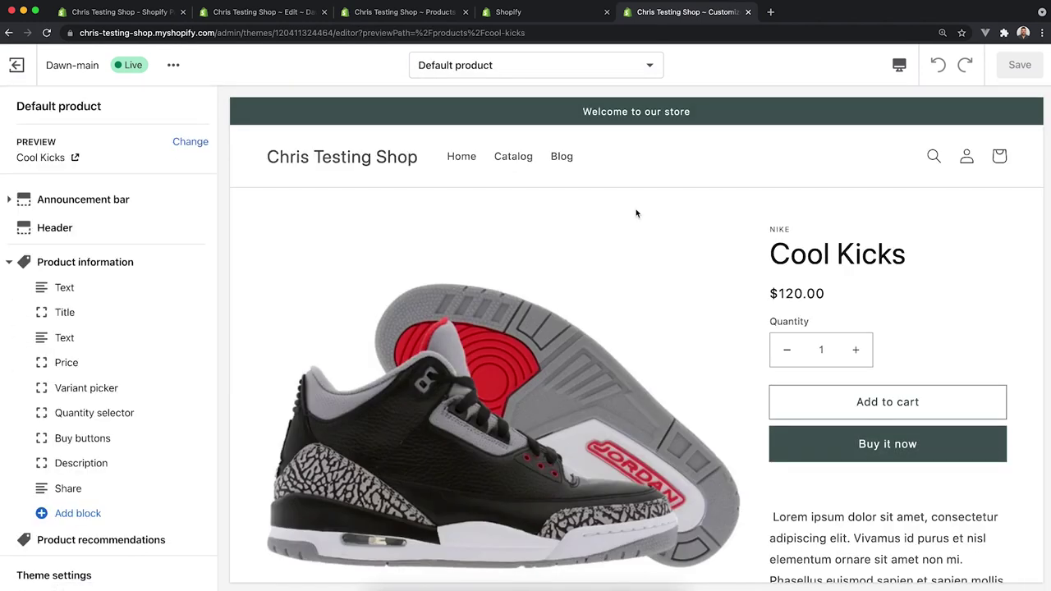
# Add the custom image block to Product information and check how it renders on the Cool Kicks preview.
pyautogui.click(106, 515)
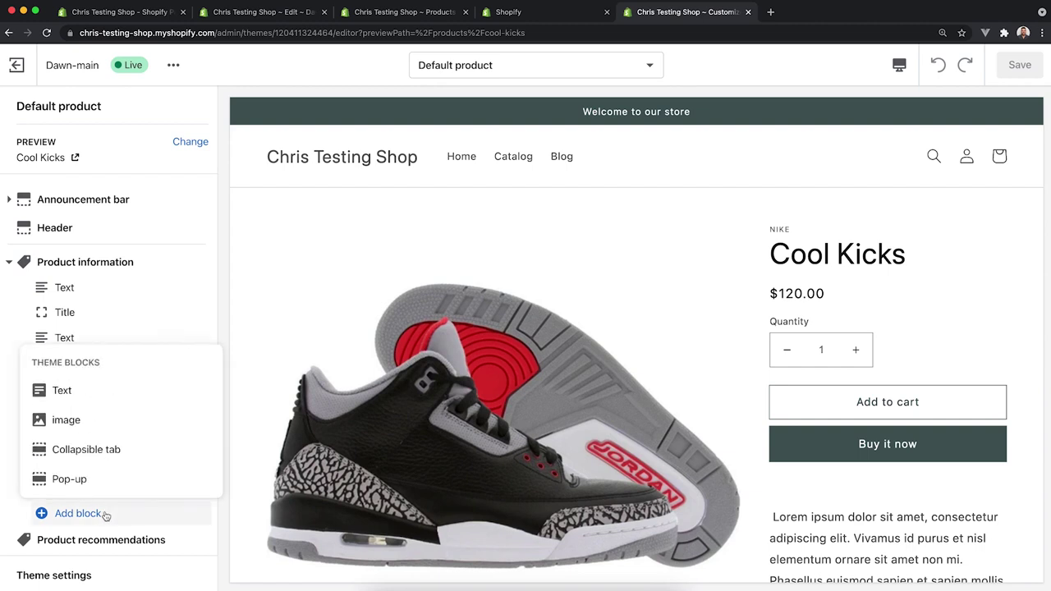
pyautogui.click(85, 427)
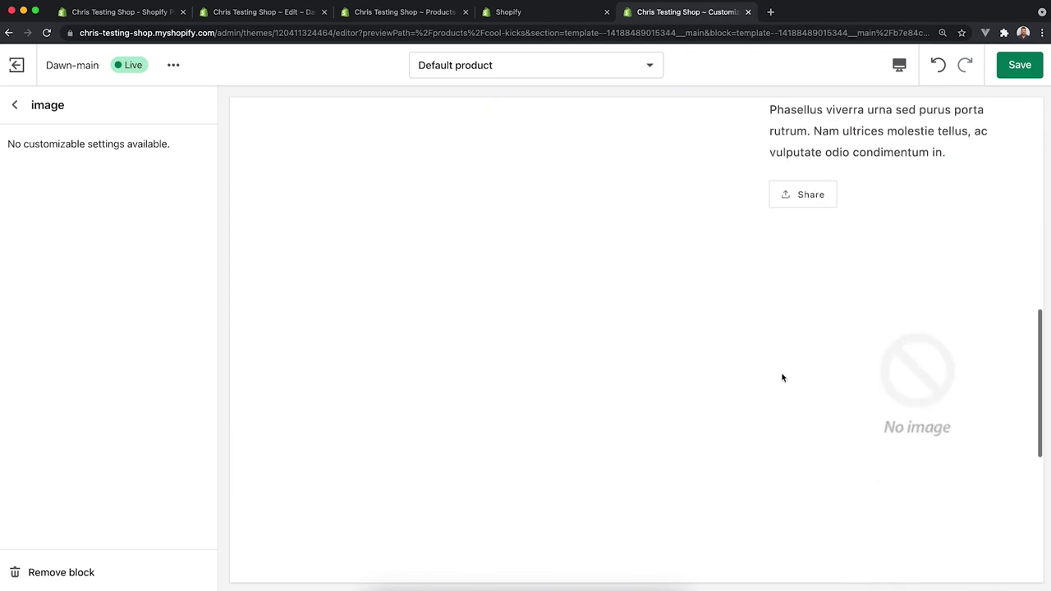
pyautogui.click(25, 108)
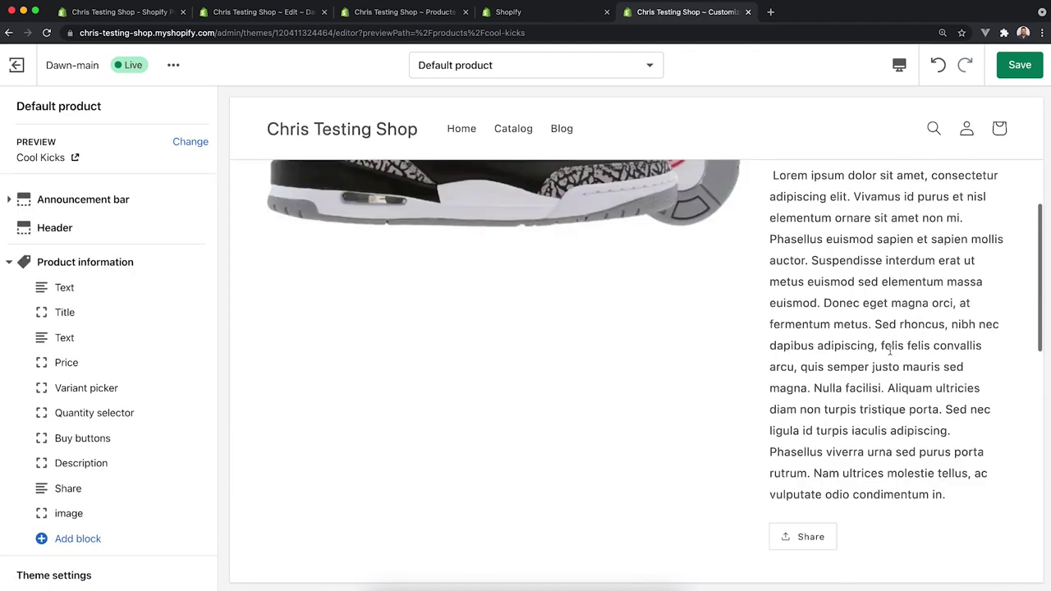
pyautogui.scroll(10, 889, 353)
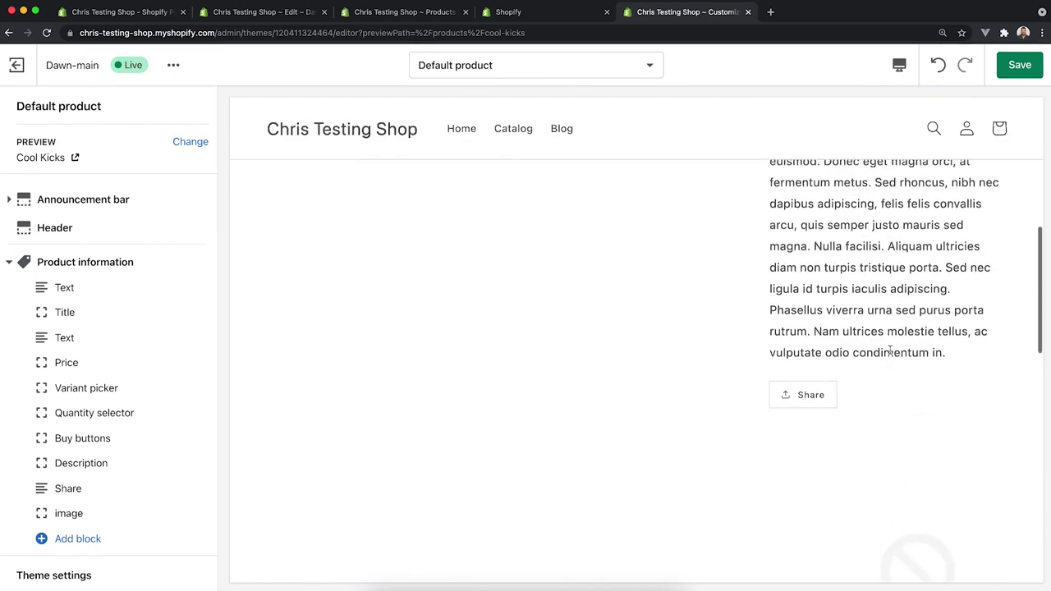
# Return to the code editor and search main-product.liquid for "image" to find the image block's when case.
pyautogui.click(400, 13)
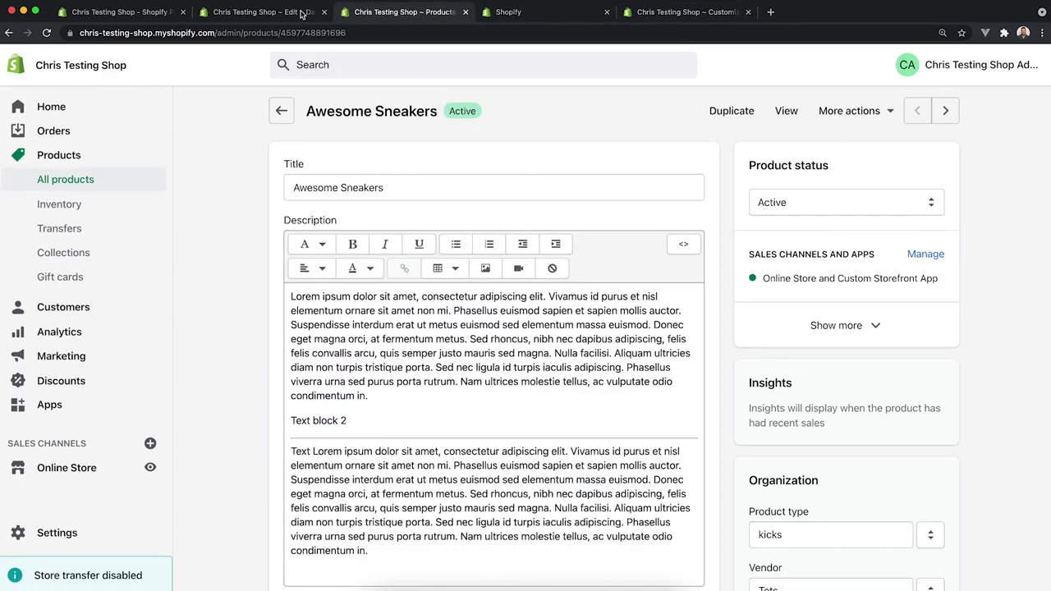
pyautogui.click(263, 11)
pyautogui.scroll(2, 658, 269)
pyautogui.doubleClick(767, 212)
pyautogui.write('image')
pyautogui.press('Return')
pyautogui.press('Return')
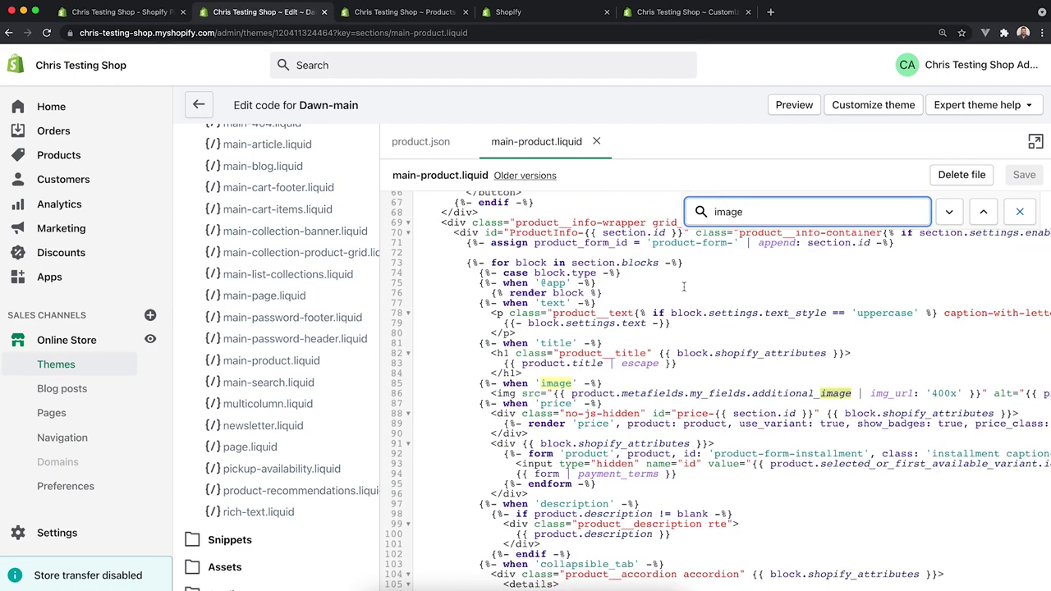
# Insert the condition {% if product.metafields.my_fields.additional_image %} on a new line above the img tag.
pyautogui.click(609, 384)
pyautogui.press('Return')
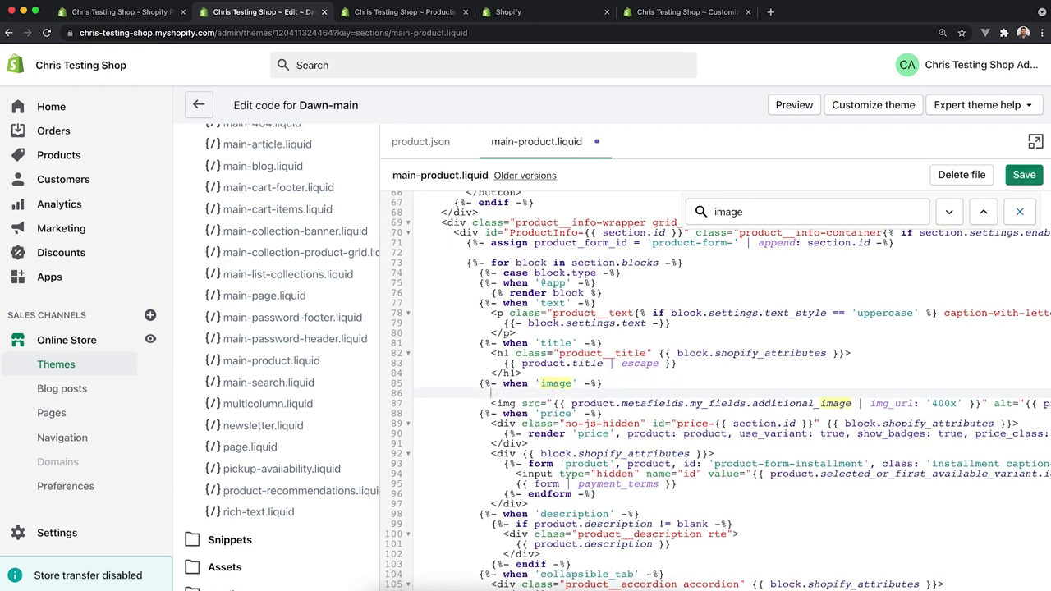
pyautogui.write('{% if')
pyautogui.moveTo(851, 403); pyautogui.dragTo(572, 403)
pyautogui.press('super+c')
pyautogui.click(534, 393)
pyautogui.press('super+v')
pyautogui.write('%}')
# Indent the img tag inside the condition and close it with {% endif %} on the line below.
pyautogui.click(491, 403)
pyautogui.press('Tab')
pyautogui.press('End')
pyautogui.press('Return')
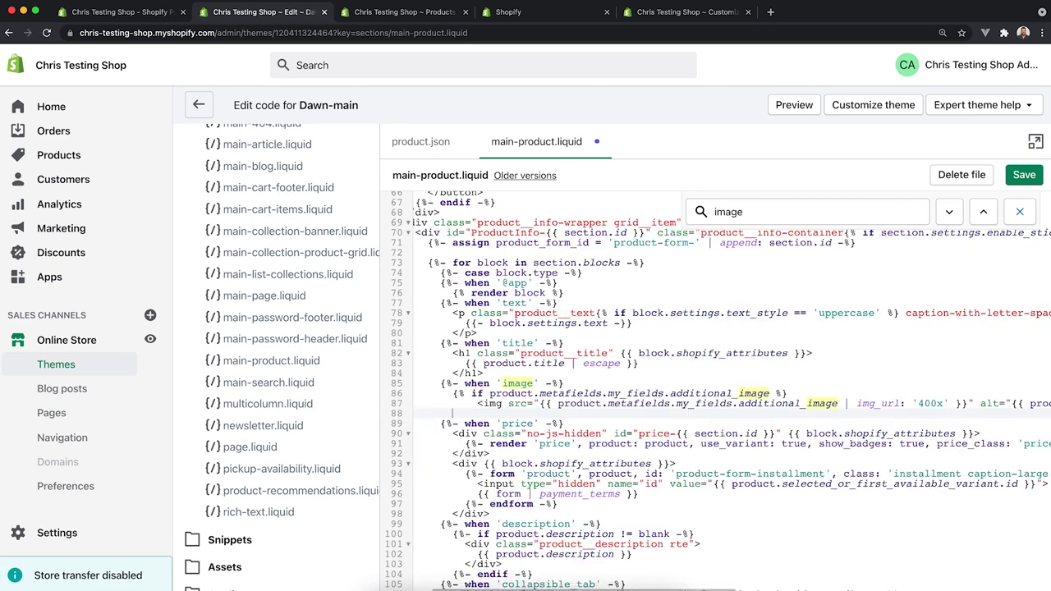
pyautogui.write('{% endif %}')
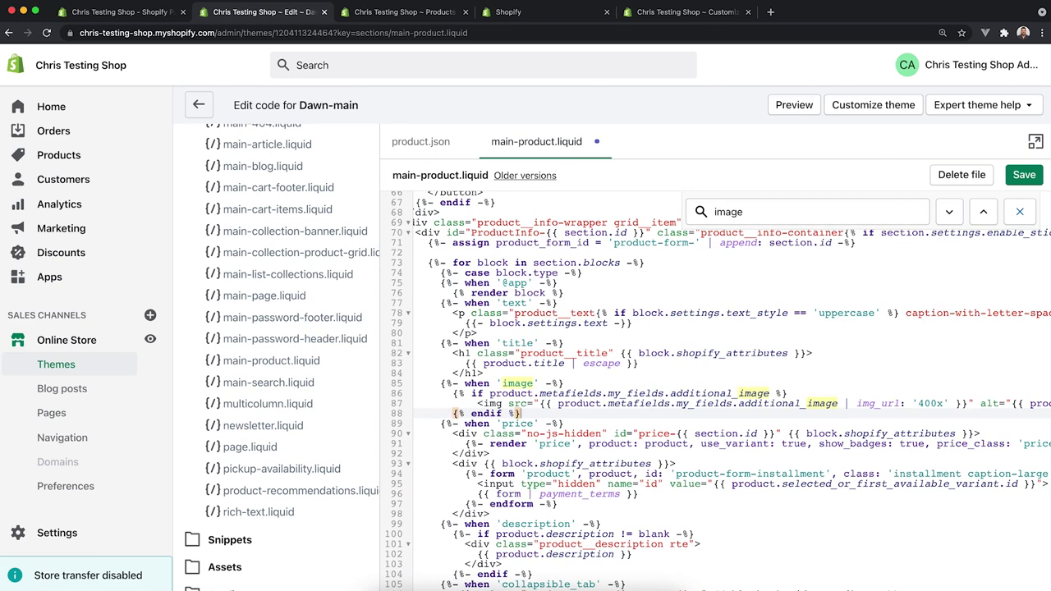
# Extend the additional_image condition with != blank and save main-product.liquid.
pyautogui.click(772, 393)
pyautogui.write('== bl')
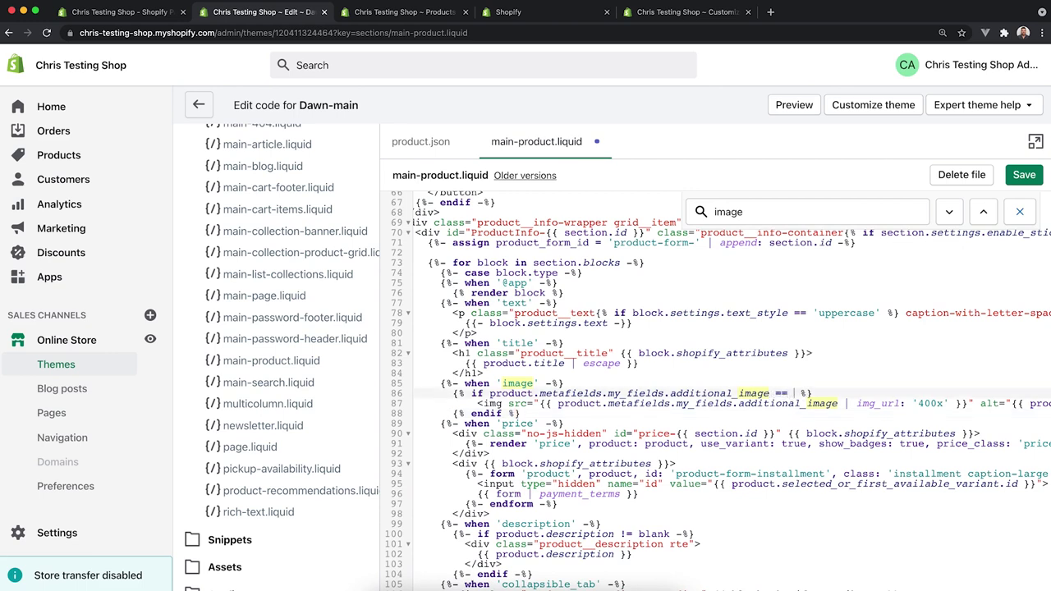
pyautogui.press('BackSpace')
pyautogui.press('BackSpace')
pyautogui.press('BackSpace')
pyautogui.press('BackSpace')
pyautogui.press('BackSpace')
pyautogui.write('!= blank')
pyautogui.click(842, 403)
pyautogui.click(1024, 174)
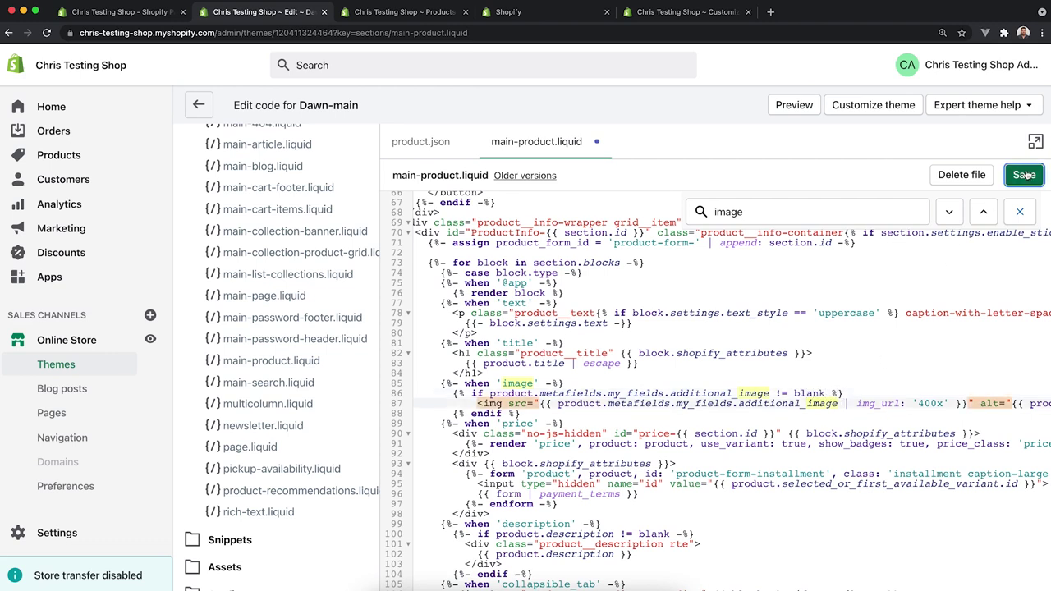
# Reload the product template in the theme customizer, add the image block to Product information, and check the Cool Kicks preview.
pyautogui.click(644, 12)
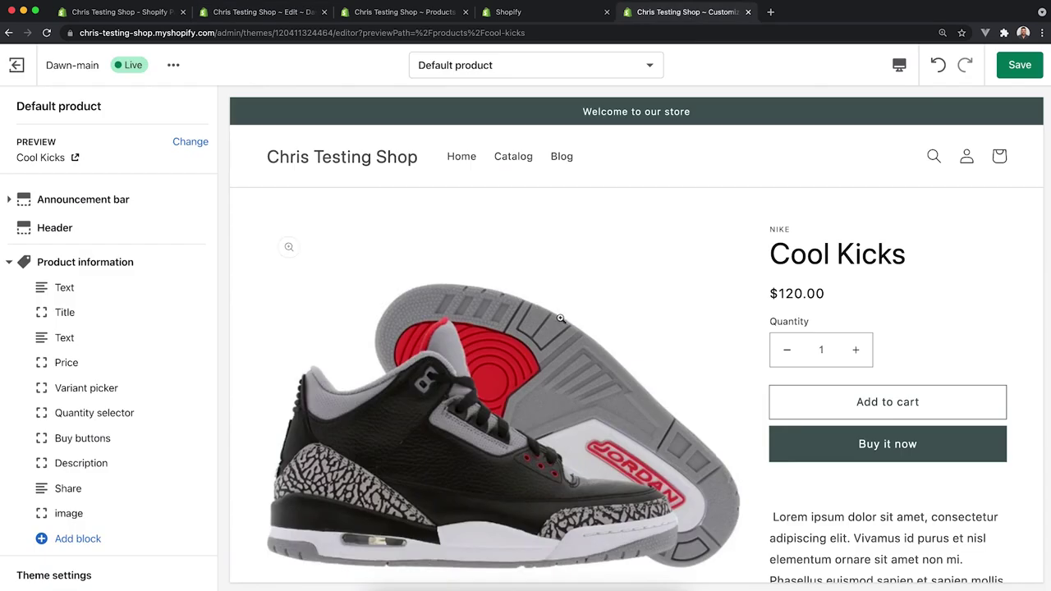
pyautogui.click(573, 228)
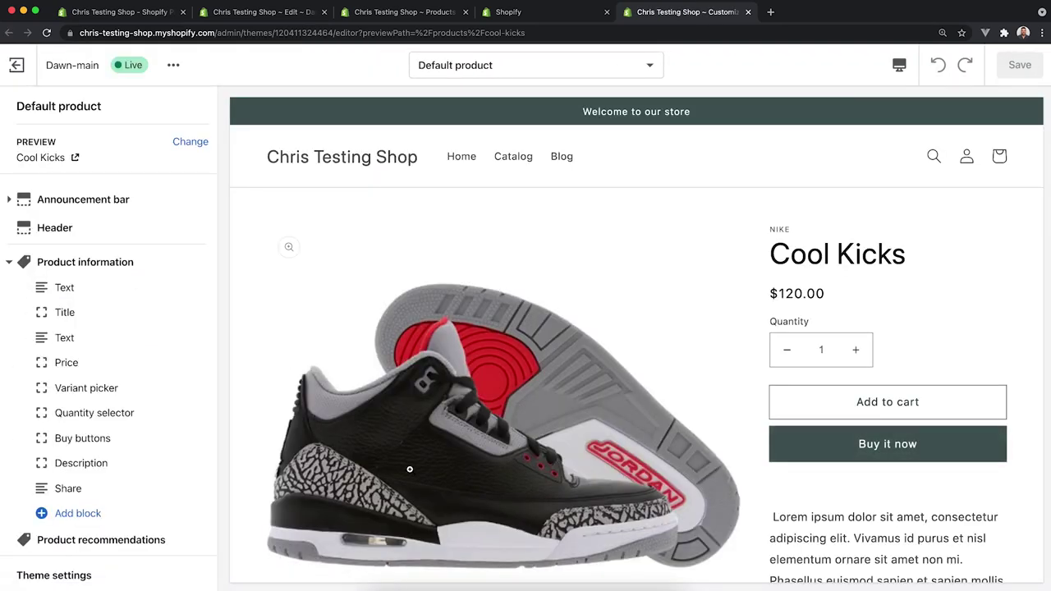
pyautogui.click(82, 512)
pyautogui.click(101, 423)
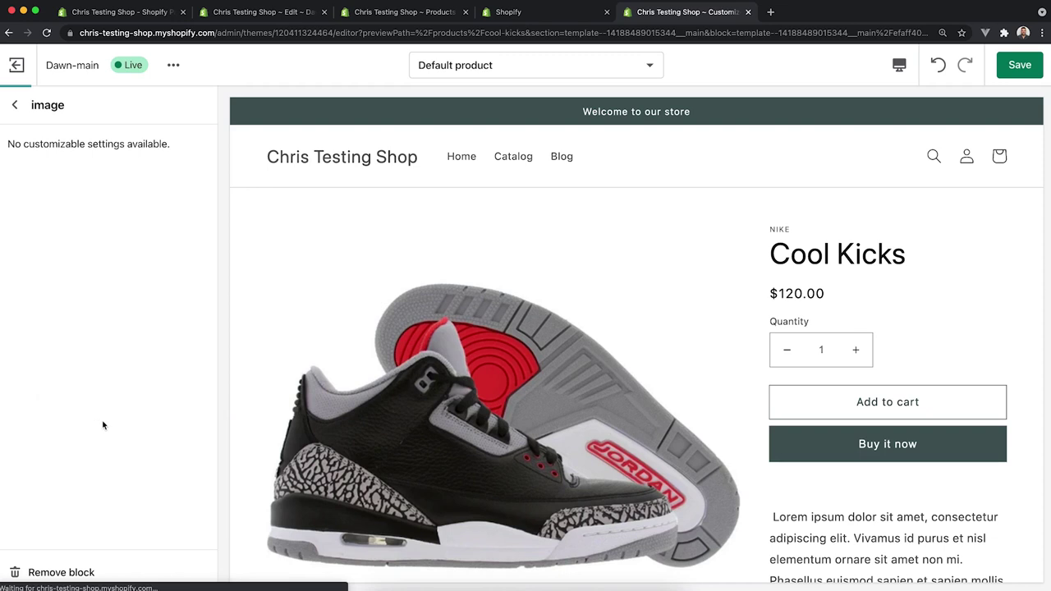
pyautogui.scroll(-10, 770, 280)
pyautogui.scroll(10, 770, 280)
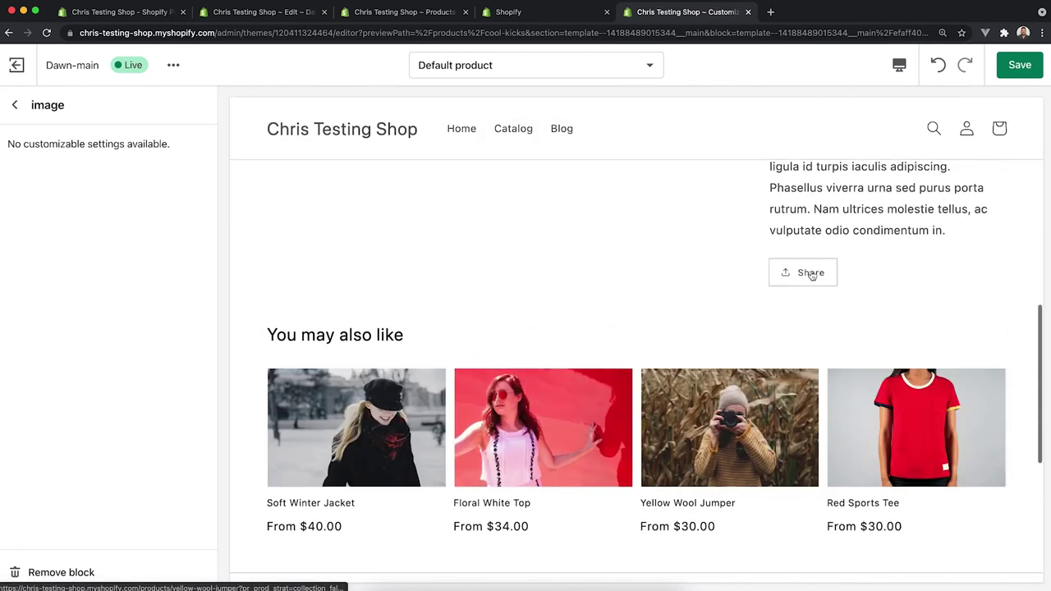
pyautogui.scroll(3, 911, 370)
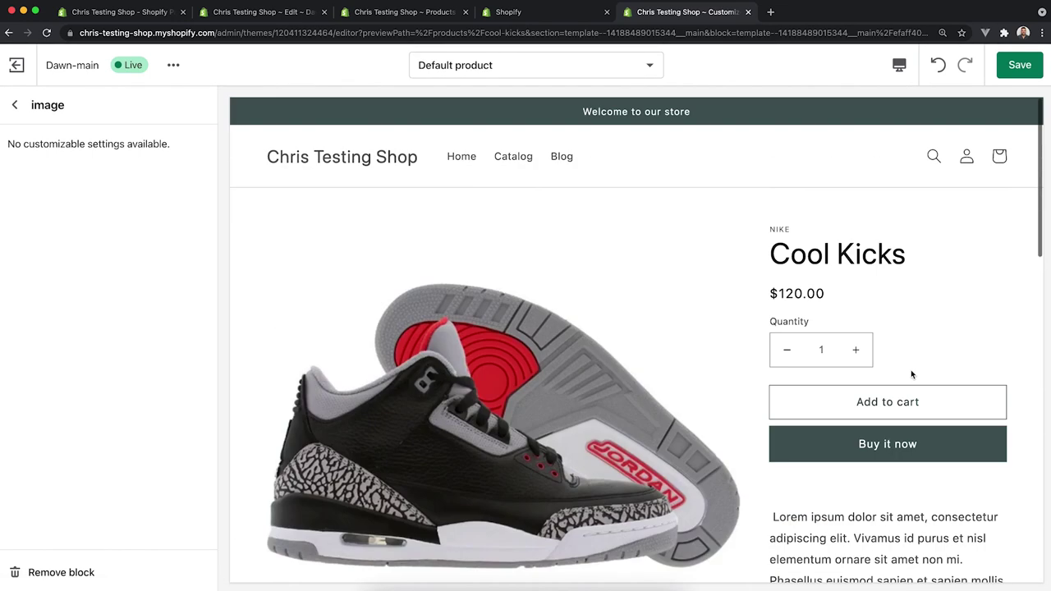
pyautogui.click(14, 104)
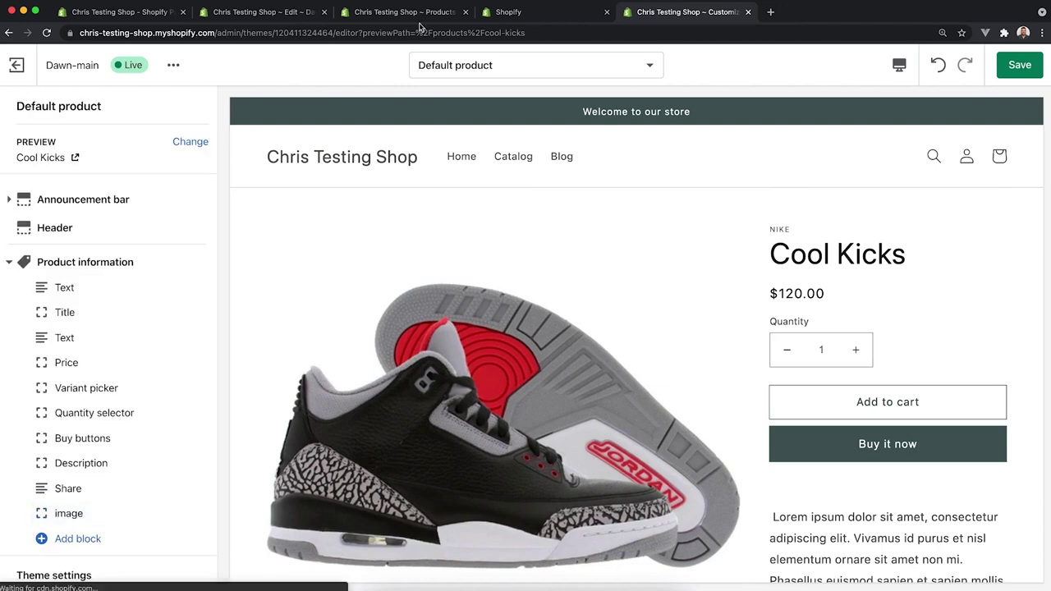
# Change the template's preview product to Awesome Sneakers and check the image block beneath the product description.
pyautogui.click(519, 16)
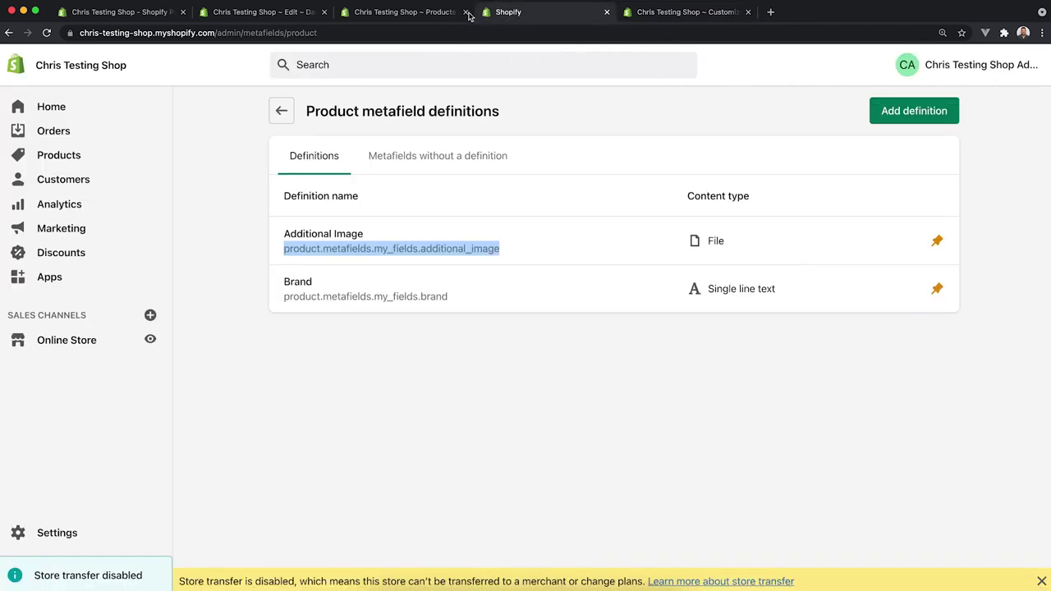
pyautogui.click(426, 15)
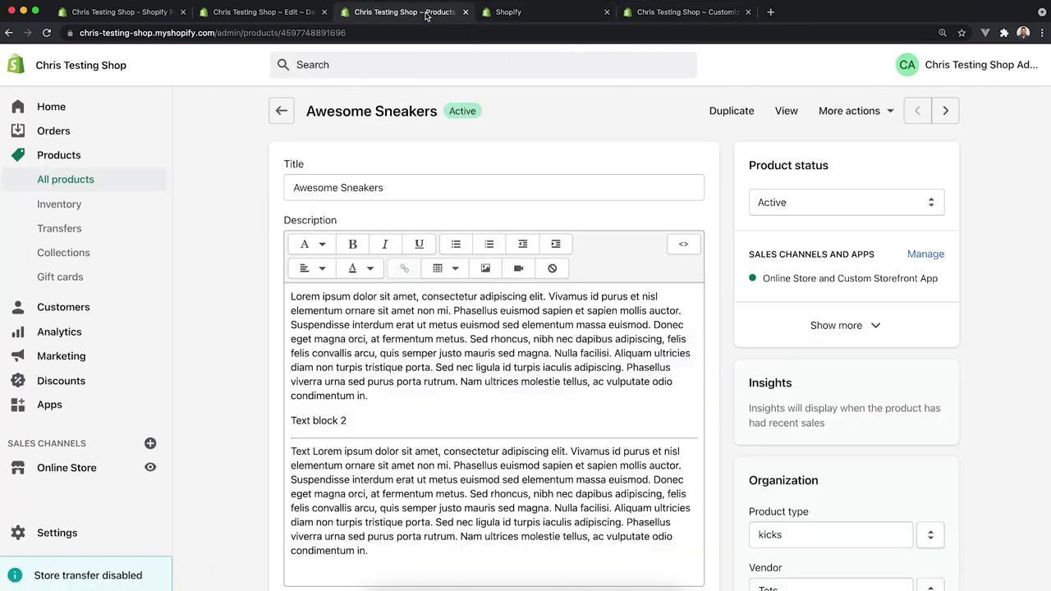
pyautogui.click(656, 10)
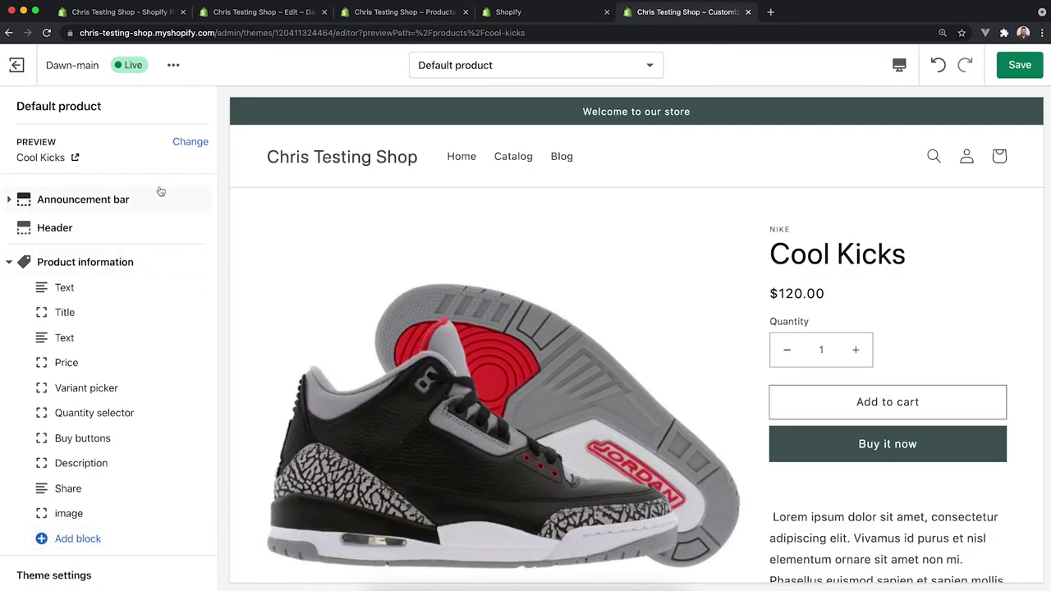
pyautogui.click(190, 141)
pyautogui.click(157, 148)
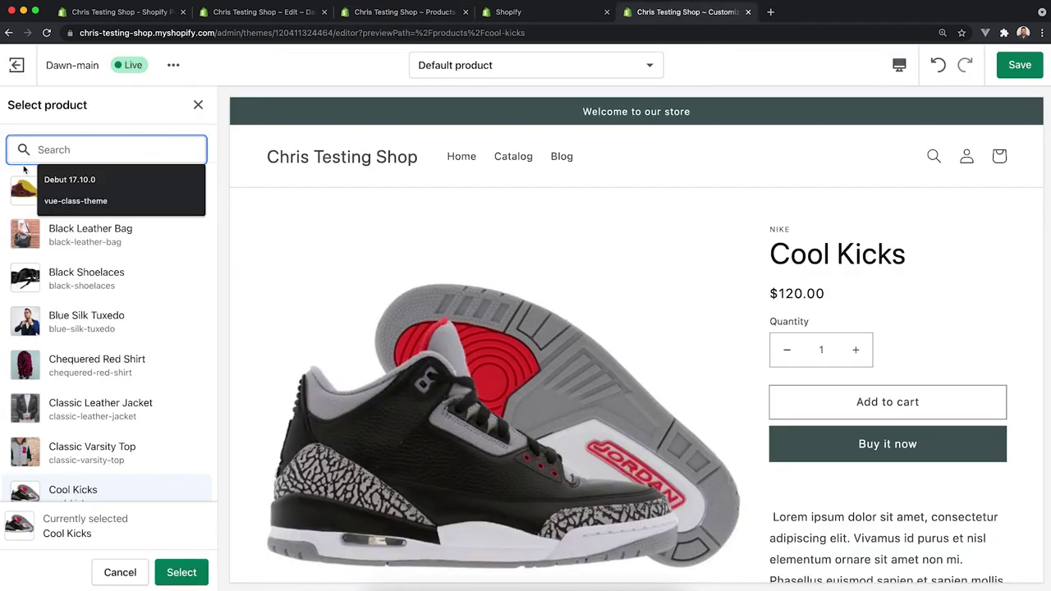
pyautogui.click(25, 171)
pyautogui.click(181, 572)
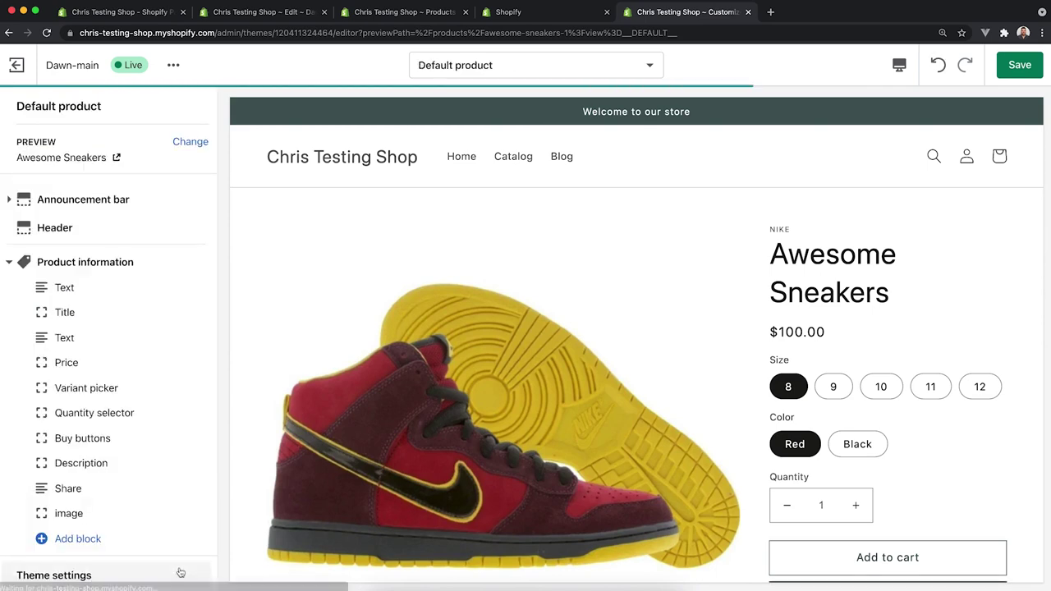
pyautogui.scroll(-10, 777, 265)
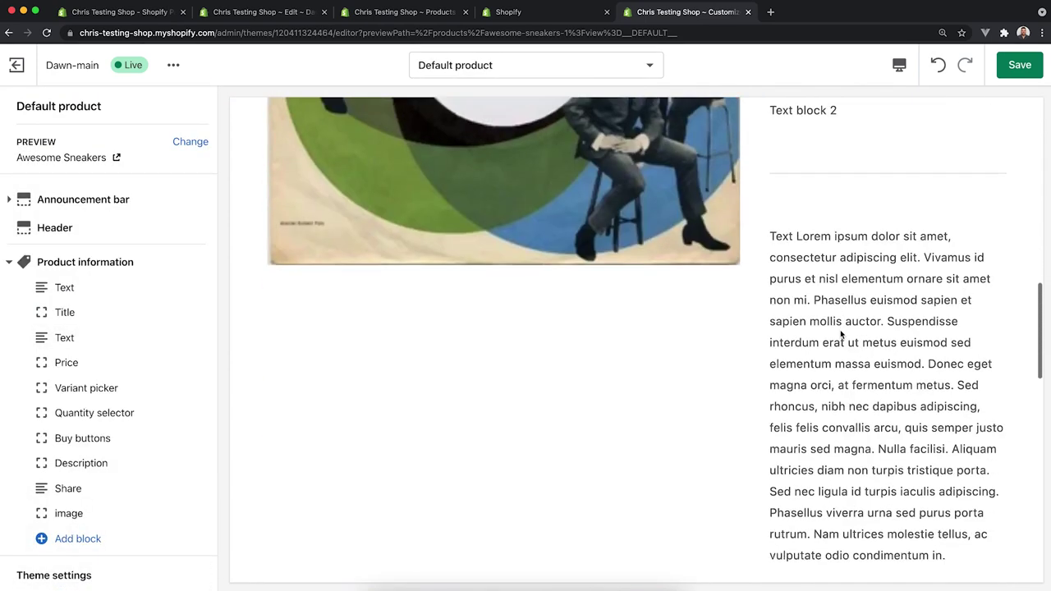
pyautogui.scroll(-8, 840, 330)
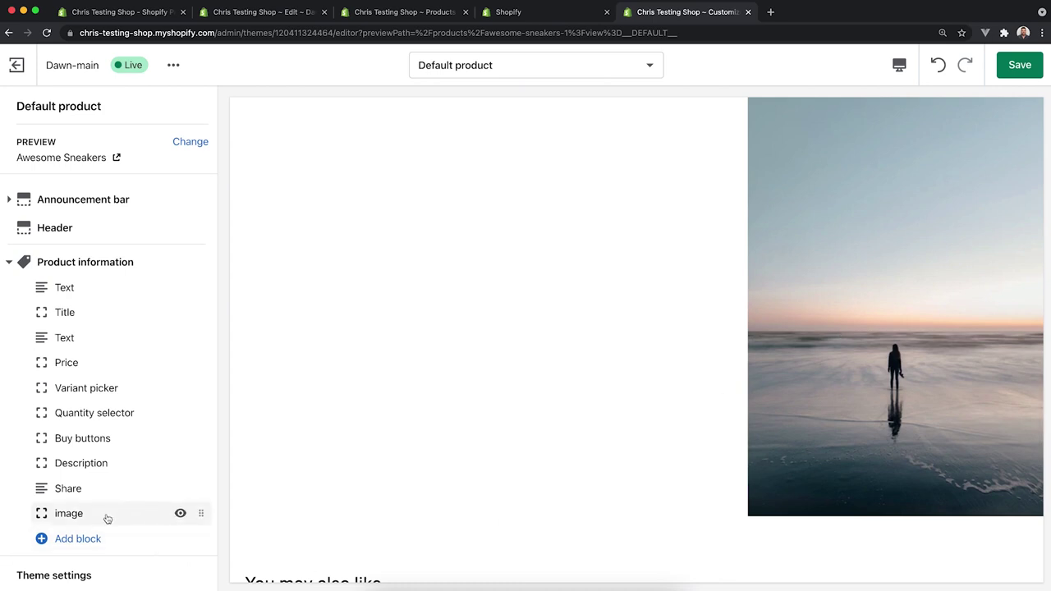
# Try the image block at the top of Product information, put it back below Share, and save the template.
pyautogui.moveTo(206, 514); pyautogui.dragTo(201, 208)
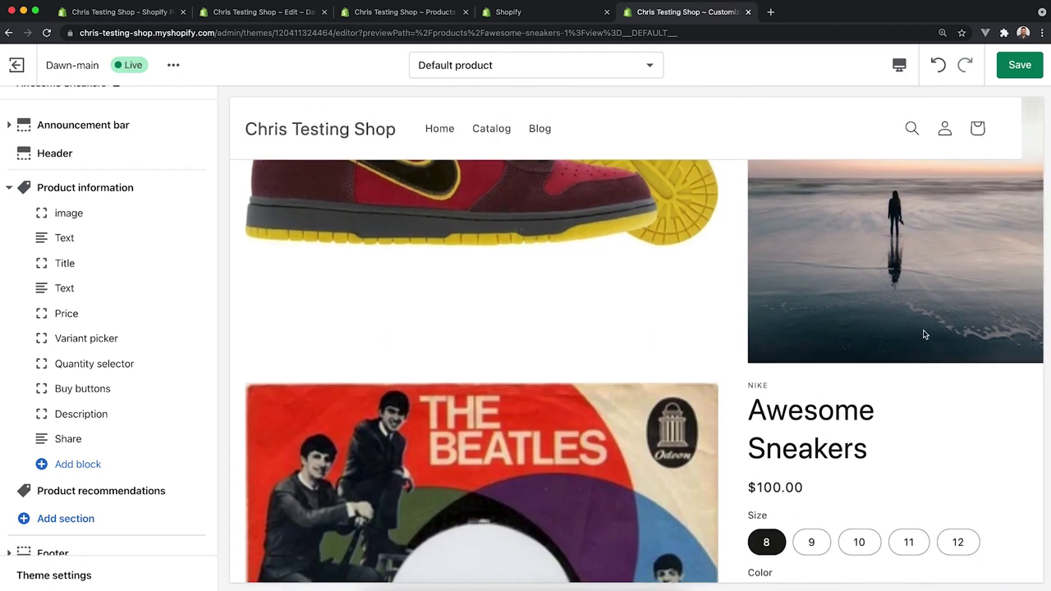
pyautogui.moveTo(205, 213); pyautogui.dragTo(193, 451)
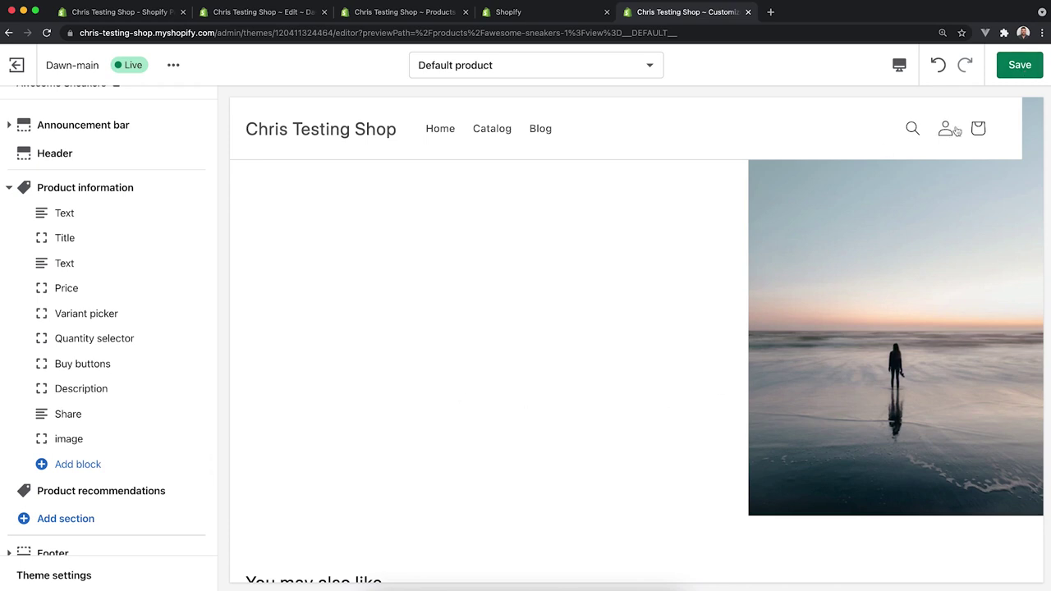
pyautogui.click(1017, 74)
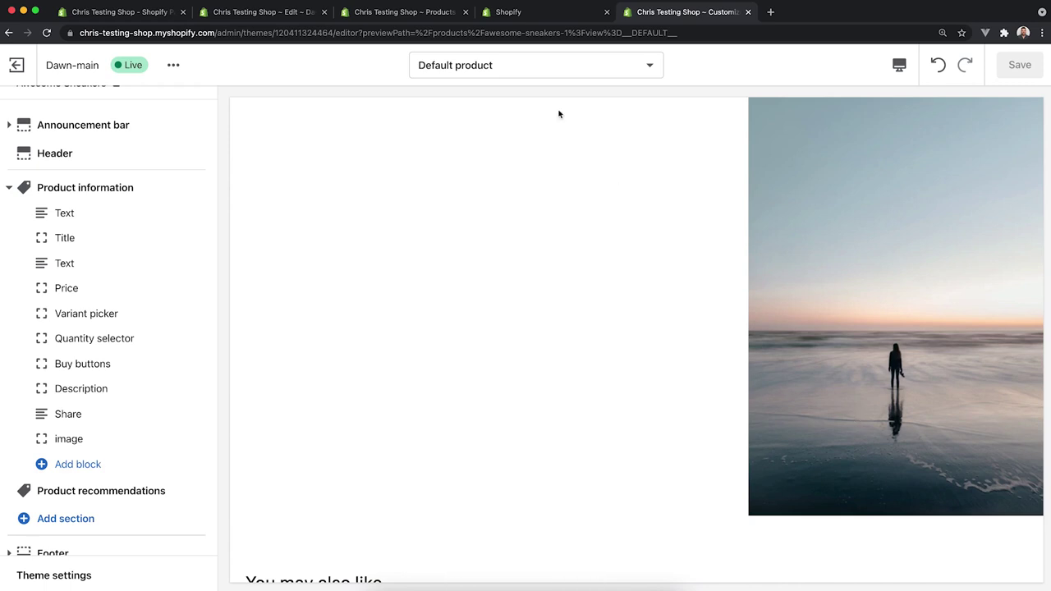
# Switch to the theme code editor and replace the metafield reference in the img src of main-product.liquid with block.settings.image.
pyautogui.click(391, 11)
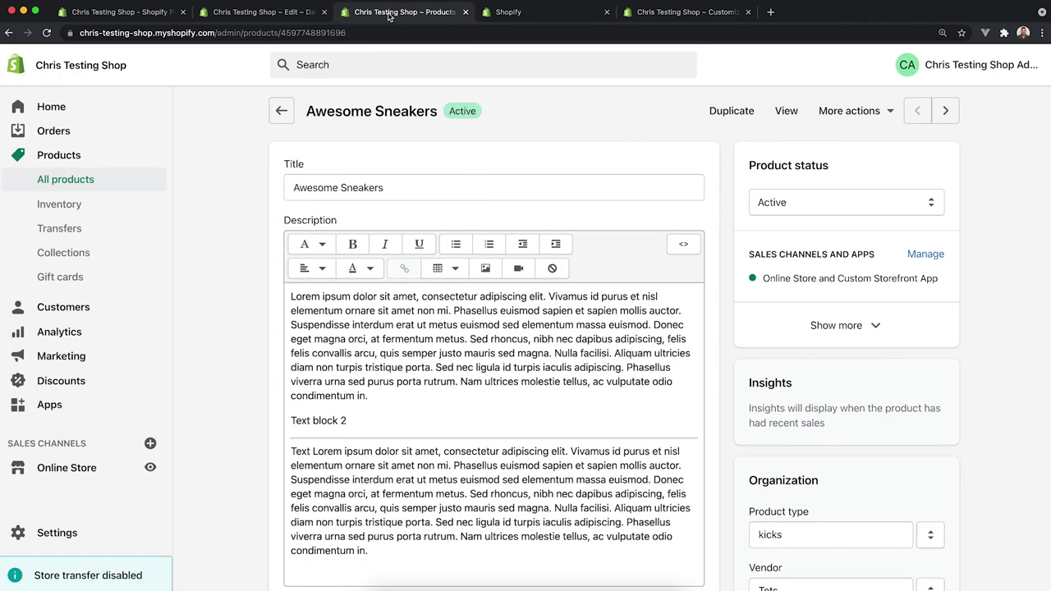
pyautogui.click(263, 13)
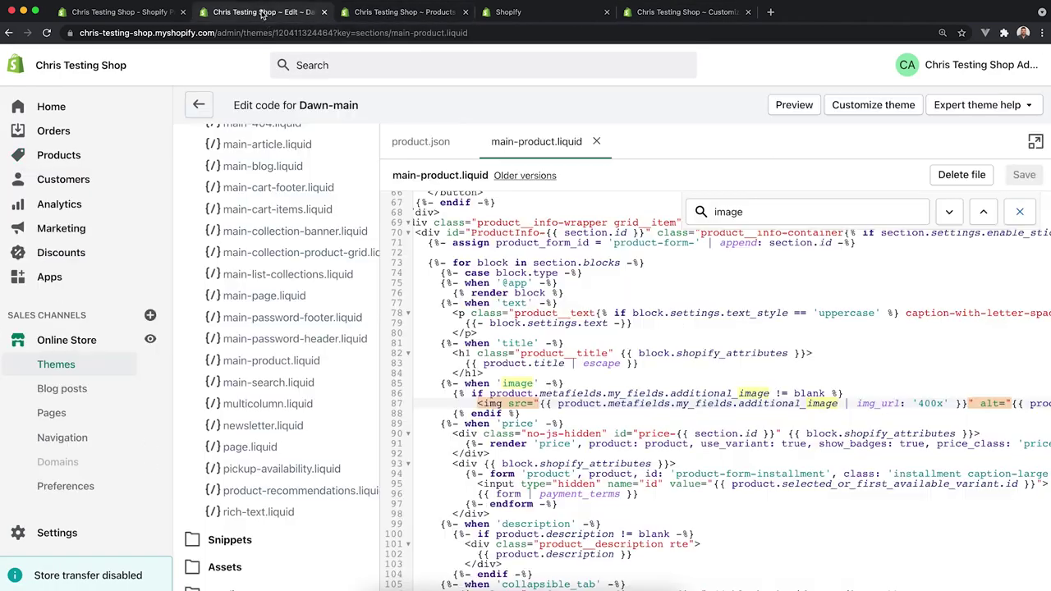
pyautogui.click(541, 403)
pyautogui.hscroll(1, 807, 420)
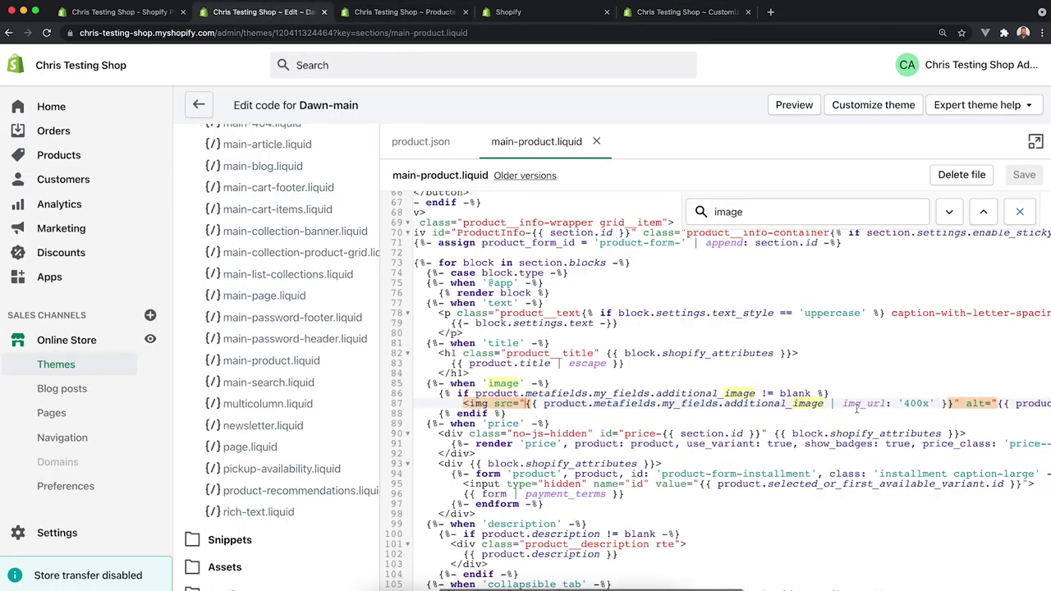
pyautogui.moveTo(810, 404); pyautogui.dragTo(535, 404)
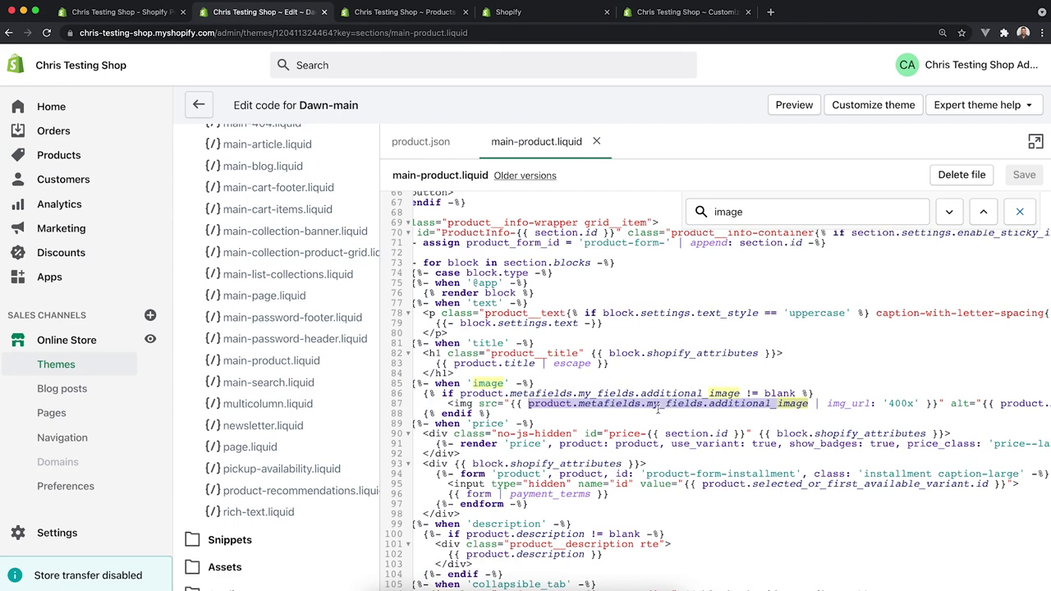
pyautogui.write('block.setting')
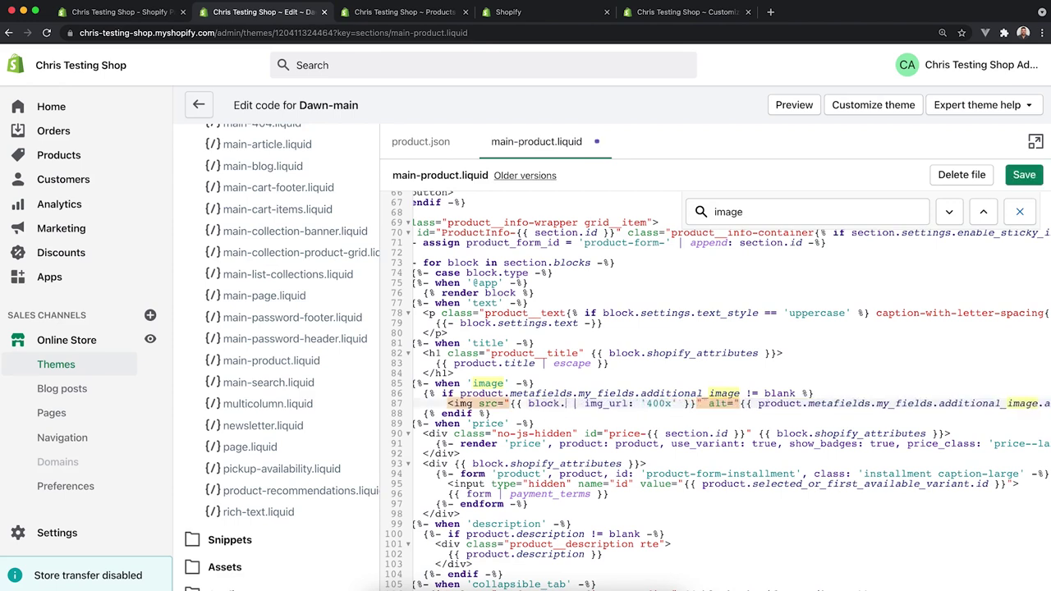
pyautogui.write('s.image')
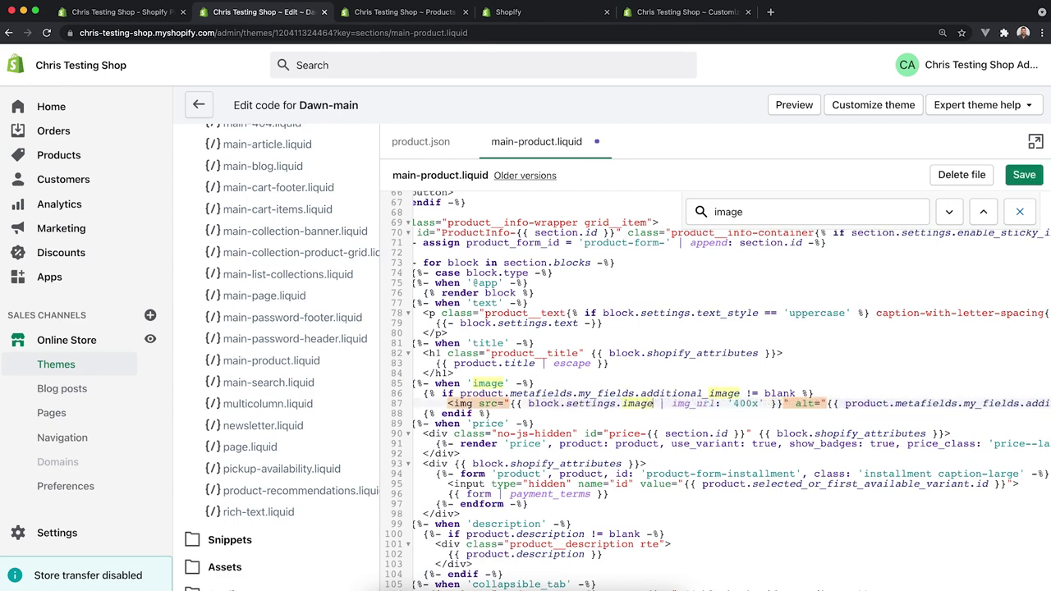
# Reuse block.settings.image in the image block's if condition and alt attribute, and save main-product.liquid.
pyautogui.keyDown('shift'); pyautogui.click(529, 403); pyautogui.keyUp('shift')
pyautogui.hotkey('ctrl', 'c')
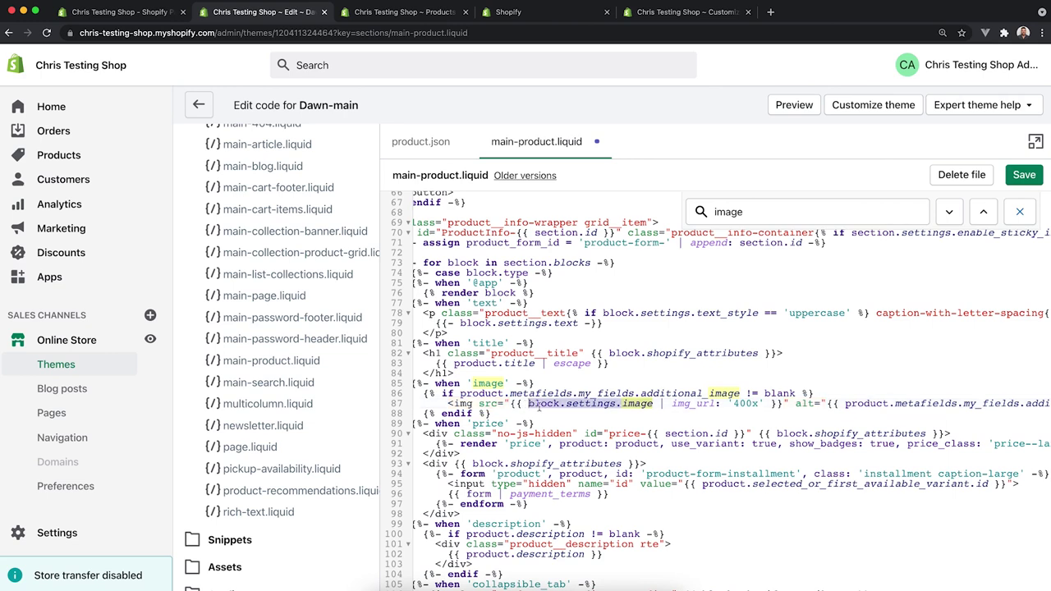
pyautogui.moveTo(743, 394); pyautogui.dragTo(461, 394)
pyautogui.hotkey('ctrl', 'v')
pyautogui.hscroll(3, 628, 402)
pyautogui.moveTo(657, 402); pyautogui.dragTo(996, 403)
pyautogui.hotkey('ctrl', 'v')
pyautogui.hscroll(-5, 821, 403)
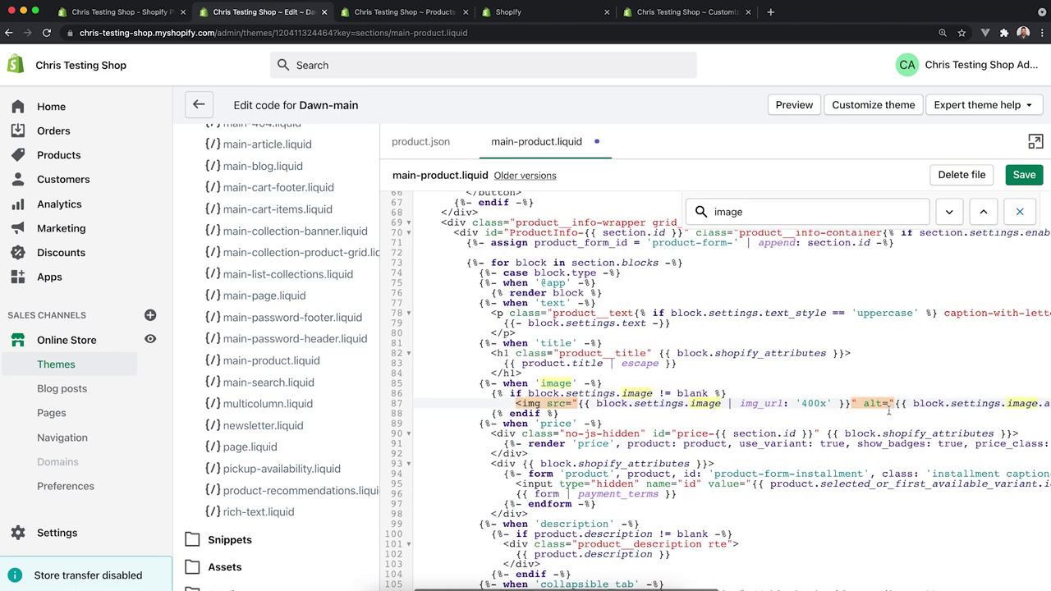
pyautogui.click(1022, 178)
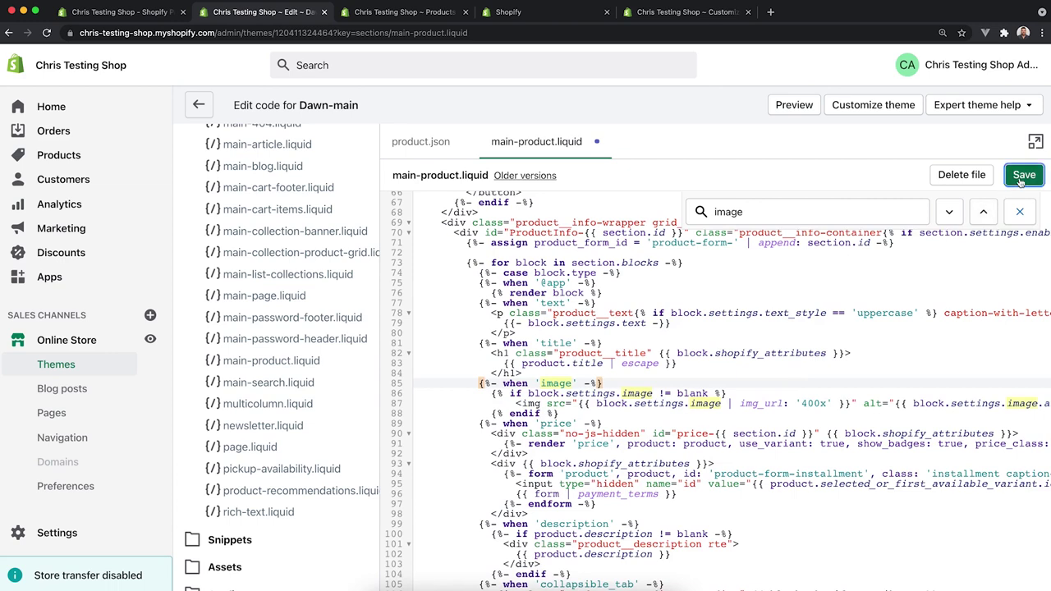
# Find the image block in the section schema and add a "settings" array after its limit.
pyautogui.click(754, 211)
pyautogui.doubleClick(753, 211)
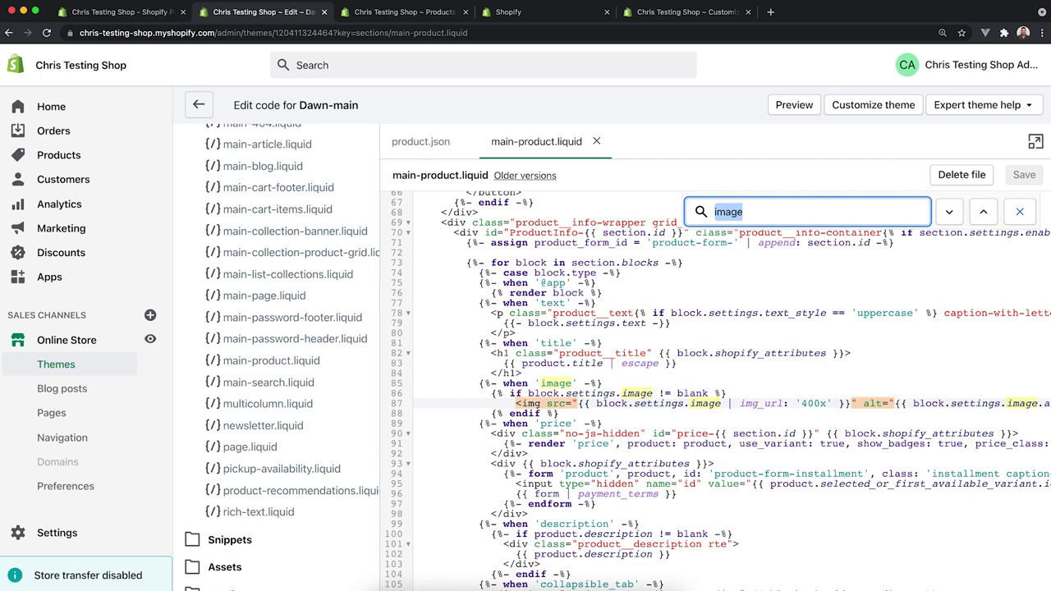
pyautogui.press('Return')
pyautogui.press('Return')
pyautogui.press('Return')
pyautogui.press('Return')
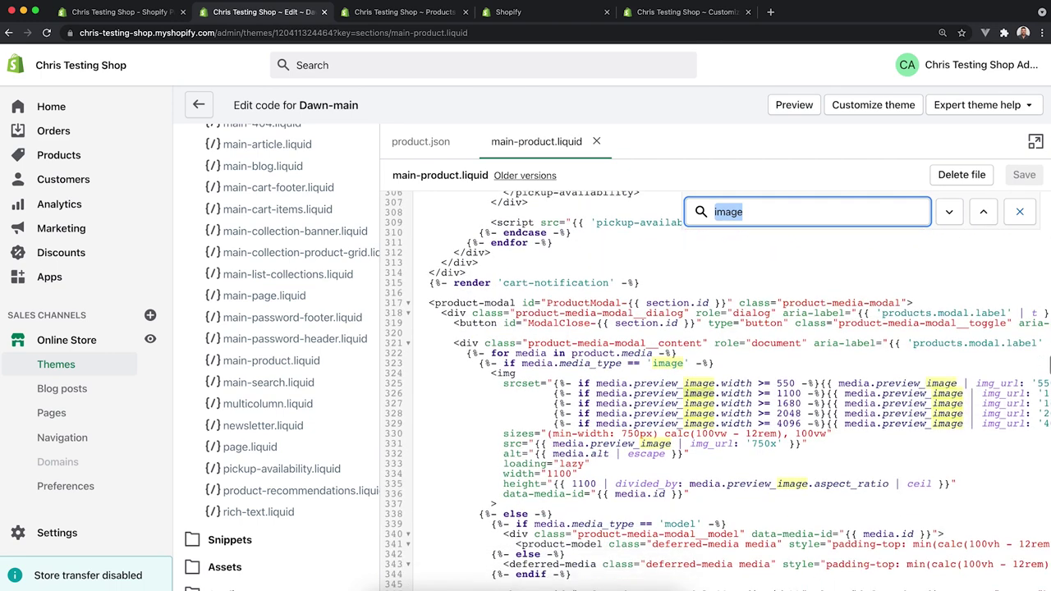
pyautogui.press('Return')
pyautogui.press('Return')
pyautogui.press('Return')
pyautogui.press('Return')
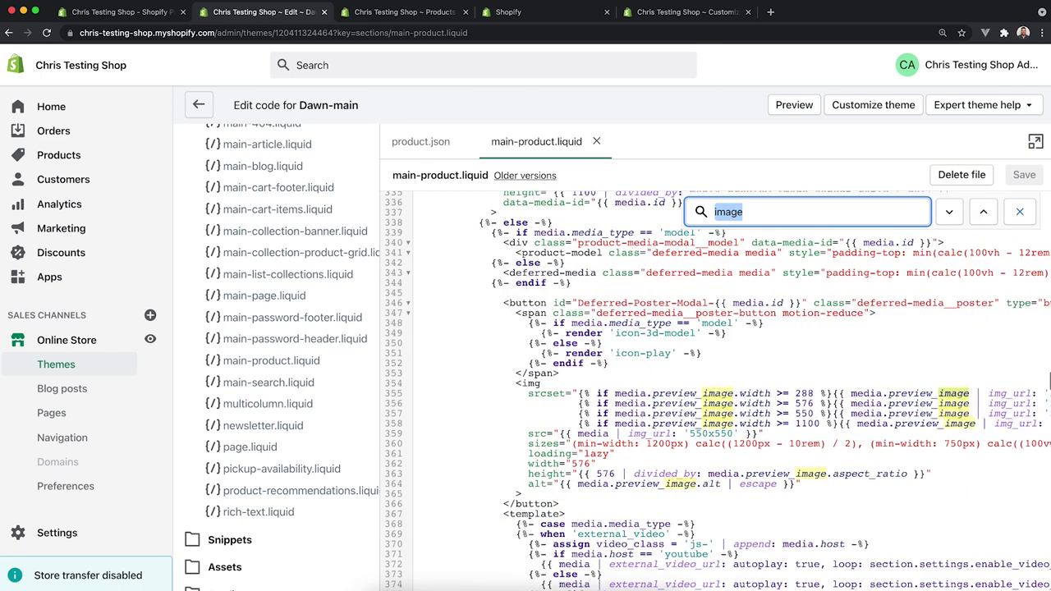
pyautogui.press('Return')
pyautogui.press('Return')
pyautogui.press('Return')
pyautogui.press('Return')
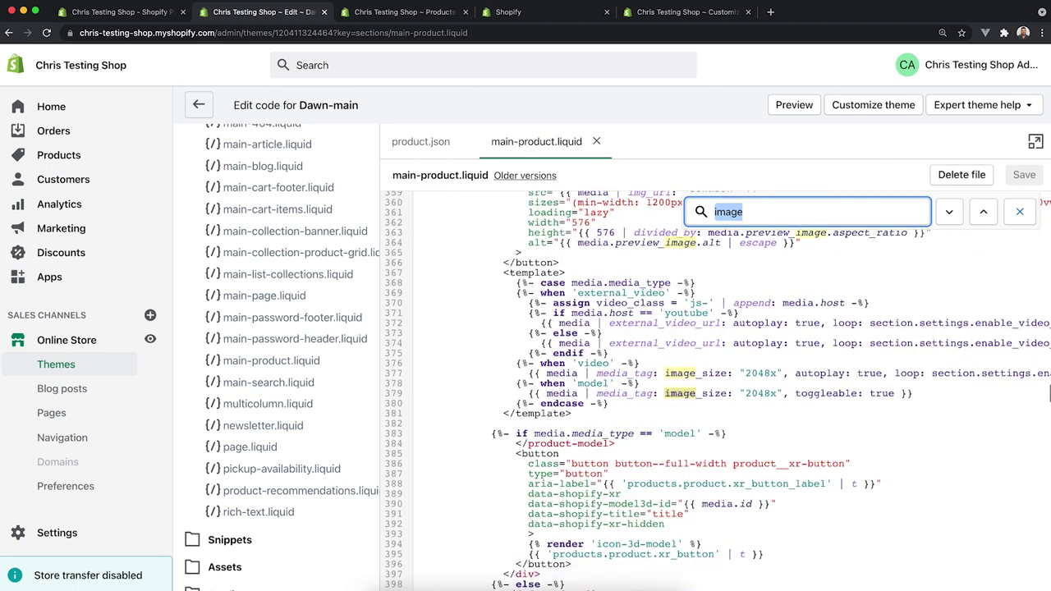
pyautogui.press('Return')
pyautogui.click(538, 404)
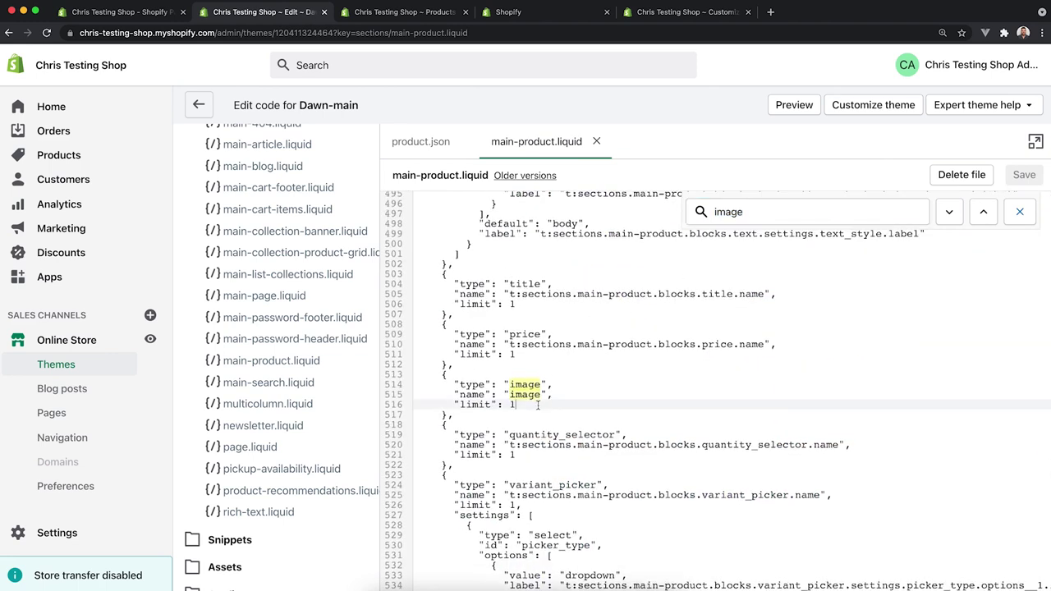
pyautogui.write(',')
pyautogui.press('Return')
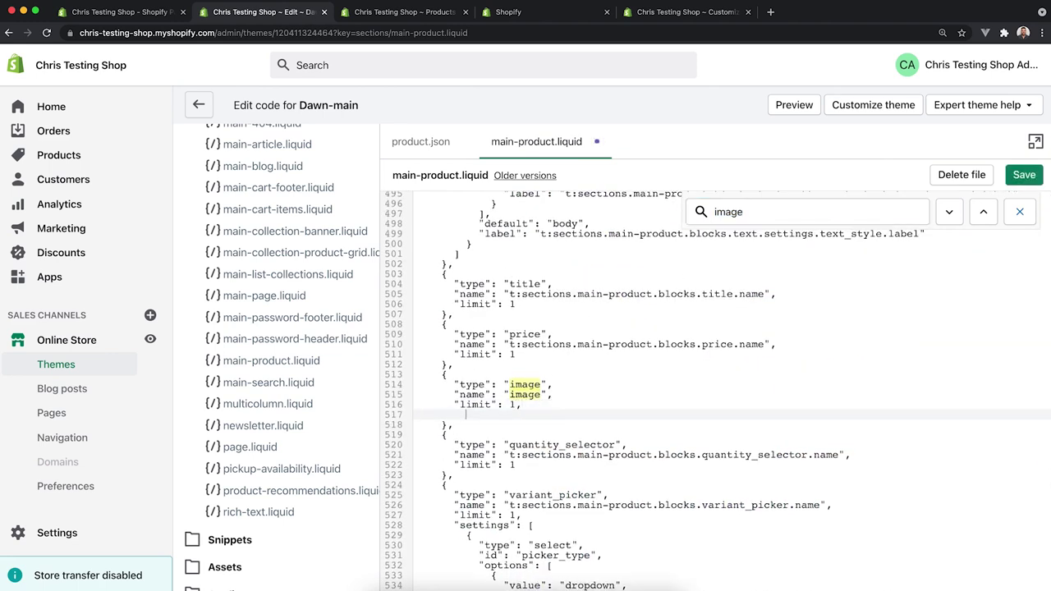
pyautogui.write('"settings" : [')
pyautogui.press('Return')
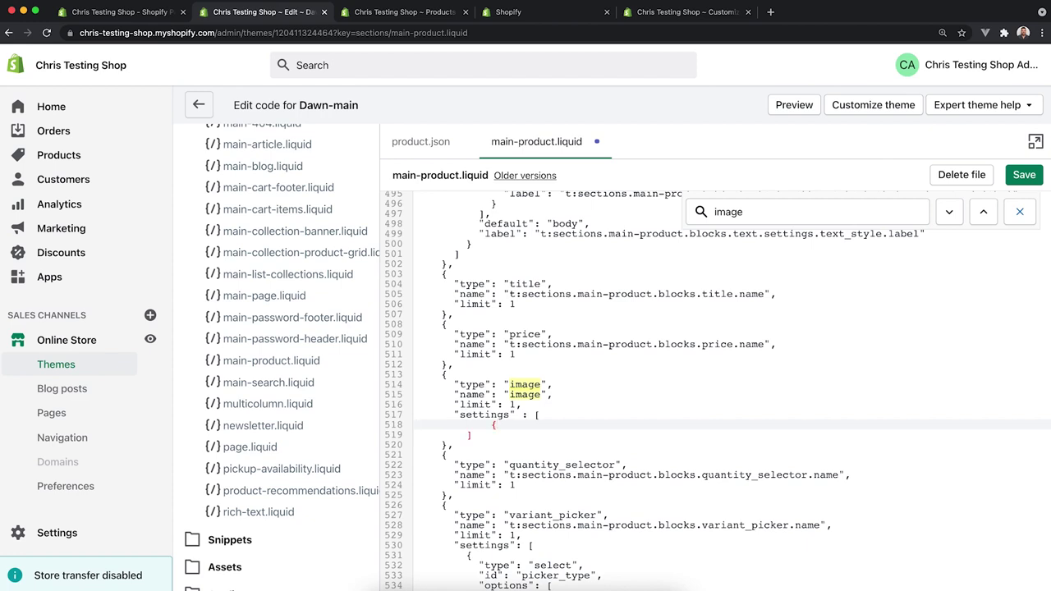
# Add an empty, indented setting object inside the image block's settings array.
pyautogui.write('{')
pyautogui.press('Return')
pyautogui.press('Tab')
pyautogui.press('Tab')
pyautogui.press('Tab')
pyautogui.press('Tab')
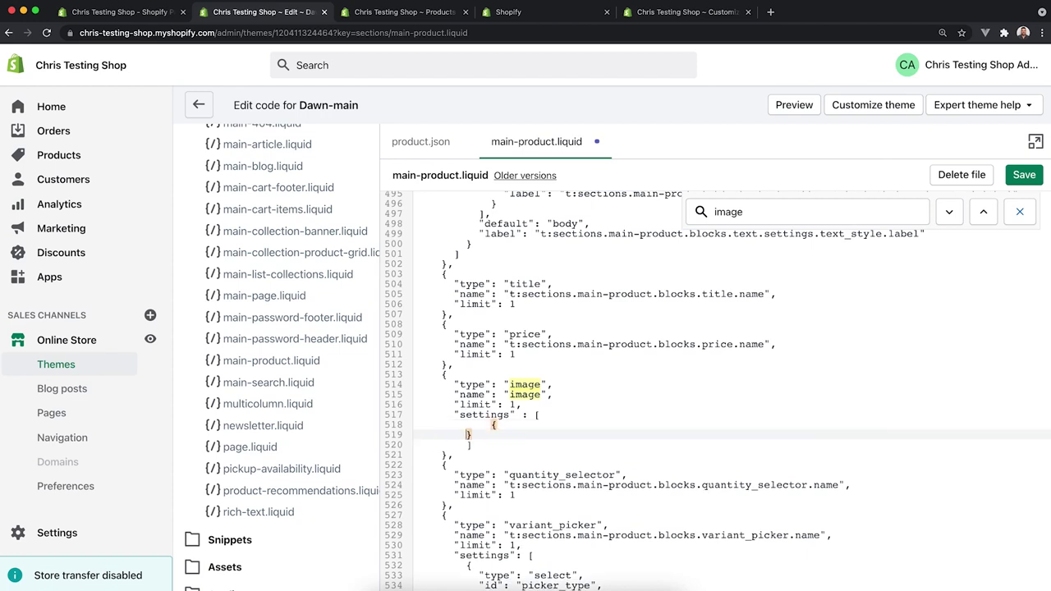
pyautogui.press('Home')
pyautogui.press('Return')
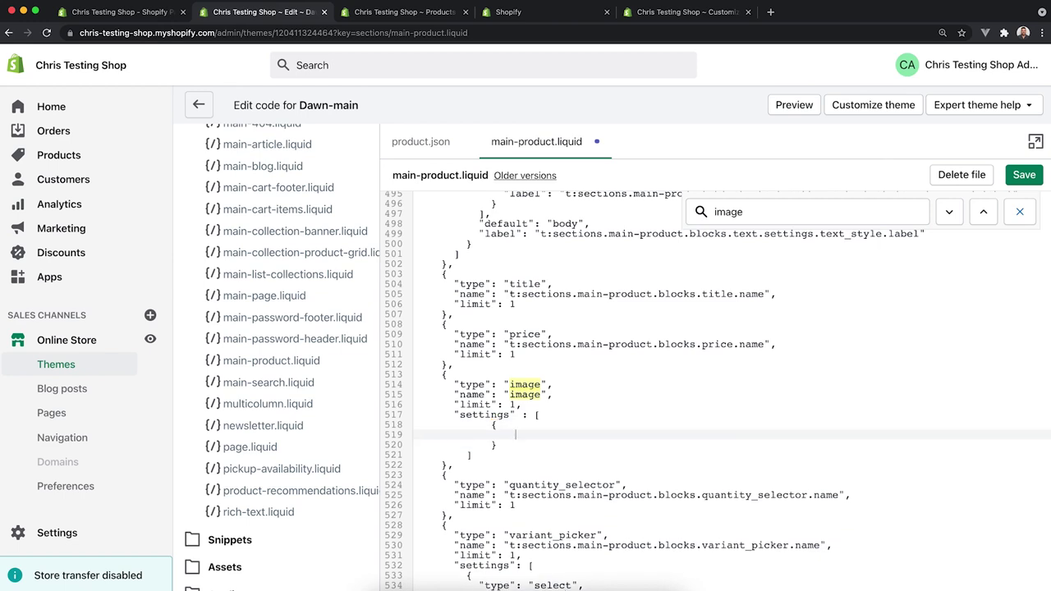
# Give the new setting the id "image" and the label "image", and try to save main-product.liquid.
pyautogui.write('"name": "image",')
pyautogui.press('Return')
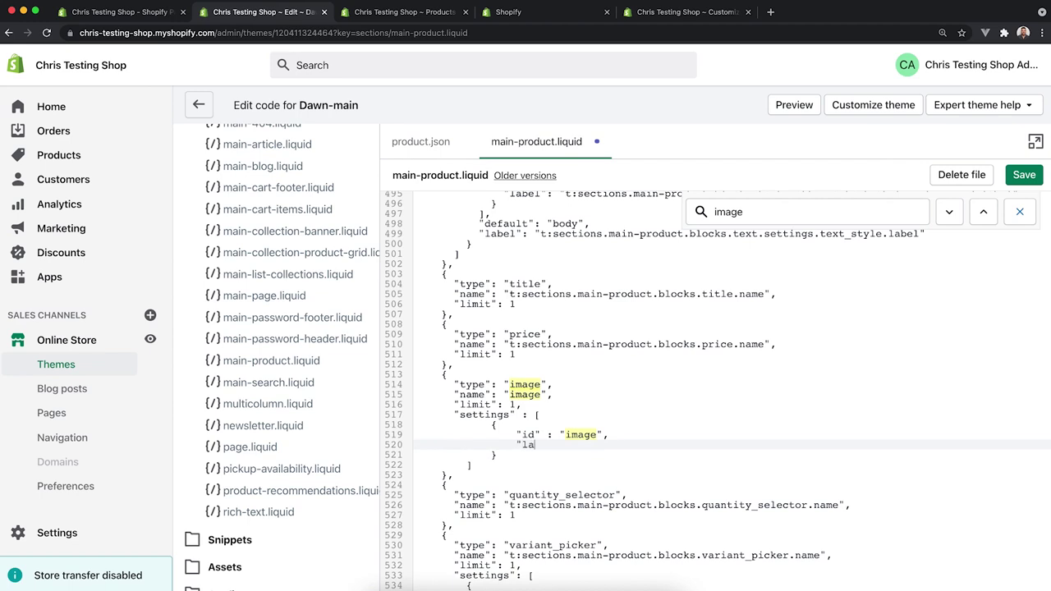
pyautogui.write('"label": "Image')
pyautogui.scroll(-8, 541, 403)
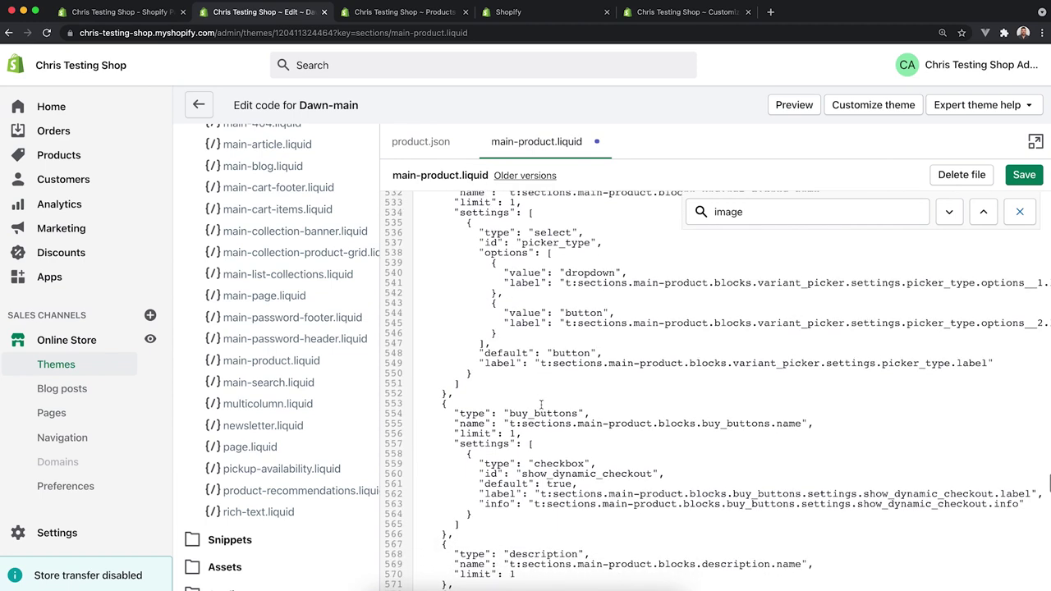
pyautogui.scroll(6, 540, 403)
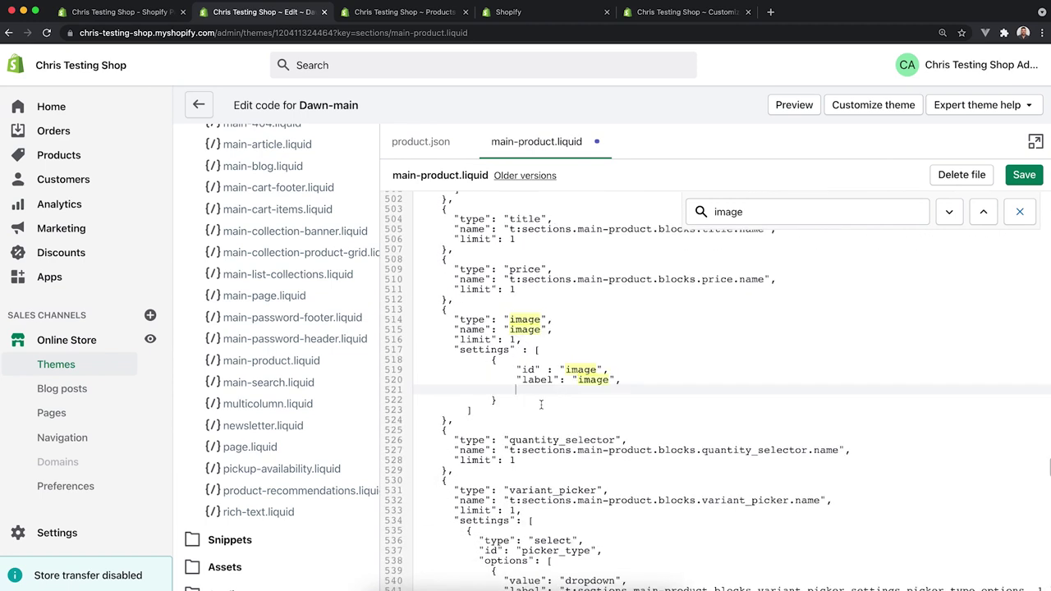
pyautogui.press('BackSpace')
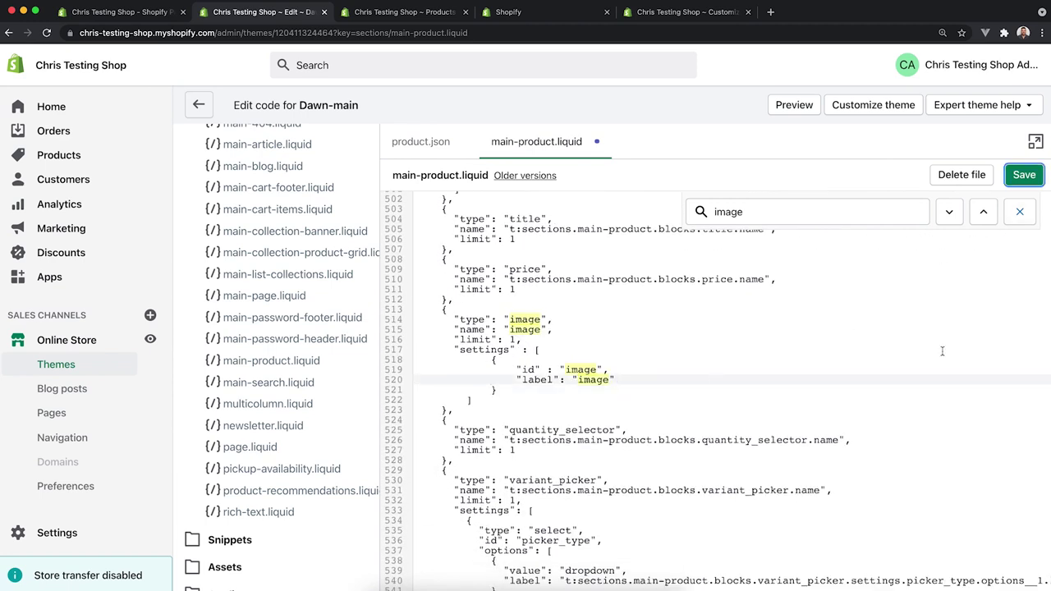
pyautogui.click(1023, 174)
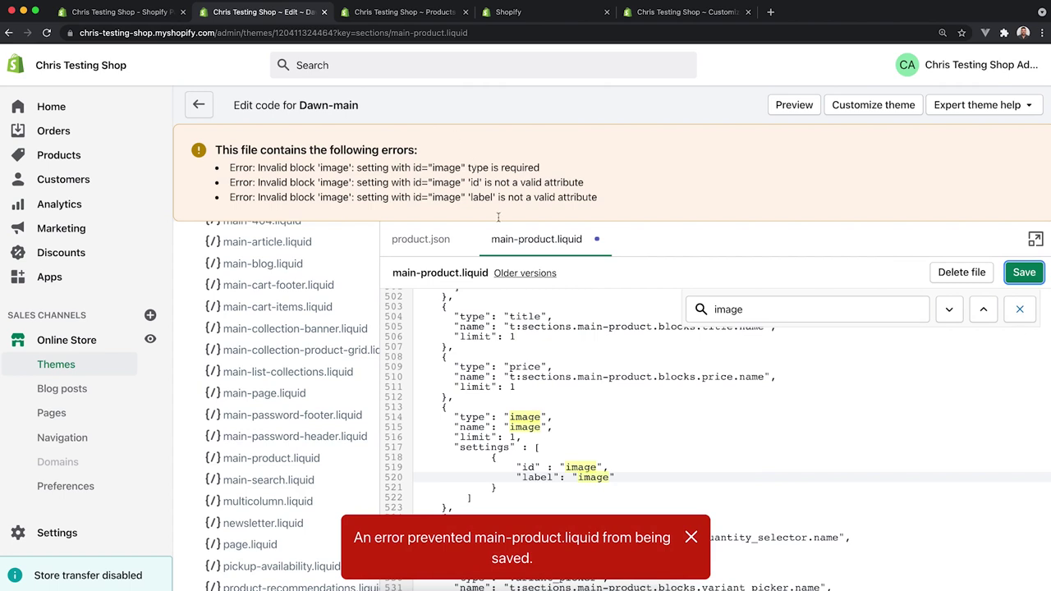
# Add the type "image_picker" to the image setting and save main-product.liquid.
pyautogui.write(',')
pyautogui.press('Return')
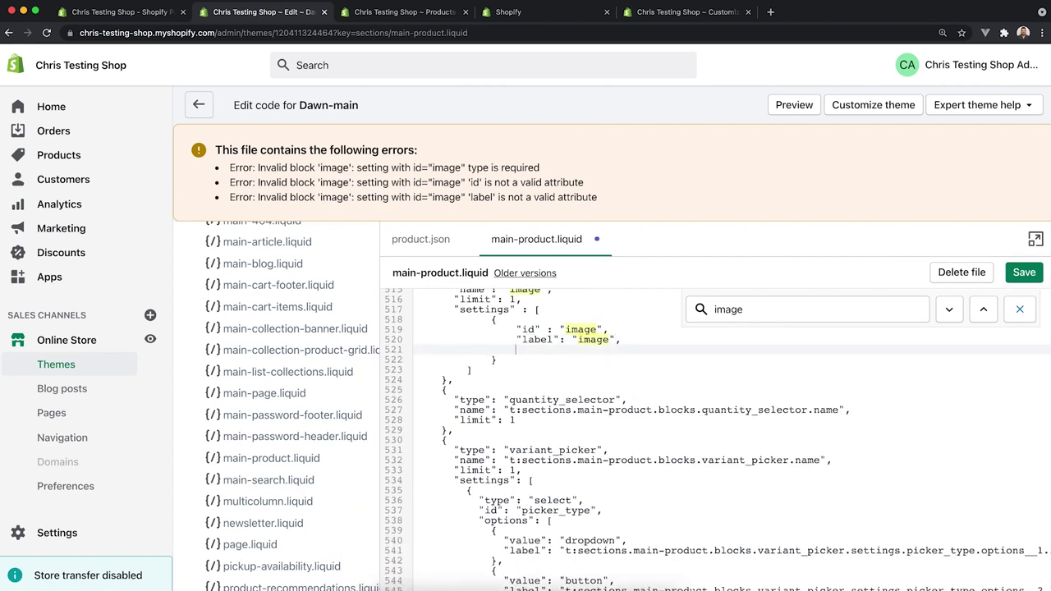
pyautogui.write('"type" : "image_picker"')
pyautogui.click(1014, 279)
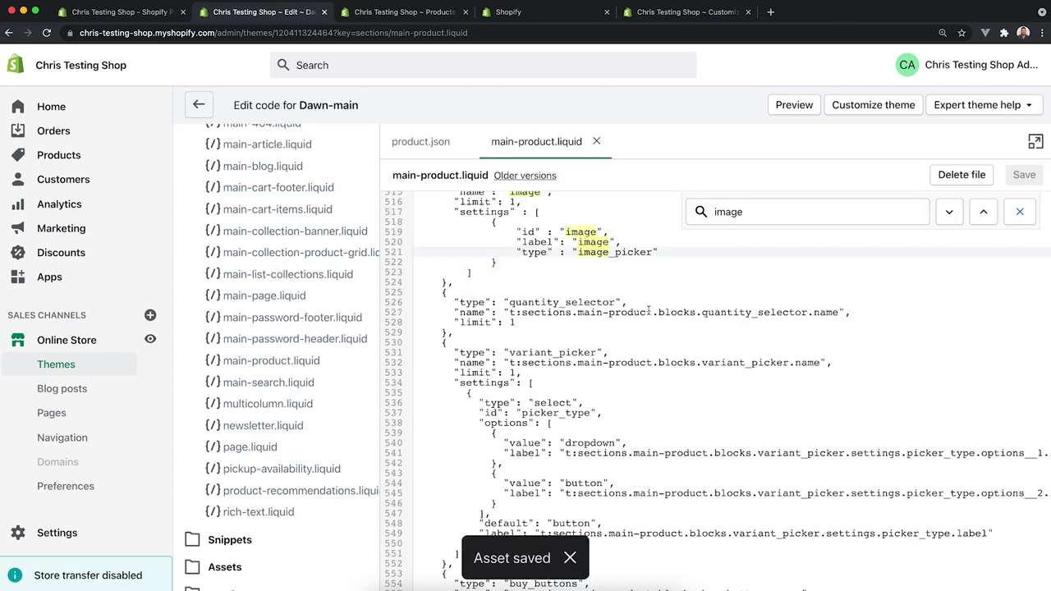
pyautogui.click(648, 312)
pyautogui.scroll(1, 648, 312)
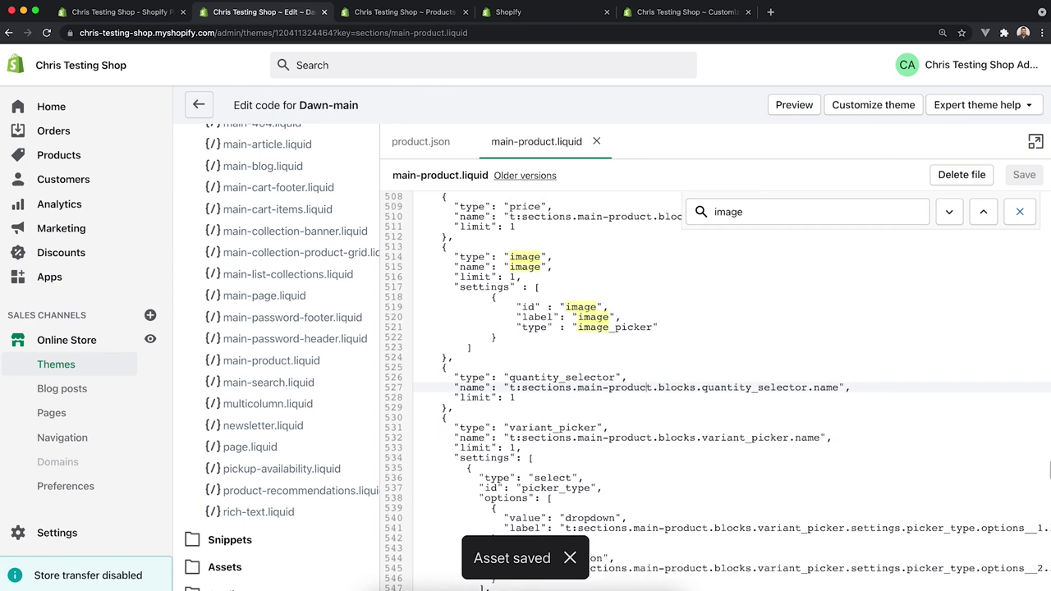
# Reload the product template in the theme customizer and open the image block's settings.
pyautogui.click(714, 13)
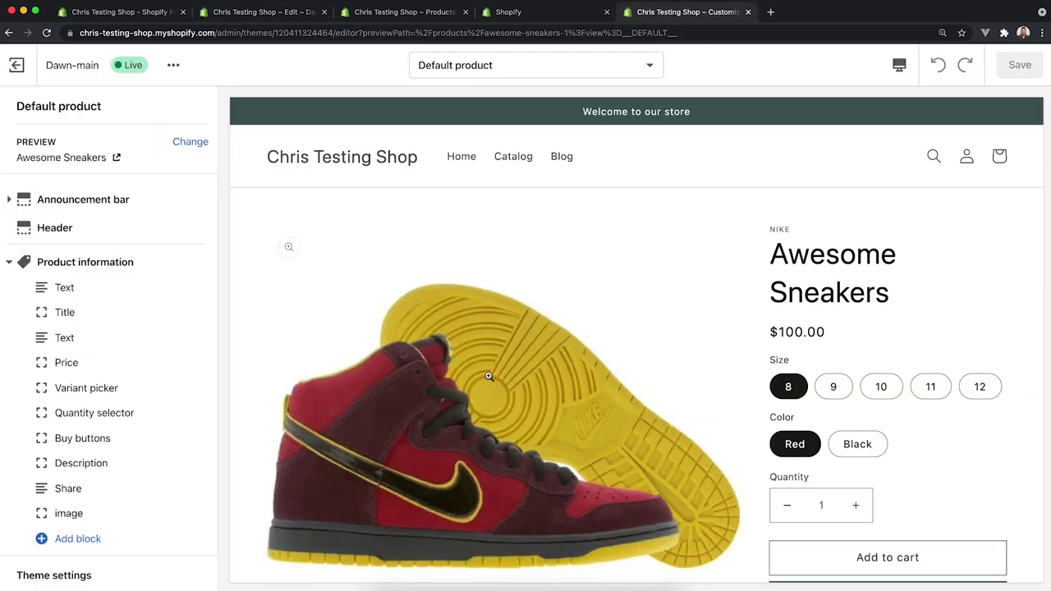
pyautogui.press('super+r')
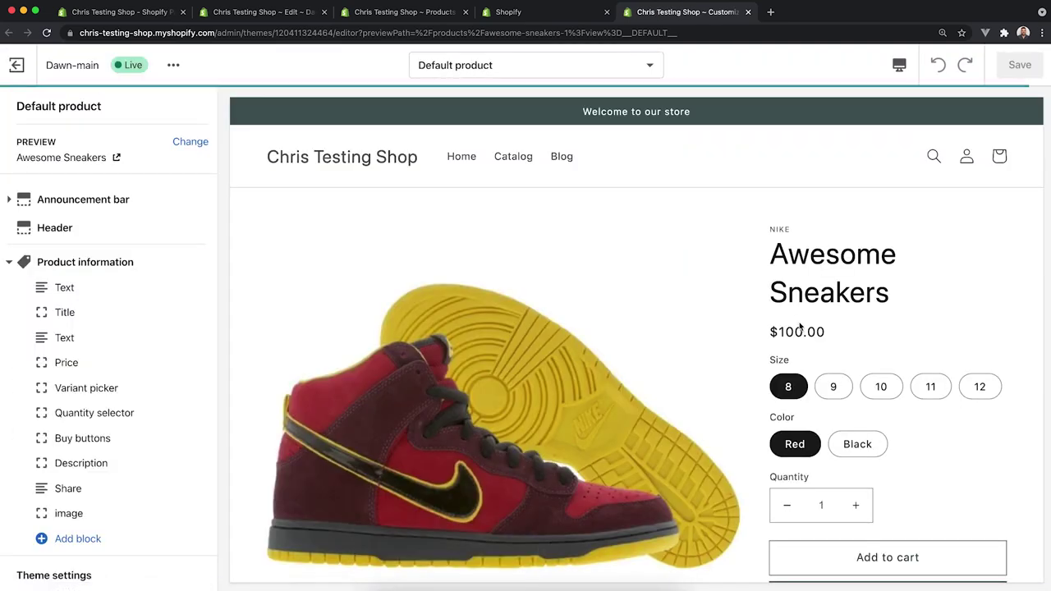
pyautogui.scroll(-10, 805, 324)
pyautogui.scroll(-4, 805, 320)
pyautogui.scroll(1, 806, 321)
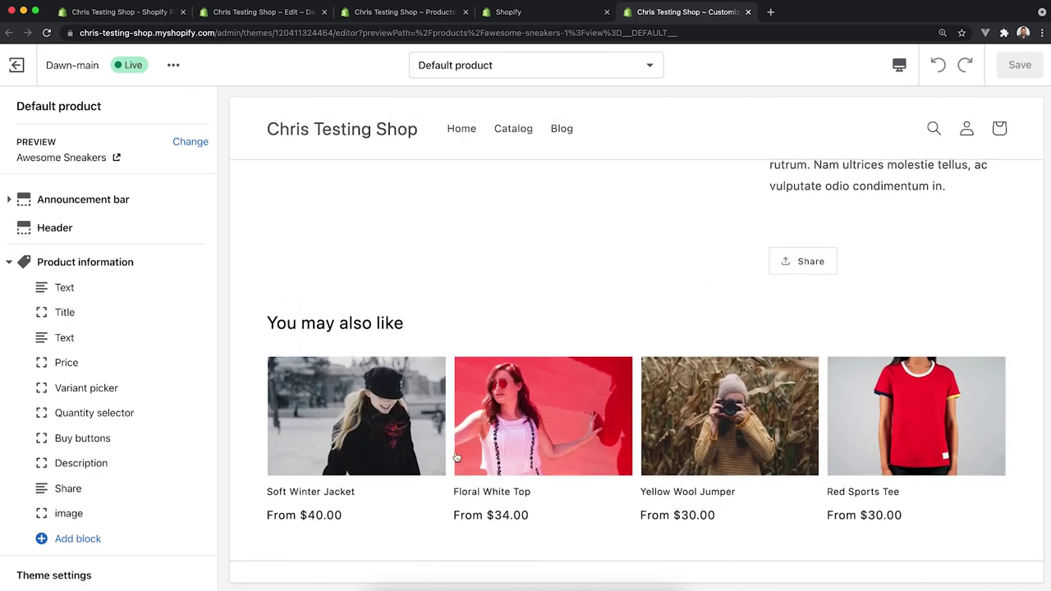
pyautogui.click(131, 512)
# Try the beach silhouette photo from the image library in the image block and remove it again.
pyautogui.click(94, 191)
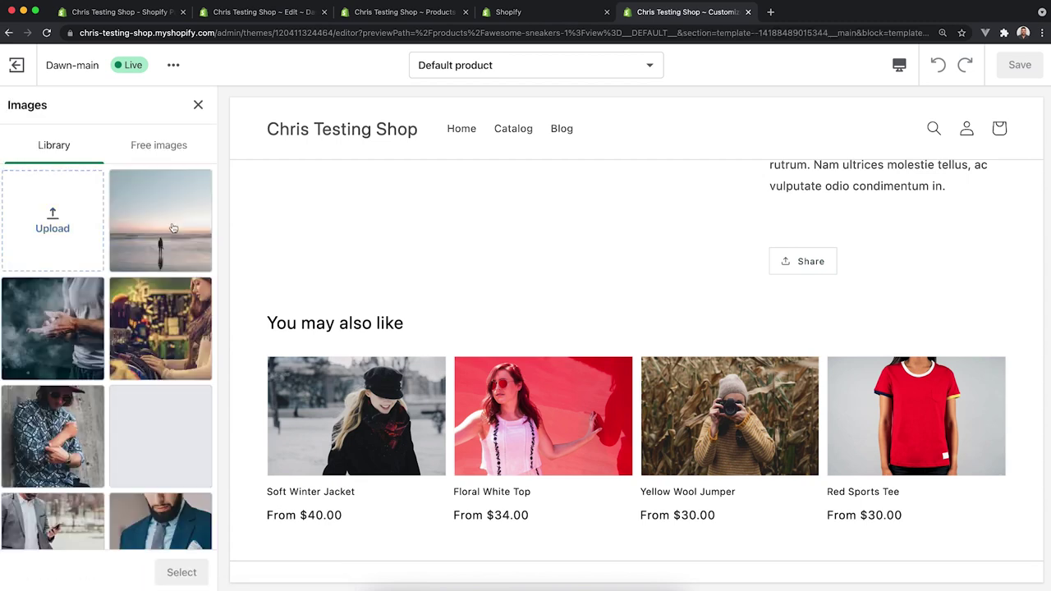
pyautogui.click(173, 228)
pyautogui.click(181, 572)
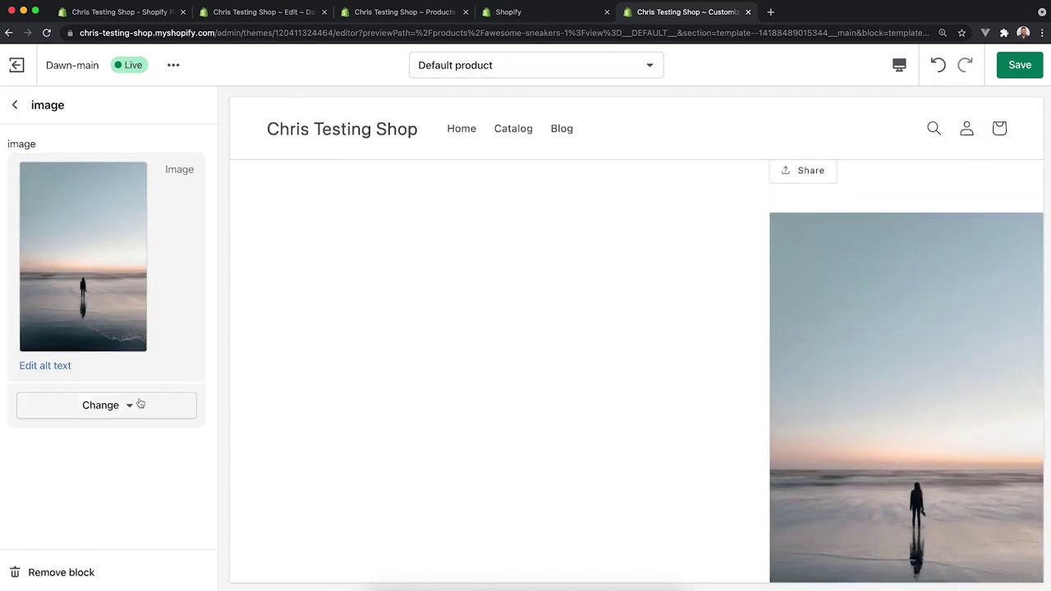
pyautogui.click(90, 407)
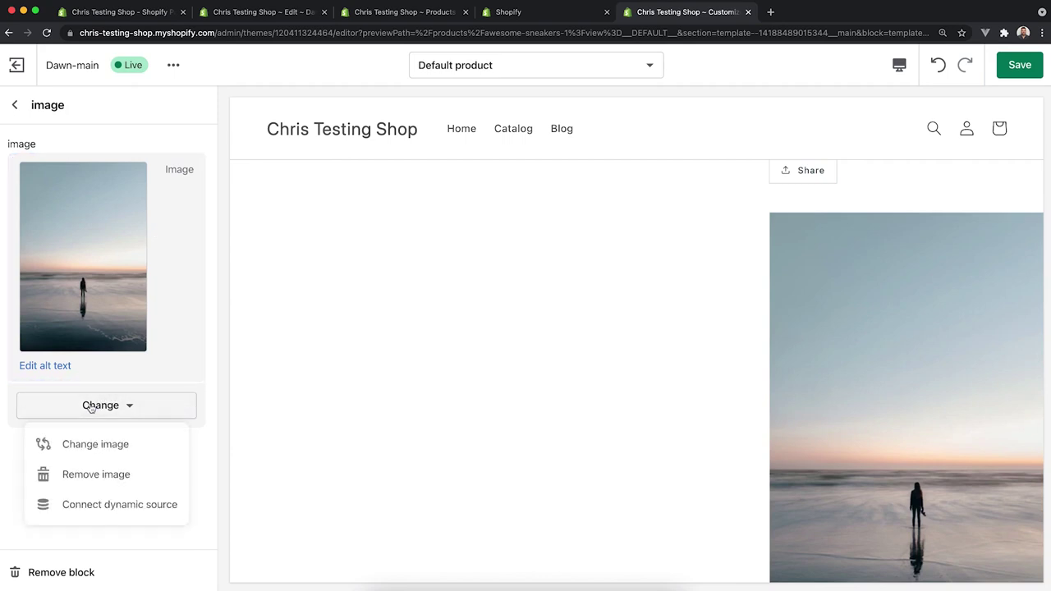
pyautogui.click(115, 481)
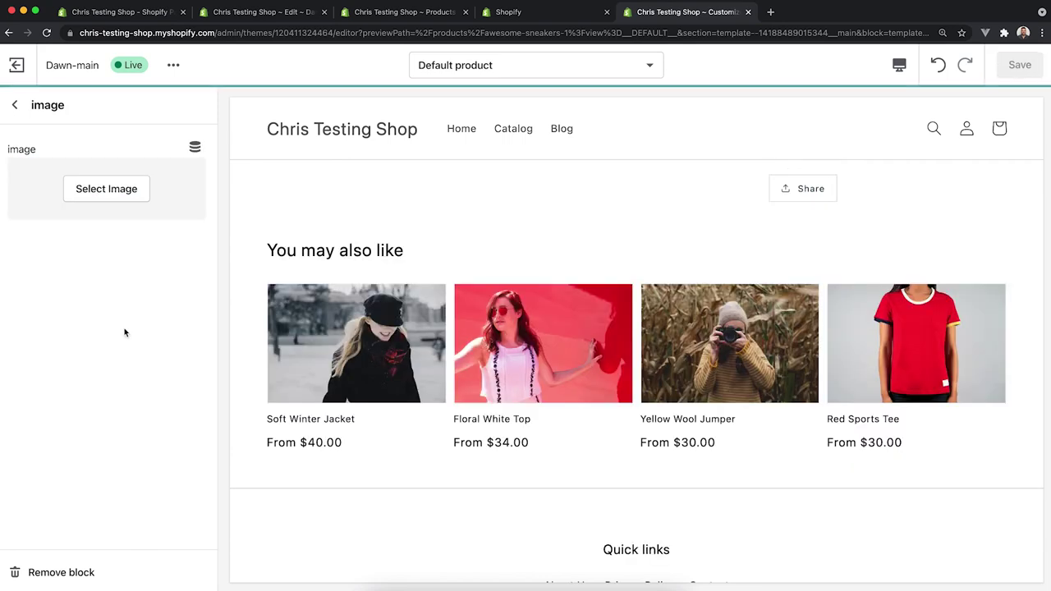
# Try connecting the image setting to the Additional Image metafield, remove that dynamic source again and look into the image library.
pyautogui.click(194, 146)
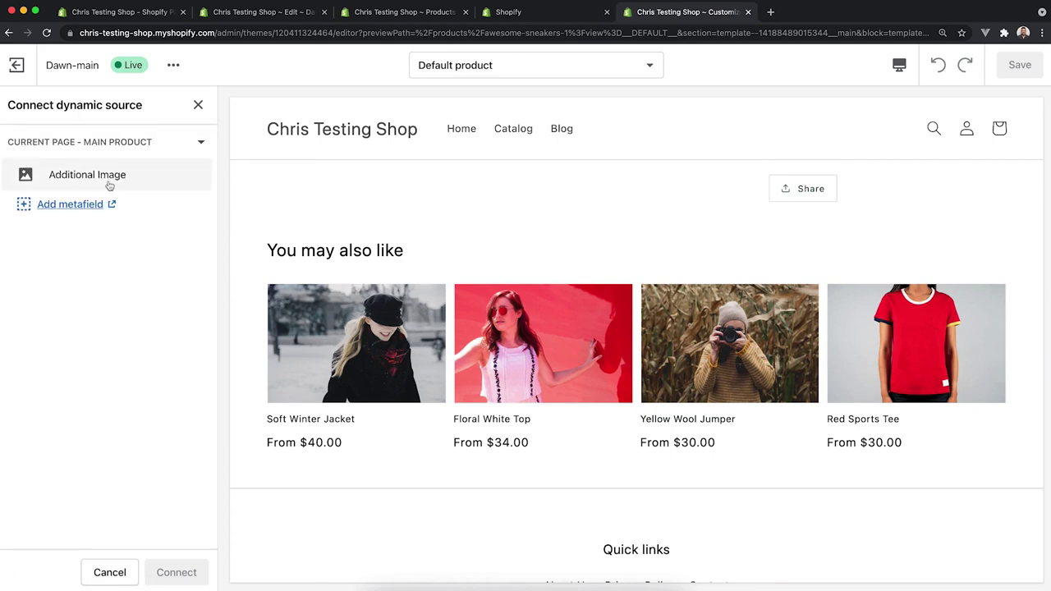
pyautogui.click(90, 184)
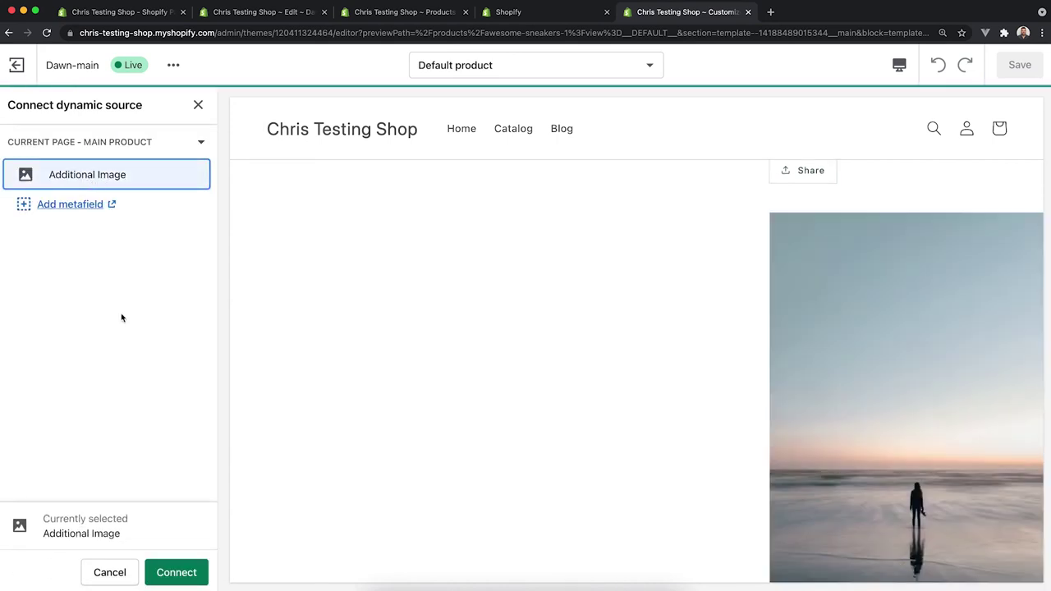
pyautogui.click(177, 571)
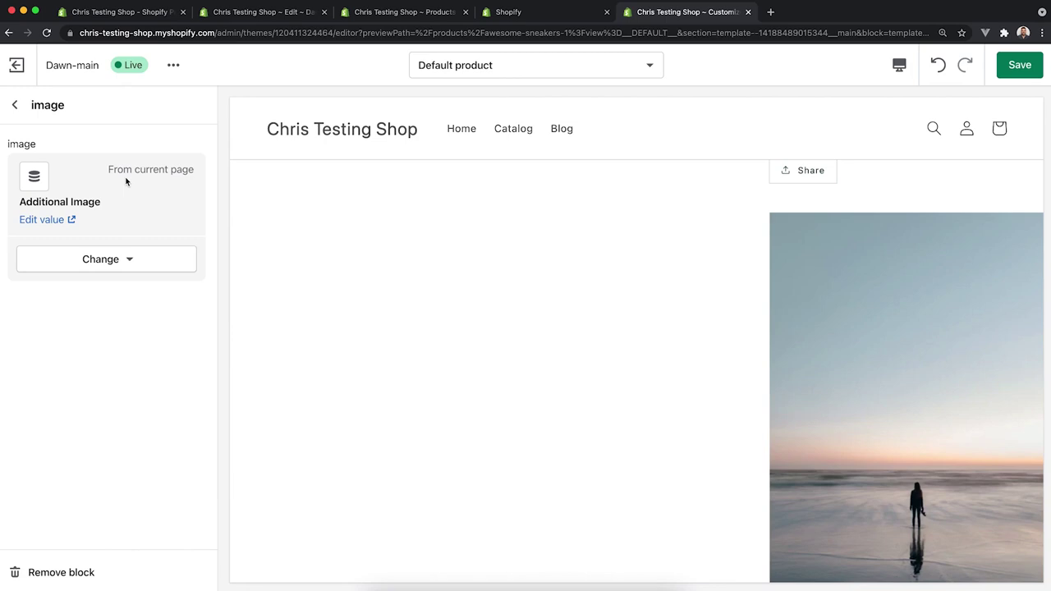
pyautogui.click(119, 265)
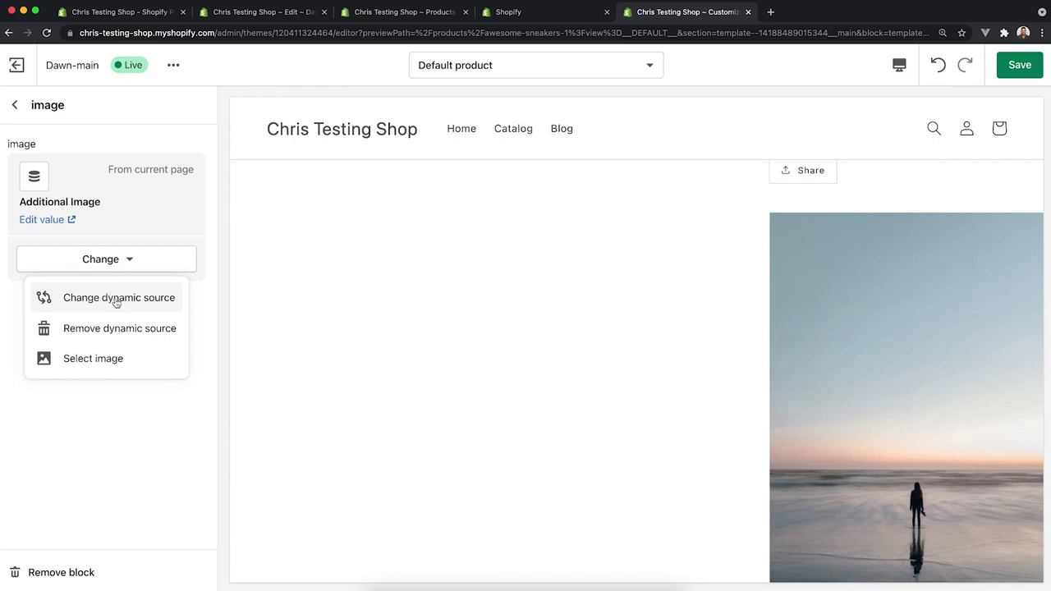
pyautogui.click(107, 329)
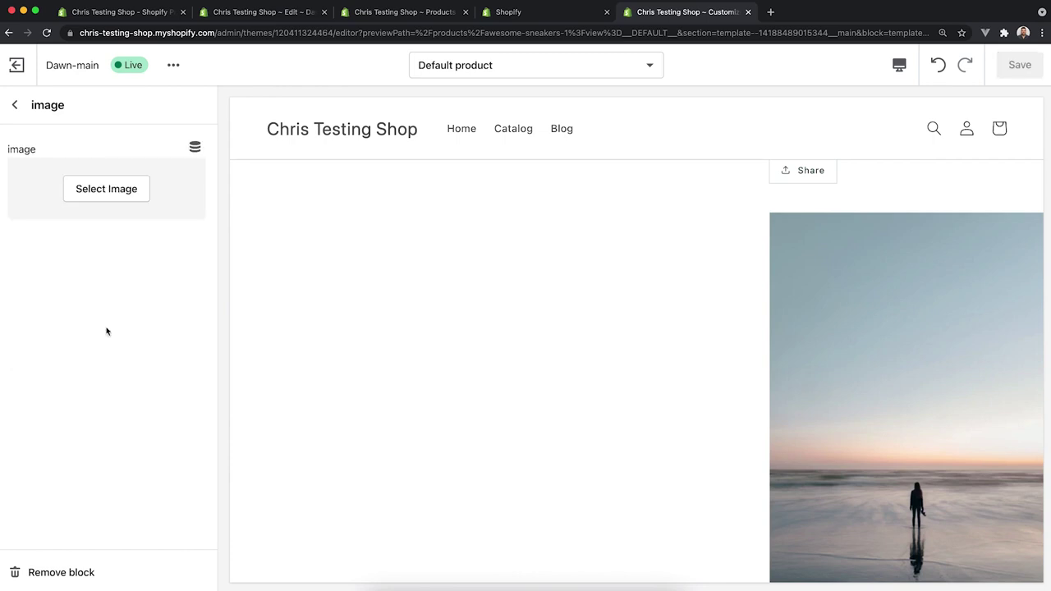
pyautogui.click(112, 194)
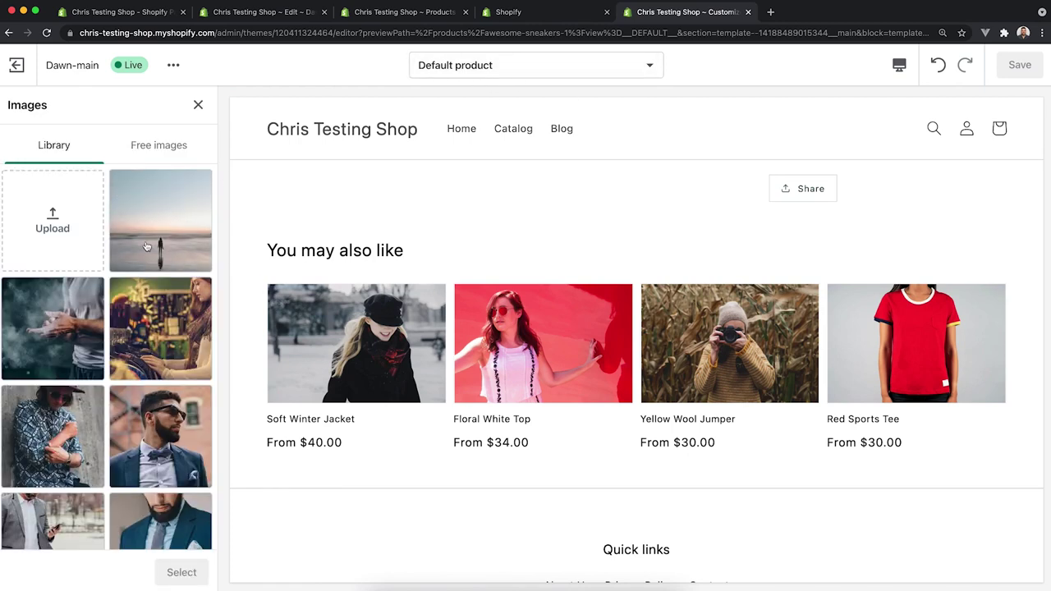
pyautogui.click(197, 106)
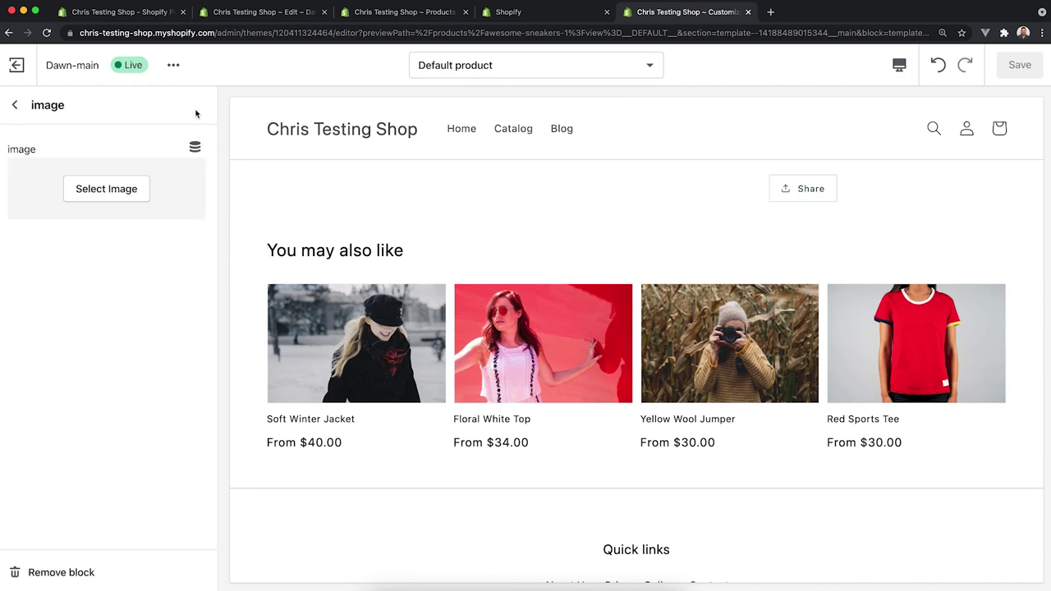
# Connect the image block's image setting to the Additional Image metafield as its dynamic source.
pyautogui.click(195, 147)
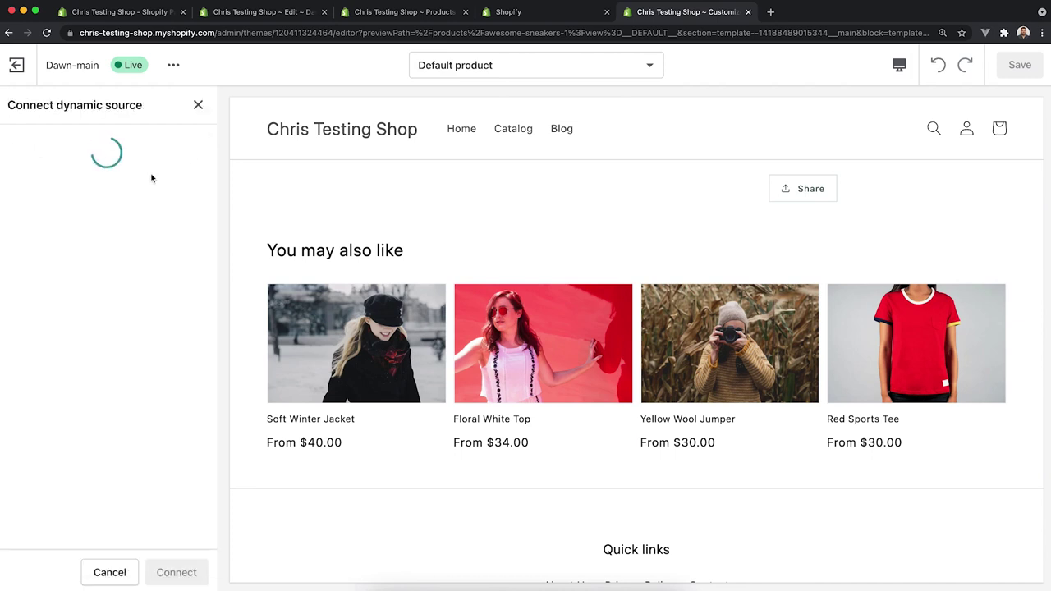
pyautogui.click(123, 174)
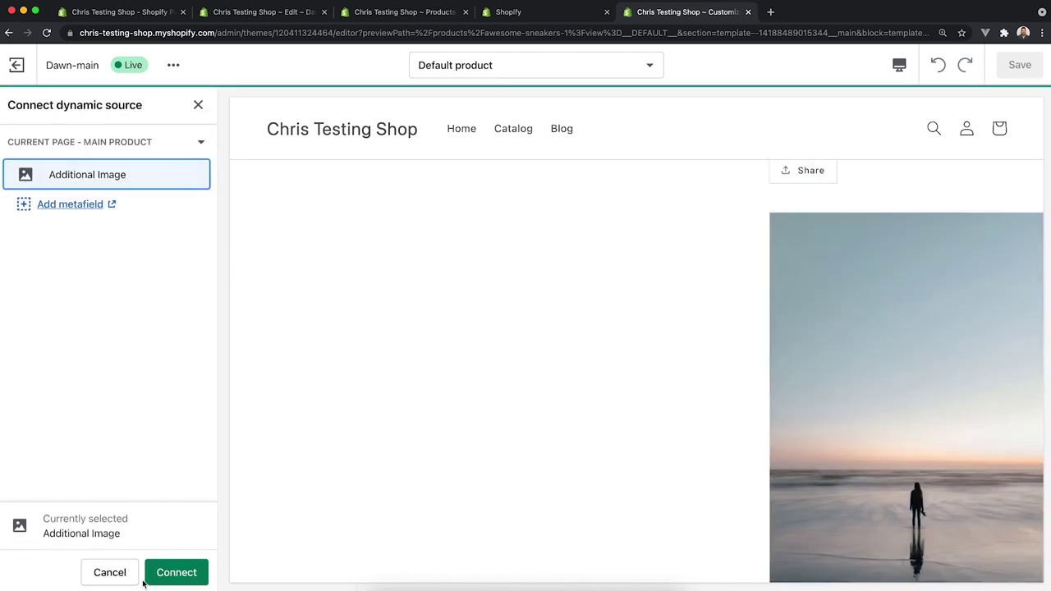
pyautogui.click(169, 575)
# Search main-product.liquid in the code editor for "image" and examine the image block's img tag, then return to the customizer.
pyautogui.click(422, 16)
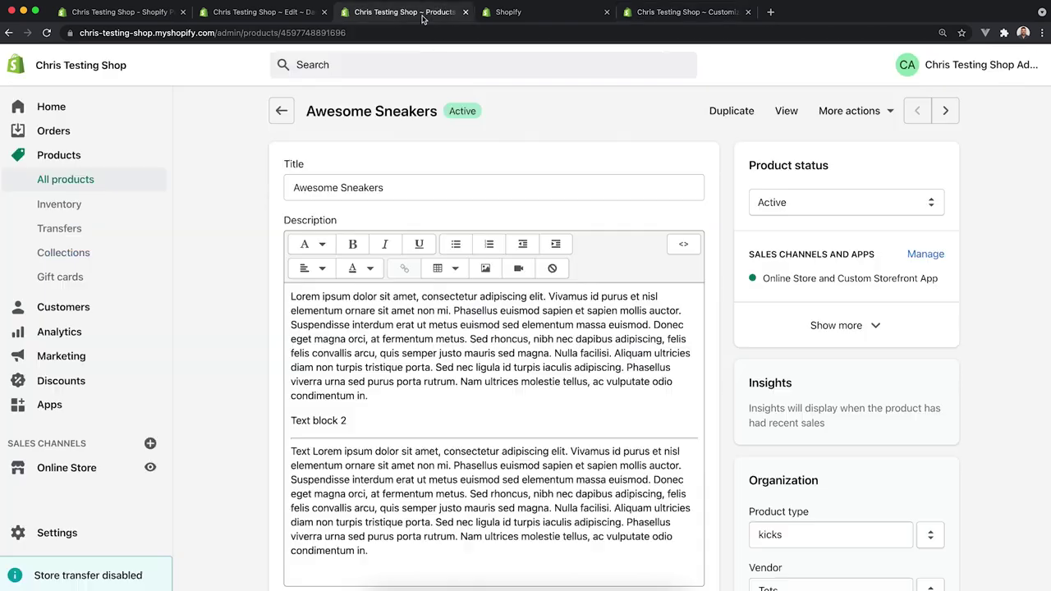
pyautogui.click(294, 16)
pyautogui.scroll(1, 634, 368)
pyautogui.click(773, 213)
pyautogui.press('Return')
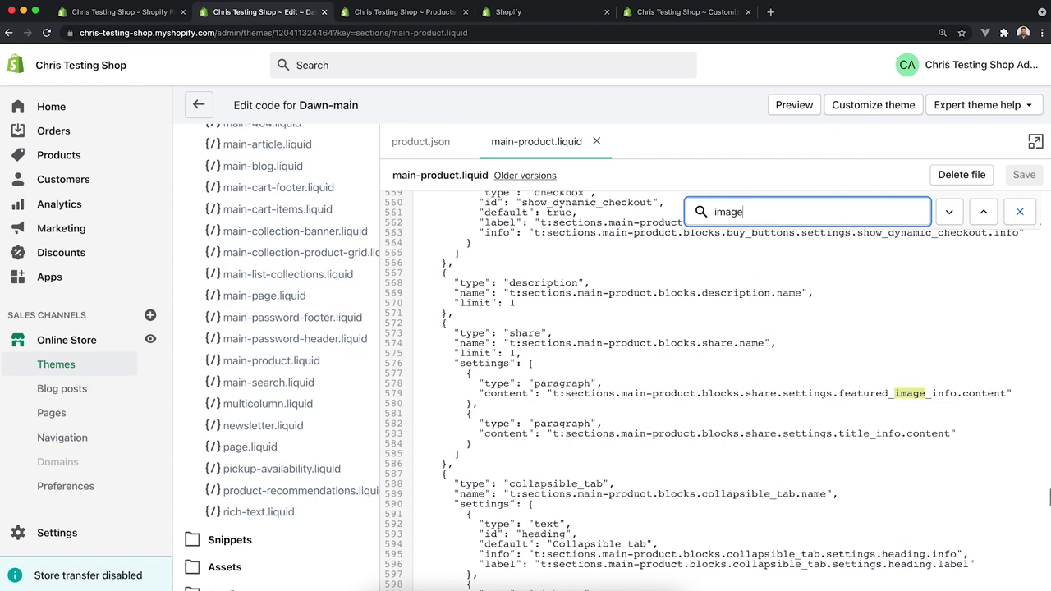
pyautogui.press('Return')
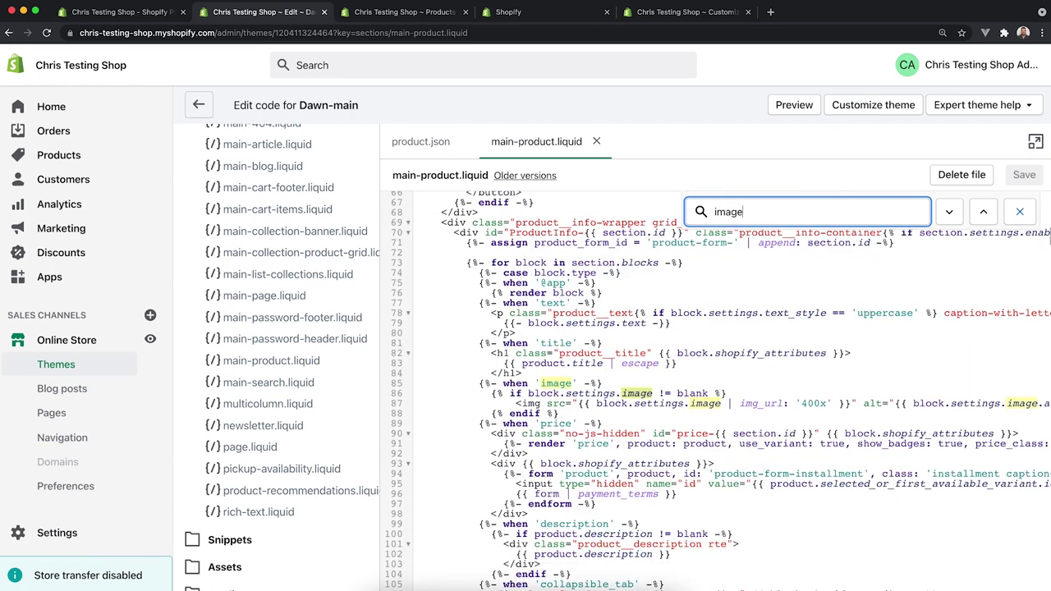
pyautogui.moveTo(662, 400)
pyautogui.mouseDown()
pyautogui.moveTo(578, 403)
pyautogui.moveTo(685, 404)
pyautogui.moveTo(415, 403)
pyautogui.moveTo(676, 403)
pyautogui.mouseUp()
pyautogui.click(678, 401)
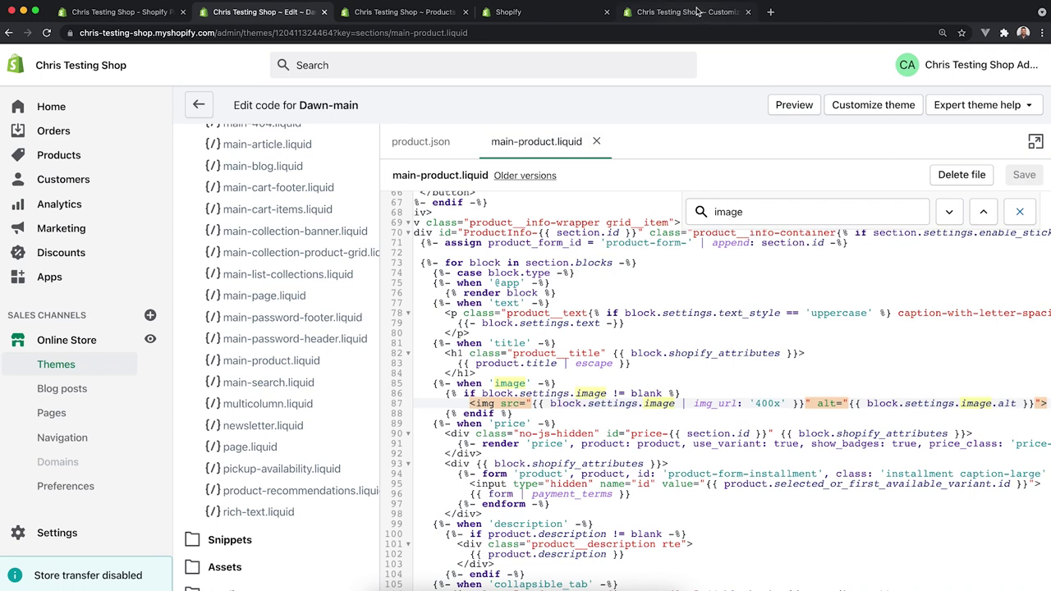
pyautogui.click(695, 13)
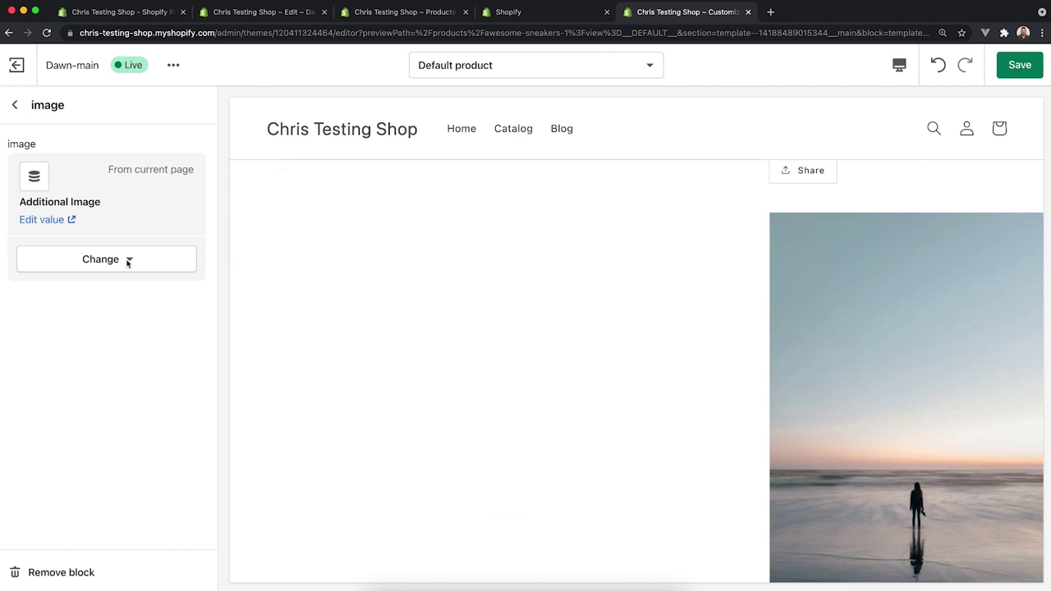
# Open product.json in the code editor and examine the settings of the image block.
pyautogui.click(263, 14)
pyautogui.click(420, 142)
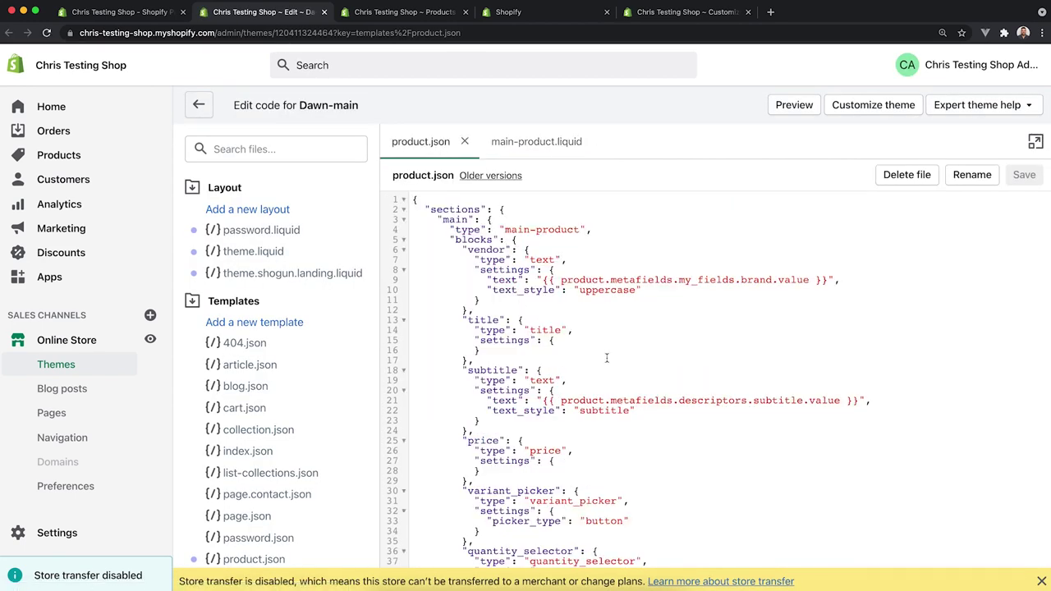
pyautogui.scroll(-10, 607, 358)
pyautogui.scroll(-3, 606, 358)
pyautogui.scroll(3, 611, 386)
pyautogui.click(614, 402)
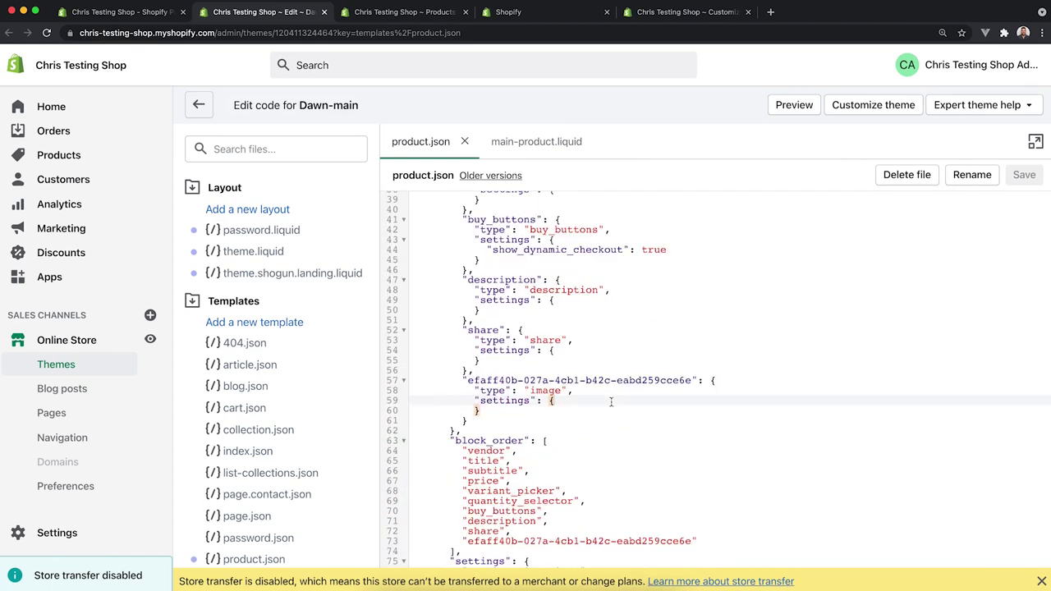
# Save the product template in the customizer and reload product.json to examine the image block's "image" setting.
pyautogui.click(683, 12)
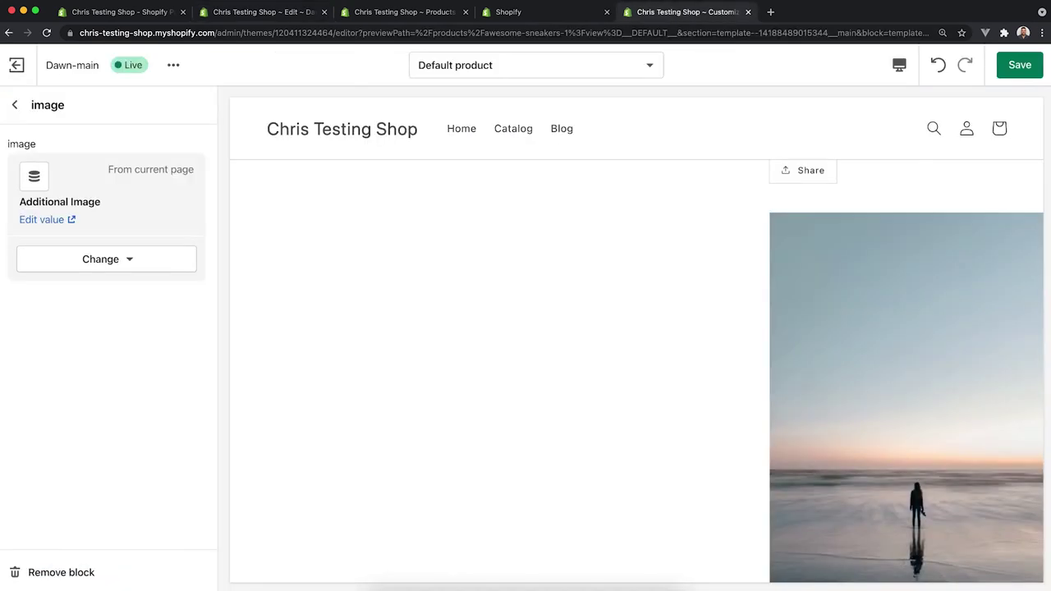
pyautogui.click(1022, 67)
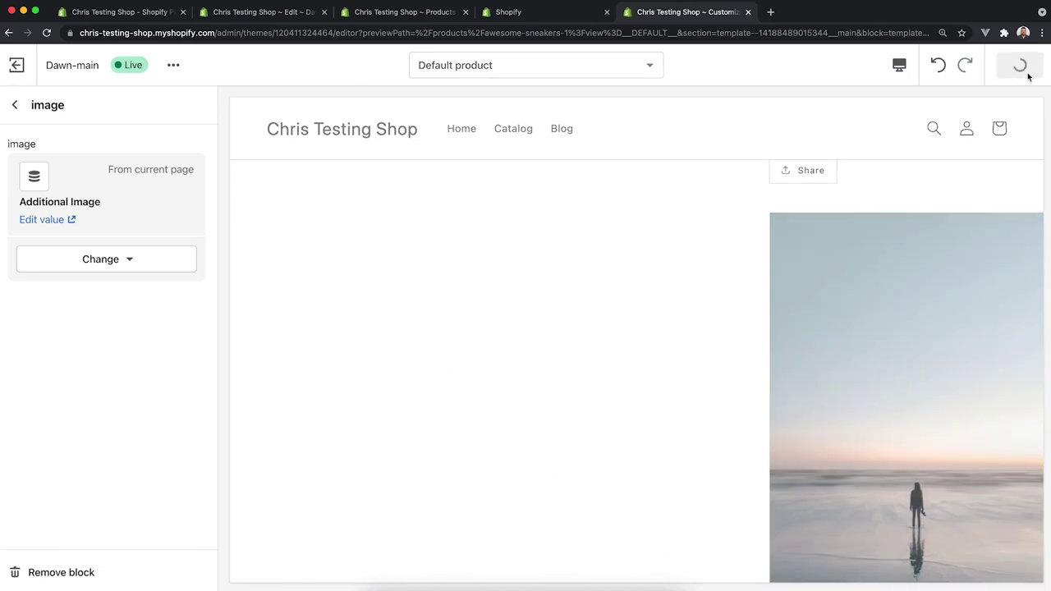
pyautogui.click(267, 17)
pyautogui.click(573, 304)
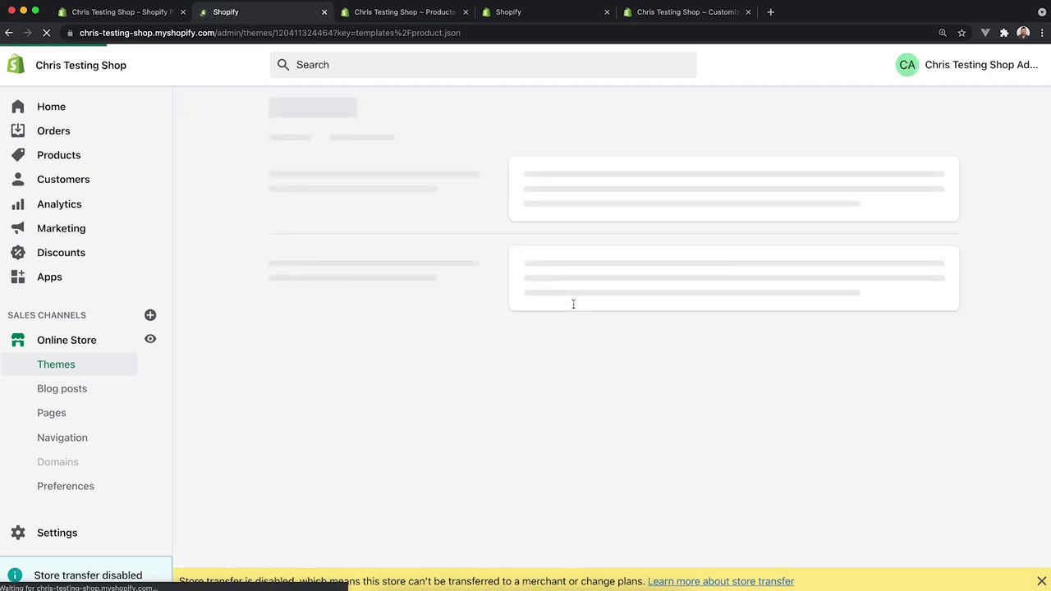
pyautogui.scroll(-5, 573, 303)
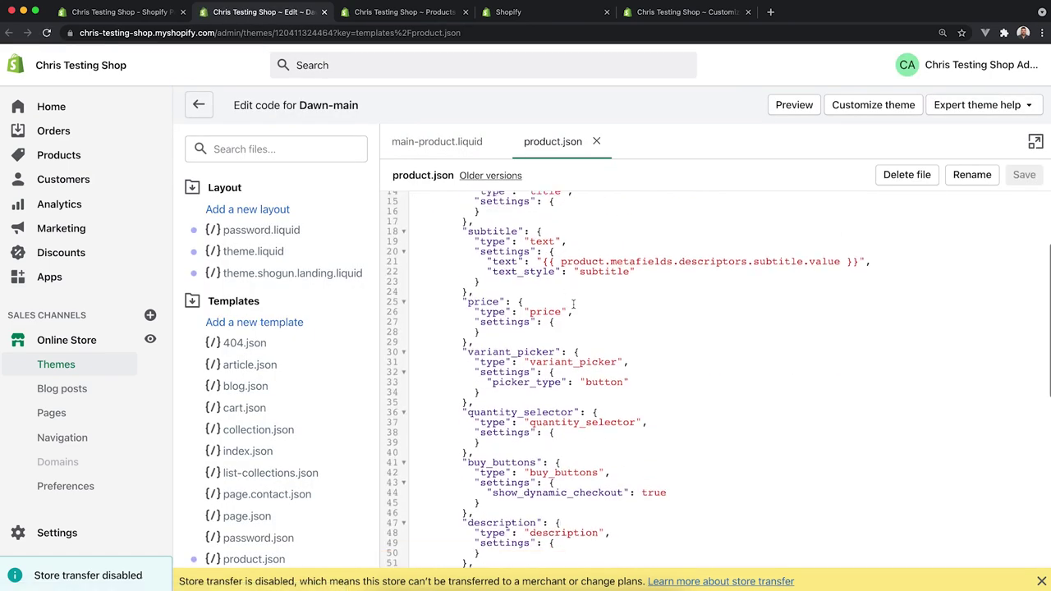
pyautogui.scroll(-2, 573, 304)
pyautogui.moveTo(548, 409); pyautogui.dragTo(903, 409)
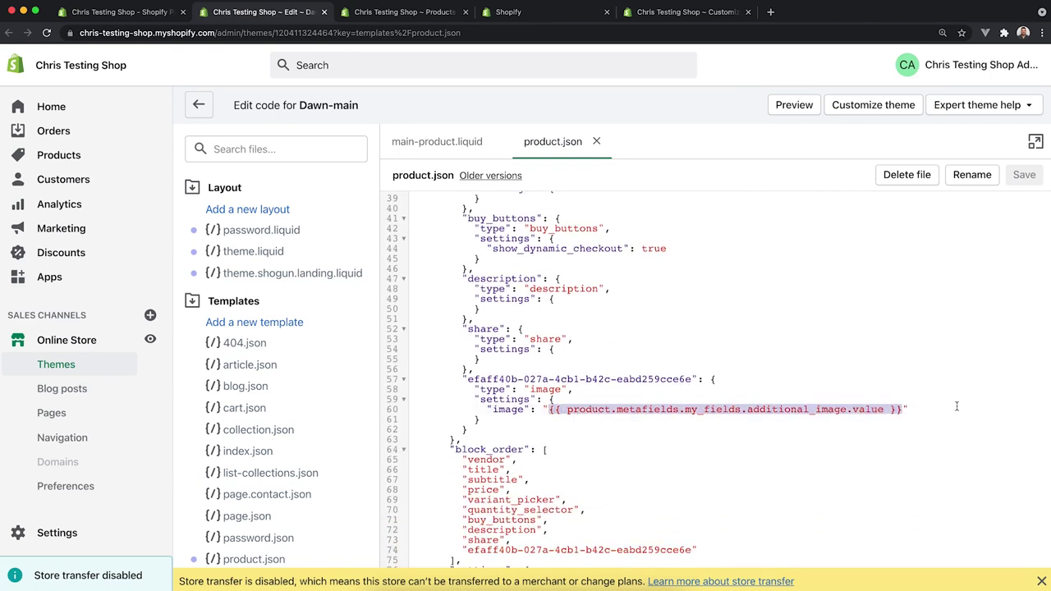
pyautogui.click(924, 409)
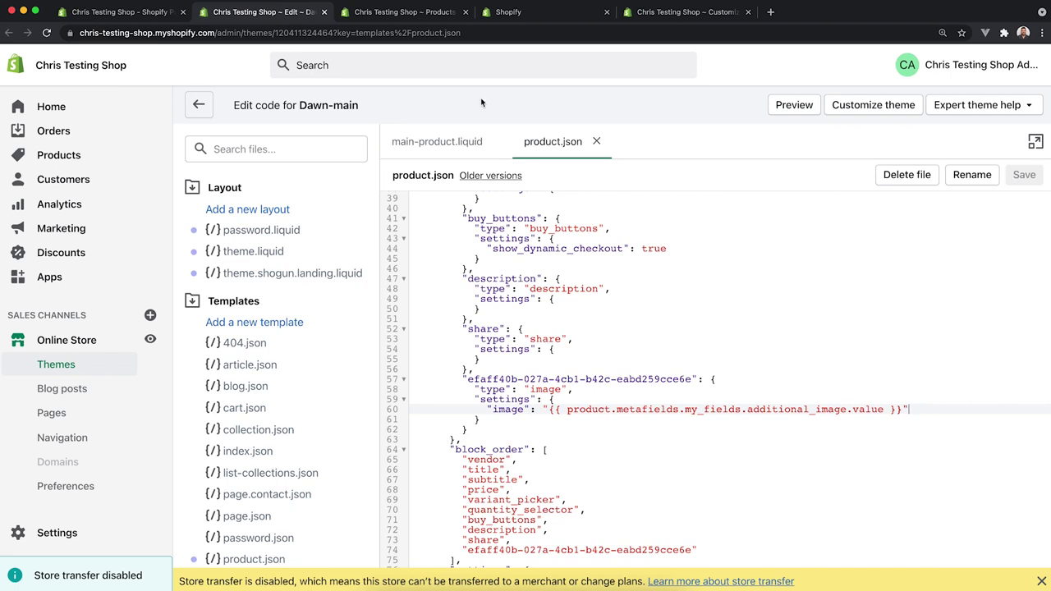
# Open the store's Metafields settings to review which parts of the store can be extended.
pyautogui.click(548, 15)
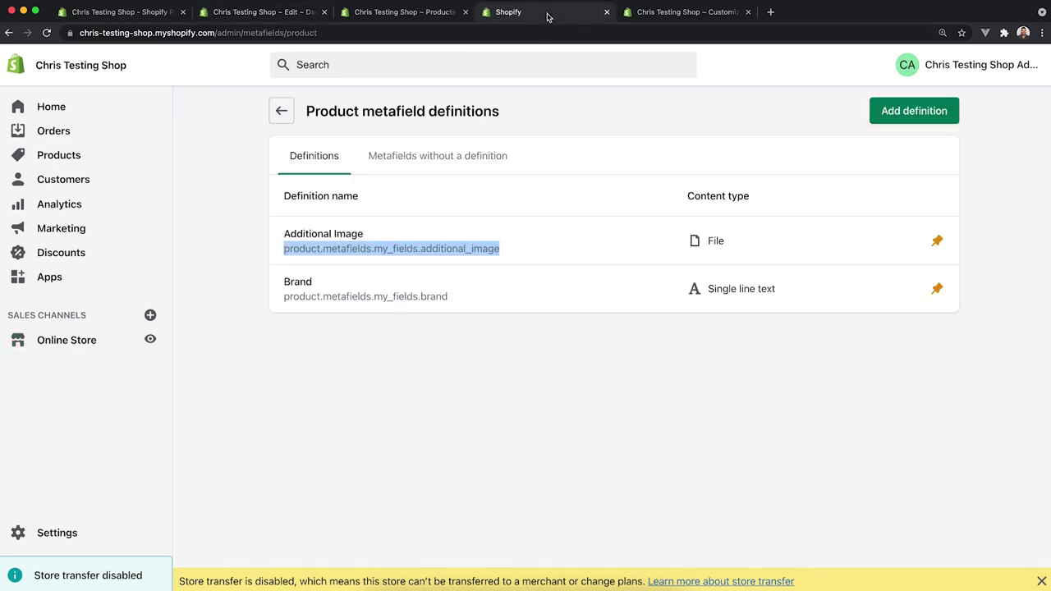
pyautogui.click(56, 524)
pyautogui.click(55, 527)
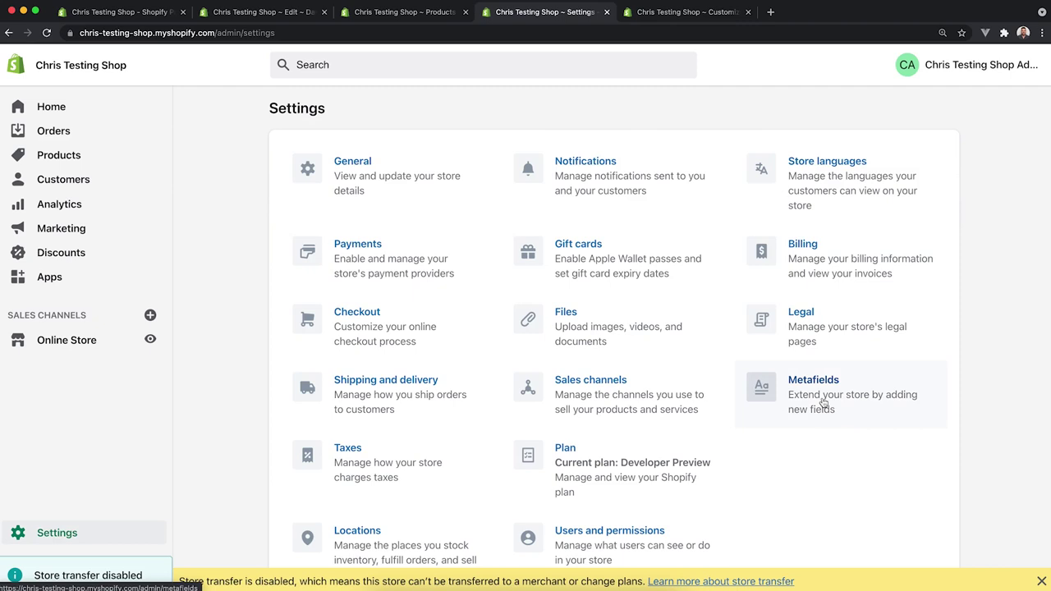
pyautogui.click(820, 403)
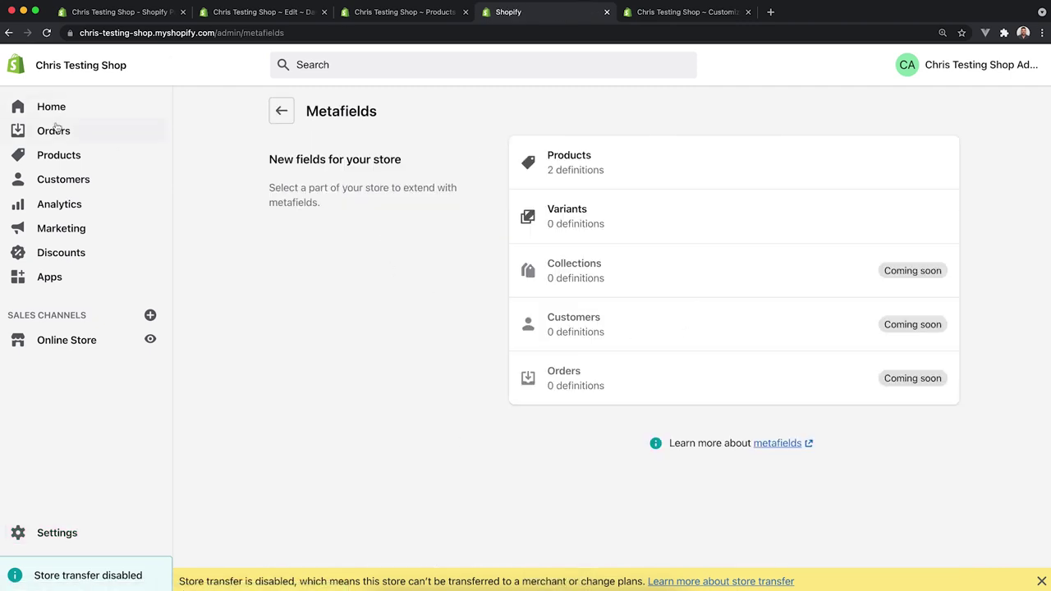
# Open the Awesome Sneakers product and examine its Additional Image and Brand metafields.
pyautogui.click(58, 154)
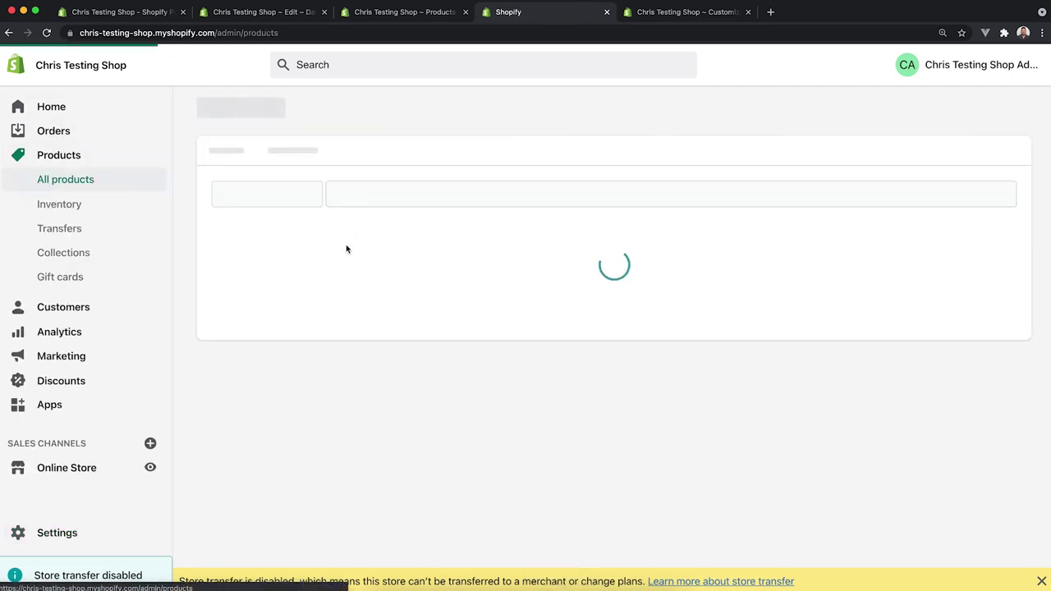
pyautogui.click(341, 297)
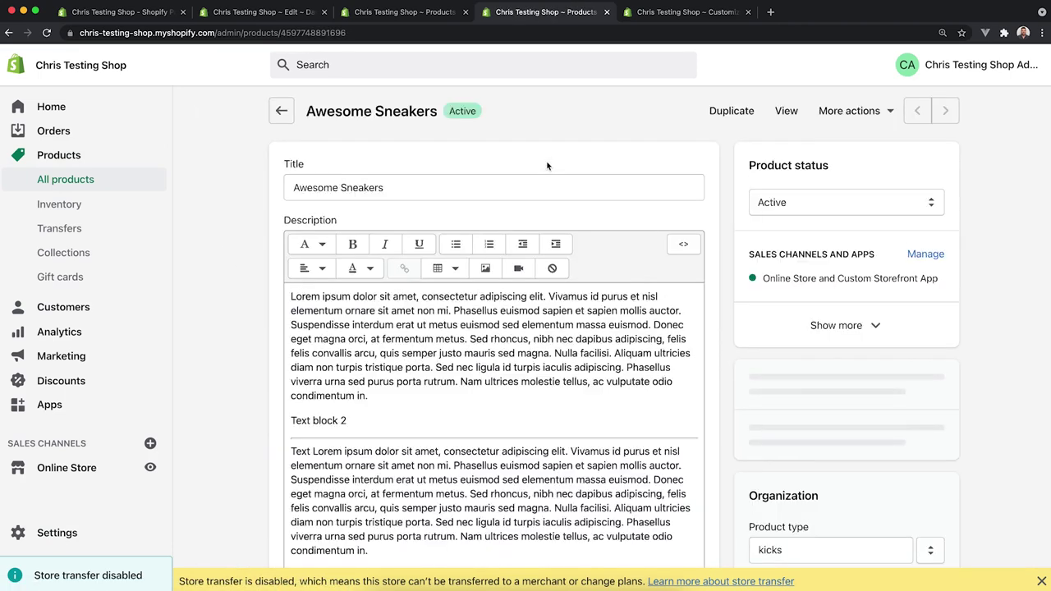
pyautogui.scroll(-15, 547, 166)
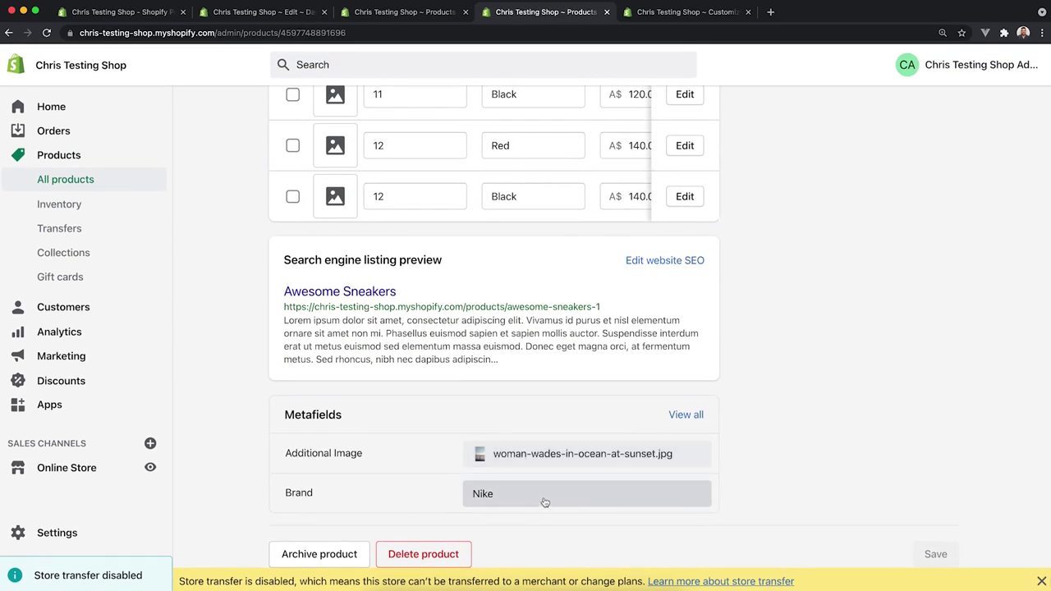
# Review the connected image block and the Default product block list in the customizer, and revisit product.json and the product page.
pyautogui.click(657, 13)
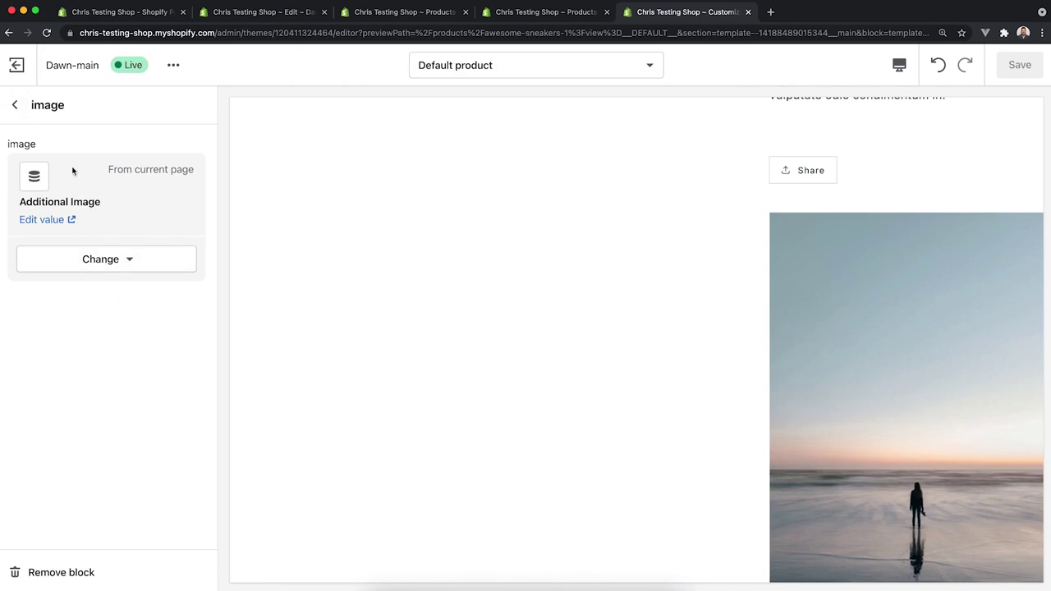
pyautogui.click(16, 105)
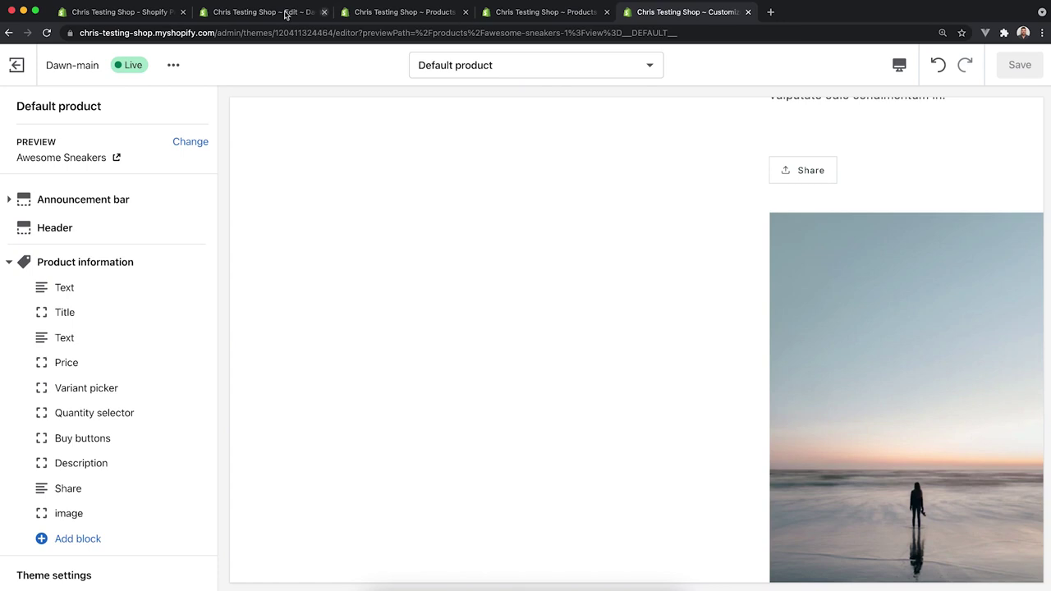
pyautogui.click(243, 13)
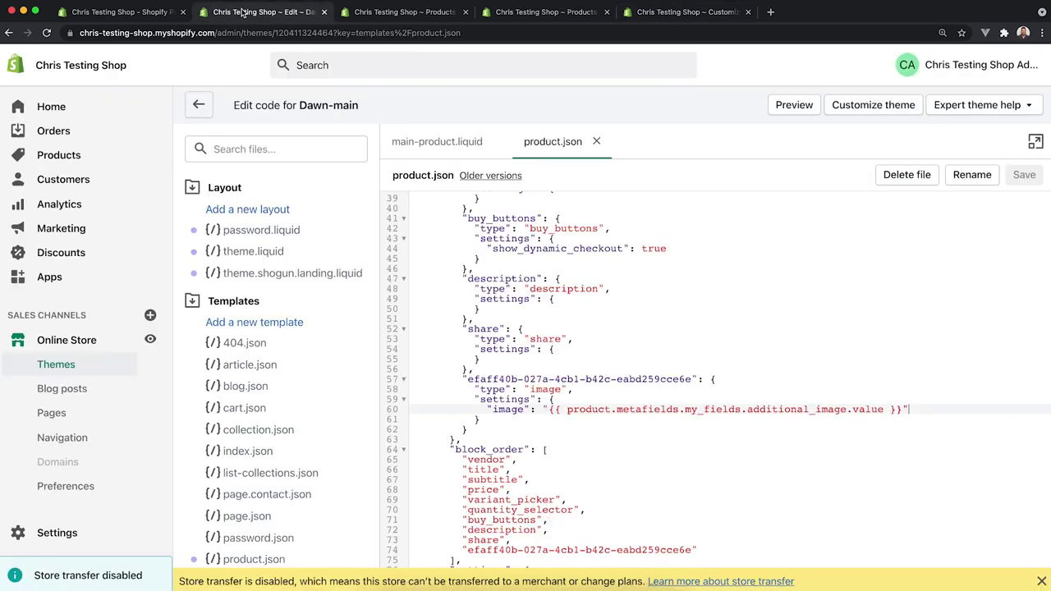
pyautogui.click(404, 15)
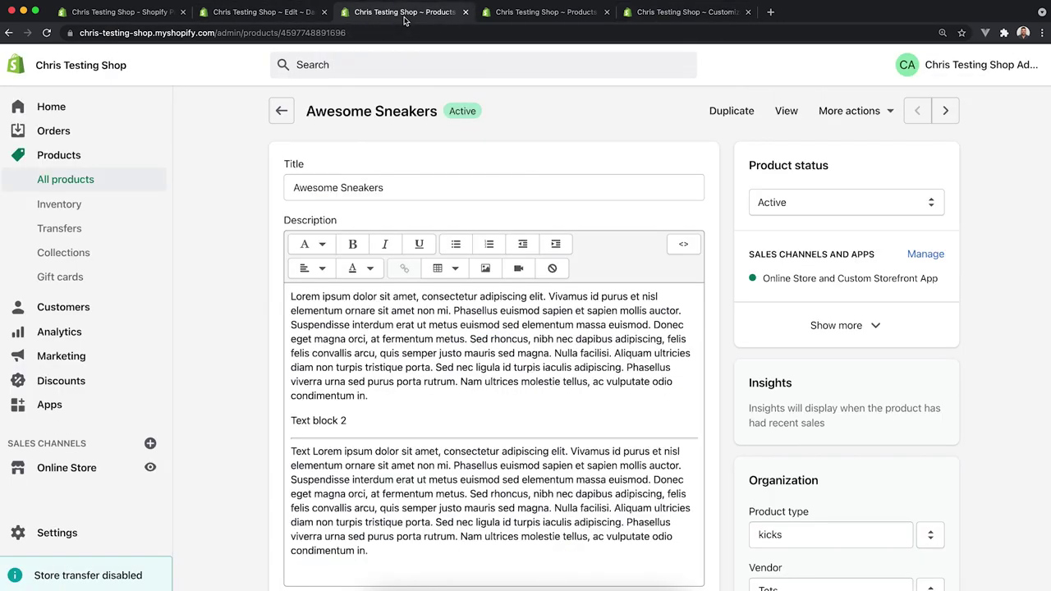
# Search Google for "shopify metafields types" in a new browser tab and open Shopify's documentation page on the metafield object.
pyautogui.click(769, 17)
pyautogui.write('shopify metafields')
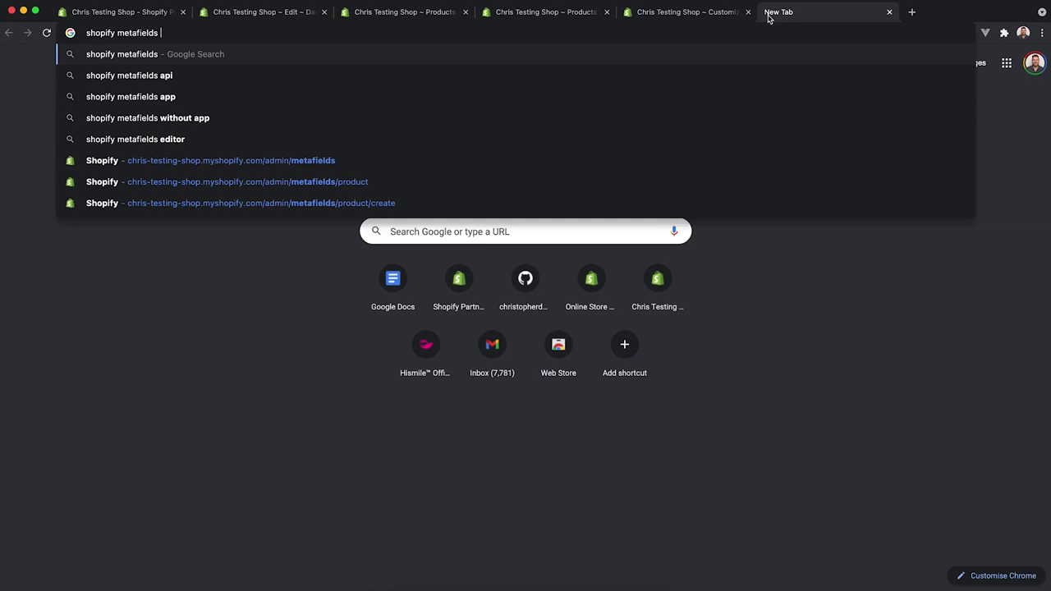
pyautogui.write(' types')
pyautogui.press('Return')
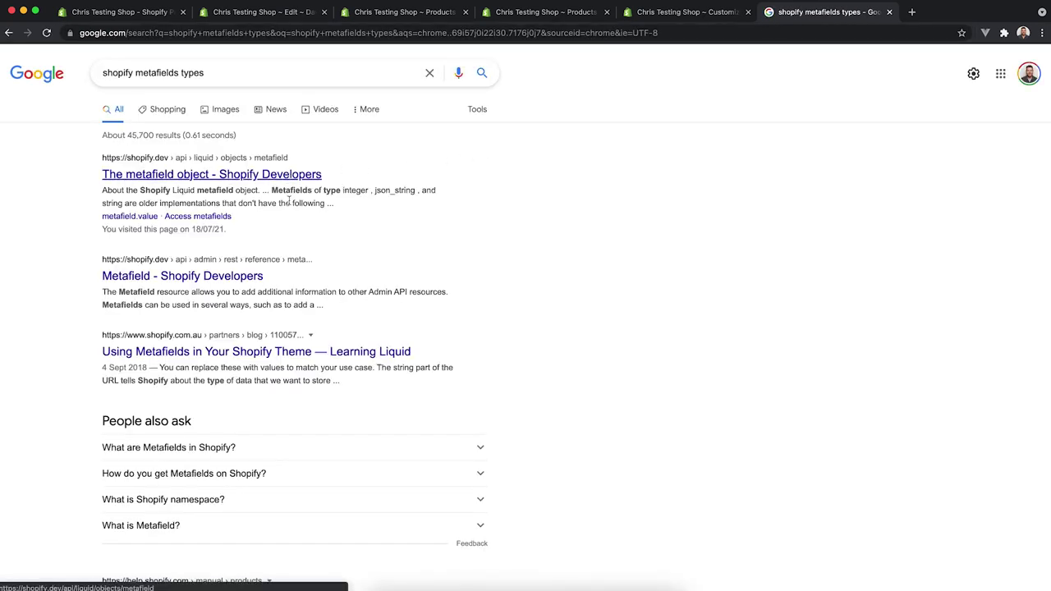
pyautogui.click(253, 181)
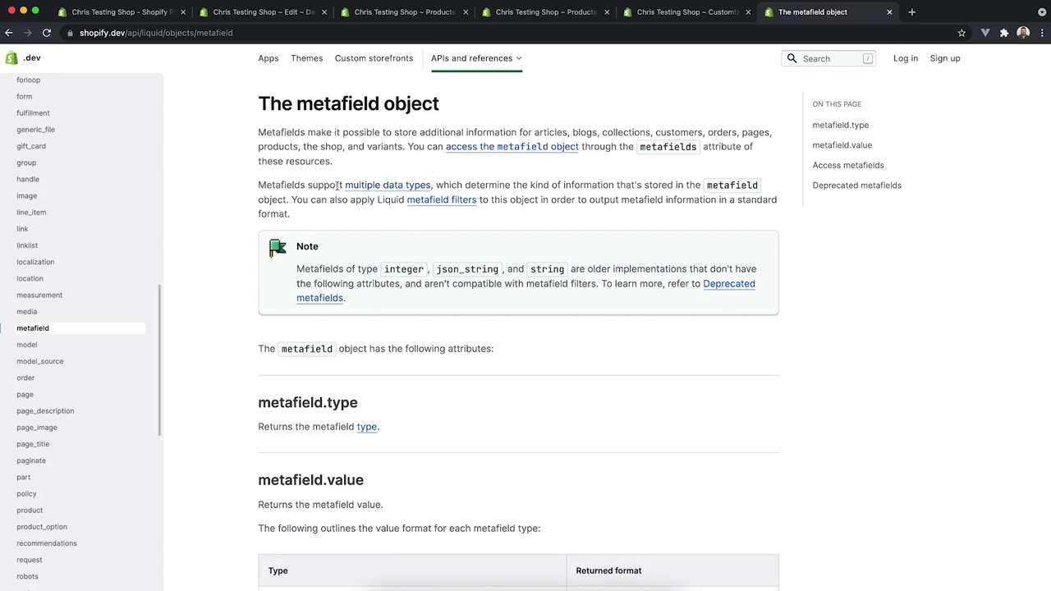
# Open the documentation on multiple metafield data types and examine the example values of the file reference and product reference types.
pyautogui.click(371, 187)
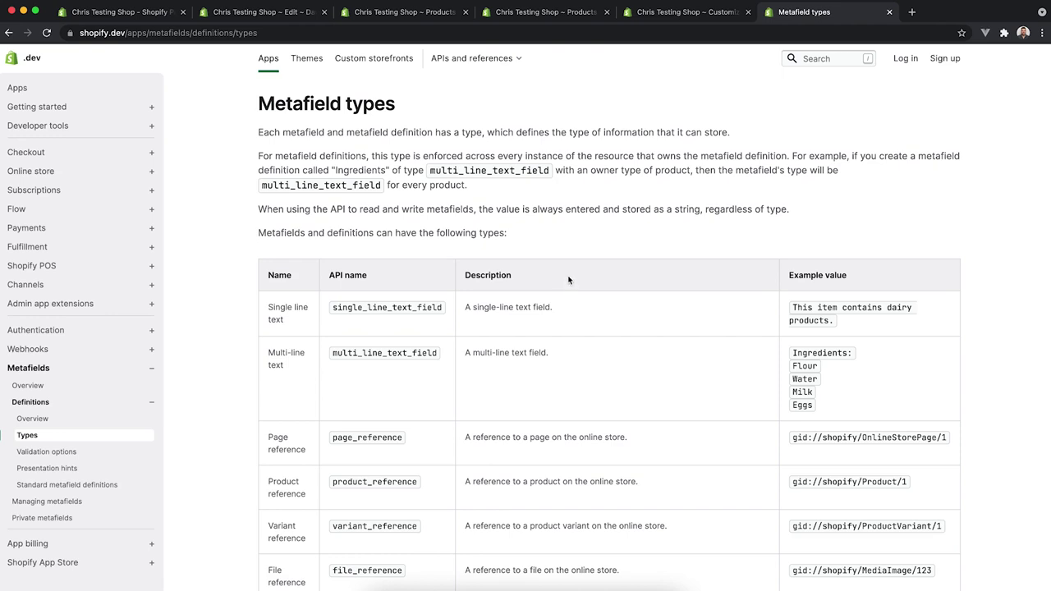
pyautogui.scroll(-5, 568, 280)
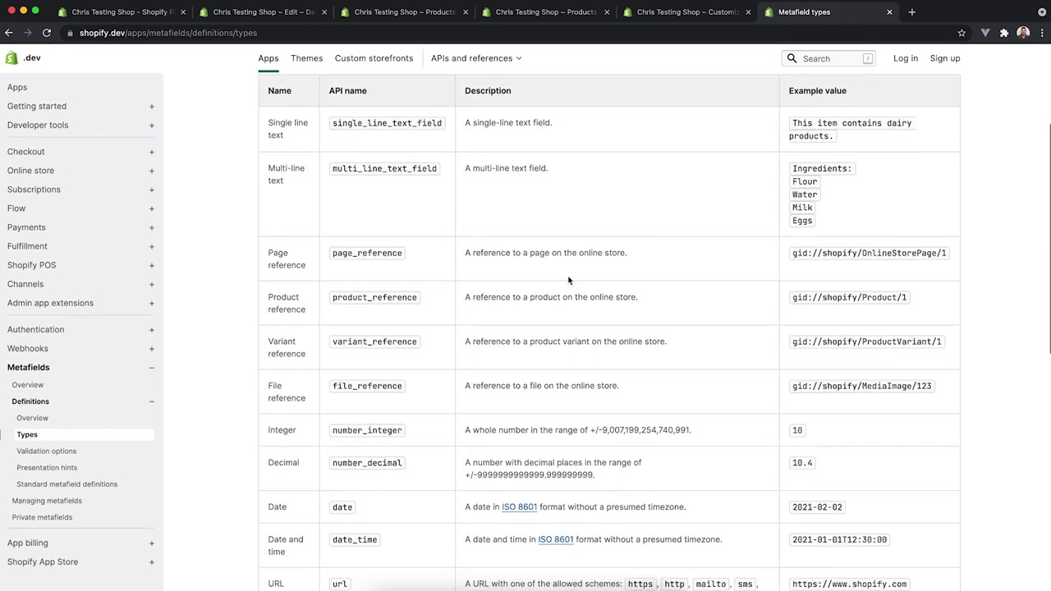
pyautogui.moveTo(268, 348); pyautogui.dragTo(303, 362)
pyautogui.click(801, 345)
pyautogui.moveTo(793, 351); pyautogui.dragTo(933, 355)
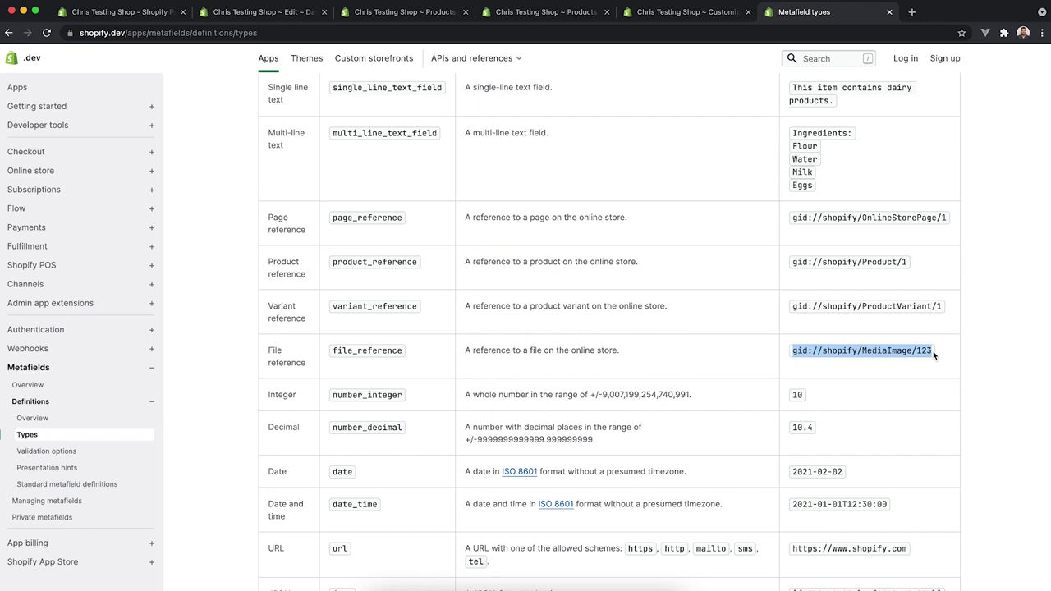
pyautogui.click(818, 350)
pyautogui.moveTo(793, 351); pyautogui.dragTo(934, 355)
pyautogui.click(945, 351)
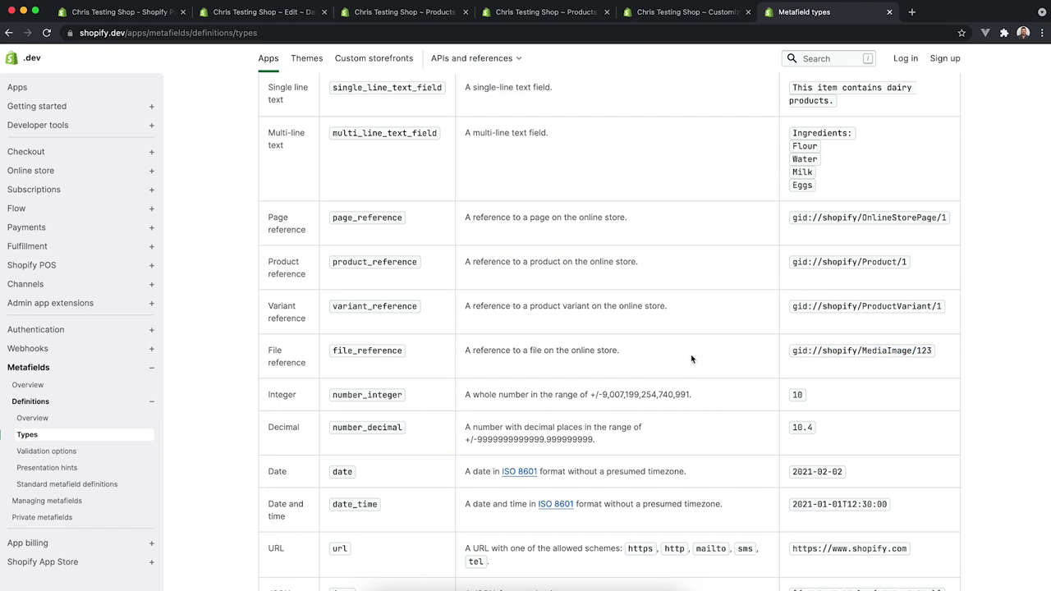
pyautogui.moveTo(794, 350); pyautogui.dragTo(934, 353)
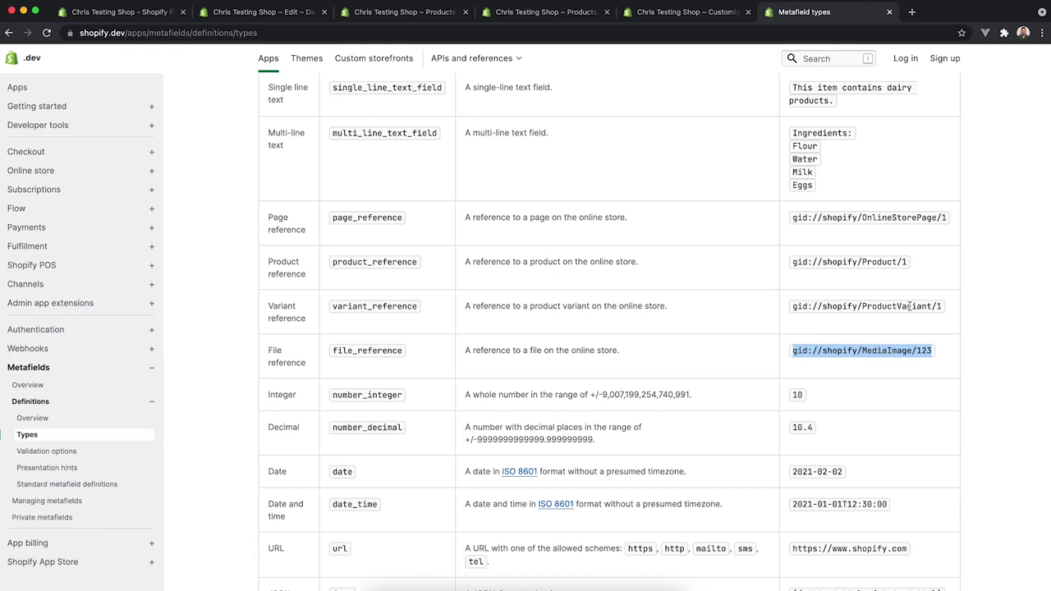
pyautogui.moveTo(793, 261); pyautogui.dragTo(915, 264)
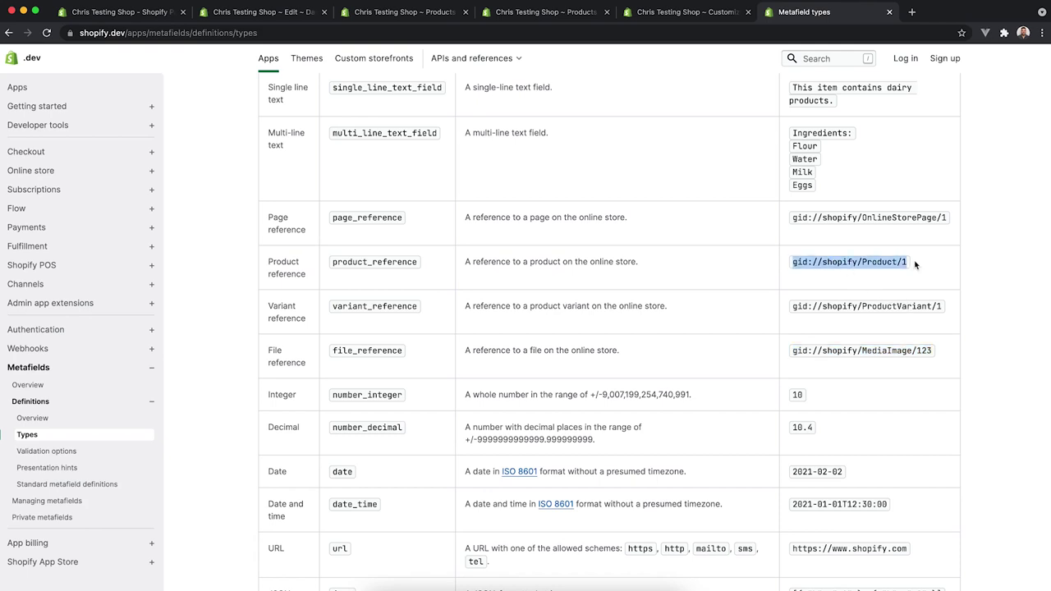
# Read the introductory note on how metafield values are entered and stored when using the API.
pyautogui.scroll(5, 574, 384)
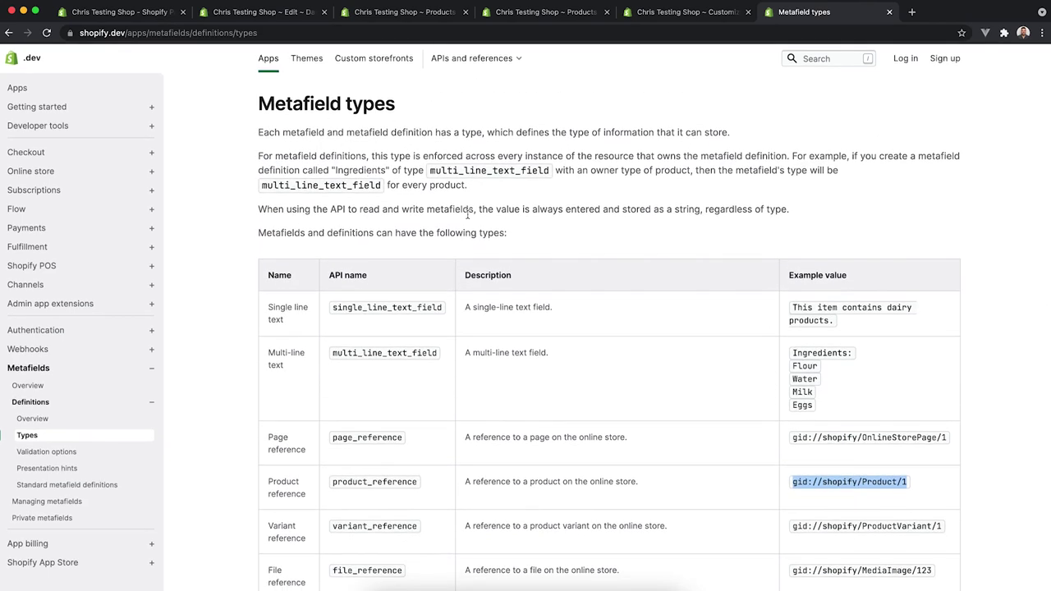
pyautogui.moveTo(479, 209); pyautogui.dragTo(803, 216)
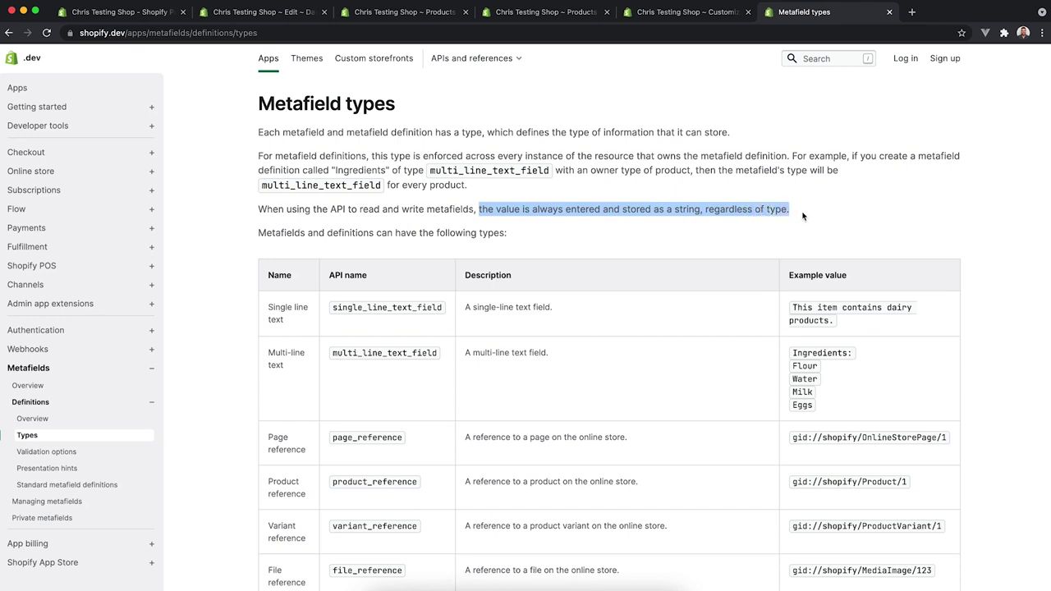
pyautogui.click(591, 246)
# Look through the whole metafield types table, from single line text down to dimension.
pyautogui.scroll(-3, 577, 249)
pyautogui.scroll(-4, 344, 176)
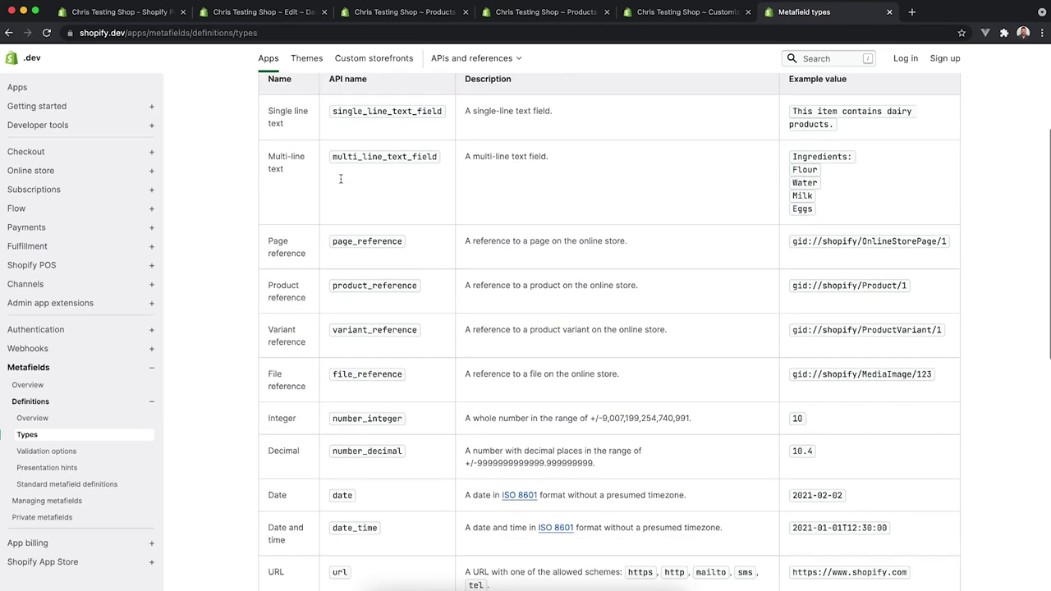
pyautogui.scroll(-3, 382, 220)
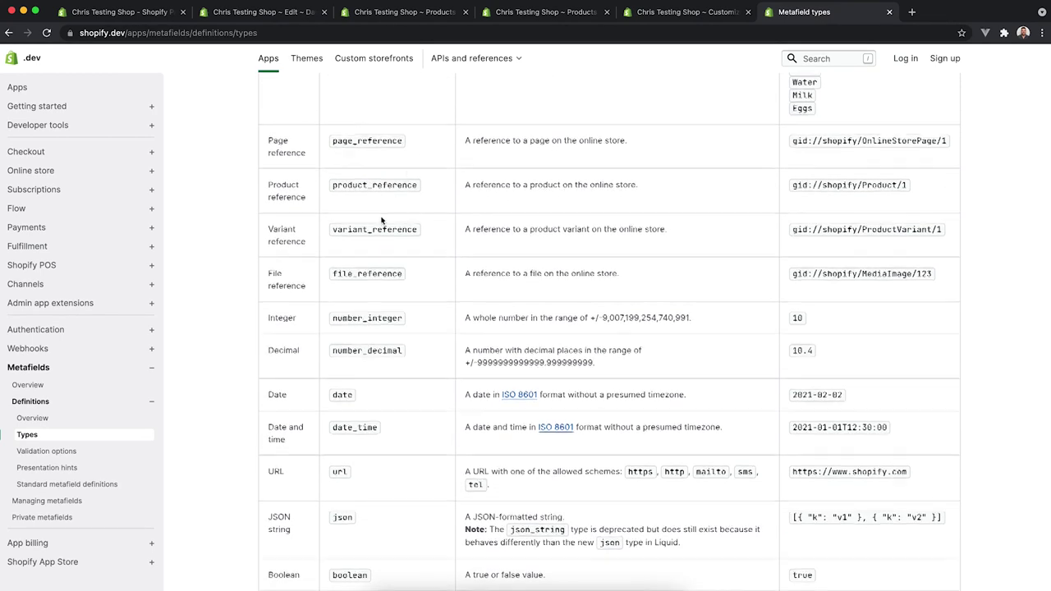
pyautogui.scroll(-1, 374, 263)
pyautogui.scroll(-2, 374, 263)
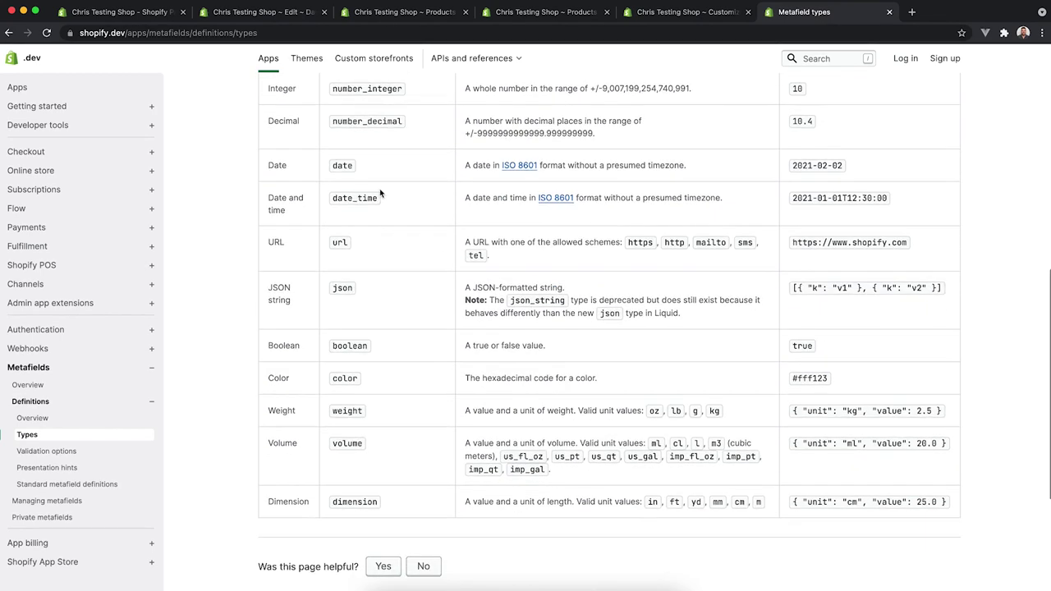
pyautogui.scroll(4, 497, 405)
pyautogui.scroll(9, 497, 405)
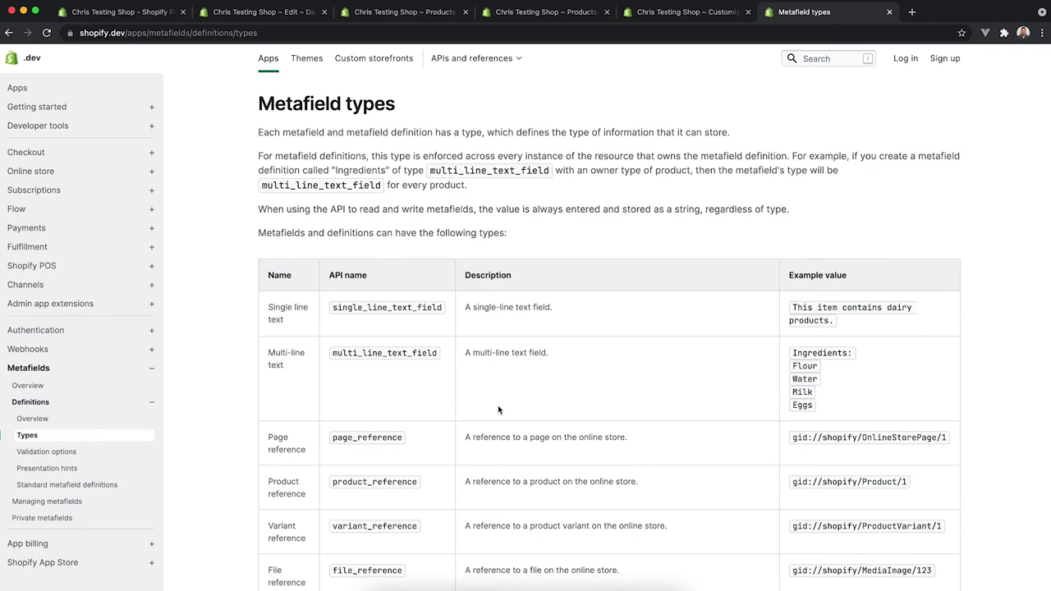
# Return to the file reference row in the types table and review its API name, description and example value.
pyautogui.scroll(-6, 498, 404)
pyautogui.scroll(-3, 498, 405)
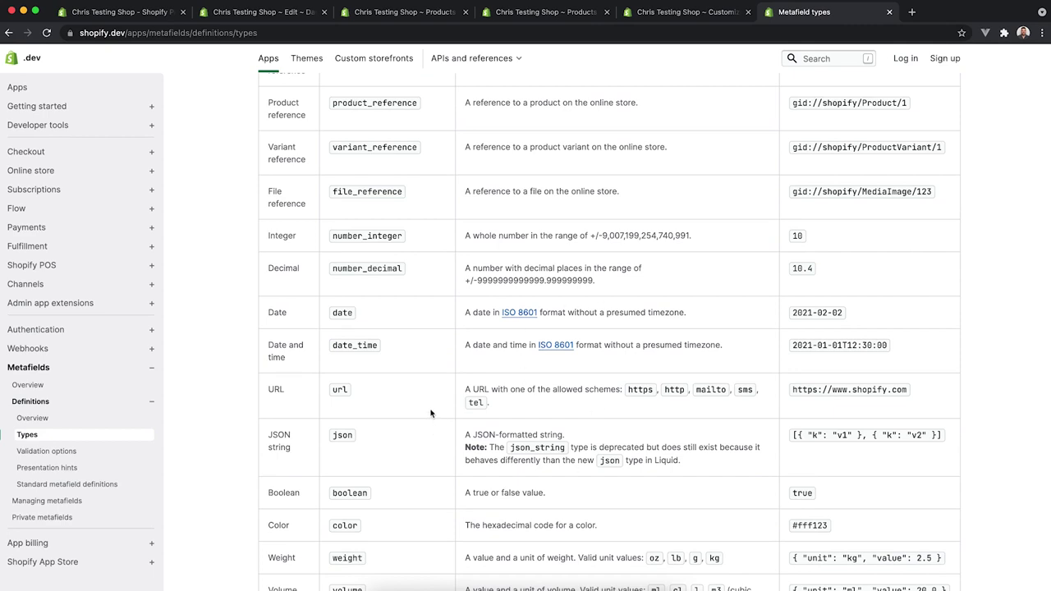
pyautogui.scroll(1, 431, 413)
pyautogui.moveTo(266, 245); pyautogui.dragTo(921, 257)
pyautogui.click(950, 259)
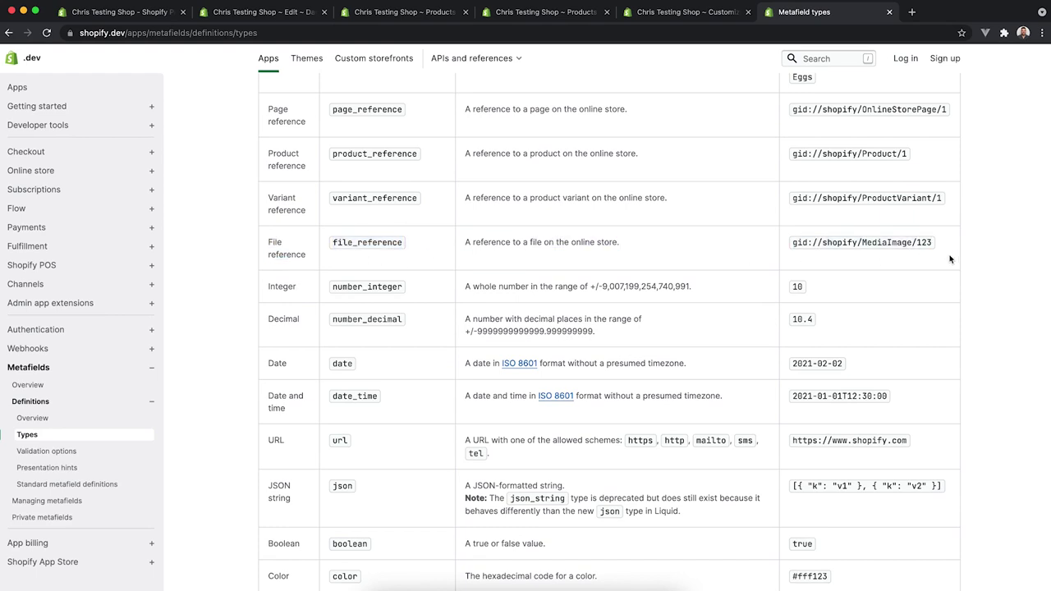